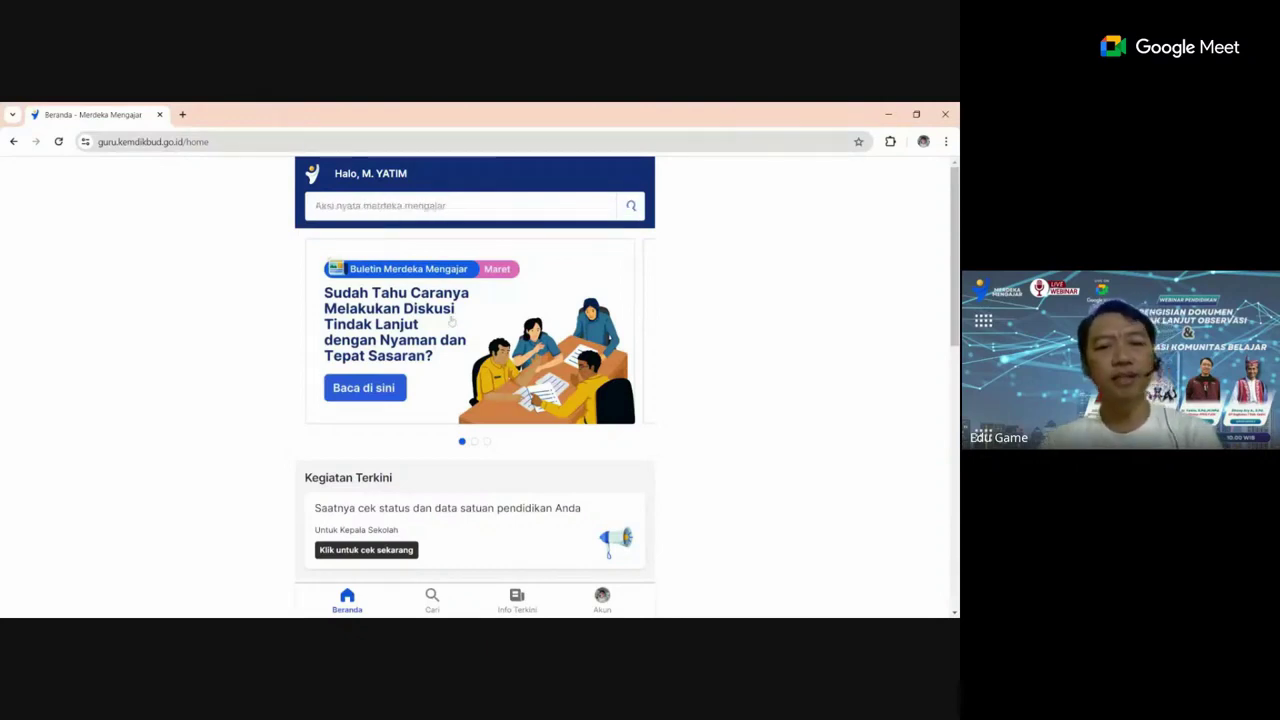
# Open Pengelolaan Kinerja from the Pengembangan diri section of the Merdeka Mengajar home page
pyautogui.scroll(-2, 462, 360)
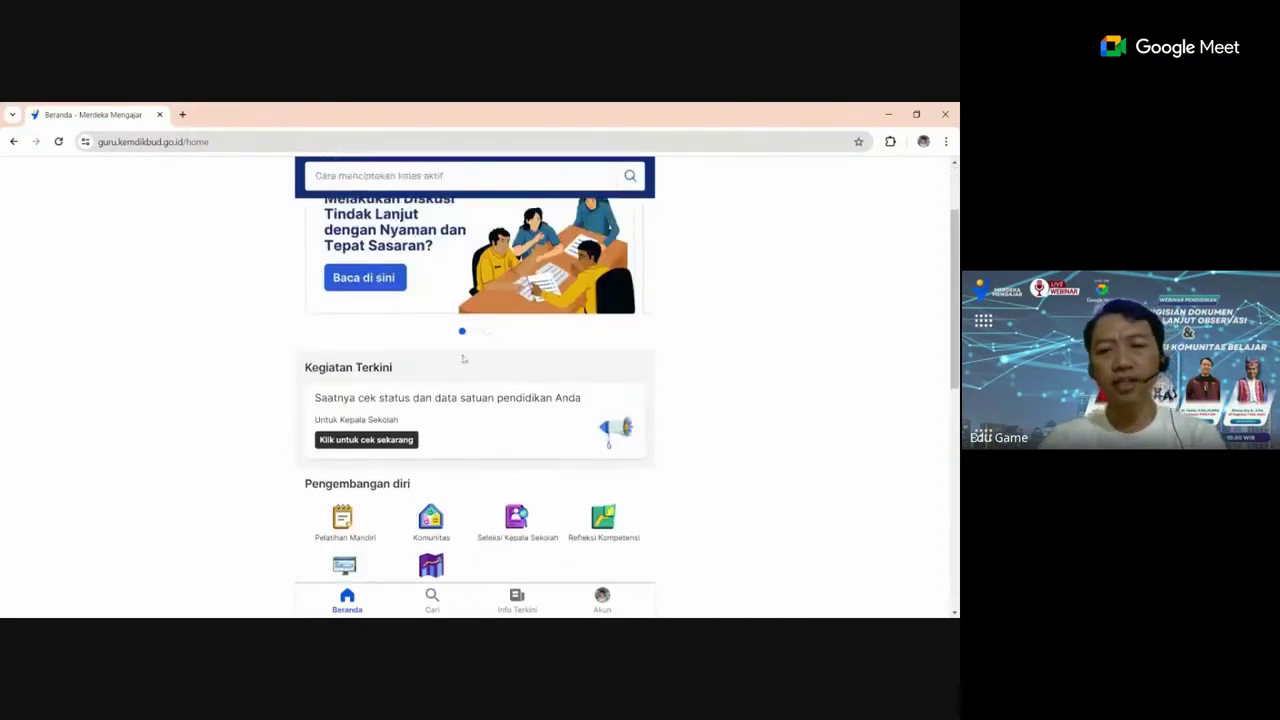
pyautogui.scroll(2, 437, 357)
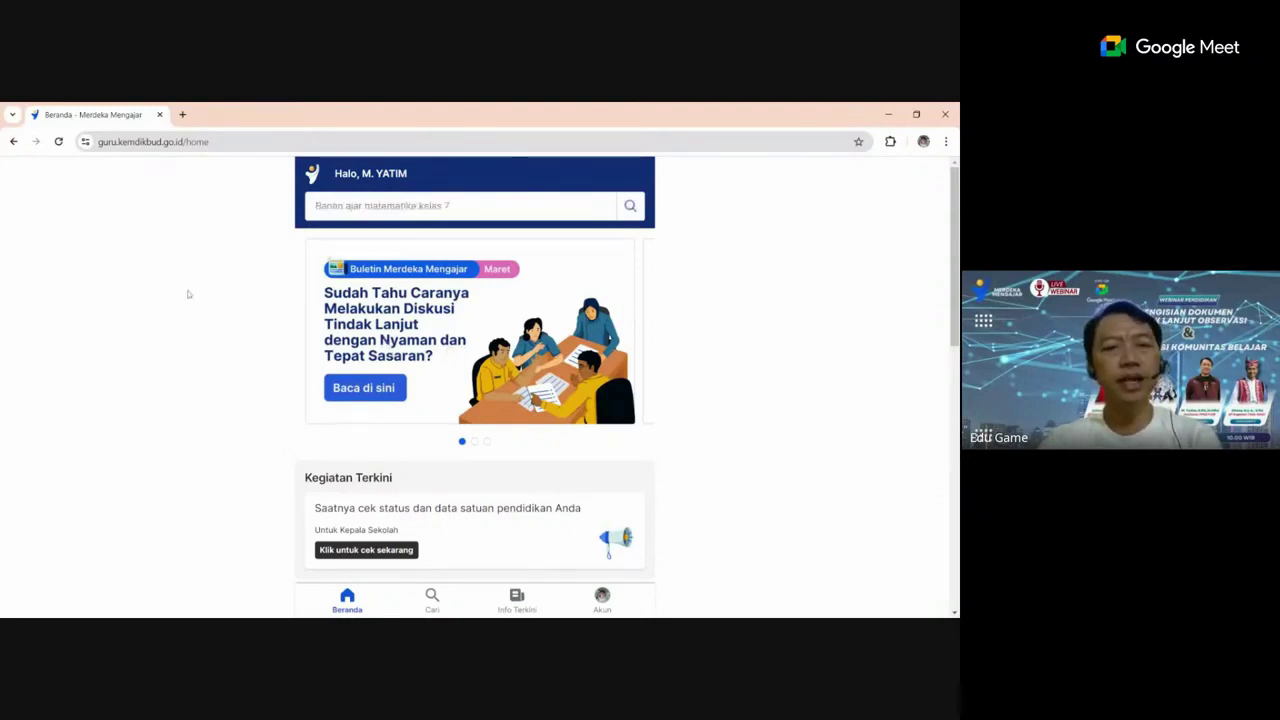
pyautogui.scroll(-2, 188, 294)
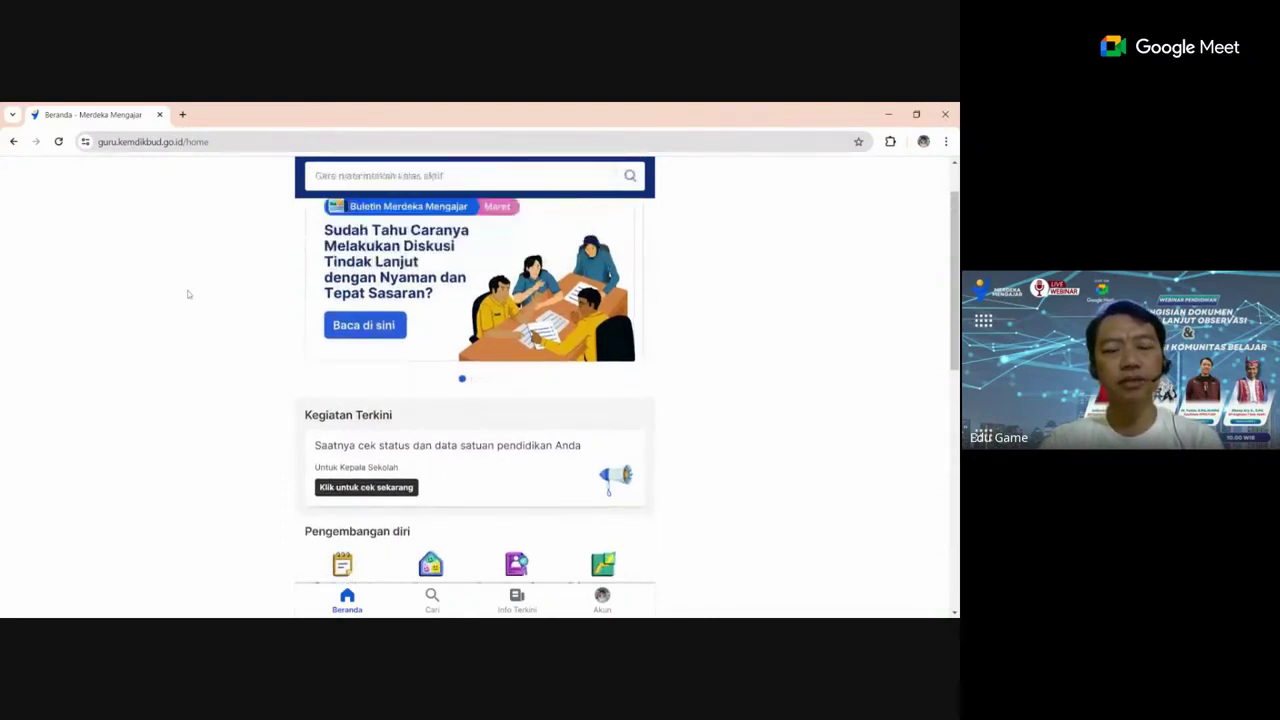
pyautogui.scroll(-3, 188, 294)
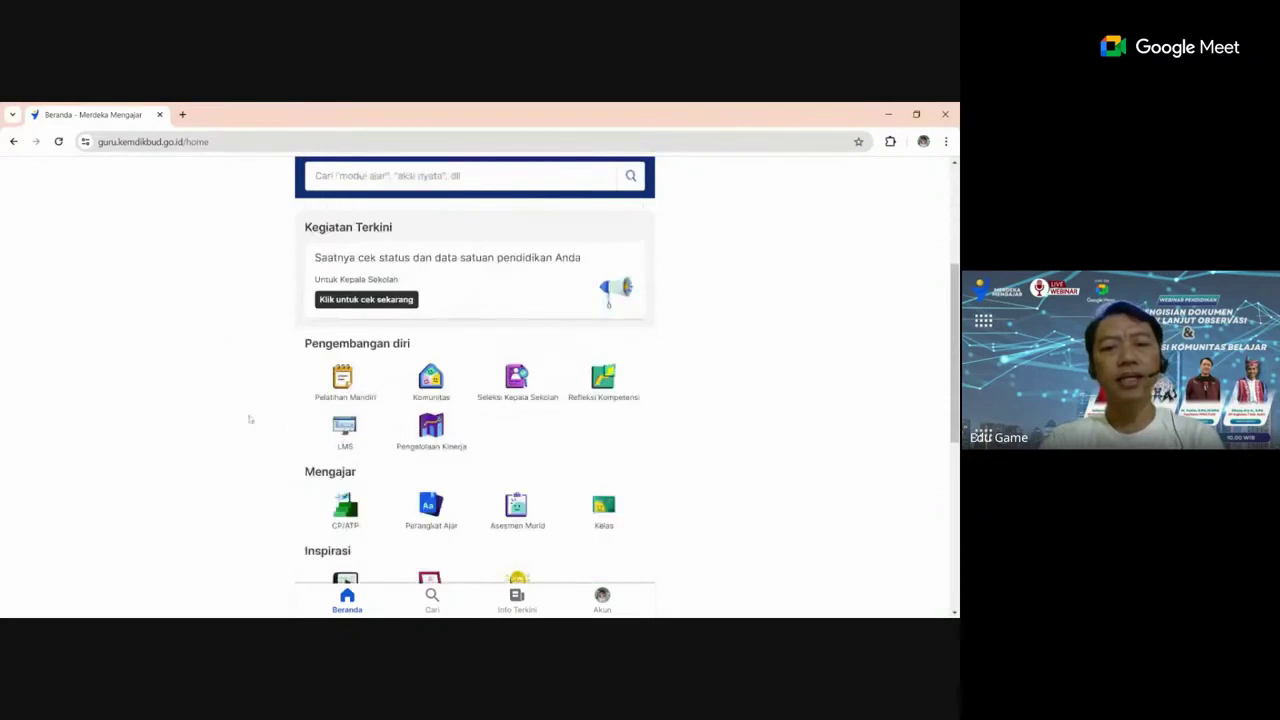
pyautogui.click(430, 445)
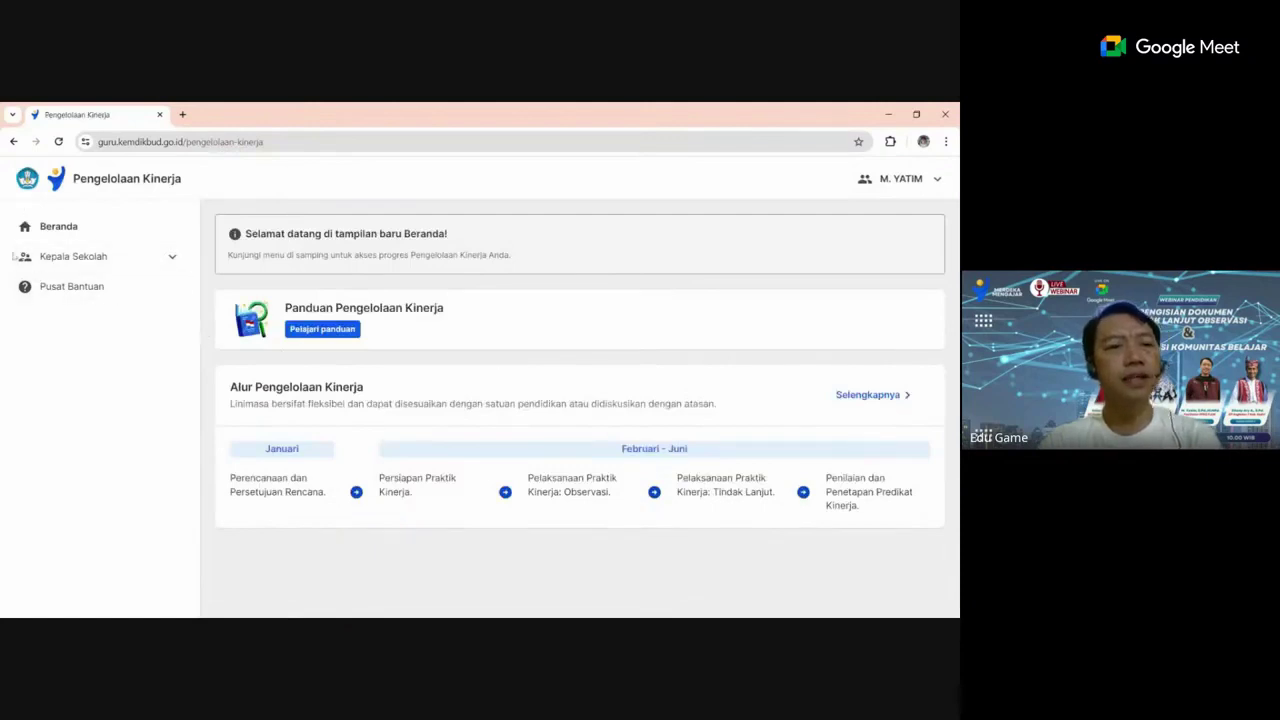
# Enter the Kepala Sekolah role as Pejabat Penilai Kinerja and start the performance assessment for SDN SEKOTO
pyautogui.click(101, 258)
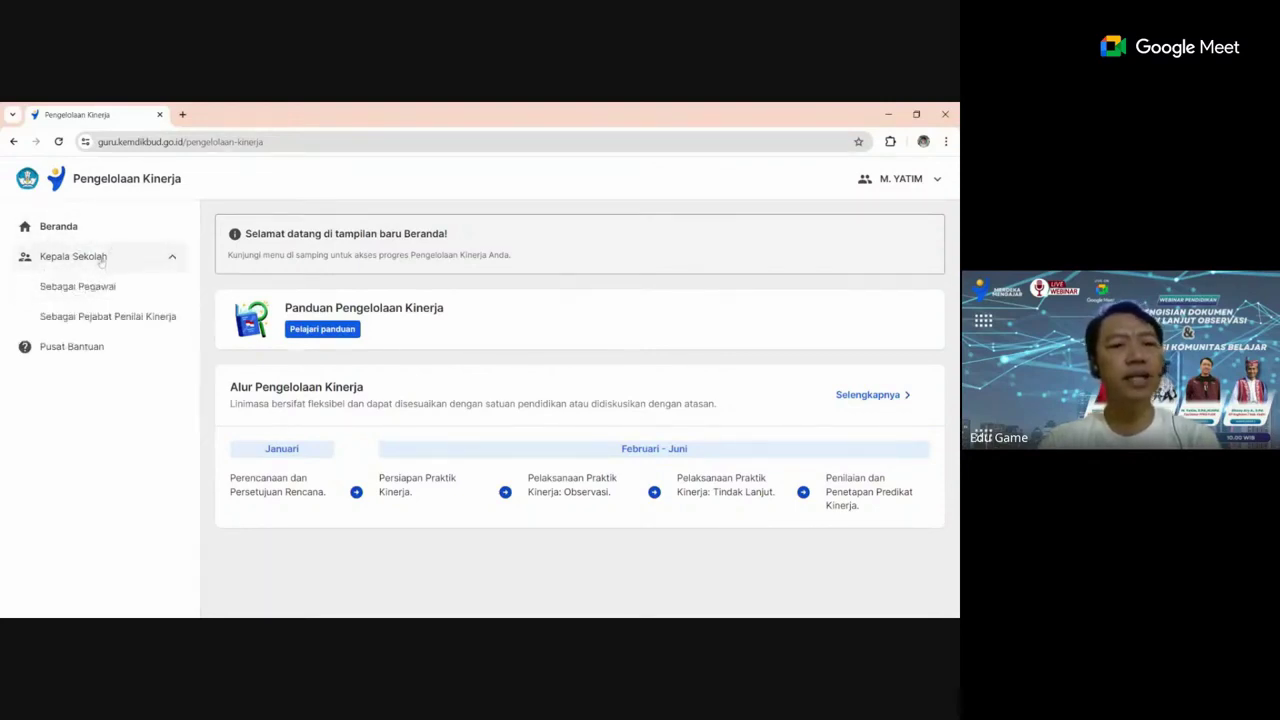
pyautogui.click(101, 322)
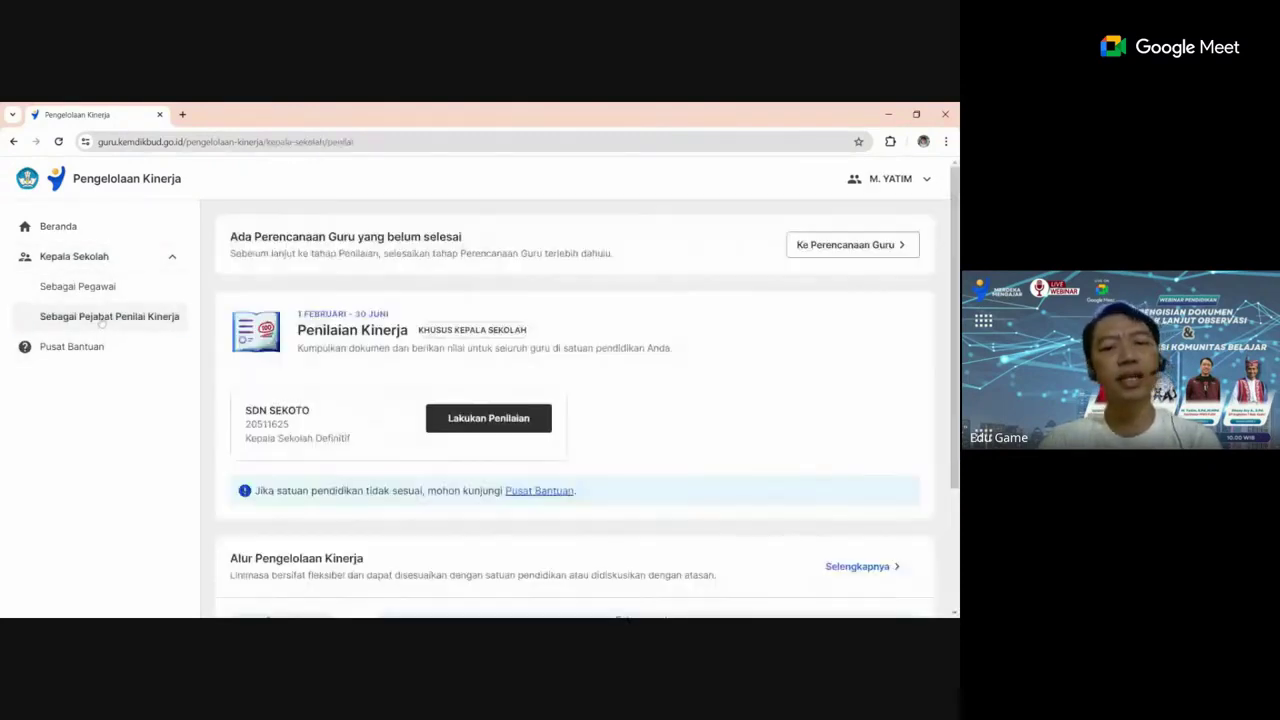
pyautogui.scroll(-2, 604, 414)
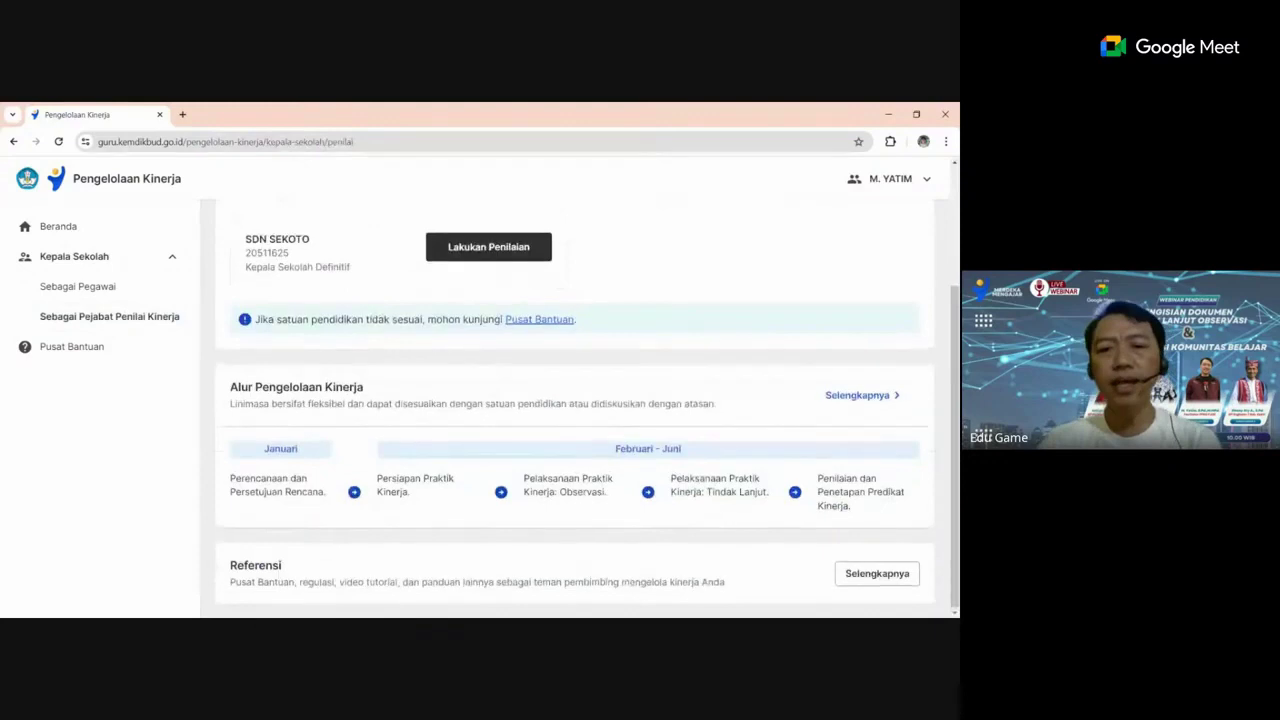
pyautogui.scroll(1, 560, 370)
pyautogui.scroll(2, 520, 335)
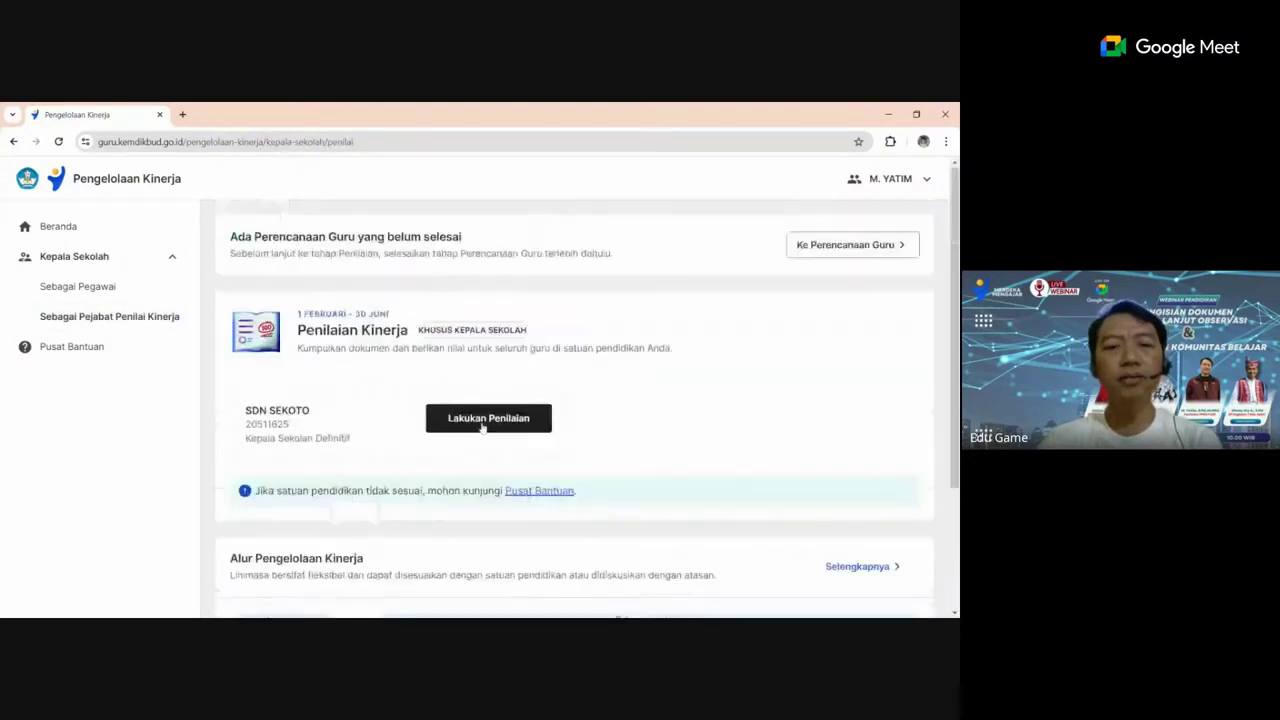
pyautogui.click(482, 420)
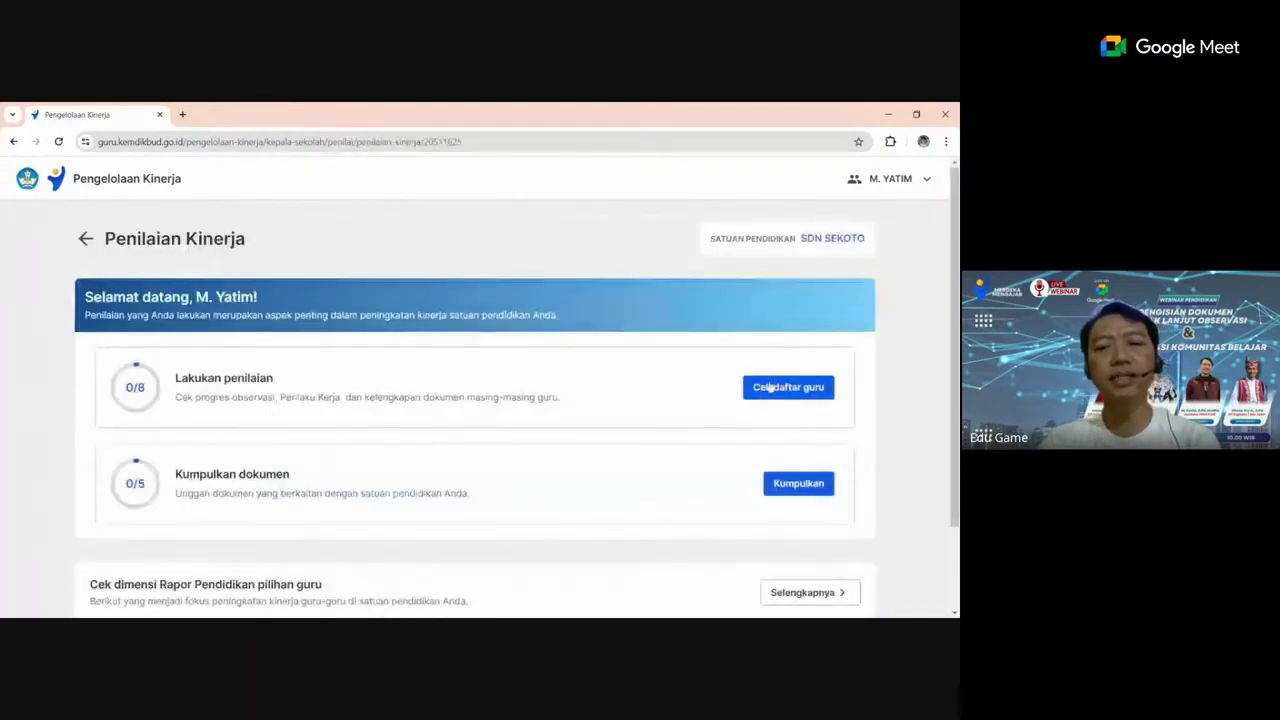
# Review the Penilaian Kinerja overview and open the list of teachers under Lakukan penilaian
pyautogui.scroll(-2, 772, 316)
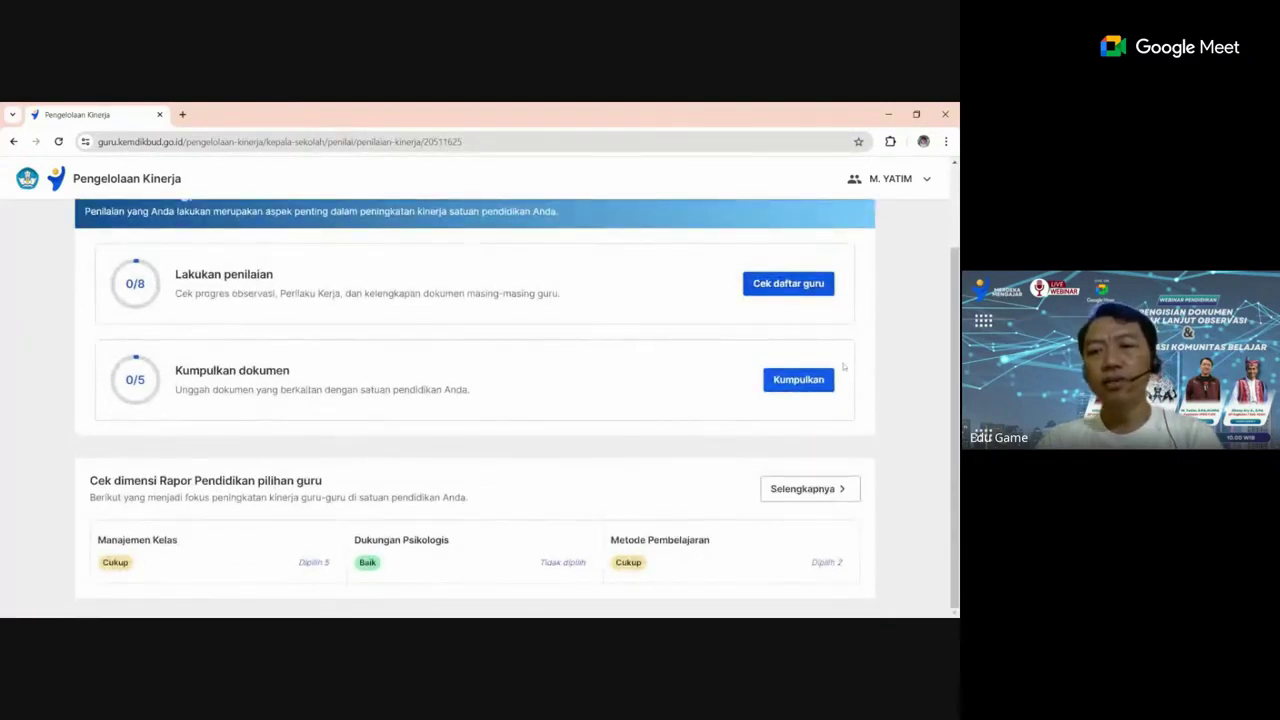
pyautogui.scroll(1, 633, 349)
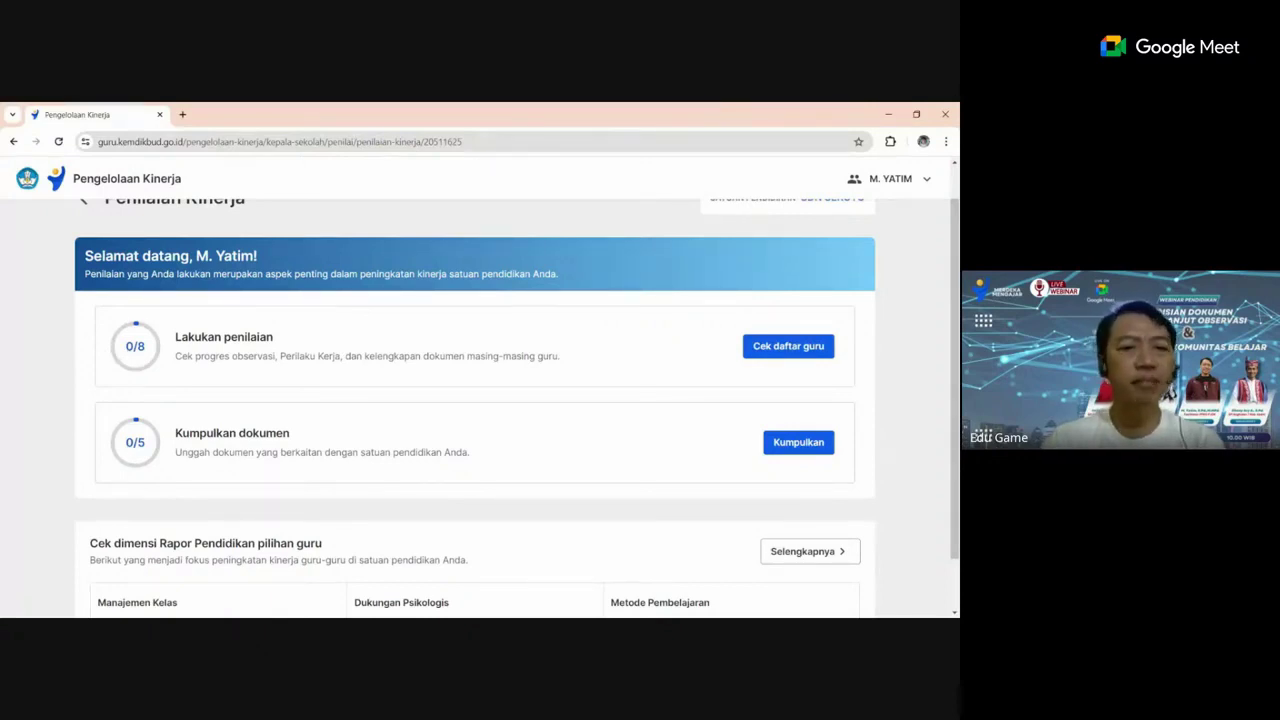
pyautogui.doubleClick(135, 346)
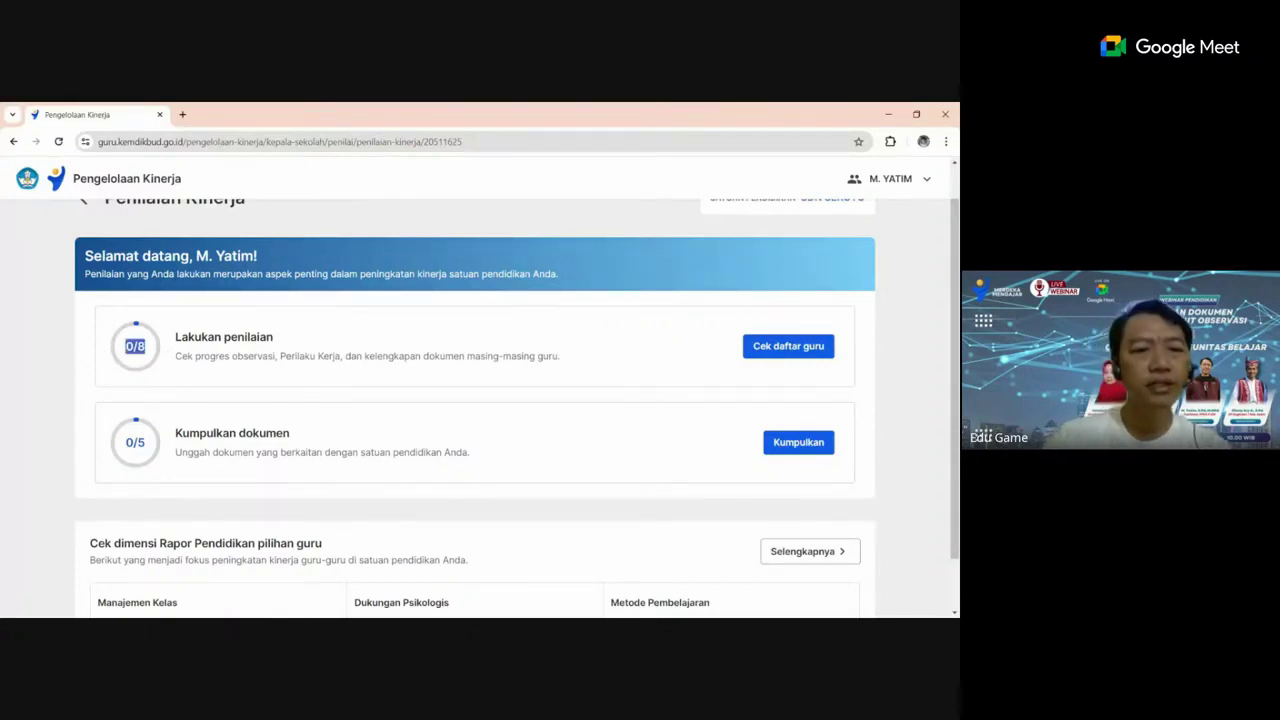
pyautogui.click(135, 366)
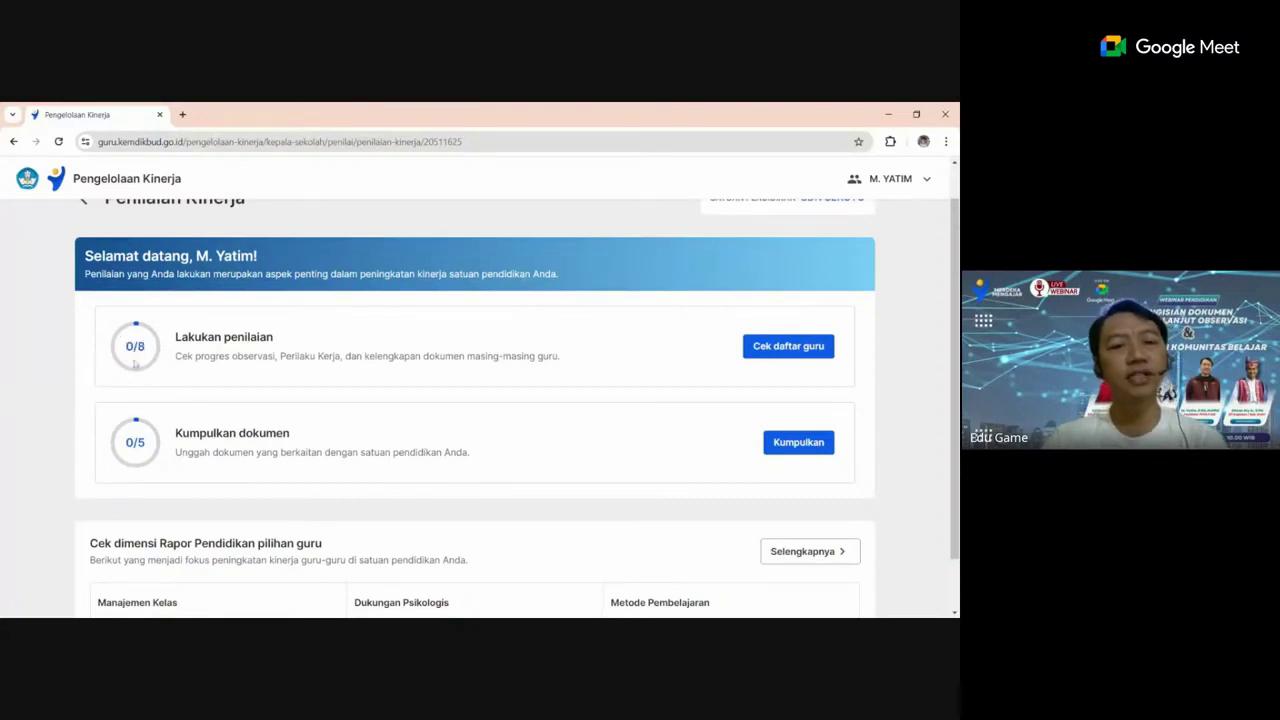
pyautogui.click(768, 350)
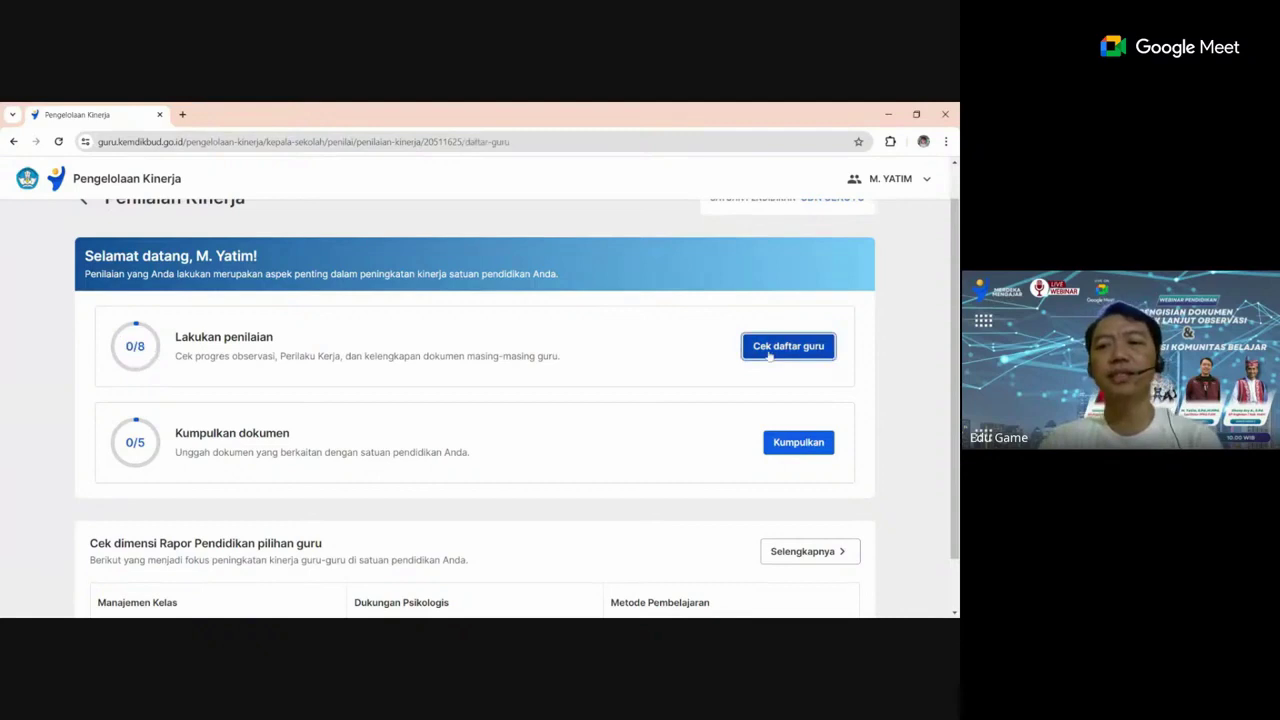
# Examine the teacher list's observation schedules, Status Observasi and Status Perilaku Kerja columns
pyautogui.scroll(-2, 714, 339)
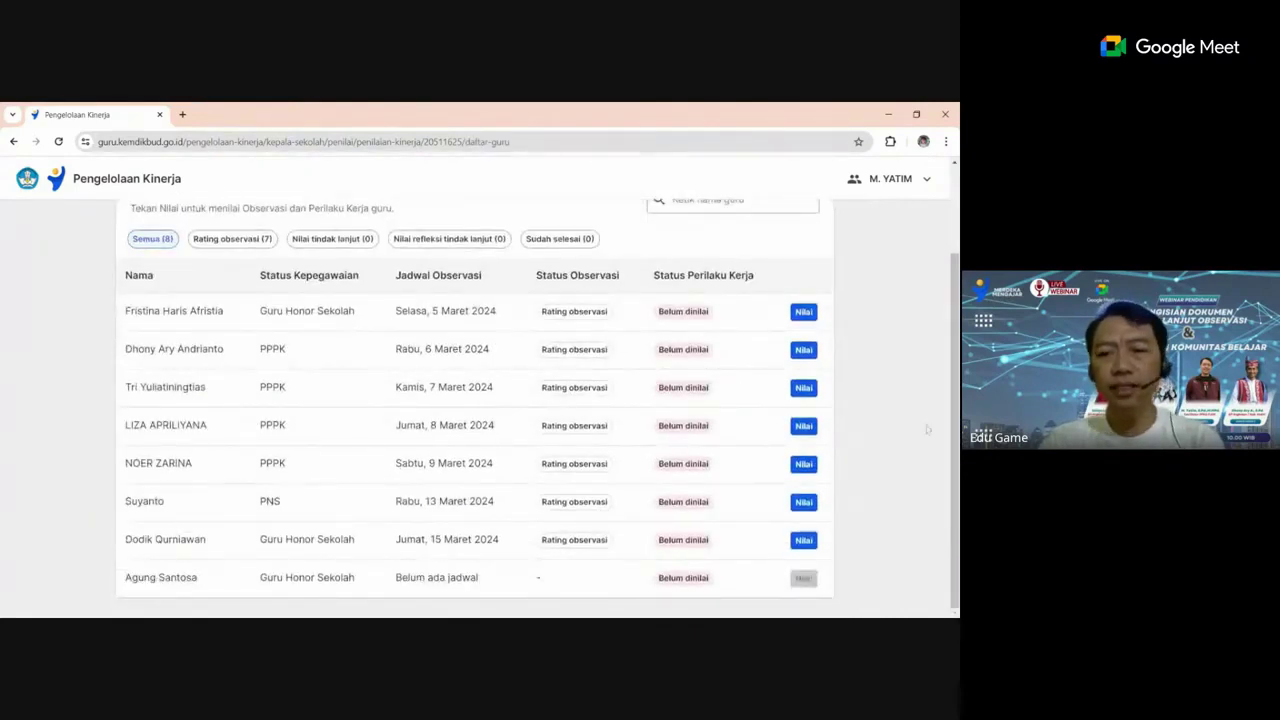
pyautogui.scroll(1, 954, 433)
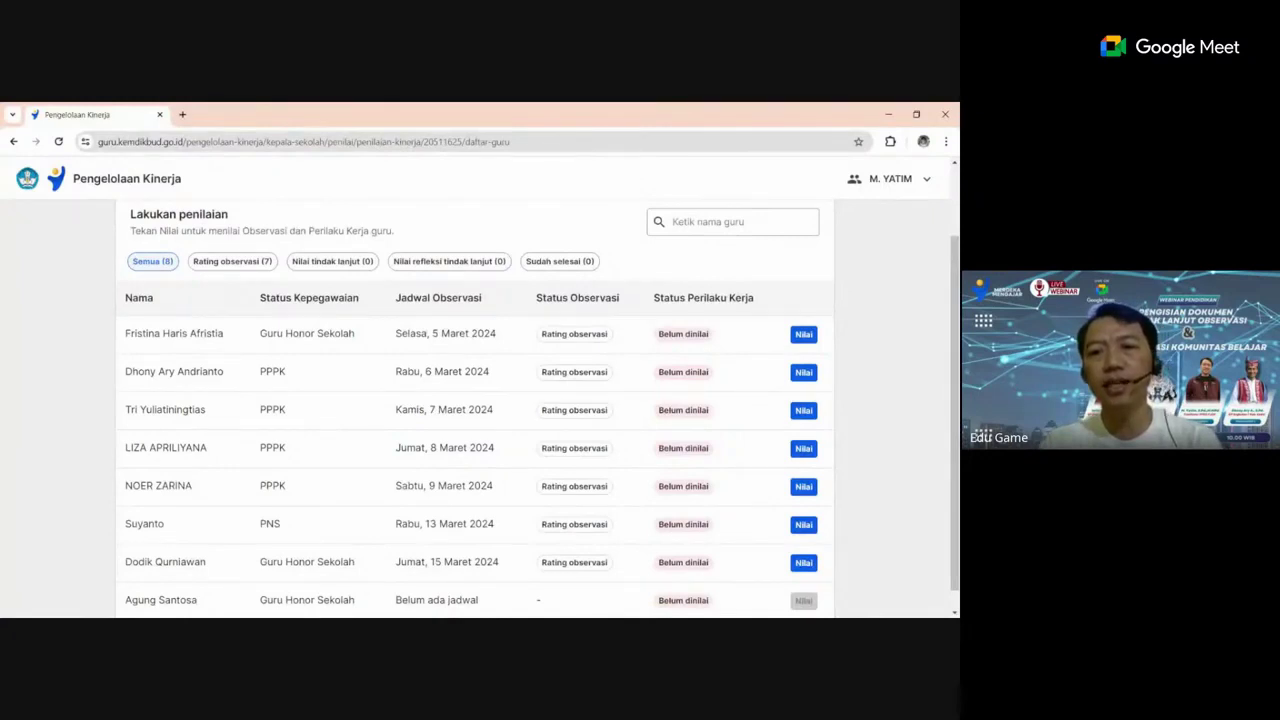
pyautogui.moveTo(652, 297); pyautogui.dragTo(754, 297)
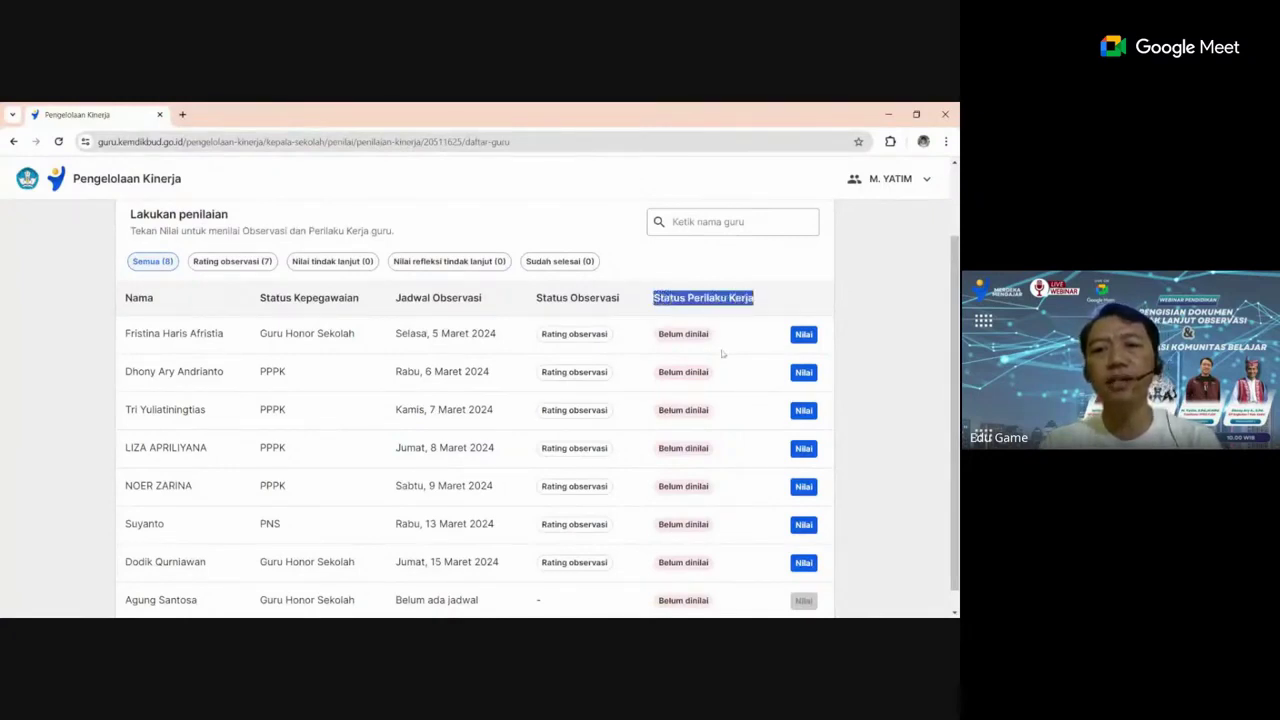
pyautogui.scroll(-1, 716, 351)
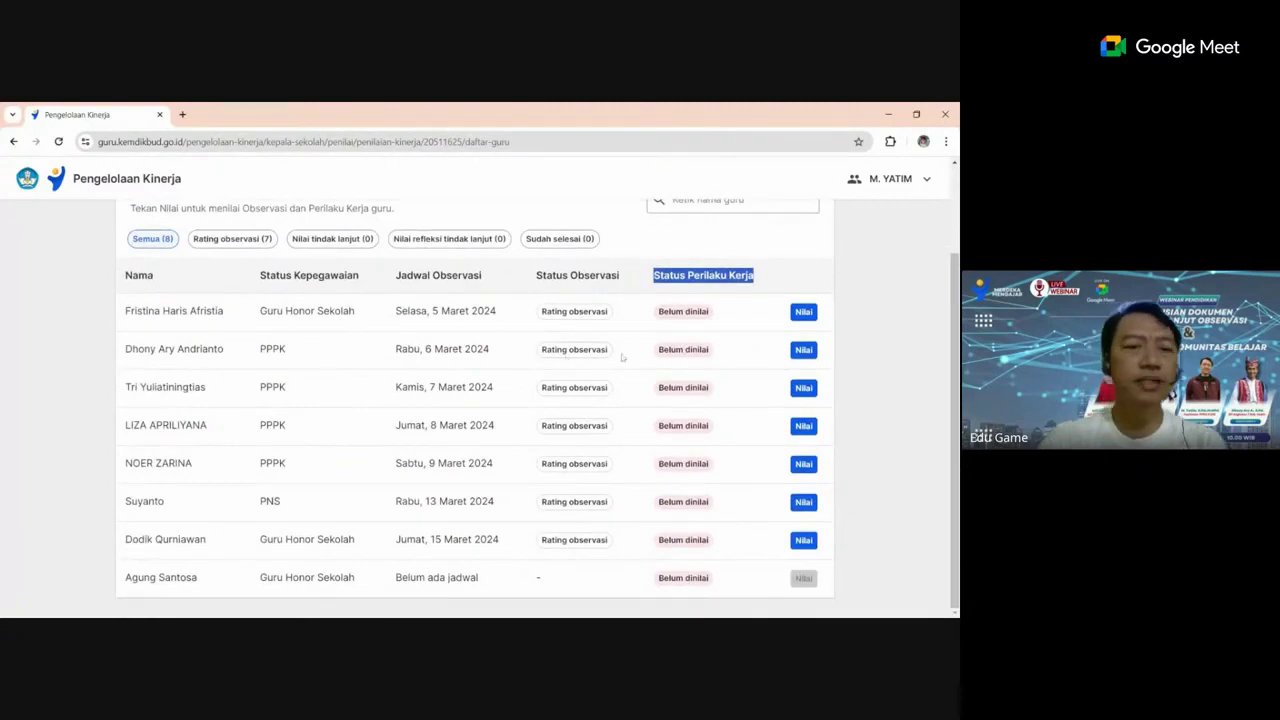
pyautogui.moveTo(657, 311); pyautogui.dragTo(712, 322)
pyautogui.click(720, 327)
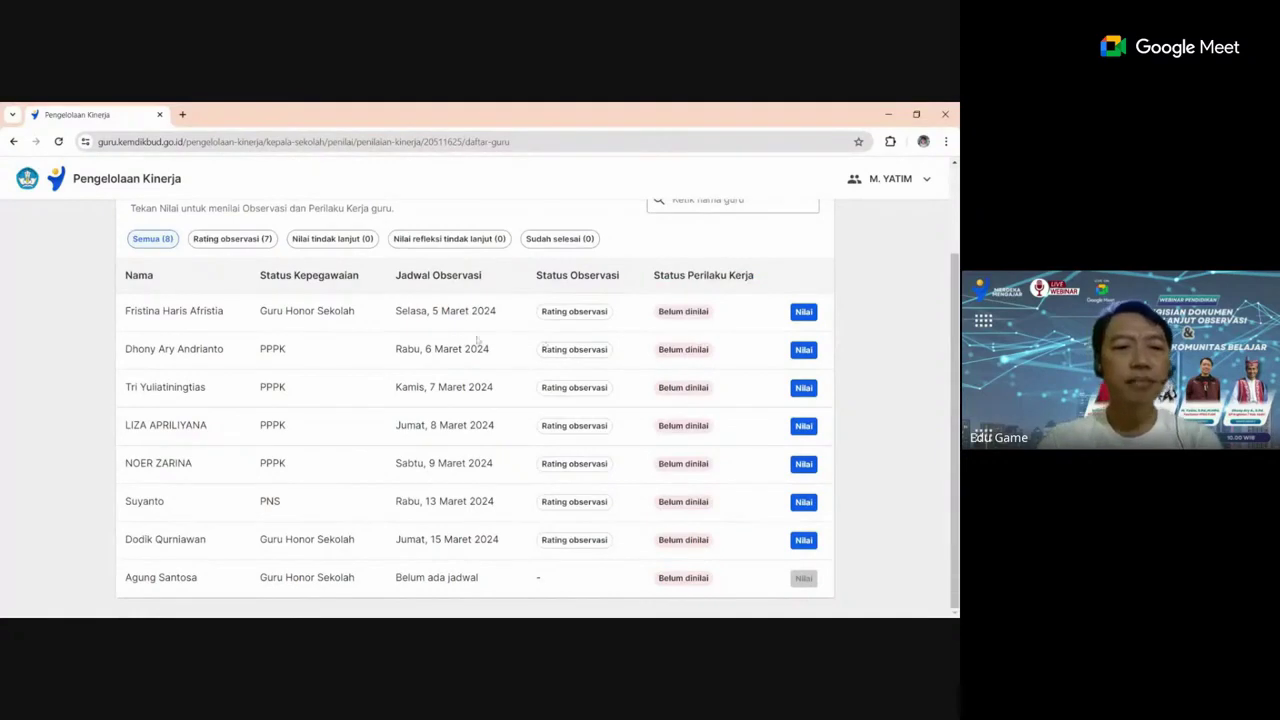
pyautogui.scroll(1, 500, 341)
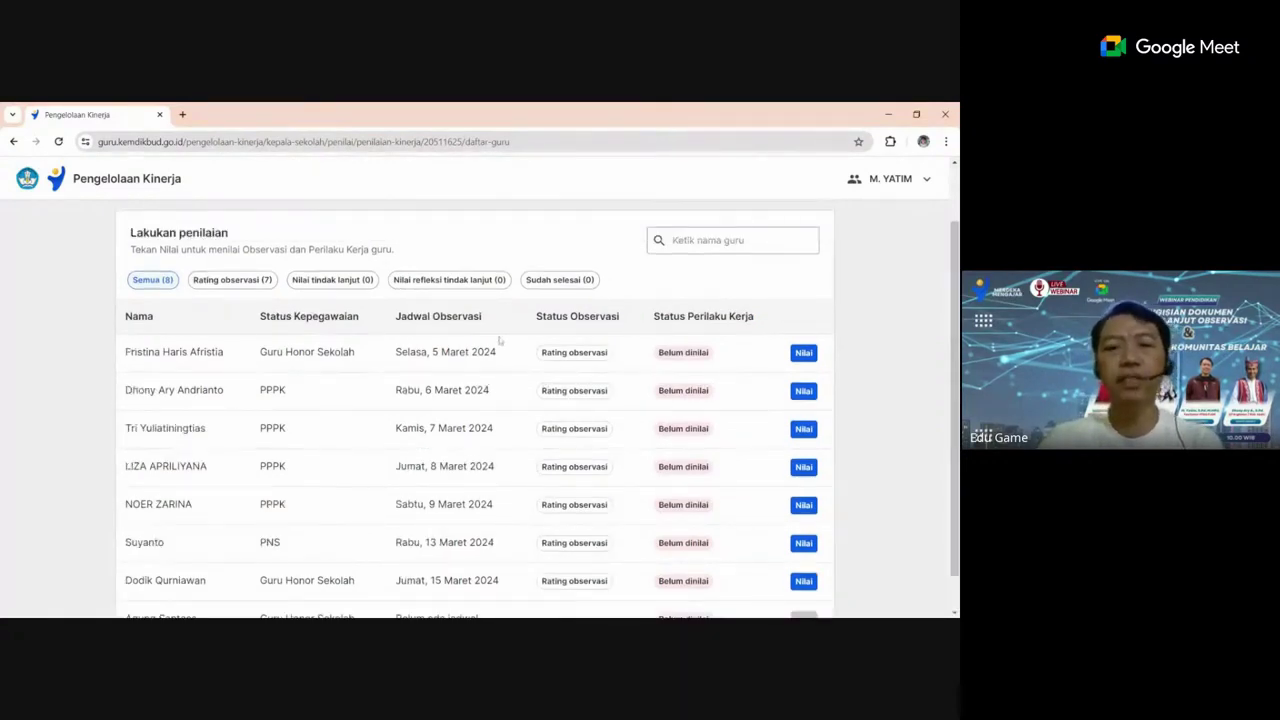
pyautogui.scroll(-1, 500, 341)
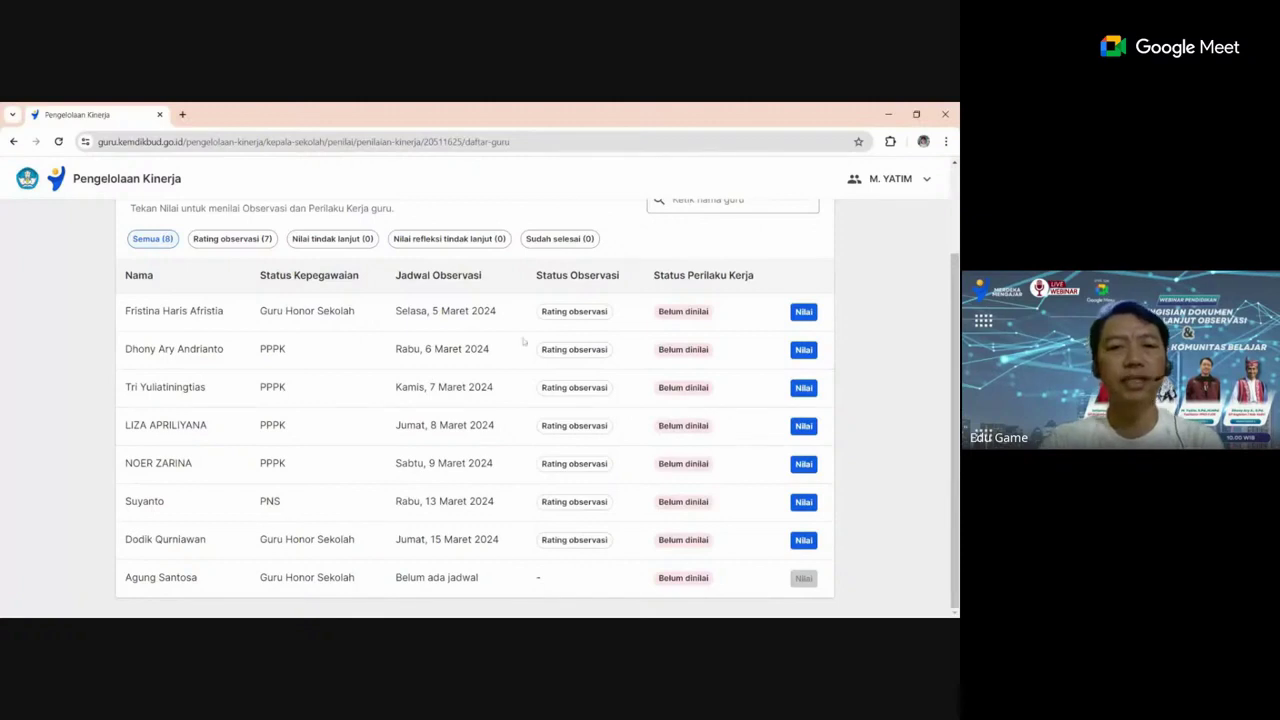
# Open the assessment details of the teacher scheduled for 5 Maret 2024 and check the Observasi Kelas progress
pyautogui.click(804, 314)
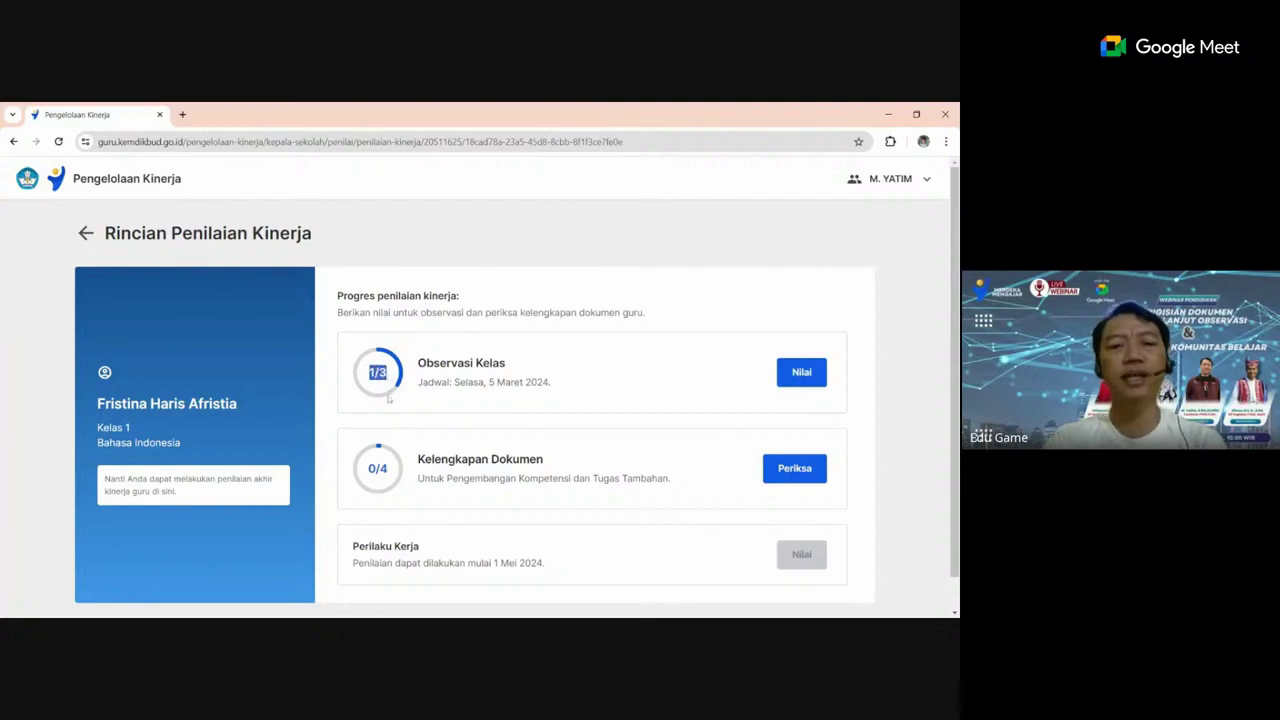
pyautogui.click(355, 402)
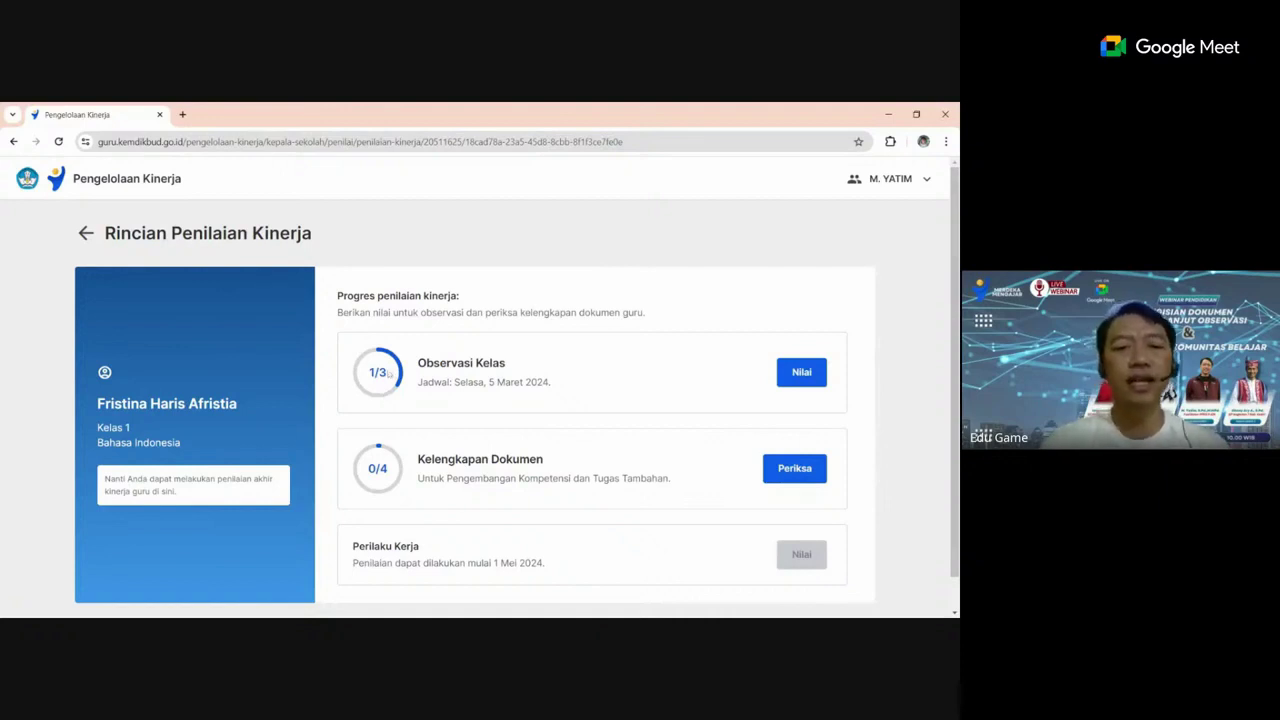
pyautogui.doubleClick(381, 372)
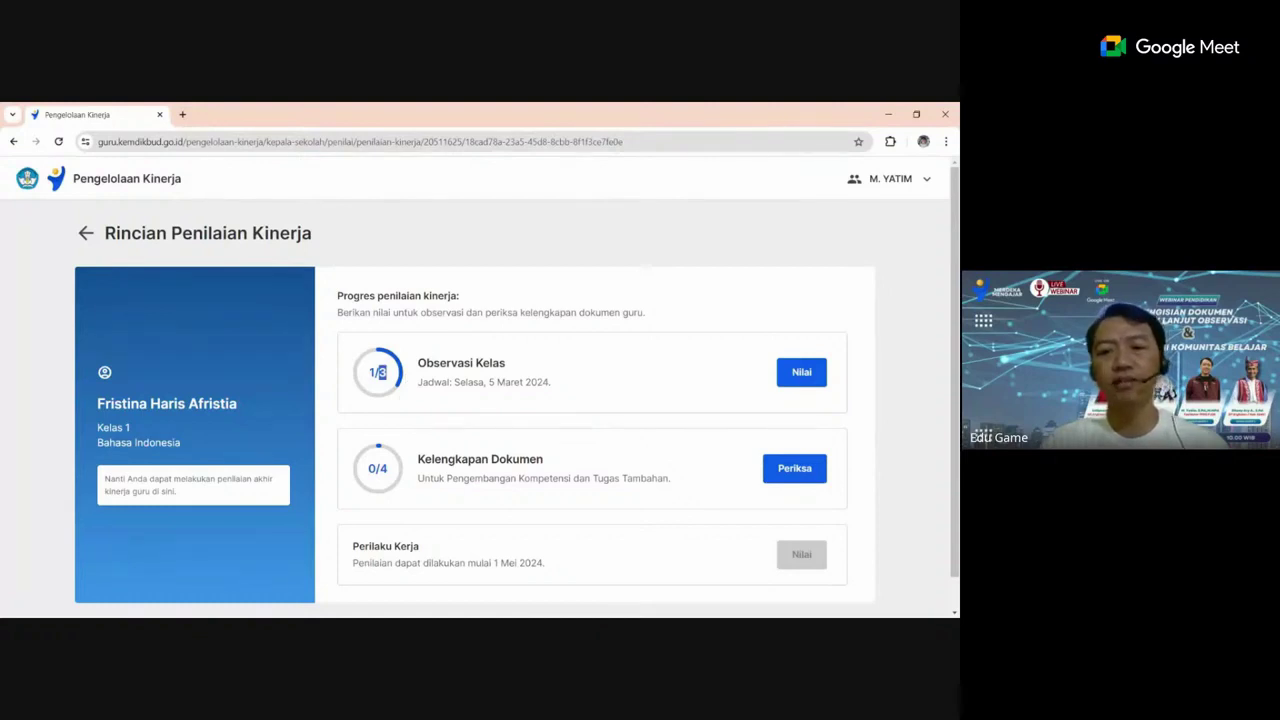
pyautogui.scroll(-1, 517, 387)
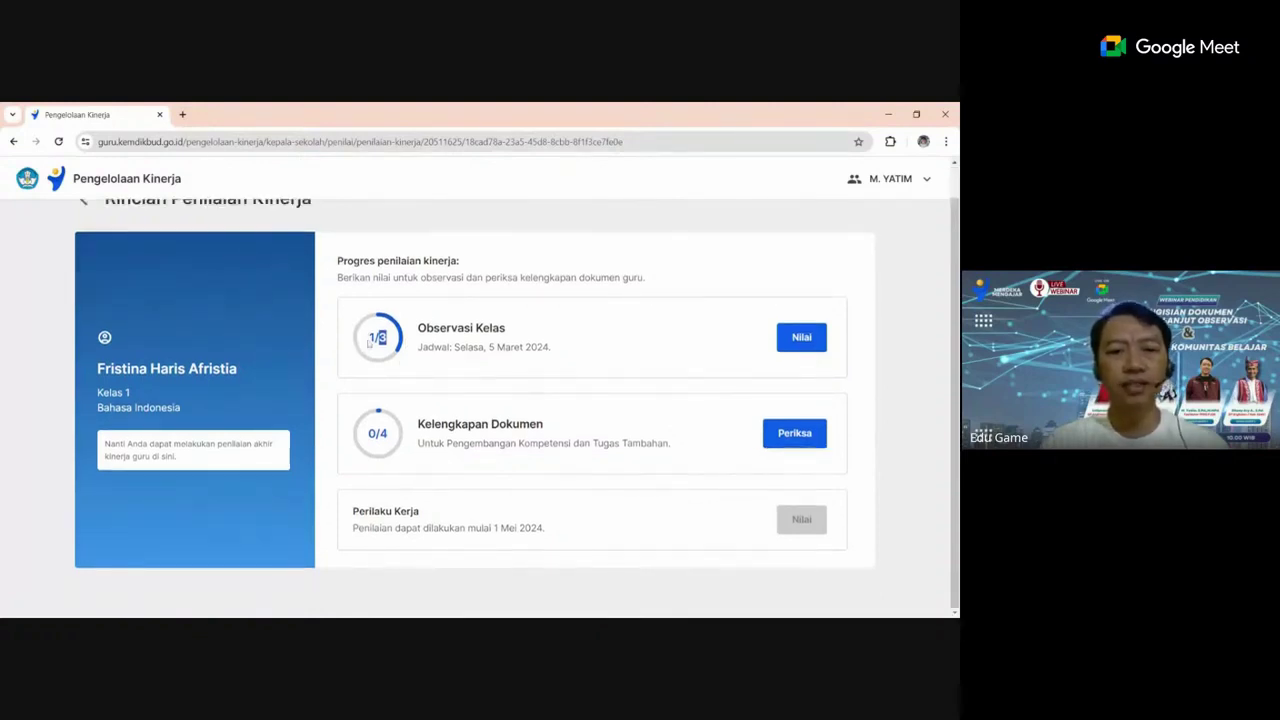
pyautogui.tripleClick(370, 340)
pyautogui.scroll(1, 424, 361)
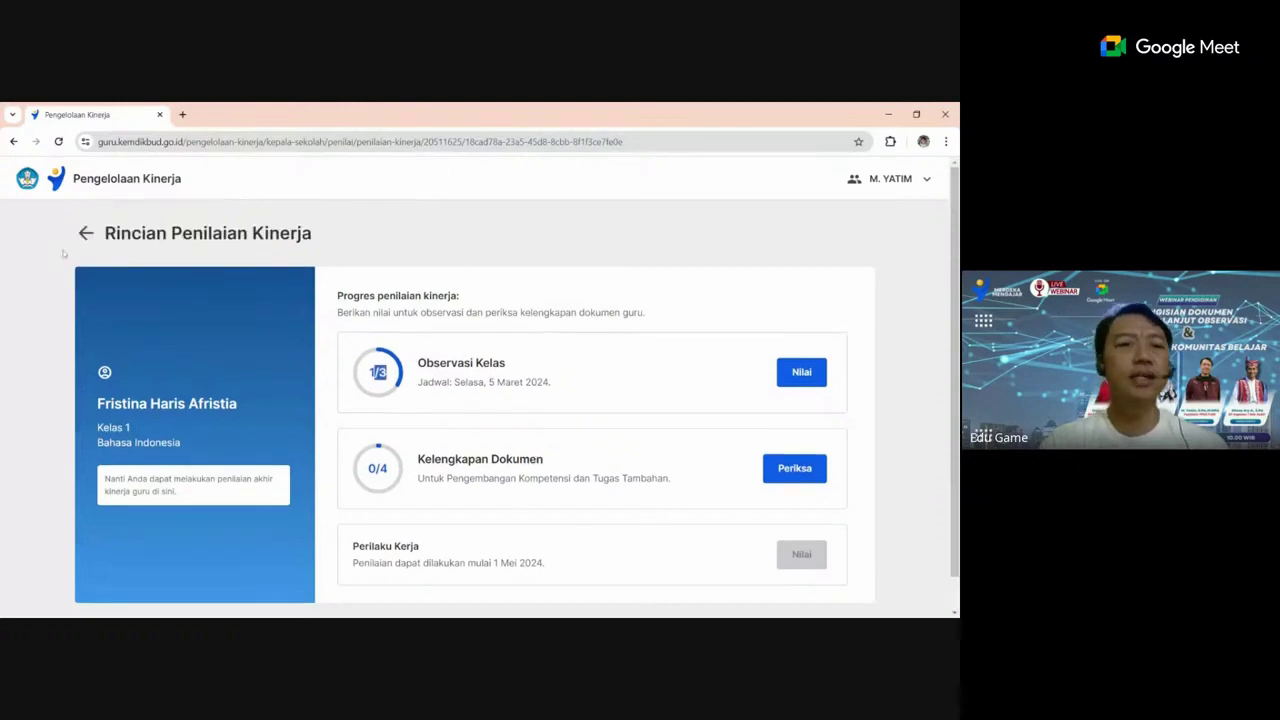
# Return to the teacher list and open the assessment details of the teacher scheduled for 15 Maret 2024
pyautogui.click(84, 233)
pyautogui.scroll(-2, 512, 412)
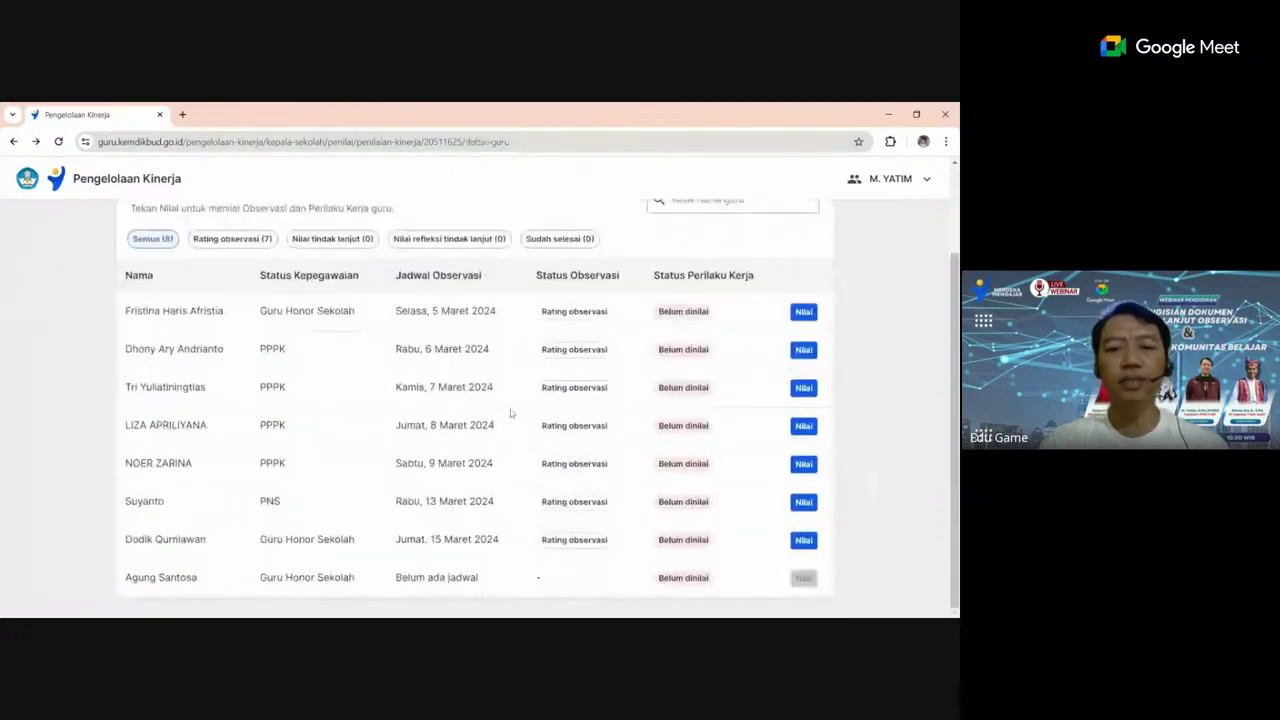
pyautogui.click(803, 540)
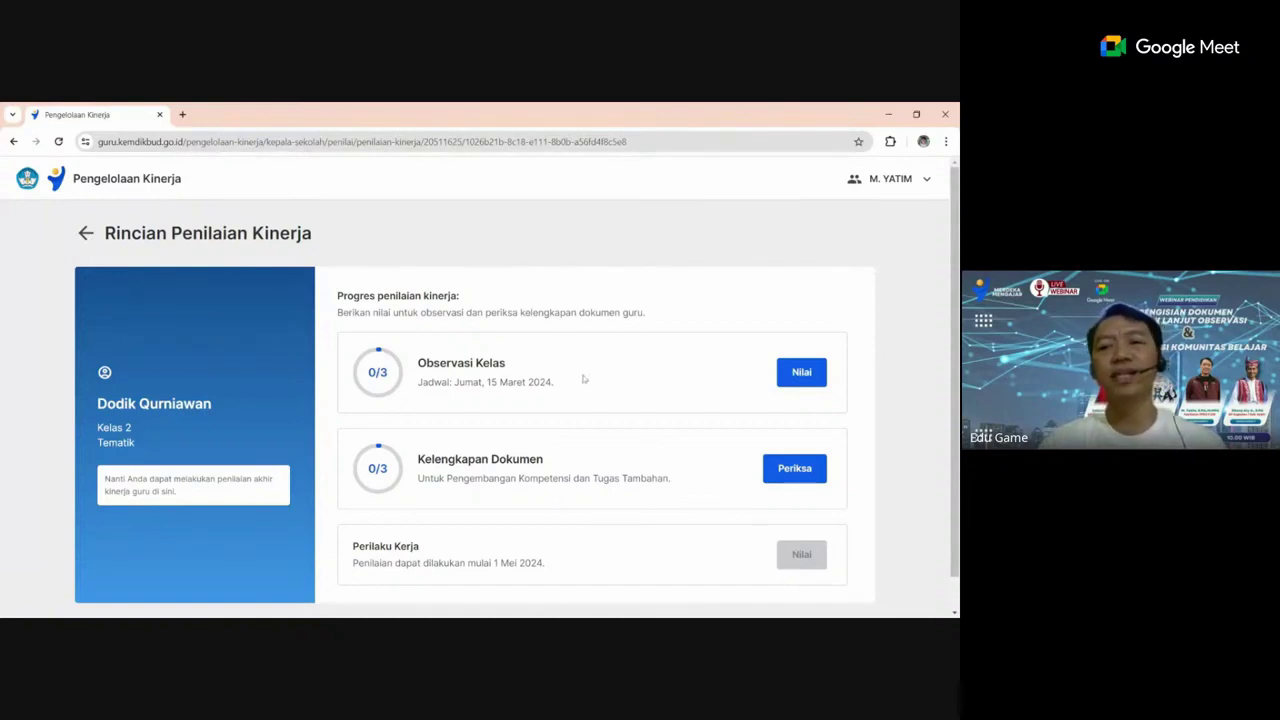
# Open this teacher's Observasi Kelas and bring up the Berikan rating observasi form at its rating question and recommendation notes
pyautogui.click(799, 380)
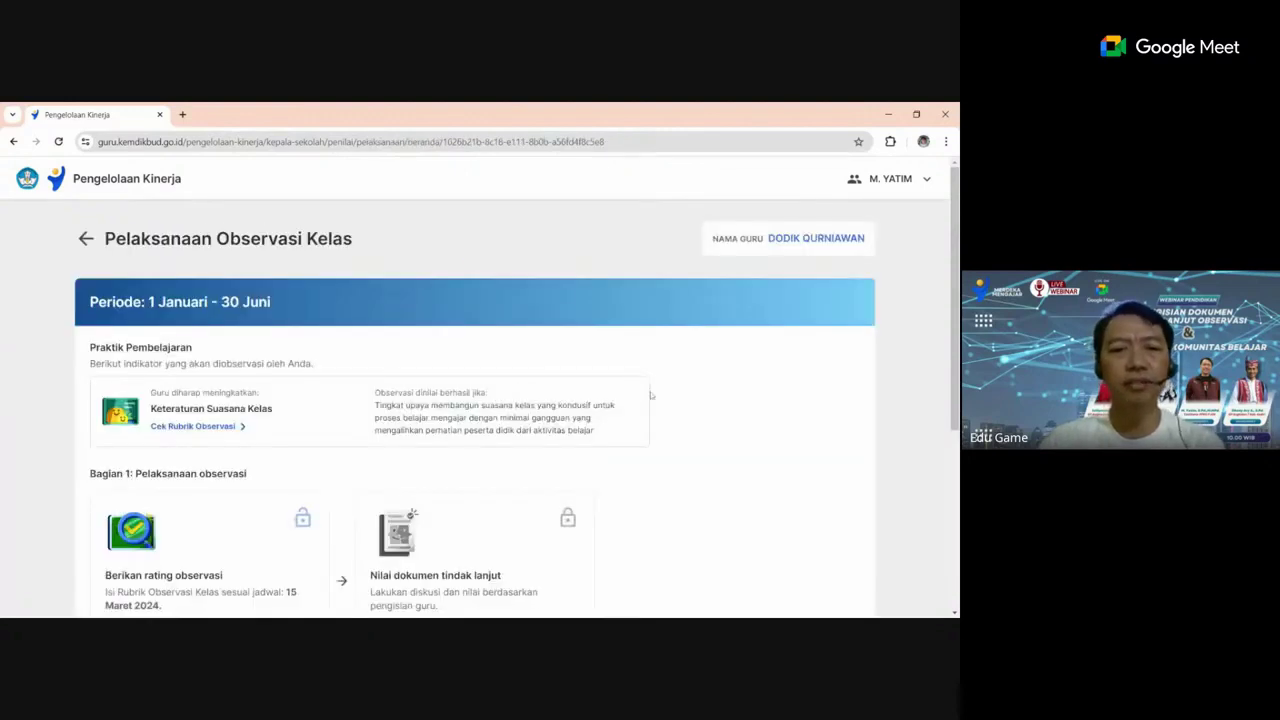
pyautogui.scroll(-3, 651, 395)
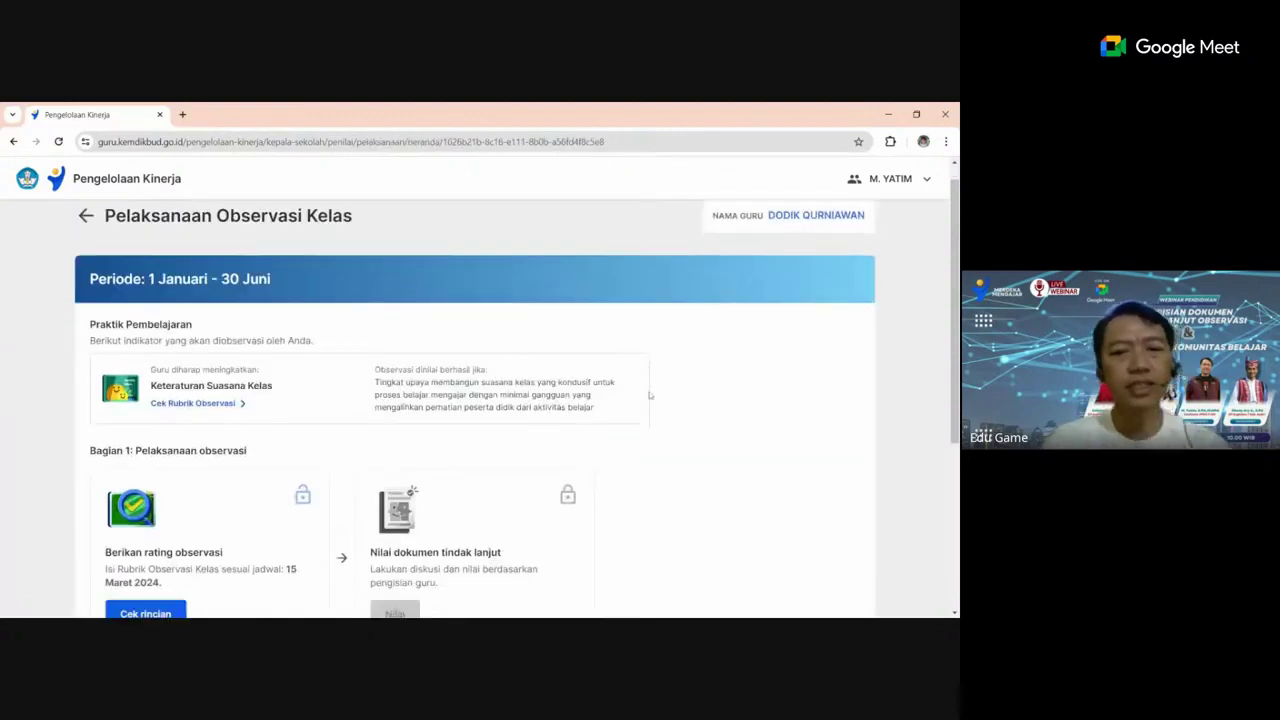
pyautogui.scroll(1, 480, 330)
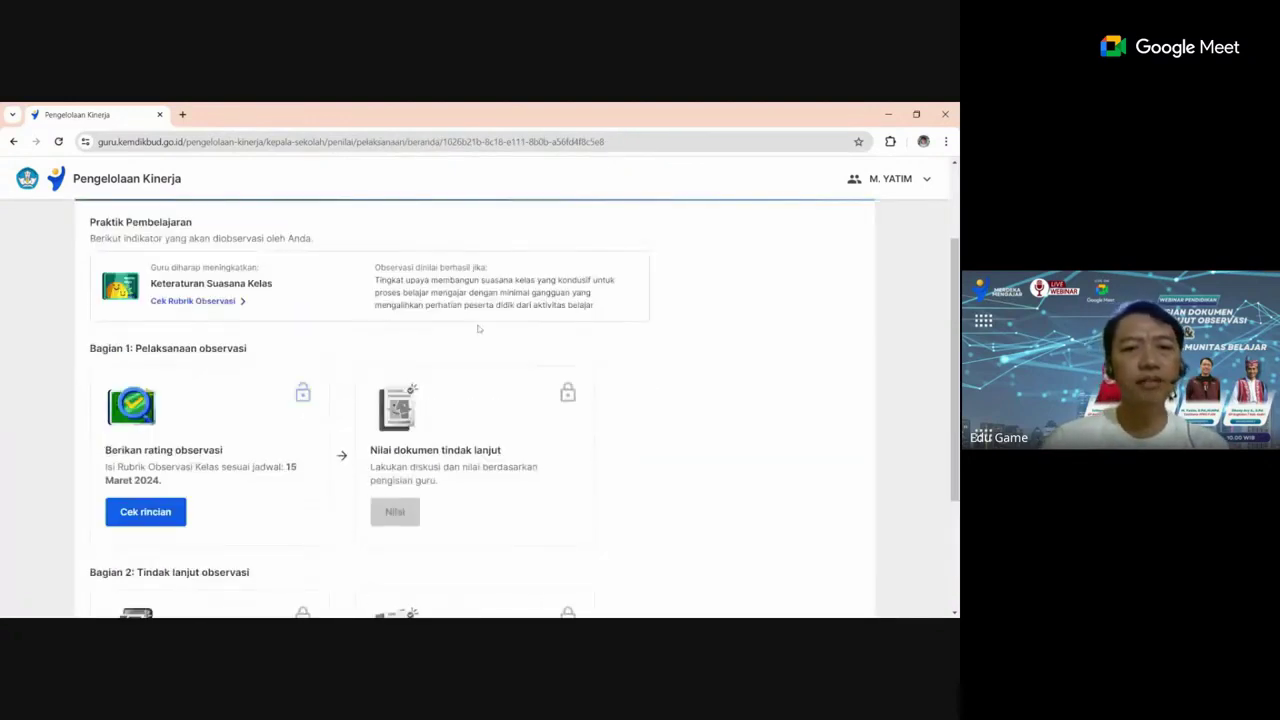
pyautogui.scroll(-1, 250, 413)
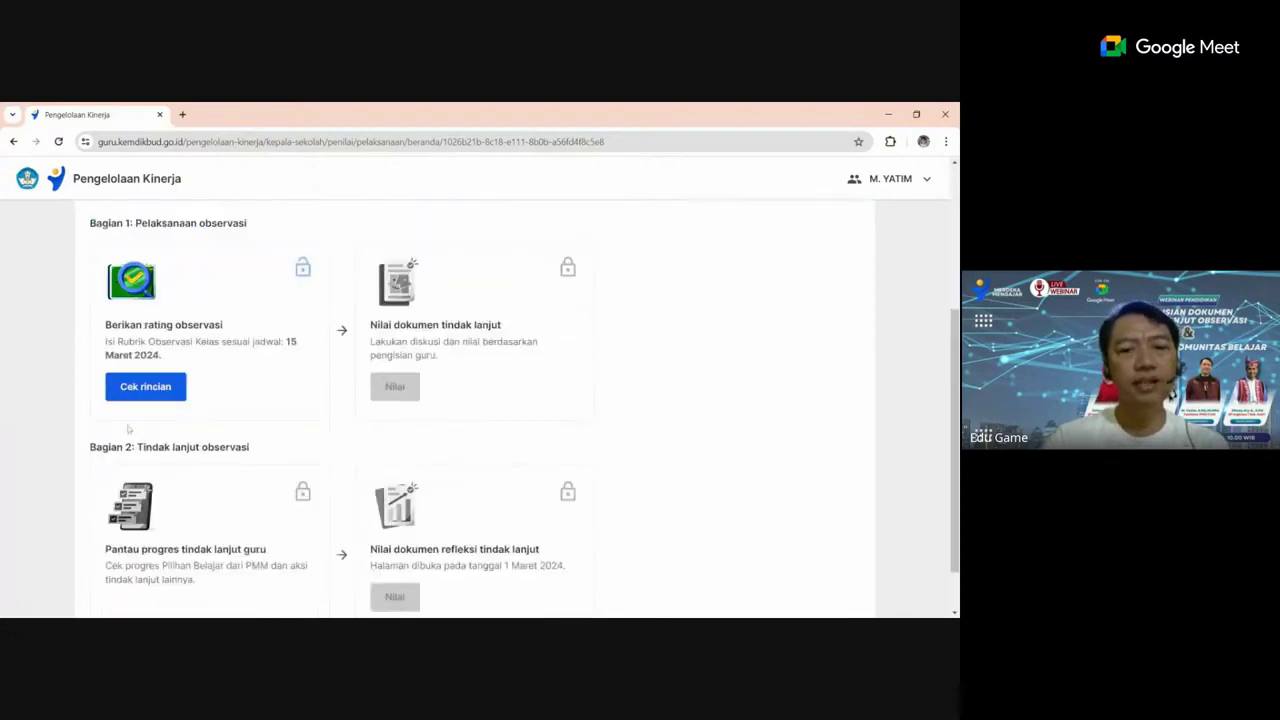
pyautogui.click(145, 390)
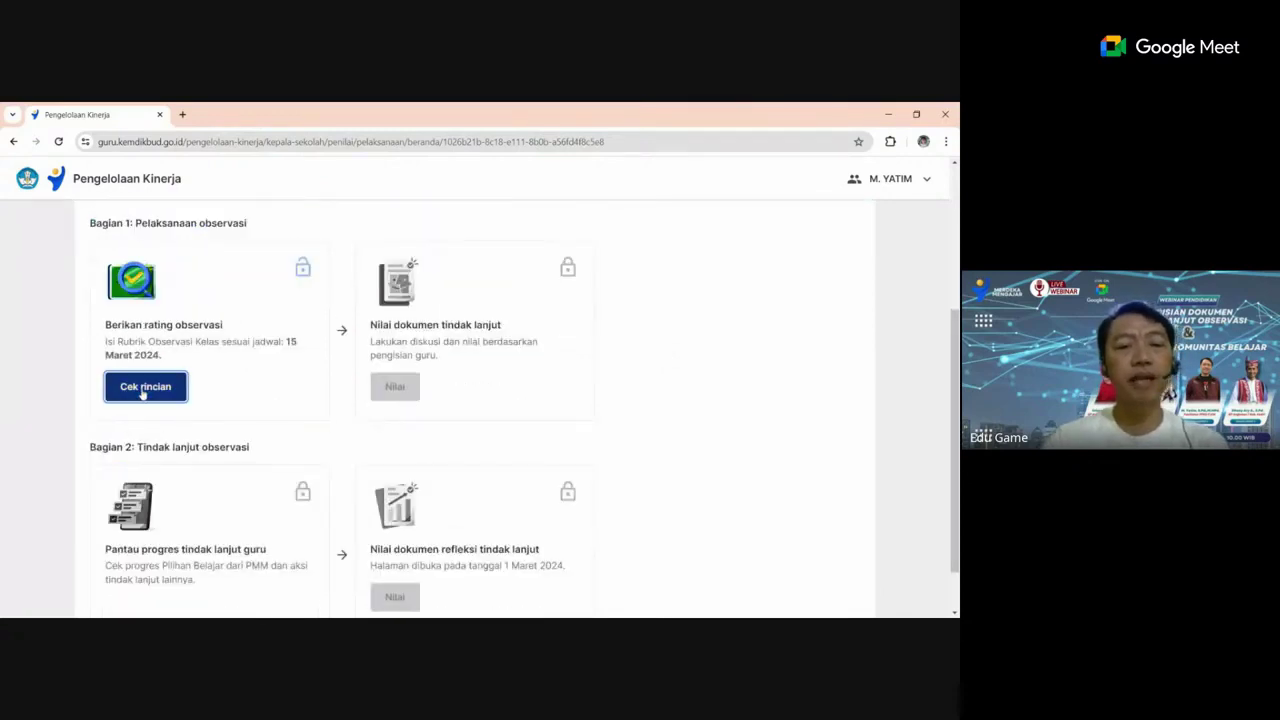
pyautogui.scroll(-3, 336, 405)
pyautogui.scroll(-1, 336, 405)
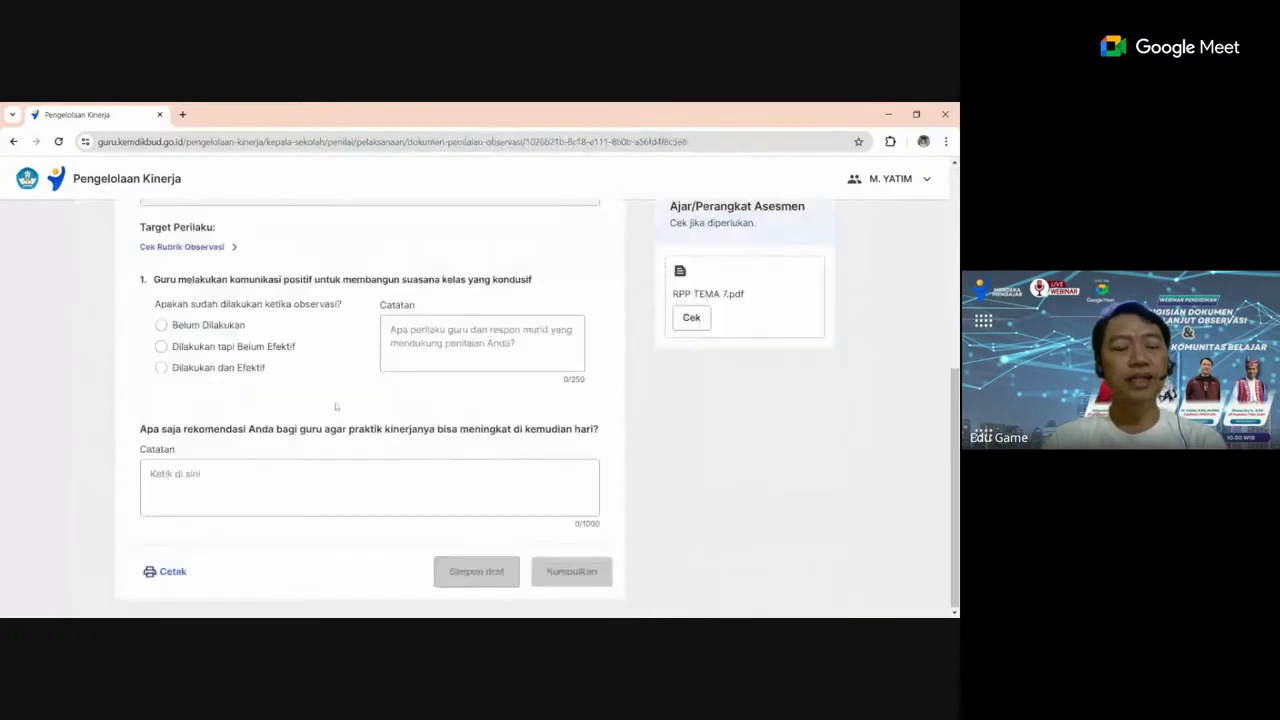
# Examine the Target Perilaku section's rating options and notes, highlighting the behaviour "Guru melakukan komunikasi positif untuk membangun suasana kelas yang kondusif"
pyautogui.scroll(1, 336, 405)
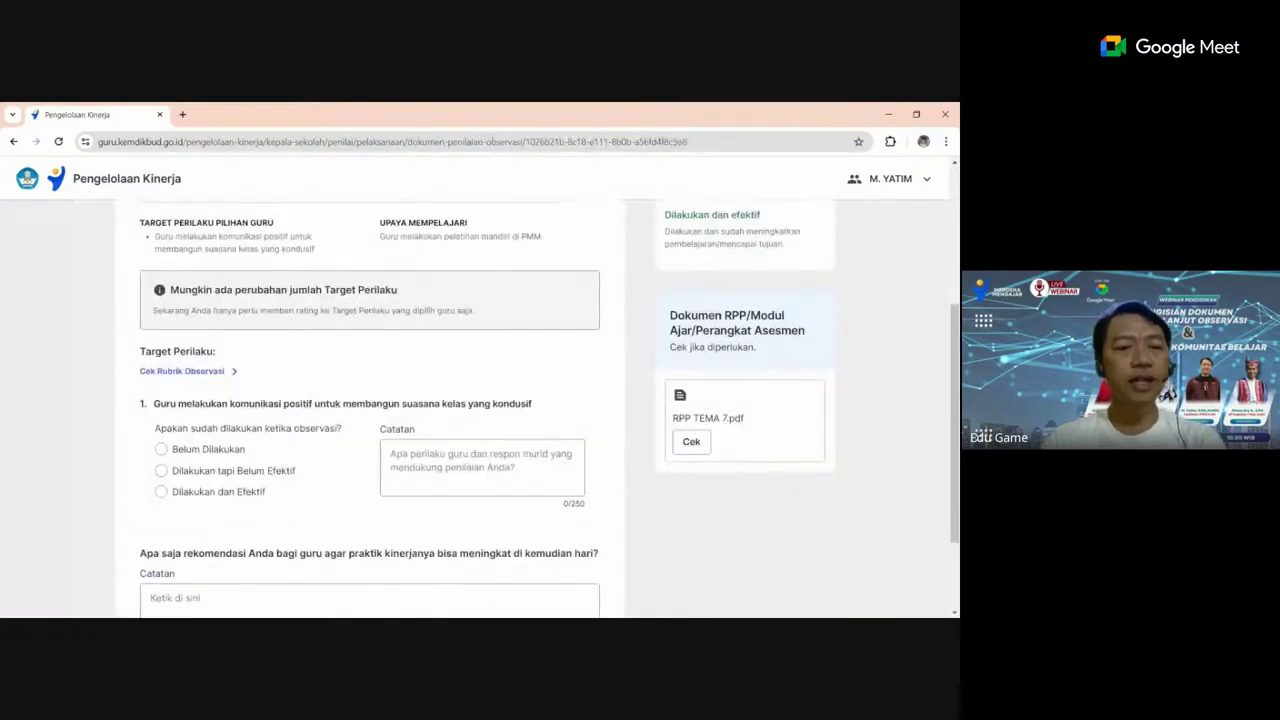
pyautogui.scroll(-2, 268, 368)
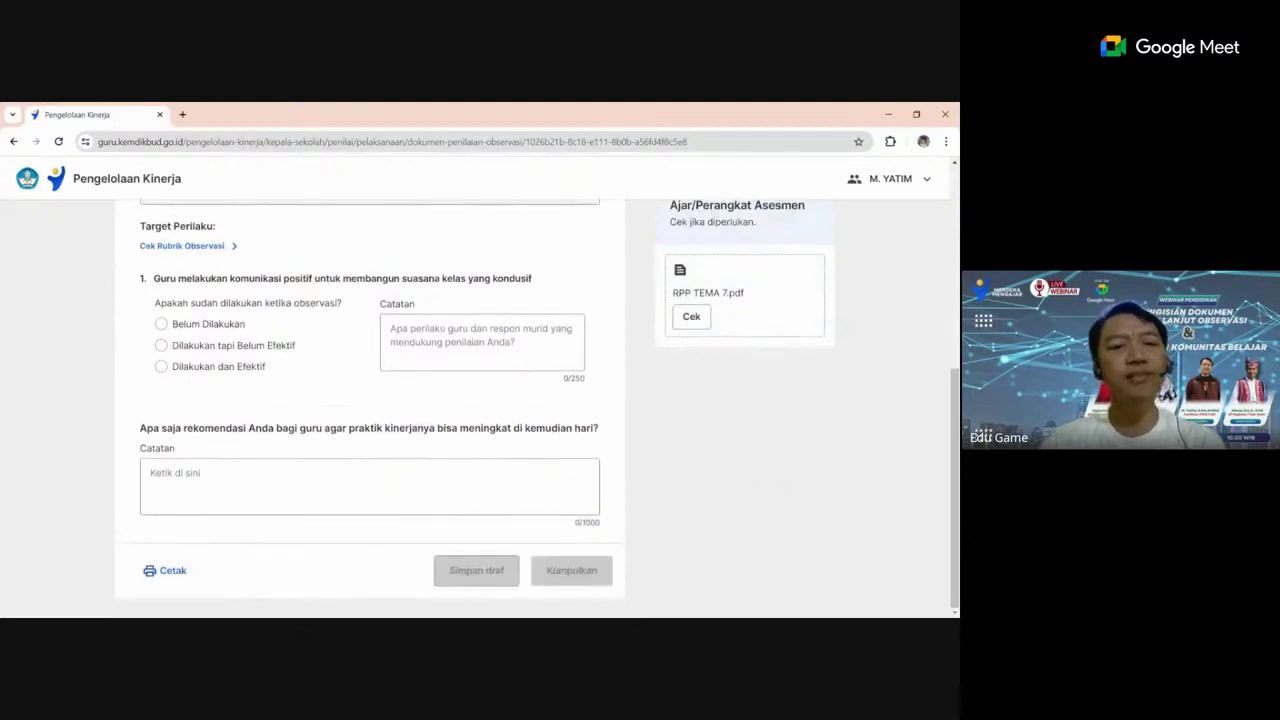
pyautogui.scroll(2, 298, 395)
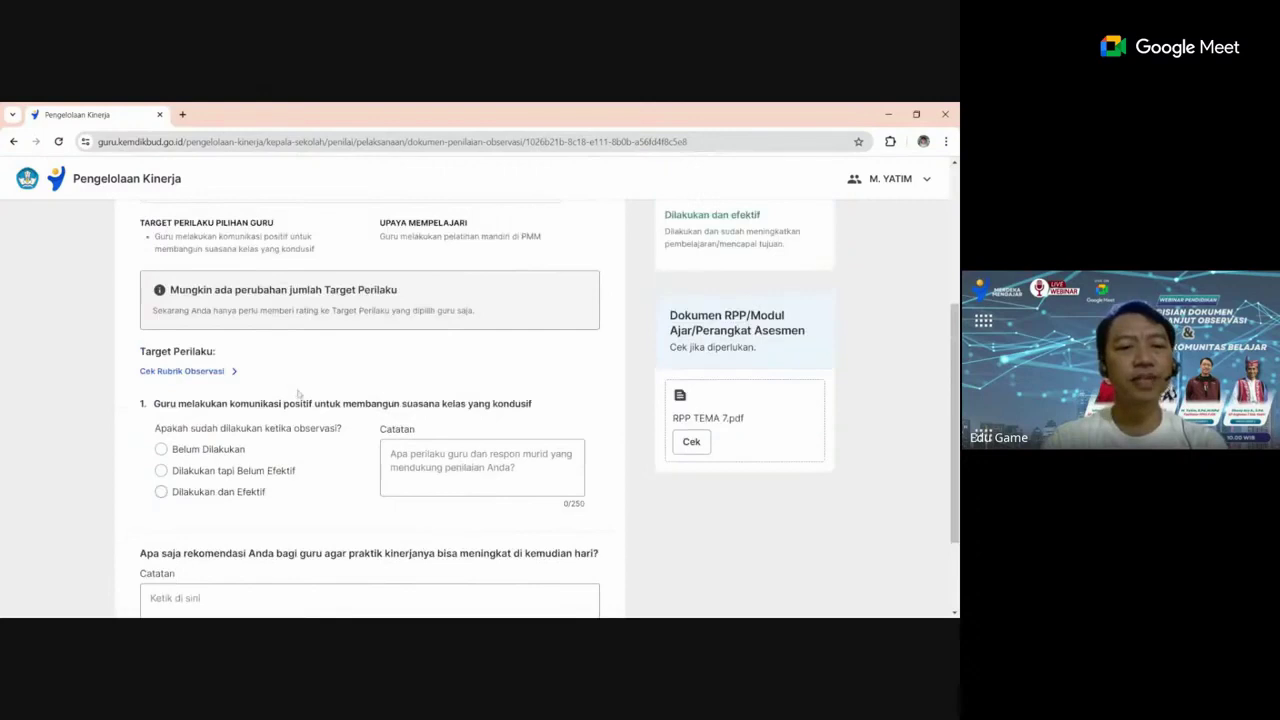
pyautogui.scroll(-1, 297, 382)
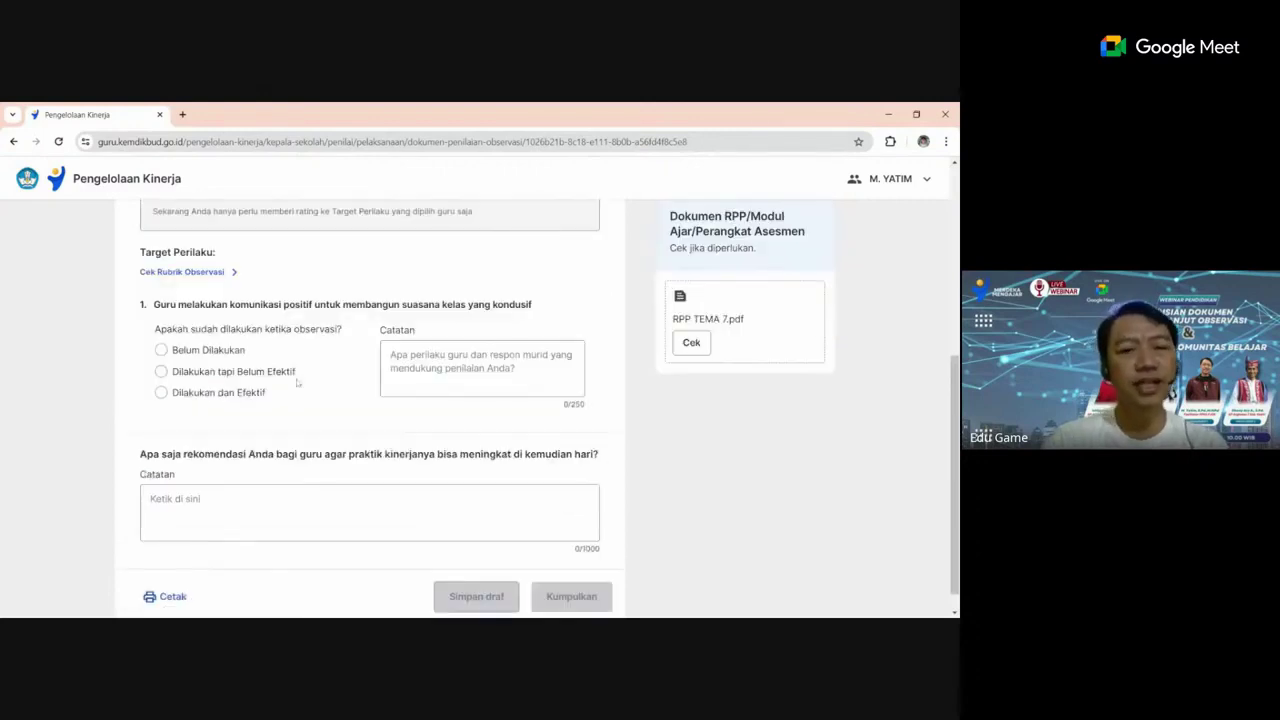
pyautogui.scroll(-1, 297, 382)
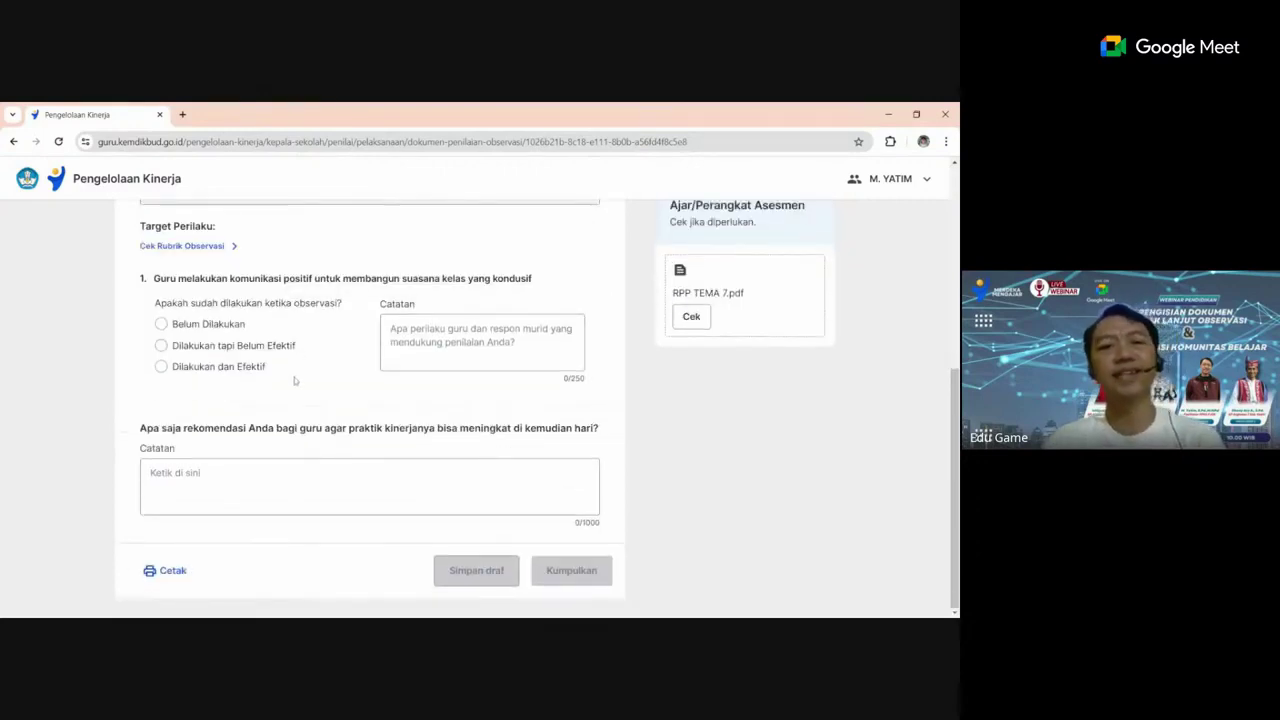
pyautogui.scroll(1, 294, 380)
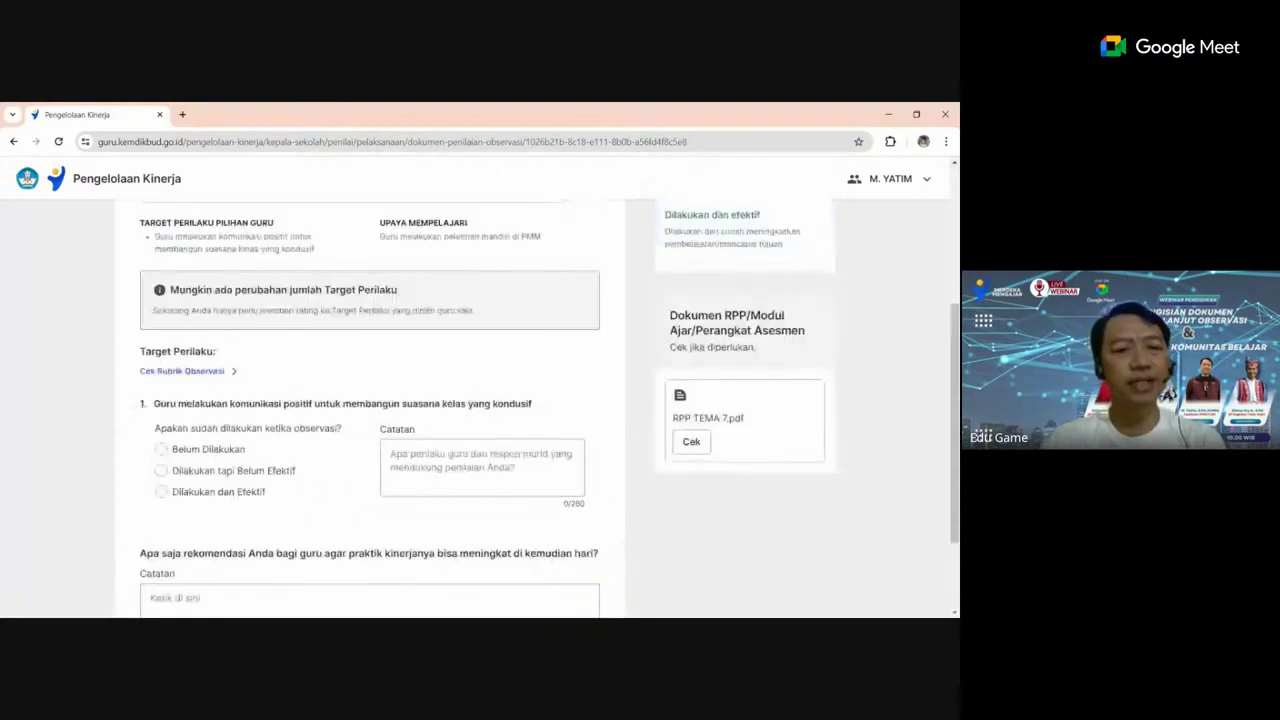
pyautogui.moveTo(135, 404); pyautogui.dragTo(538, 404)
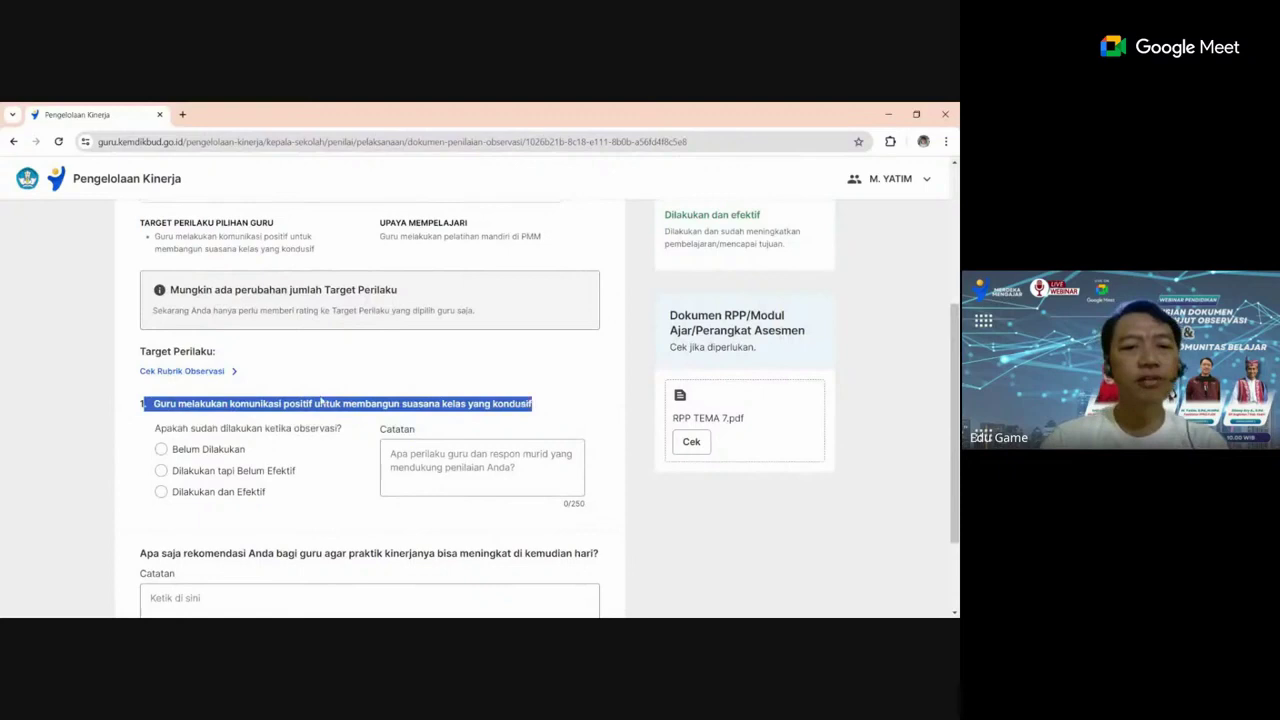
pyautogui.click(480, 404)
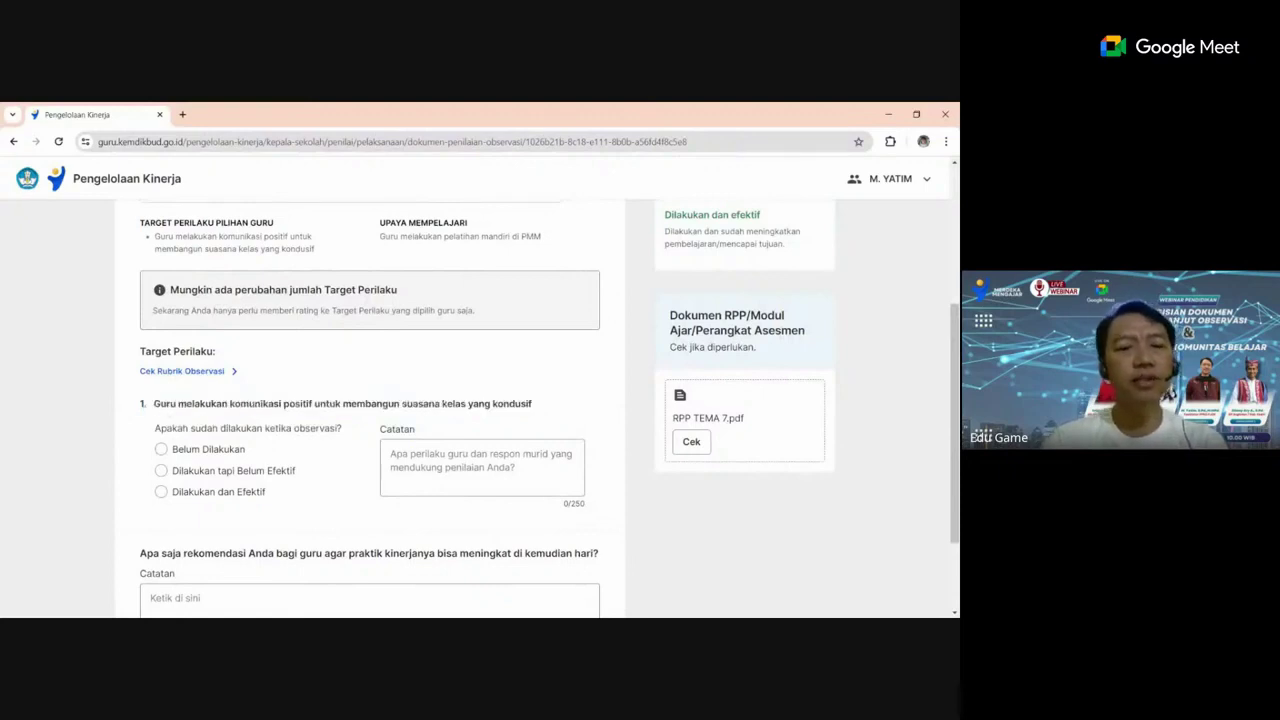
pyautogui.moveTo(153, 404); pyautogui.dragTo(532, 404)
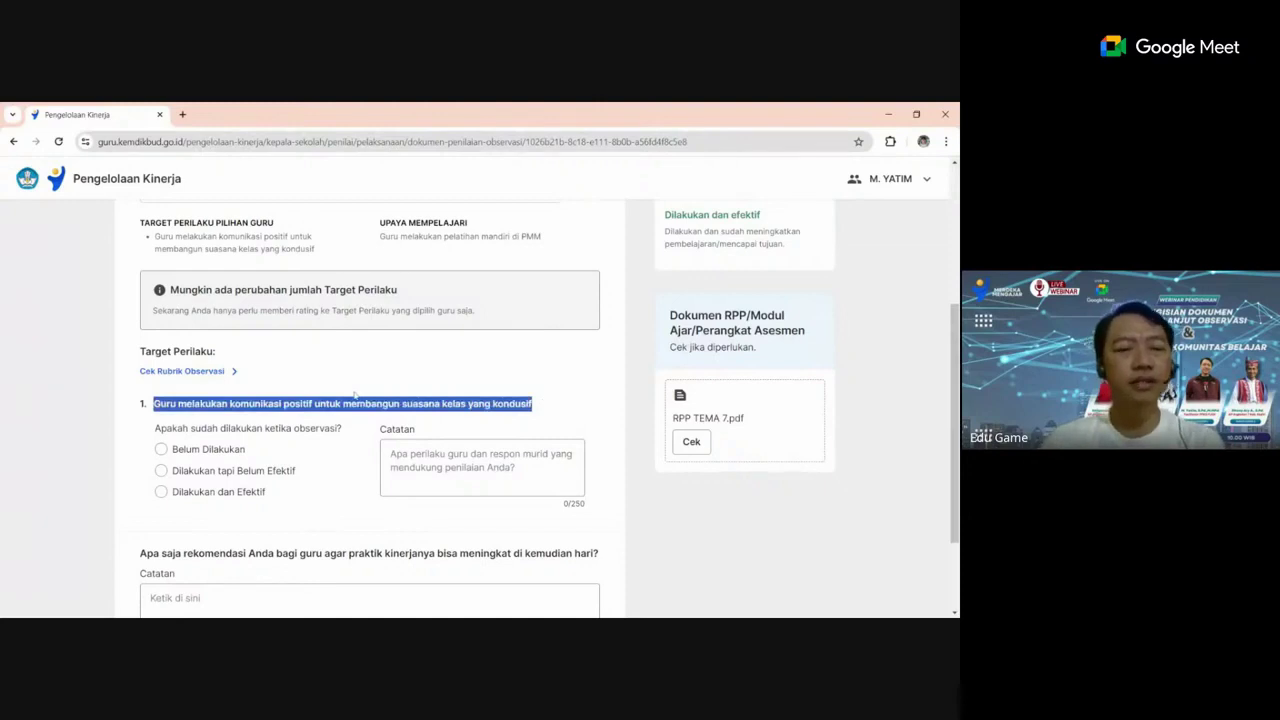
pyautogui.scroll(-1, 358, 391)
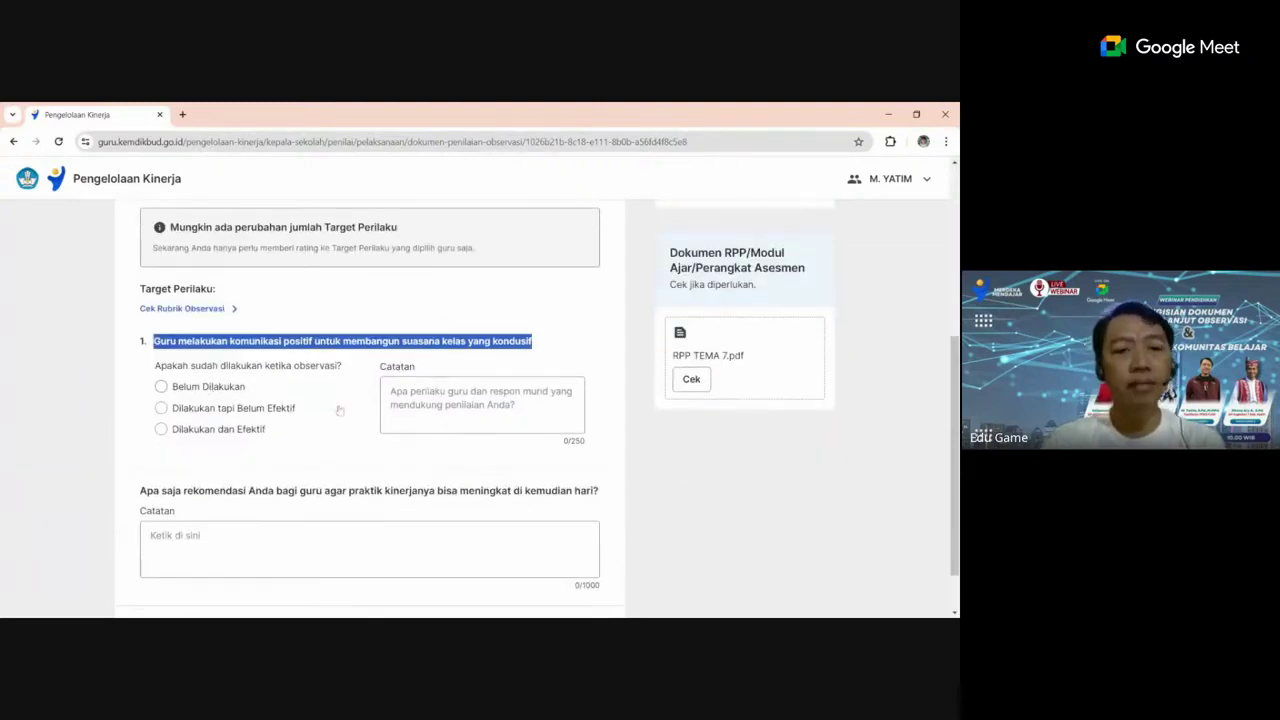
pyautogui.click(224, 361)
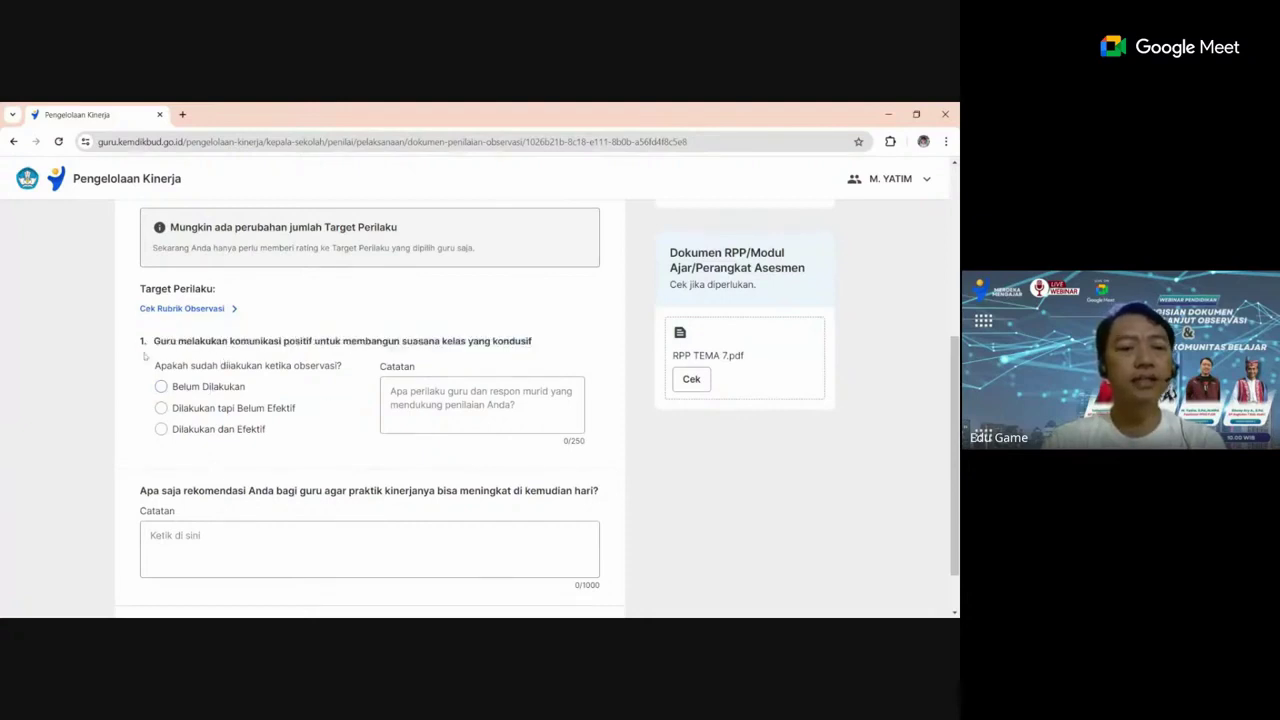
pyautogui.scroll(-1, 144, 356)
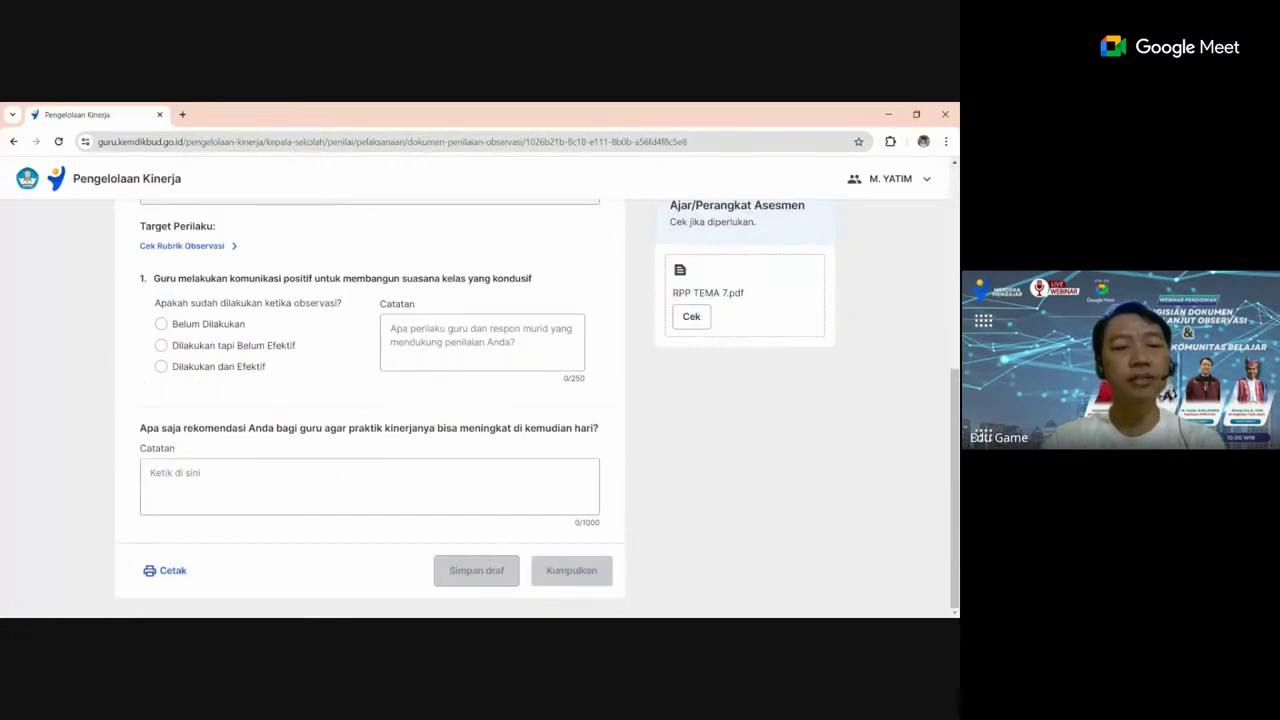
pyautogui.moveTo(153, 279); pyautogui.dragTo(546, 277)
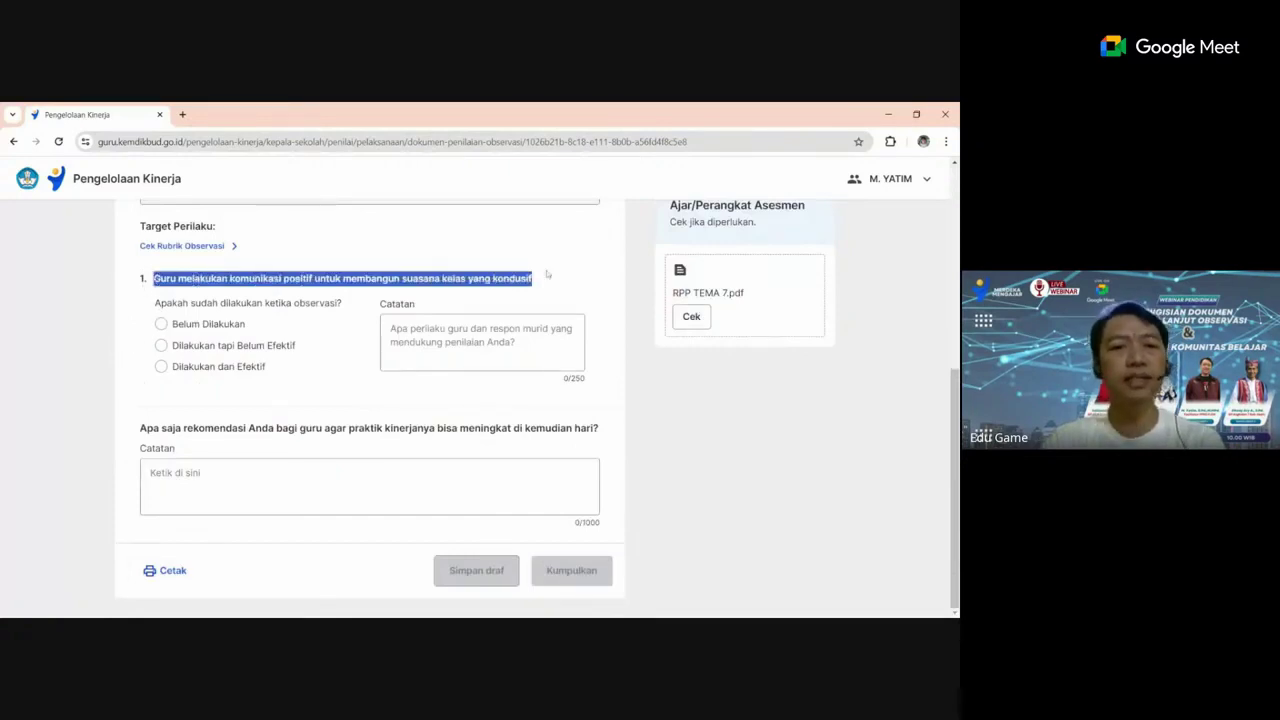
pyautogui.click(236, 292)
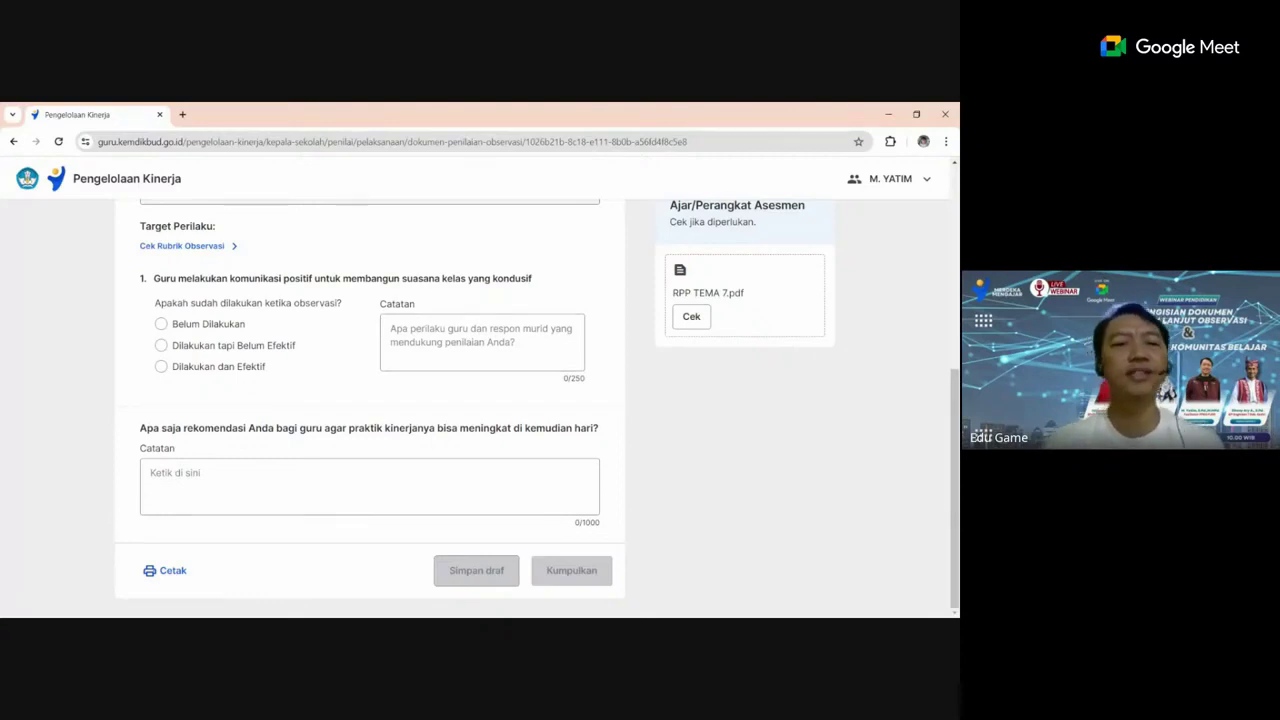
pyautogui.scroll(2, 226, 326)
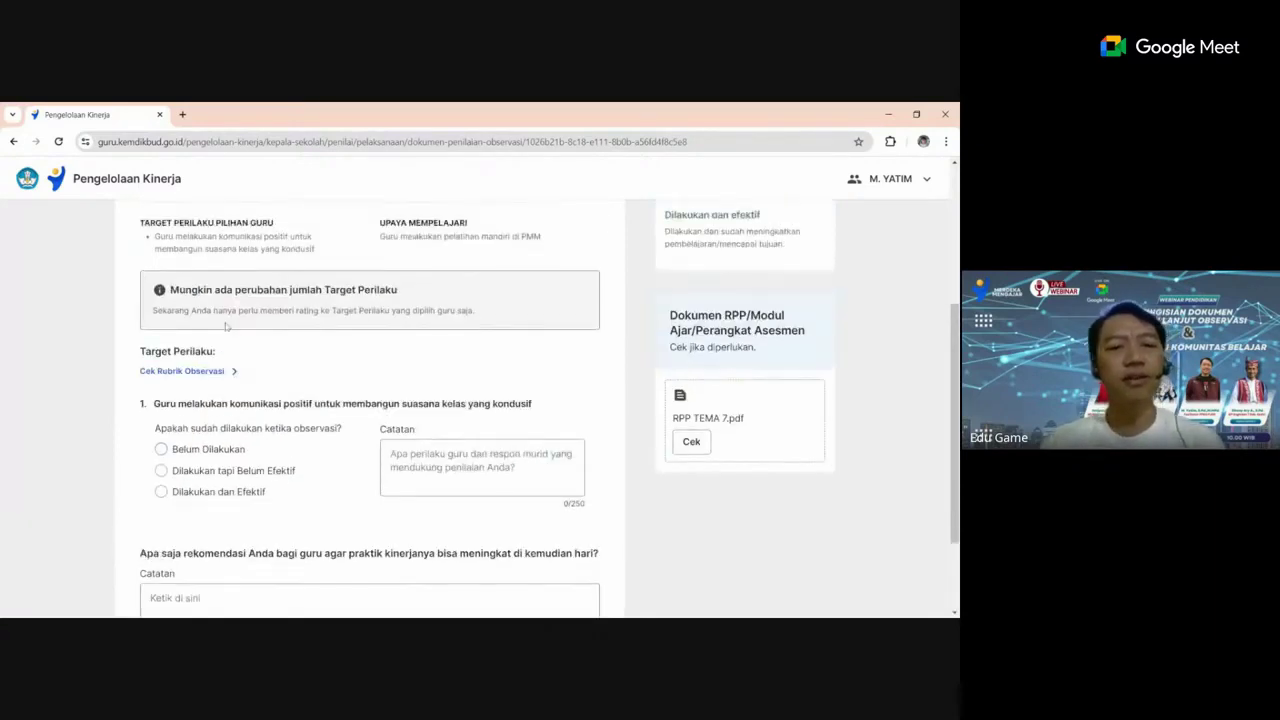
pyautogui.scroll(-1, 236, 382)
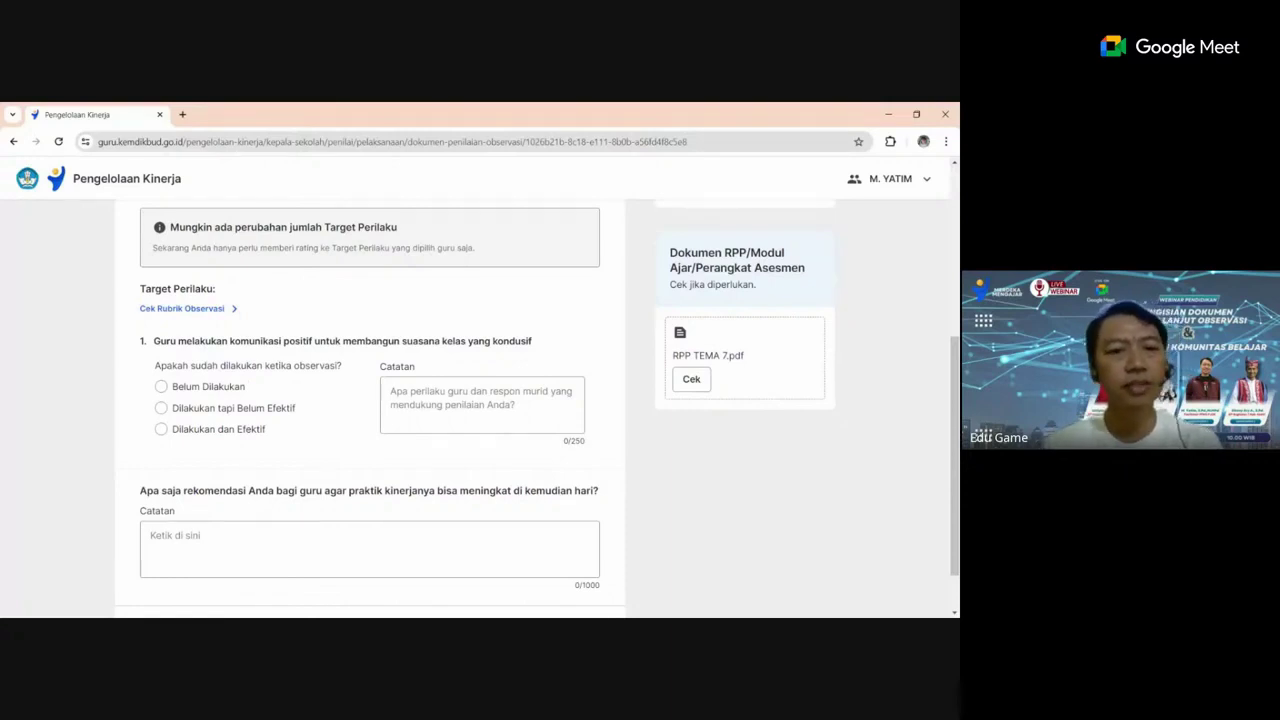
pyautogui.scroll(-2, 253, 364)
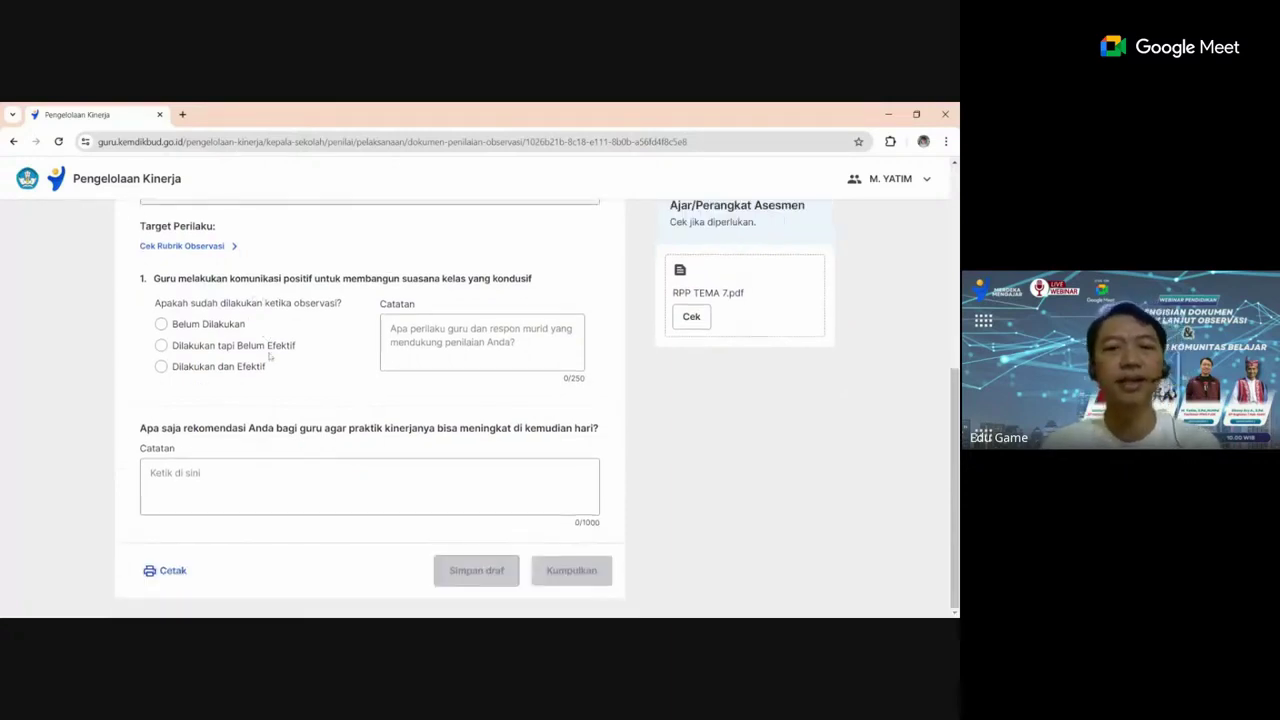
pyautogui.scroll(2, 269, 354)
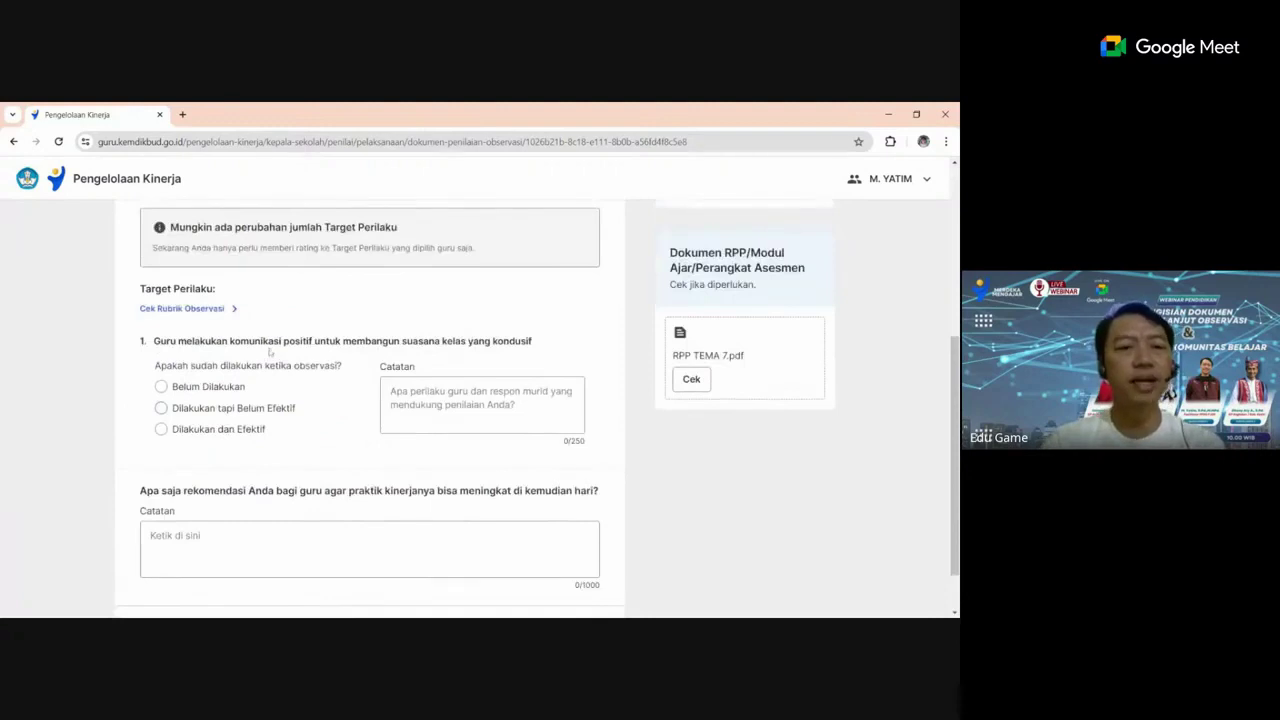
pyautogui.scroll(-2, 269, 352)
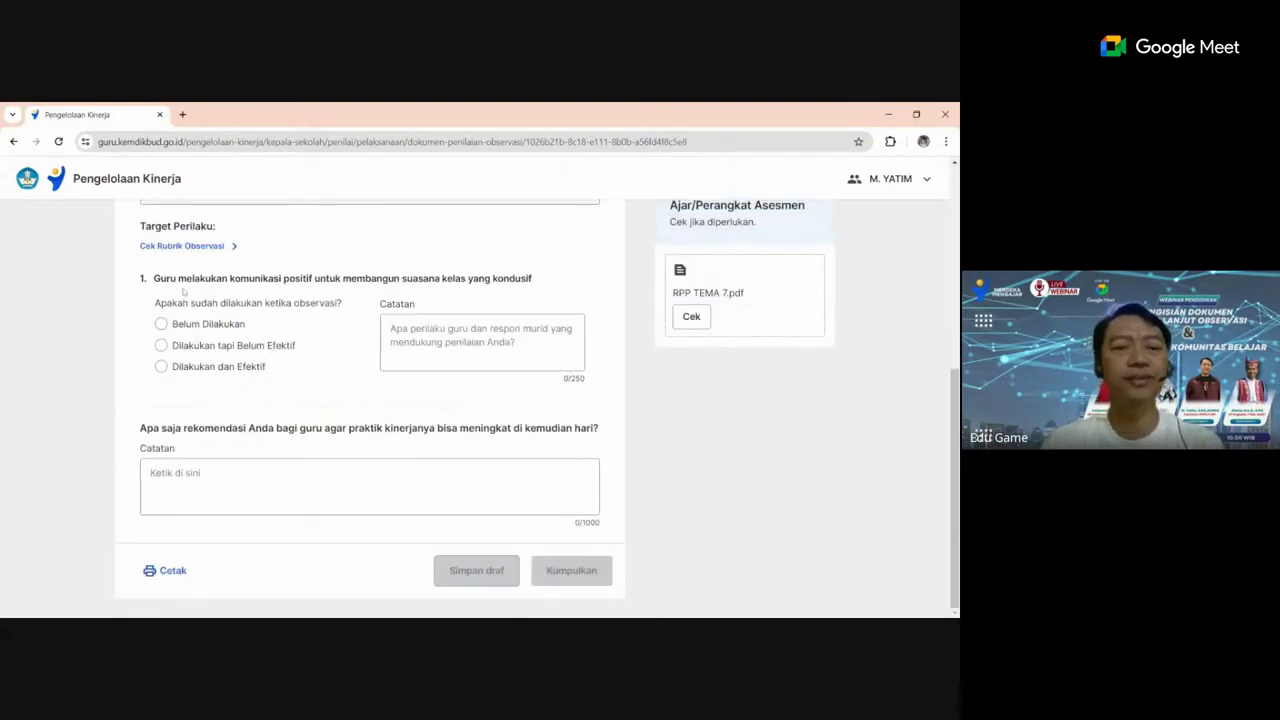
pyautogui.scroll(1, 180, 293)
pyautogui.scroll(-1, 180, 294)
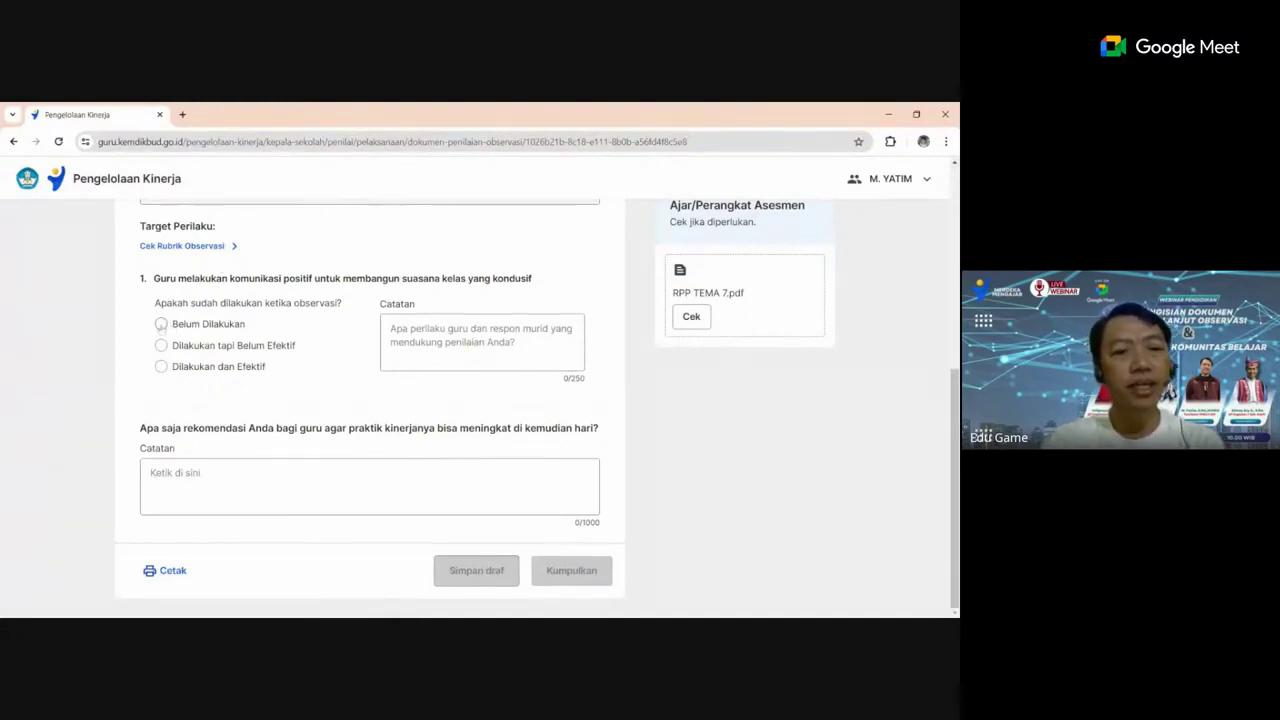
# Try the Belum Dilakukan rating for the target behaviour and change it to Dilakukan tapi Belum Efektif
pyautogui.click(161, 324)
pyautogui.click(450, 345)
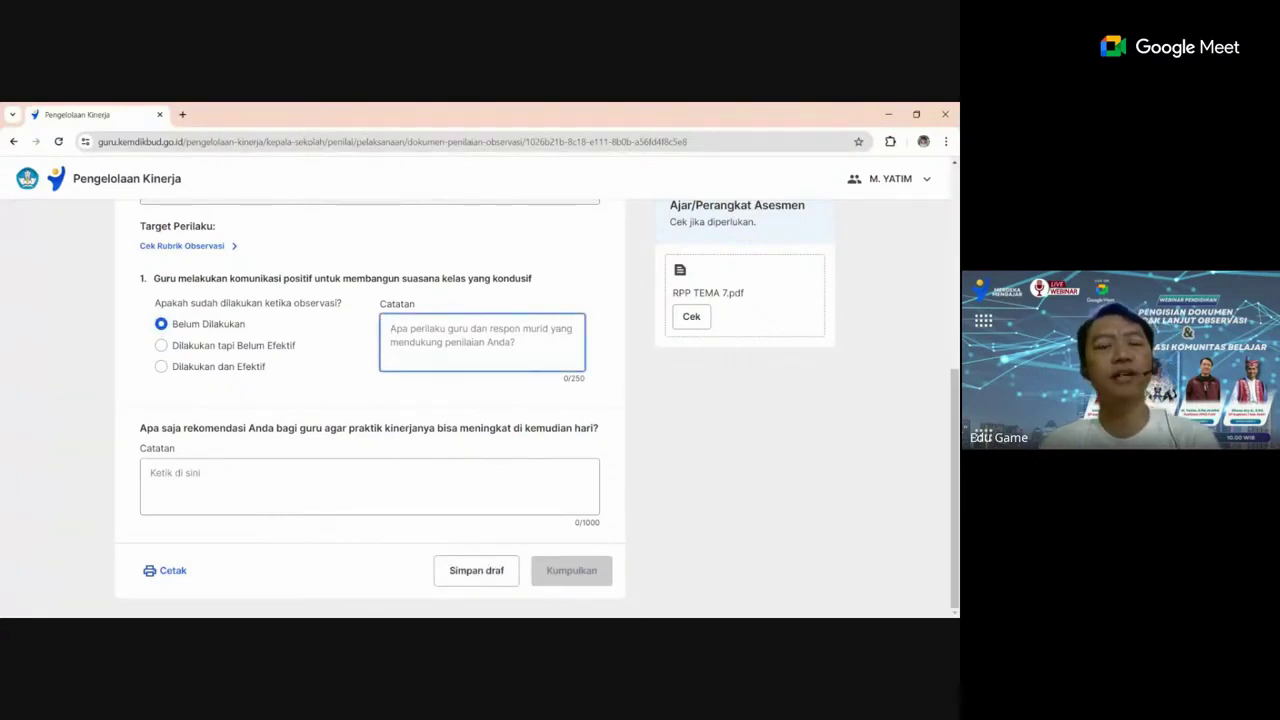
pyautogui.click(161, 346)
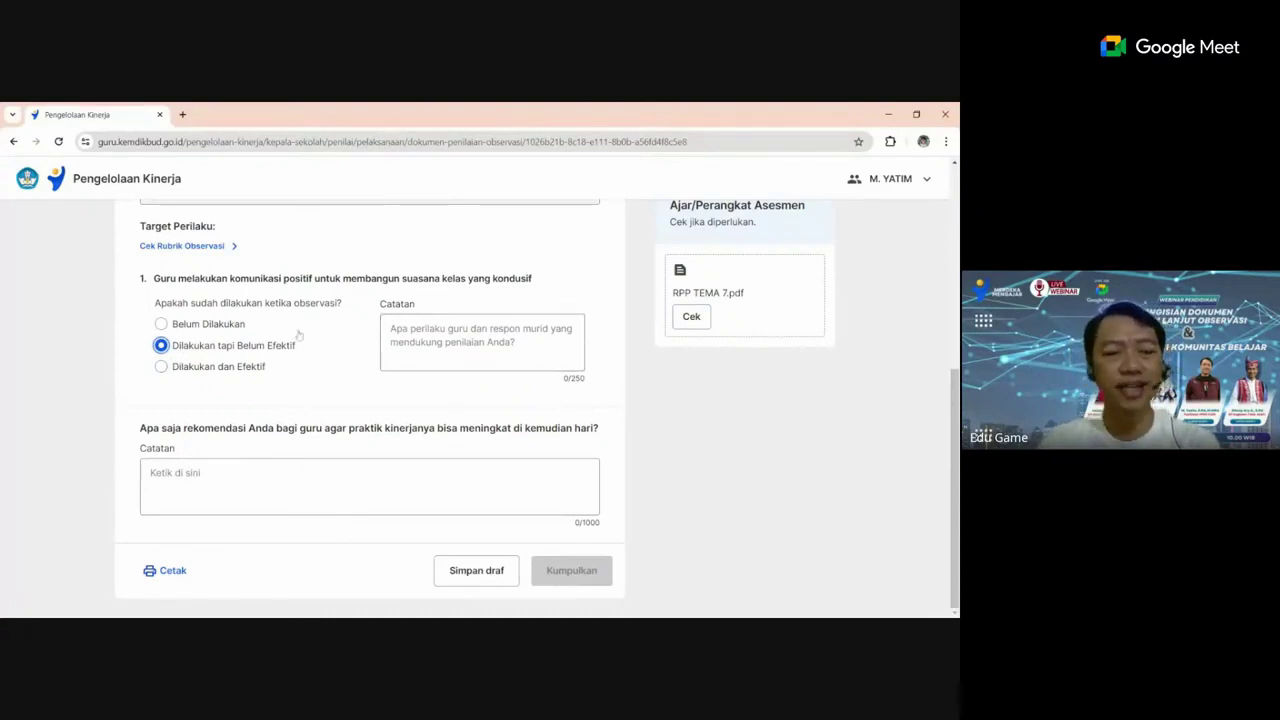
pyautogui.scroll(10, 298, 336)
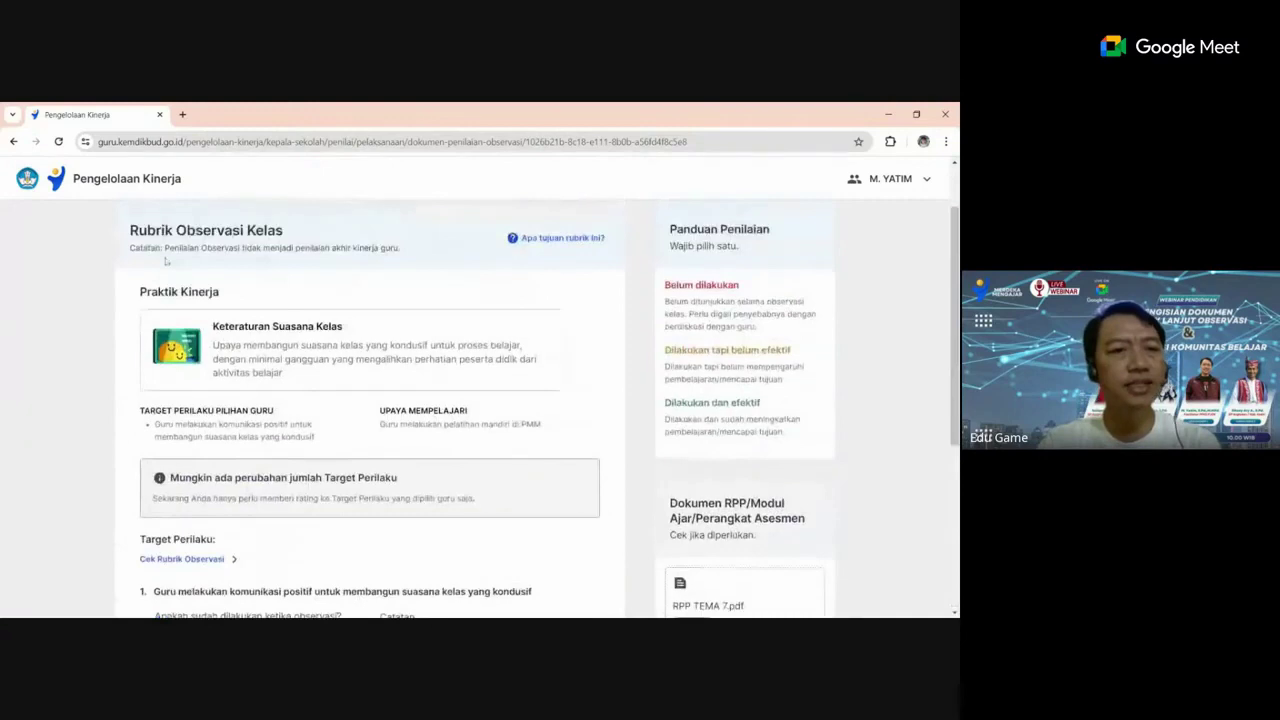
pyautogui.click(125, 244)
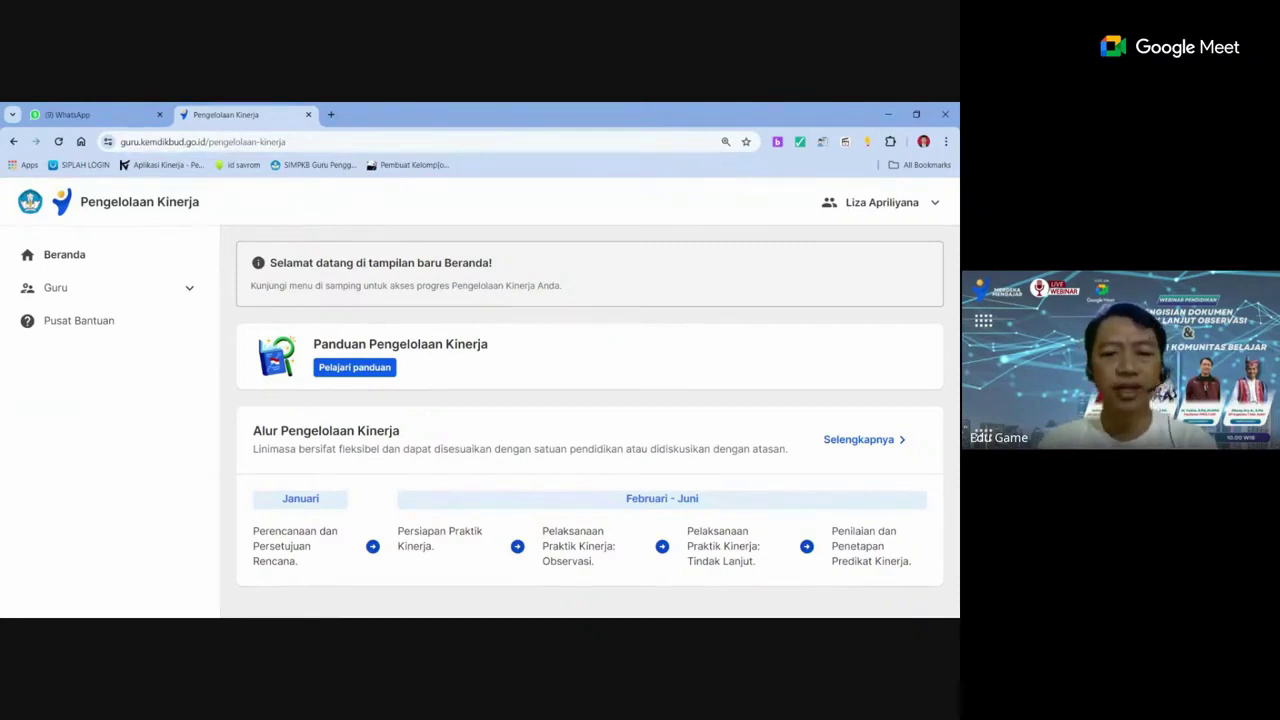
# In the teacher's account, open the Guru performance page as an employee (Sebagai Pegawai)
pyautogui.click(100, 297)
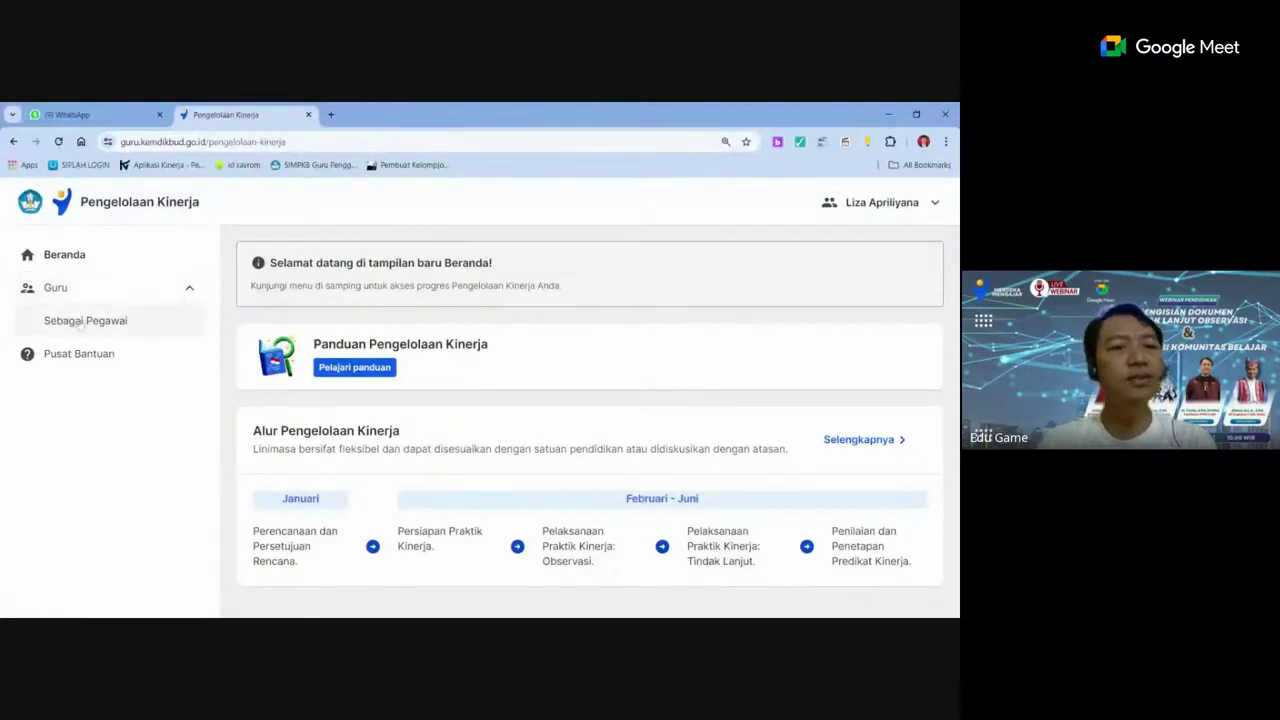
pyautogui.click(80, 330)
pyautogui.scroll(-2, 608, 408)
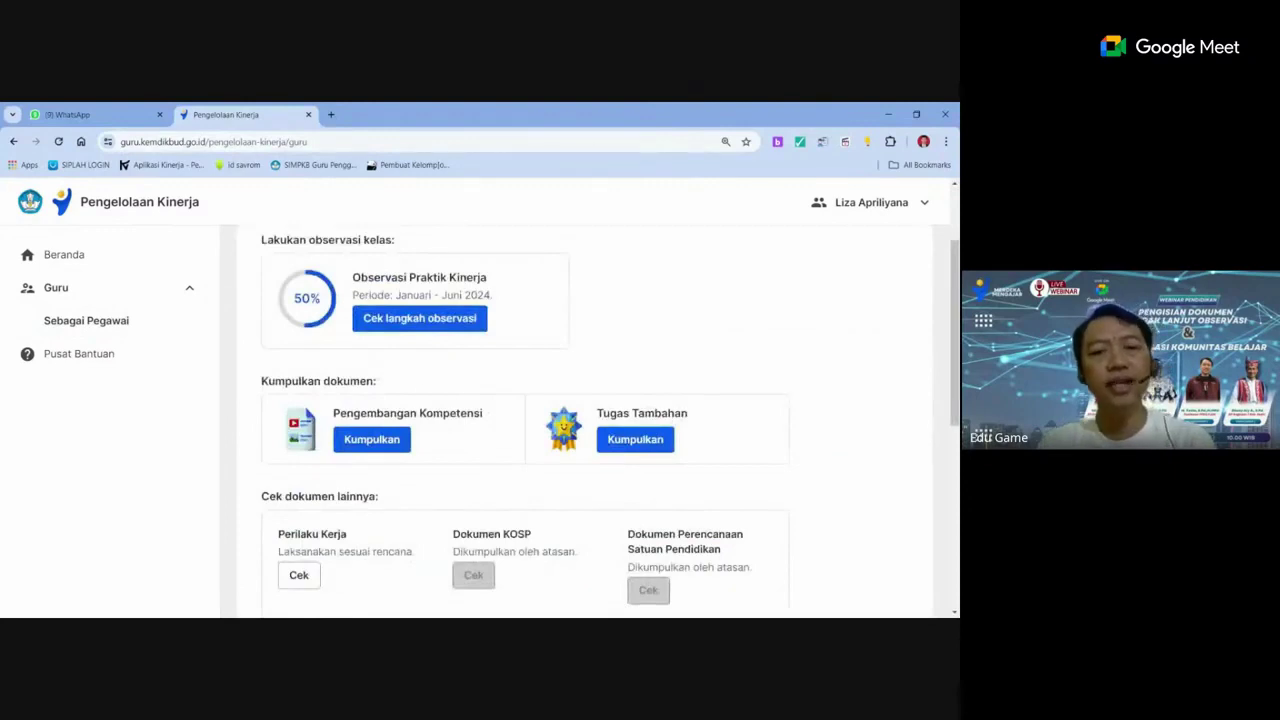
# Examine the Pelaksanaan Kinerja page's class observation, Kumpulkan dokumen and Cek dokumen lainnya sections
pyautogui.scroll(-1, 363, 397)
pyautogui.scroll(1, 343, 393)
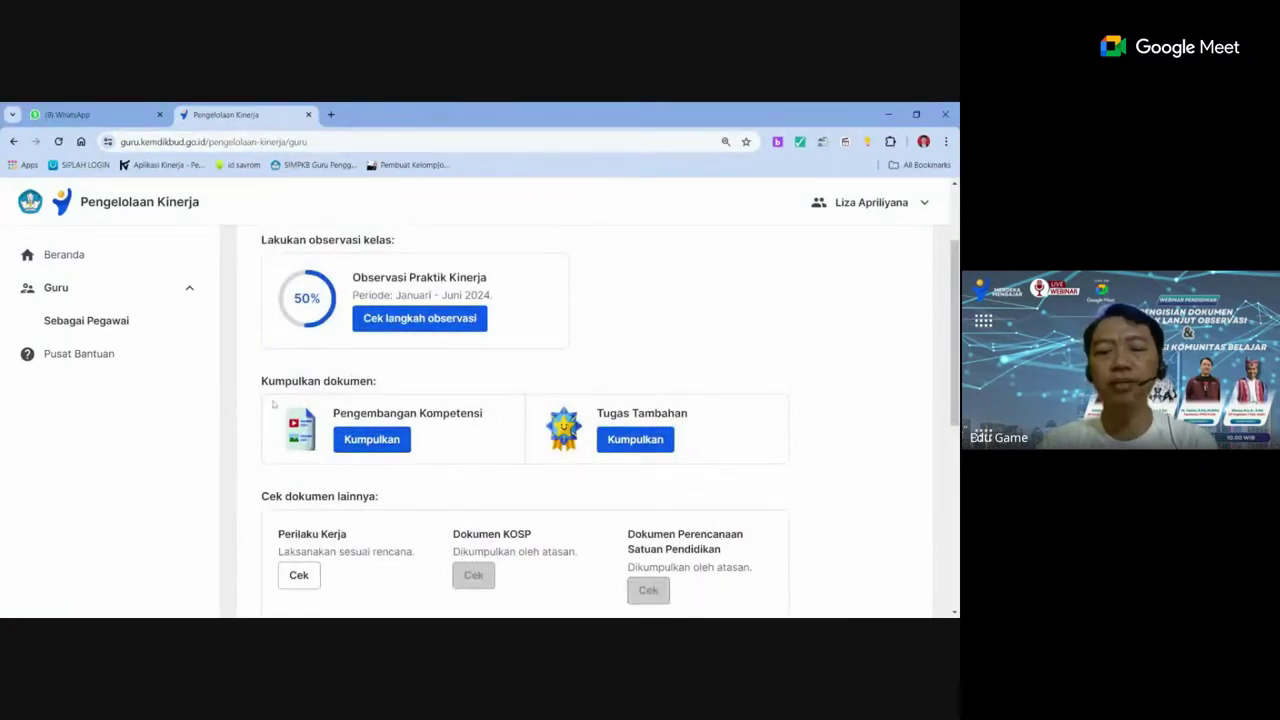
pyautogui.scroll(1, 275, 404)
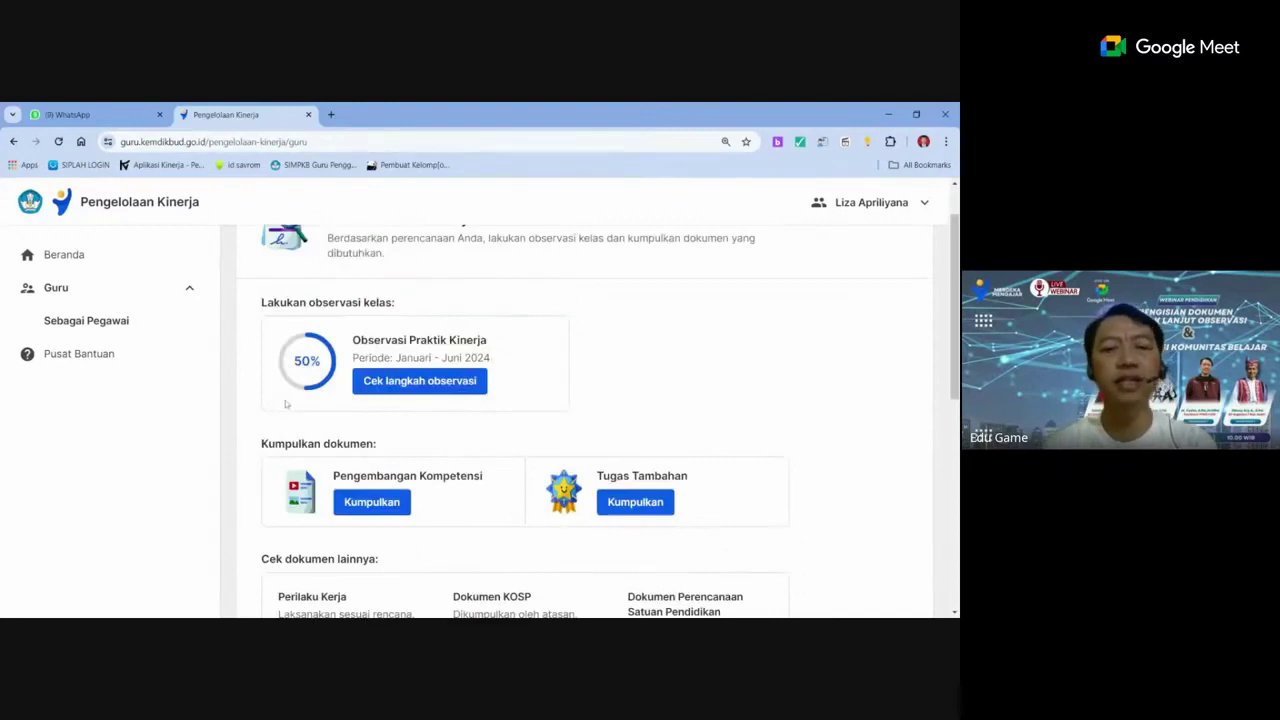
pyautogui.scroll(-2, 325, 404)
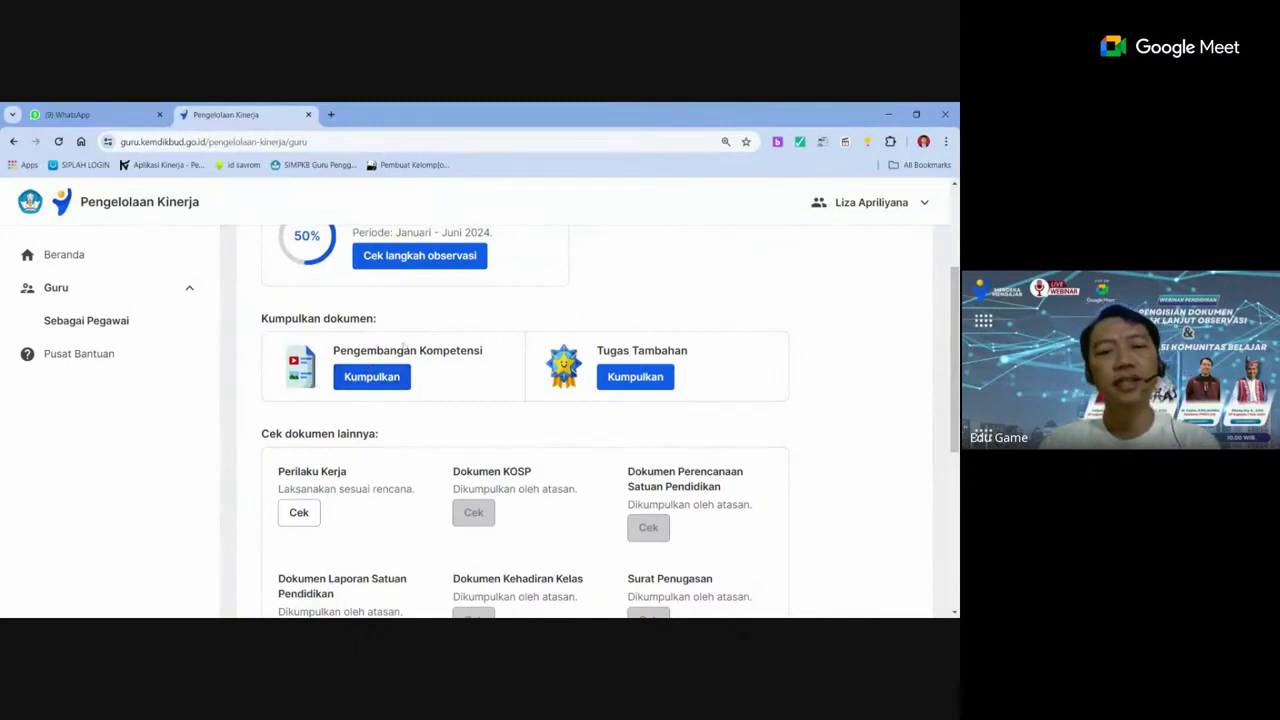
pyautogui.scroll(1, 404, 344)
pyautogui.scroll(-1, 405, 344)
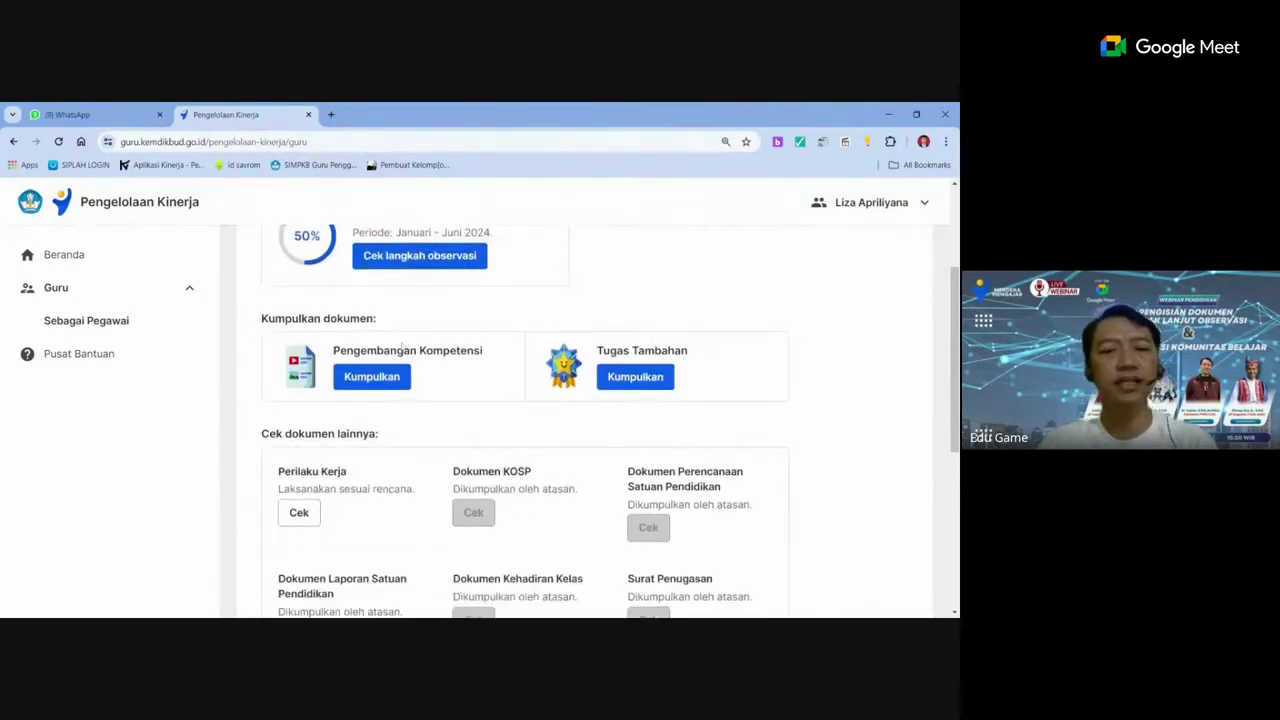
pyautogui.scroll(1, 400, 343)
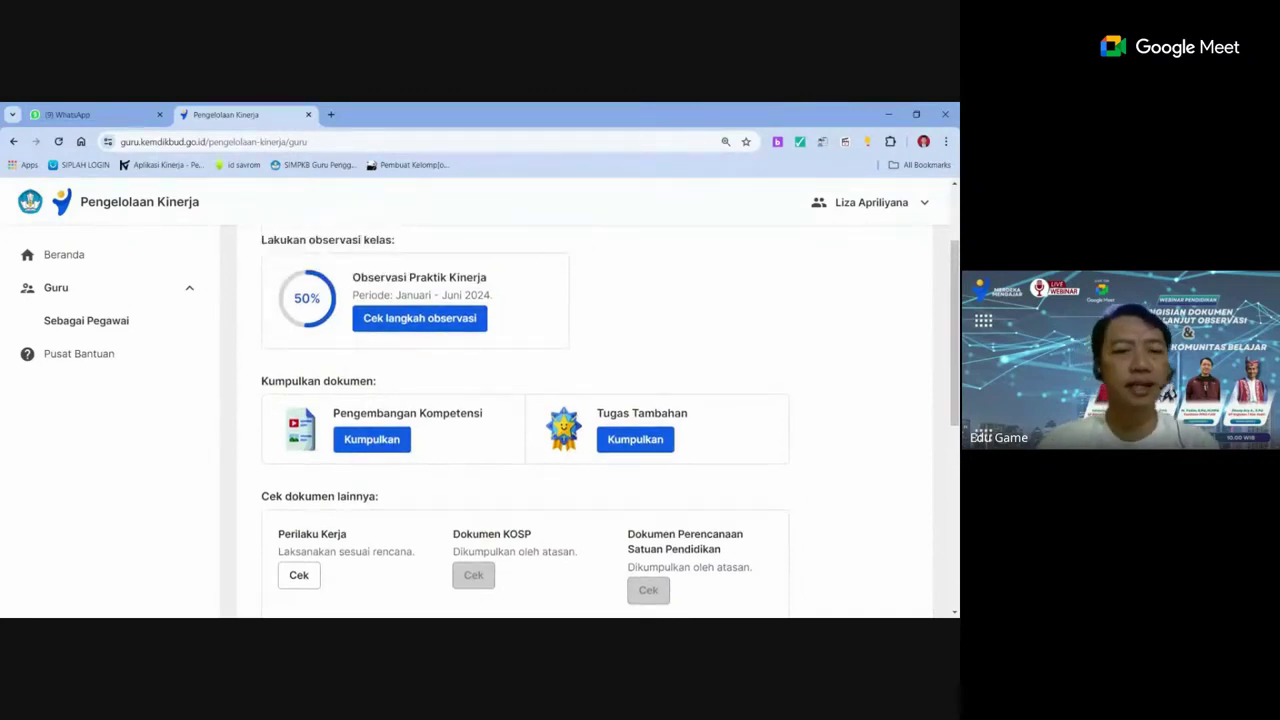
pyautogui.scroll(2, 268, 360)
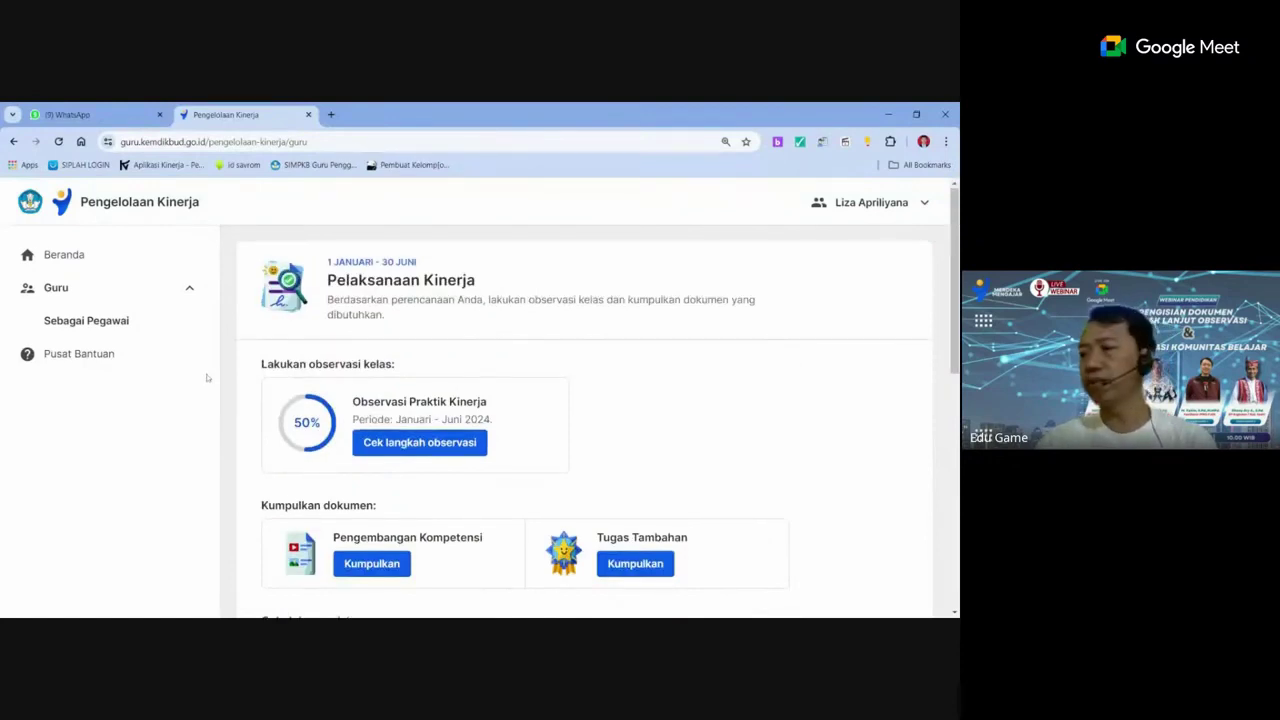
pyautogui.scroll(-1, 212, 377)
pyautogui.scroll(1, 315, 404)
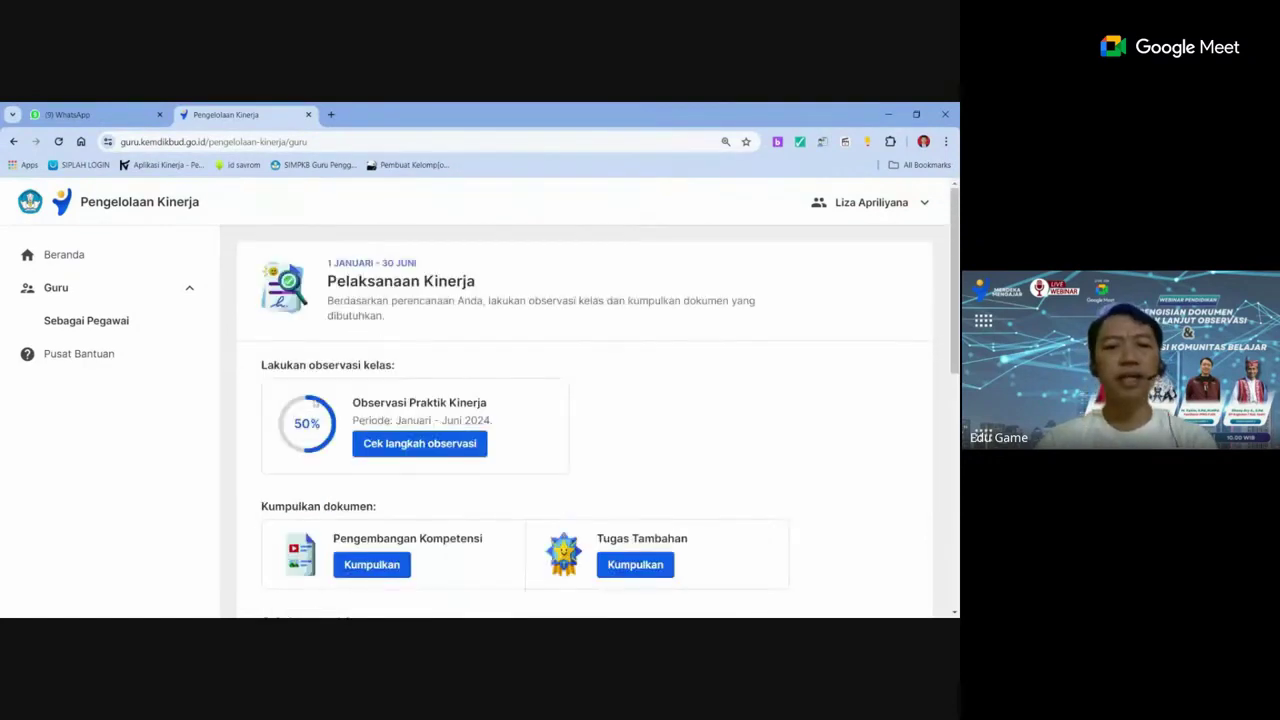
# Open the observation steps of Observasi Praktik Kinerja and bring up the Pelaksanaan observasi and Tindak lanjut observasi stages
pyautogui.click(418, 445)
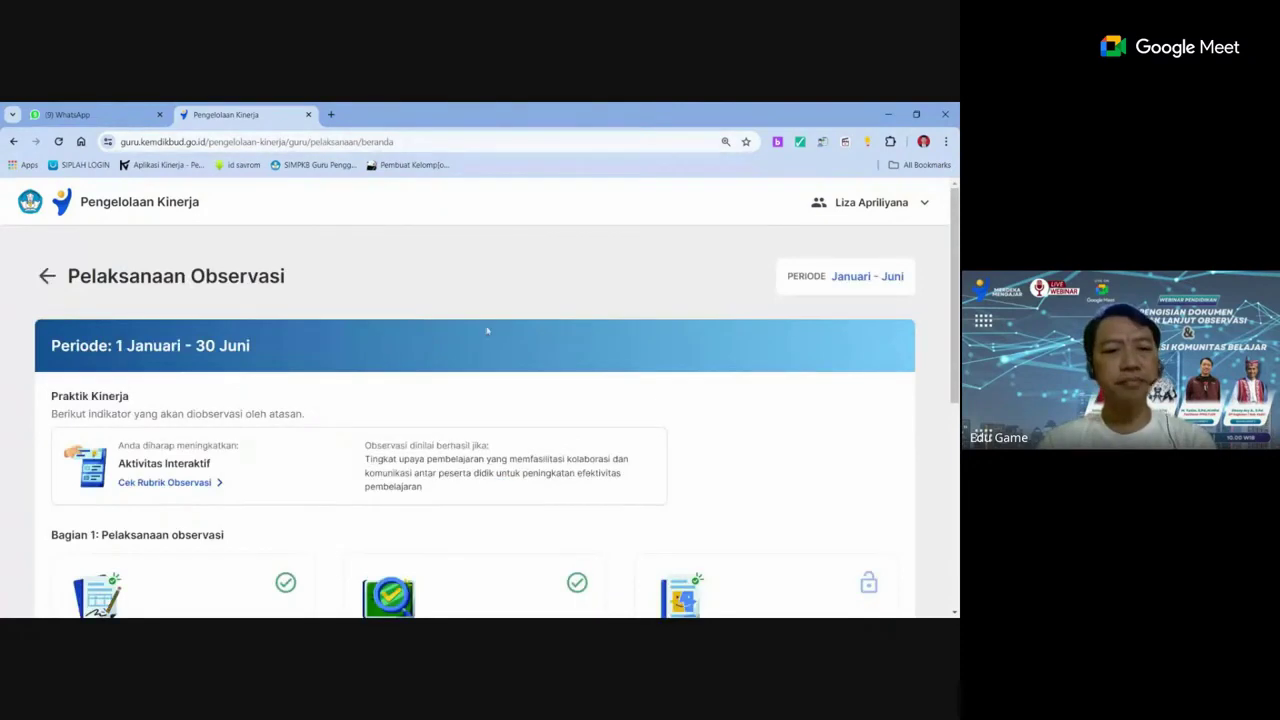
pyautogui.scroll(-4, 487, 330)
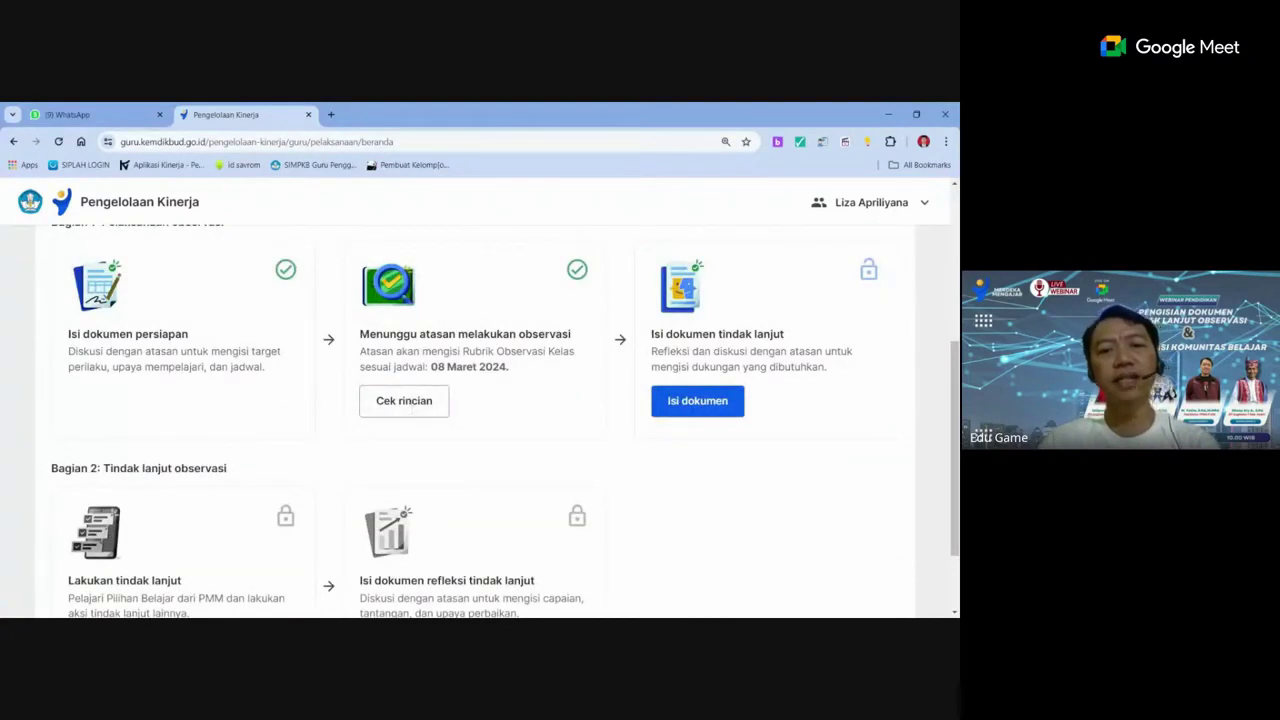
# Look over the Pelaksanaan observasi and Tindak lanjut observasi stages and open the Isi dokumen tindak lanjut document
pyautogui.scroll(-2, 463, 323)
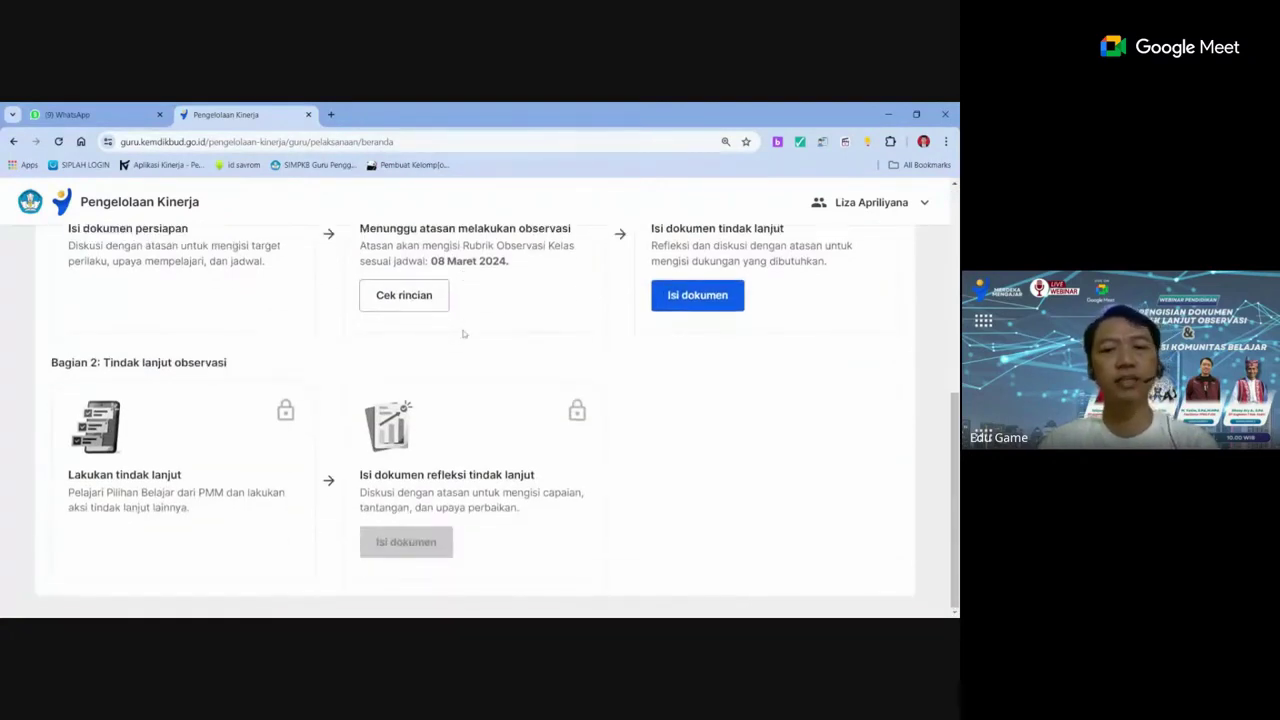
pyautogui.scroll(4, 440, 330)
pyautogui.scroll(-1, 410, 328)
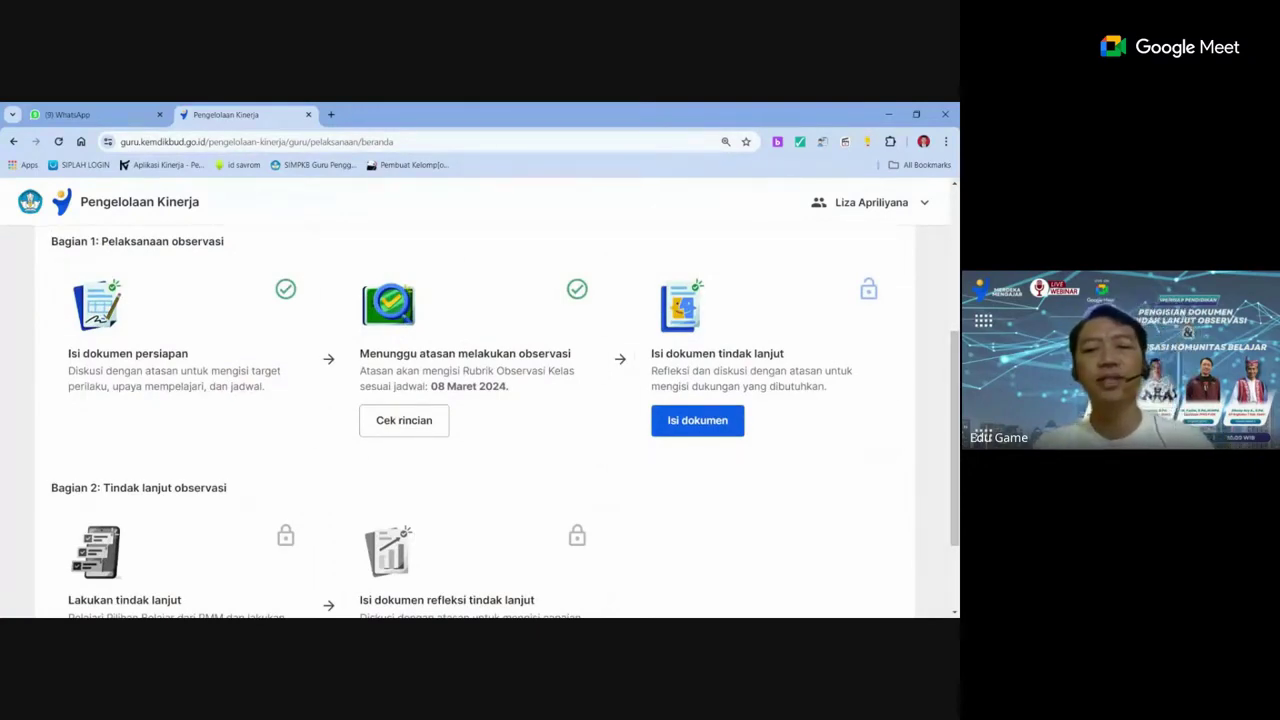
pyautogui.scroll(1, 505, 422)
pyautogui.scroll(-1, 505, 422)
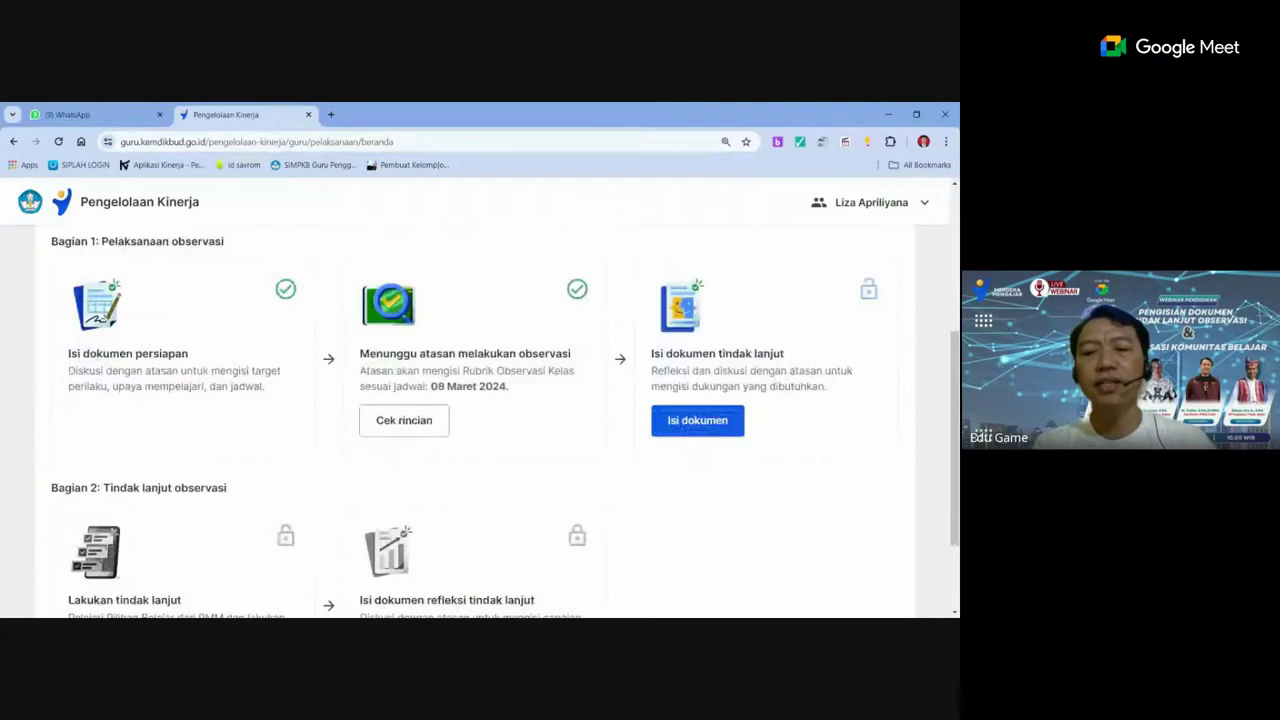
pyautogui.click(699, 426)
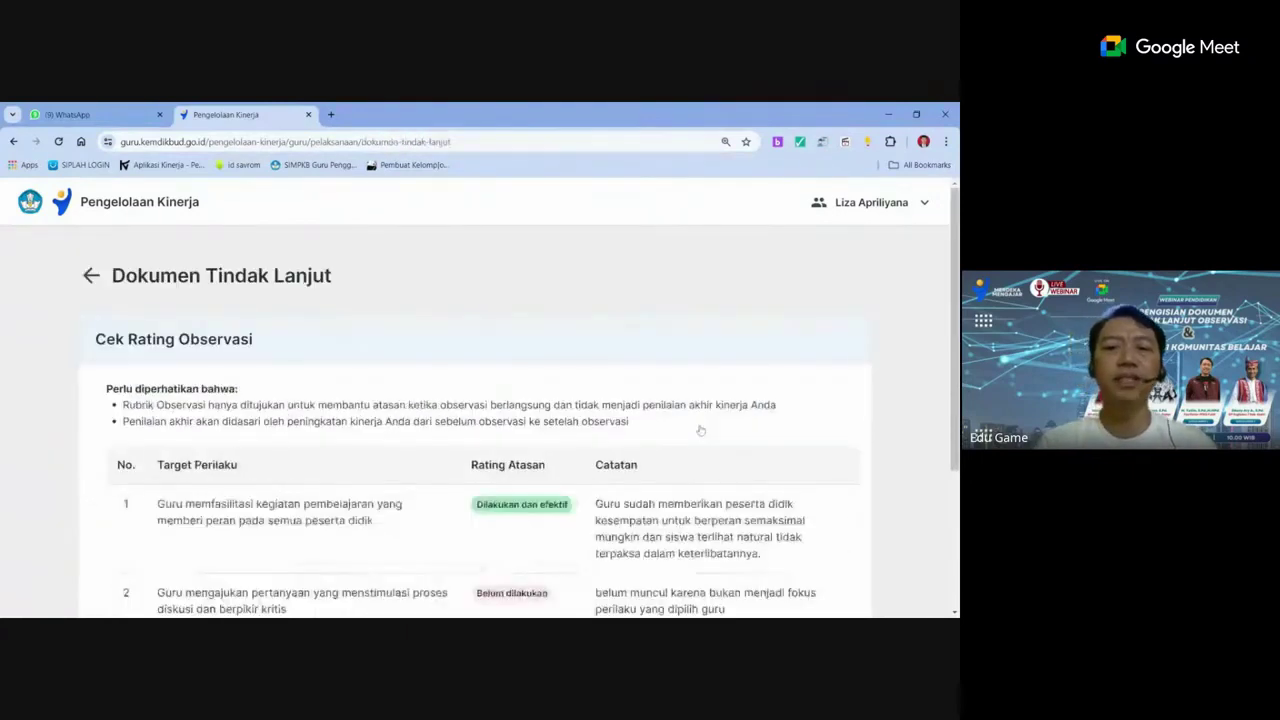
# Return from the Cek Rating Observasi page to the observation stages and reopen the Dokumen Tindak Lanjut
pyautogui.scroll(-3, 486, 380)
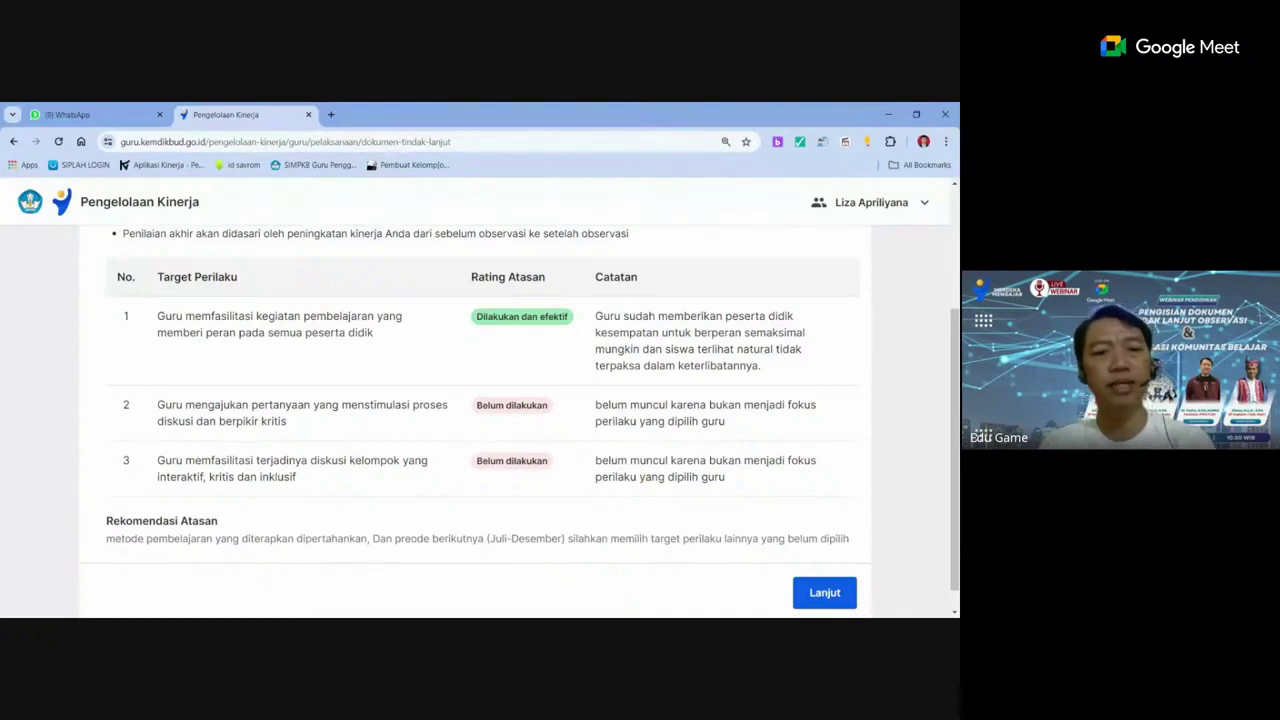
pyautogui.scroll(2, 475, 400)
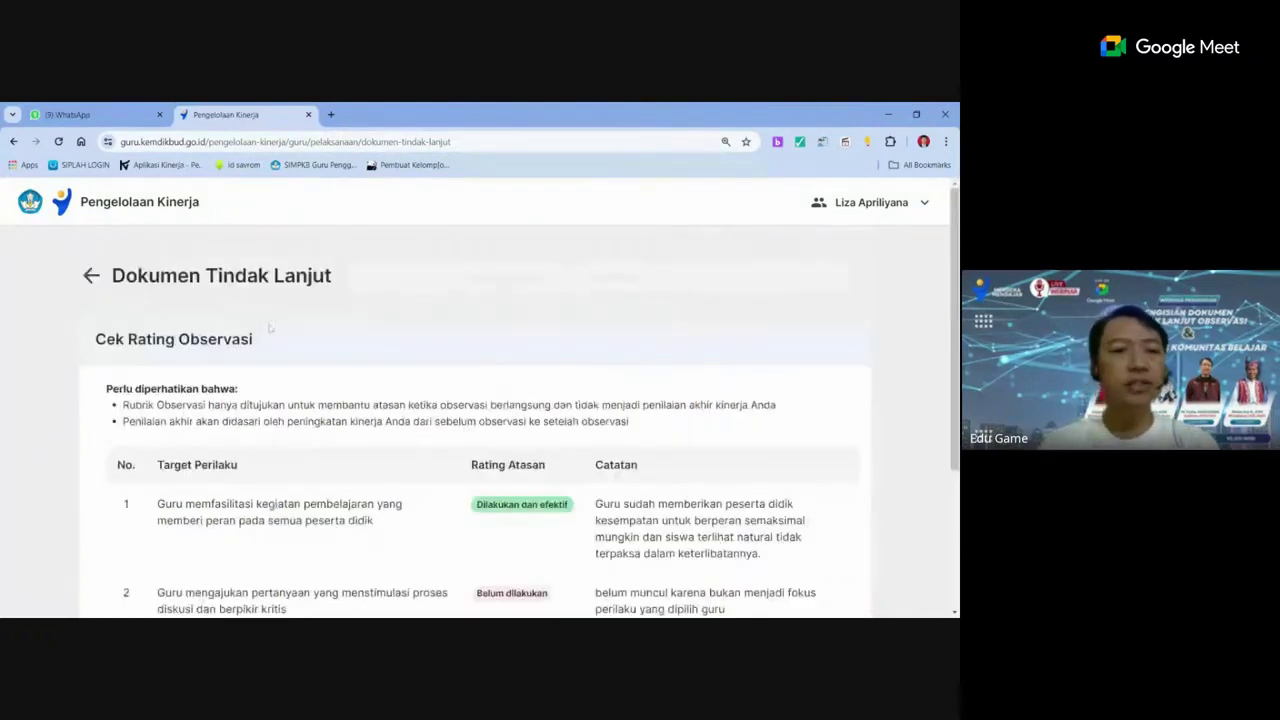
pyautogui.click(92, 276)
pyautogui.scroll(-3, 598, 544)
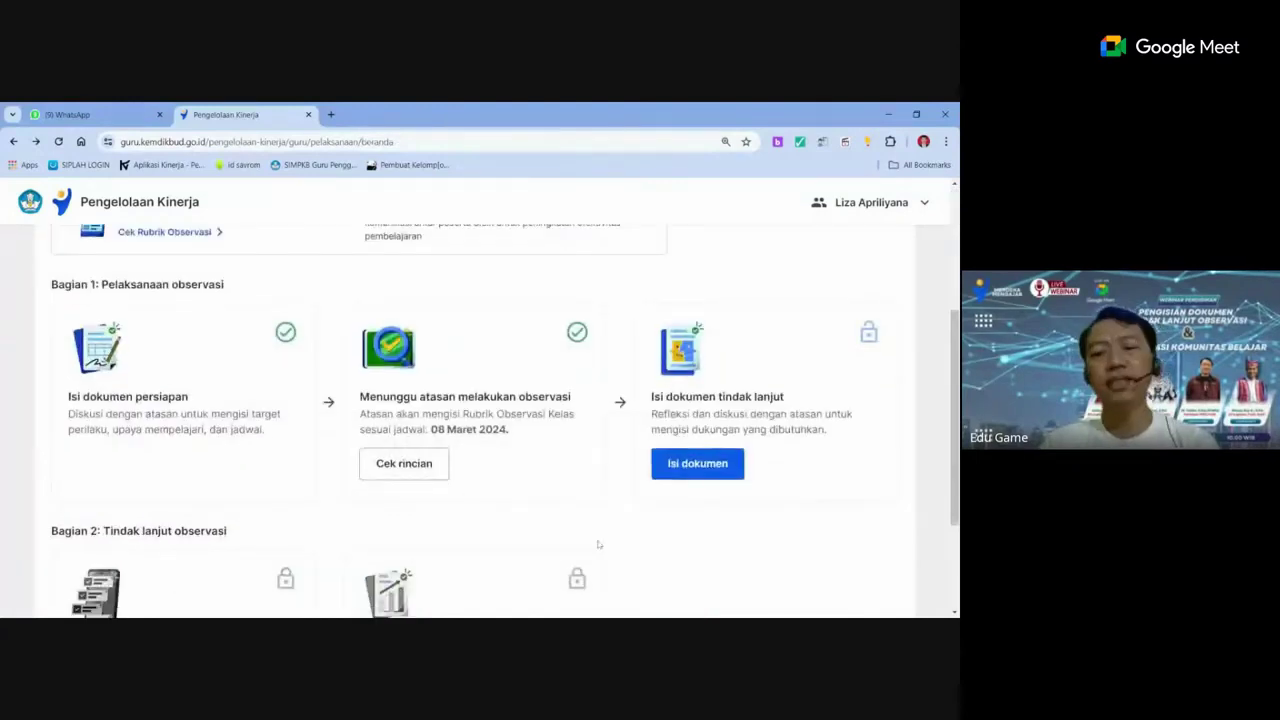
pyautogui.click(697, 463)
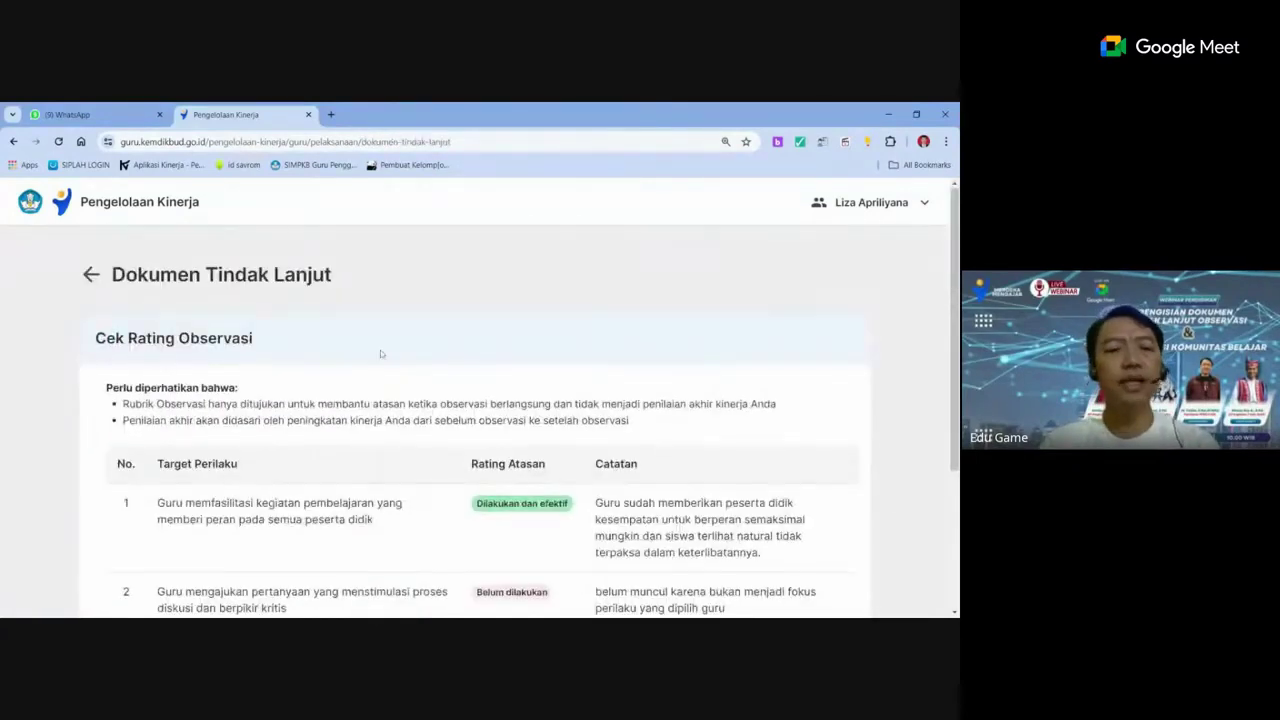
# Examine the Rating Atasan and Catatan entries for the three target behaviours under Cek Rating Observasi
pyautogui.scroll(-3, 380, 354)
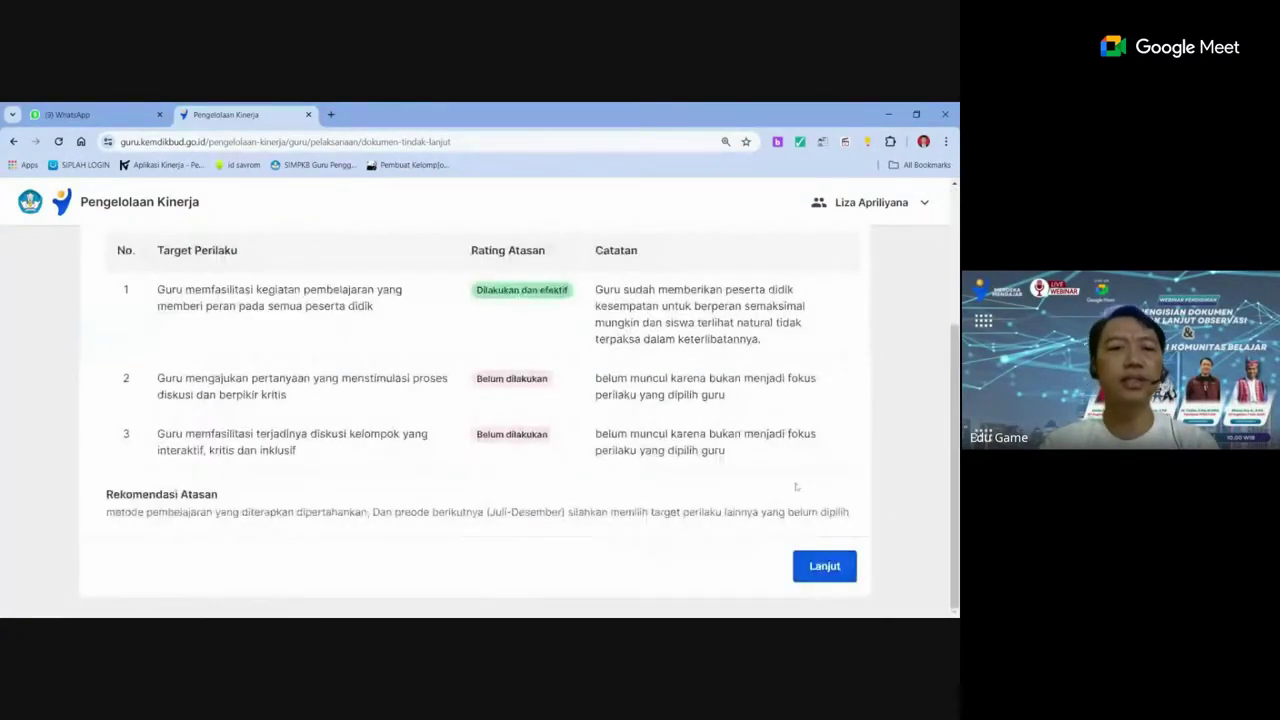
pyautogui.scroll(1, 468, 386)
pyautogui.scroll(-1, 162, 366)
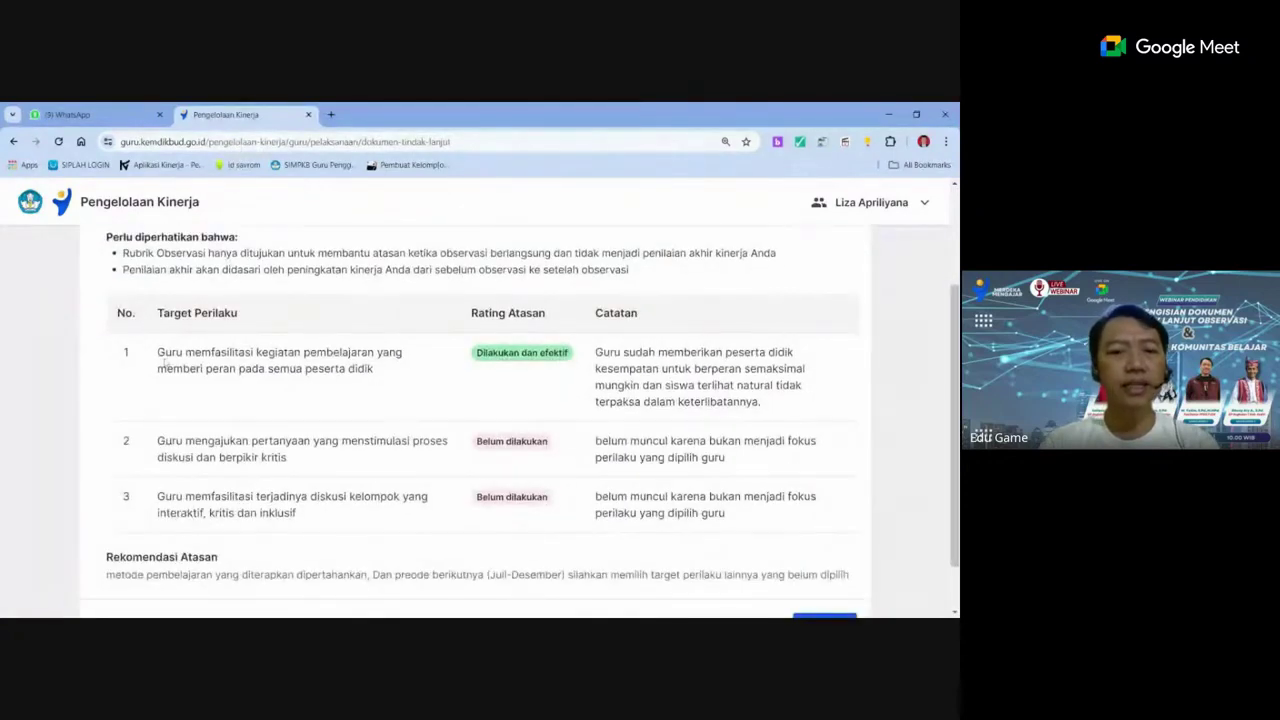
pyautogui.moveTo(156, 313); pyautogui.dragTo(715, 500)
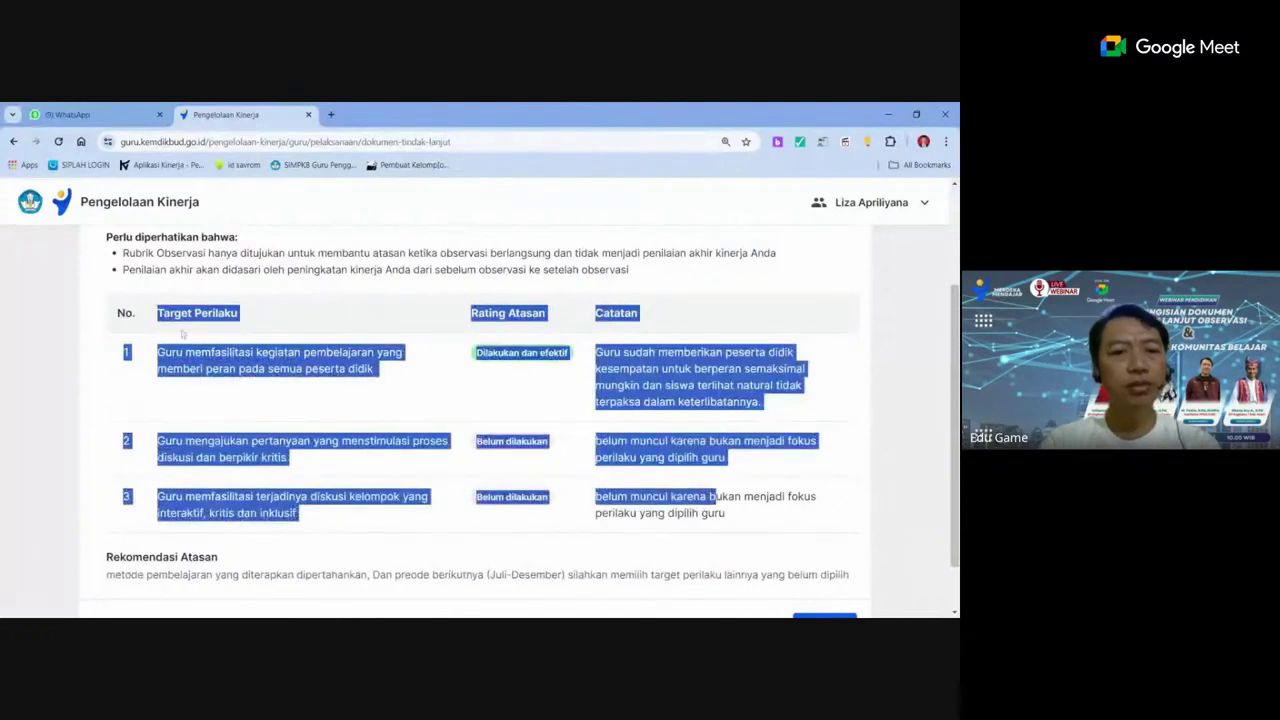
pyautogui.click(201, 366)
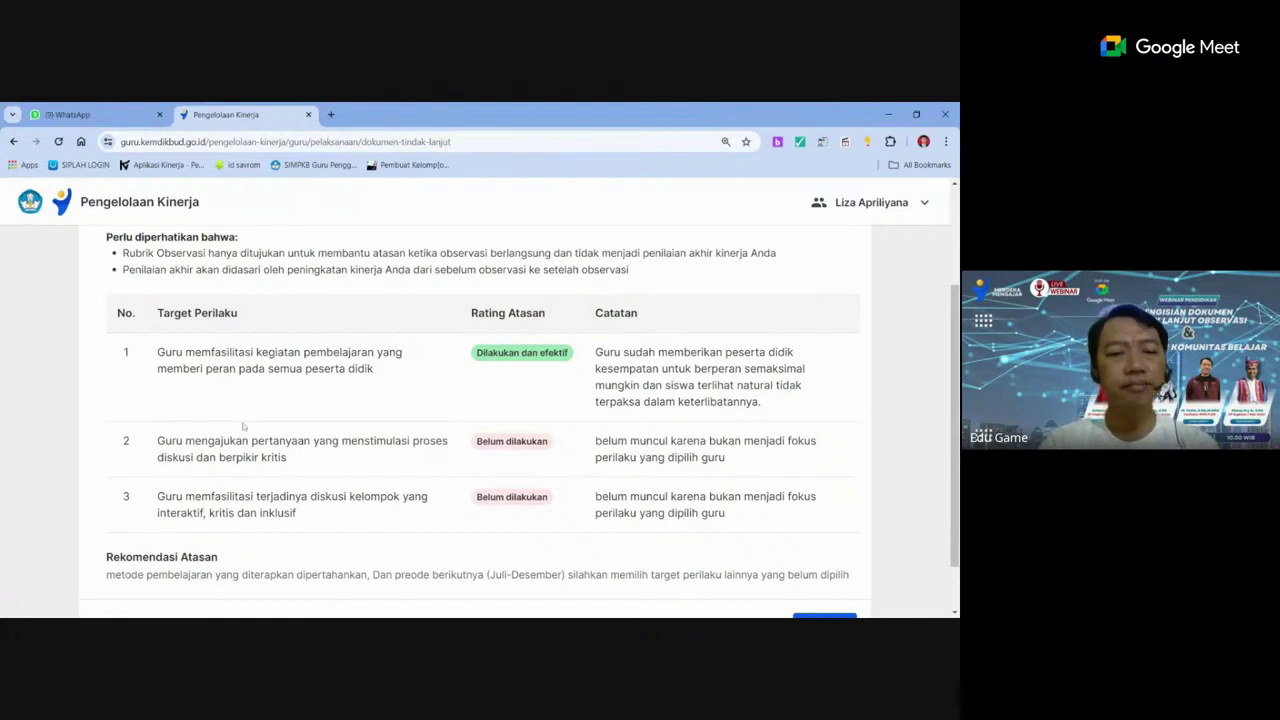
pyautogui.moveTo(476, 442); pyautogui.dragTo(547, 451)
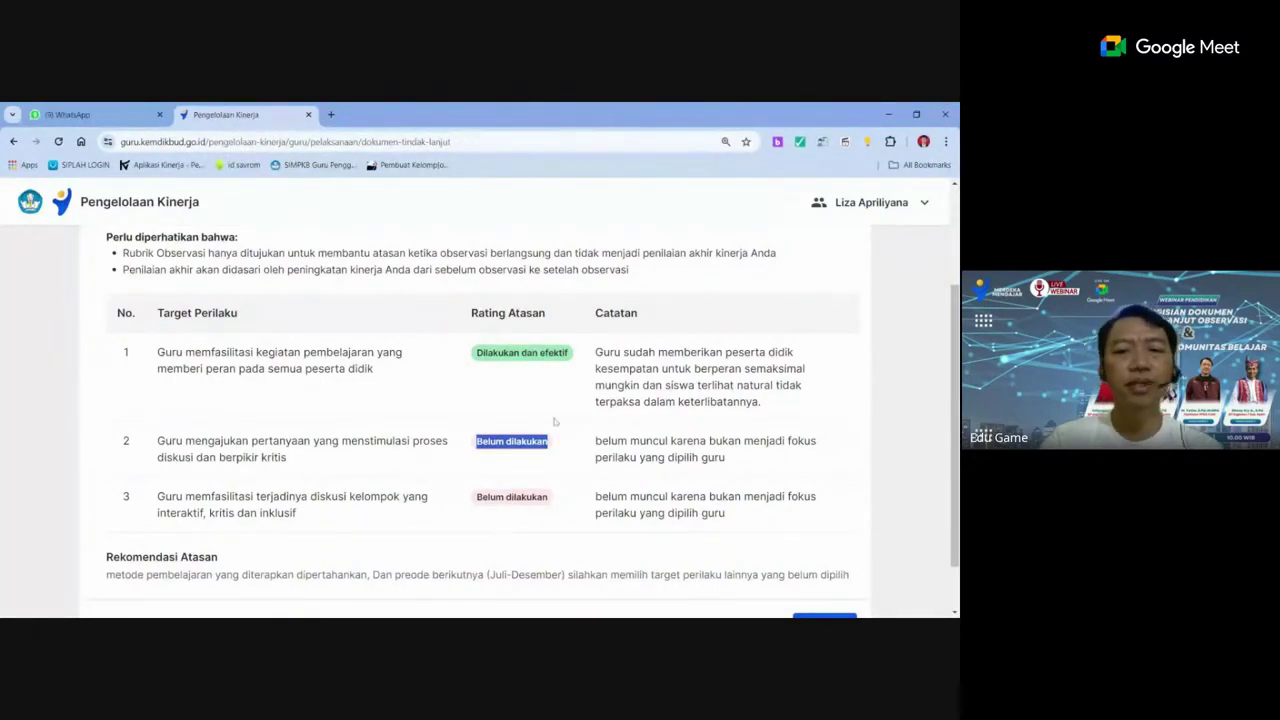
pyautogui.moveTo(475, 497); pyautogui.dragTo(573, 496)
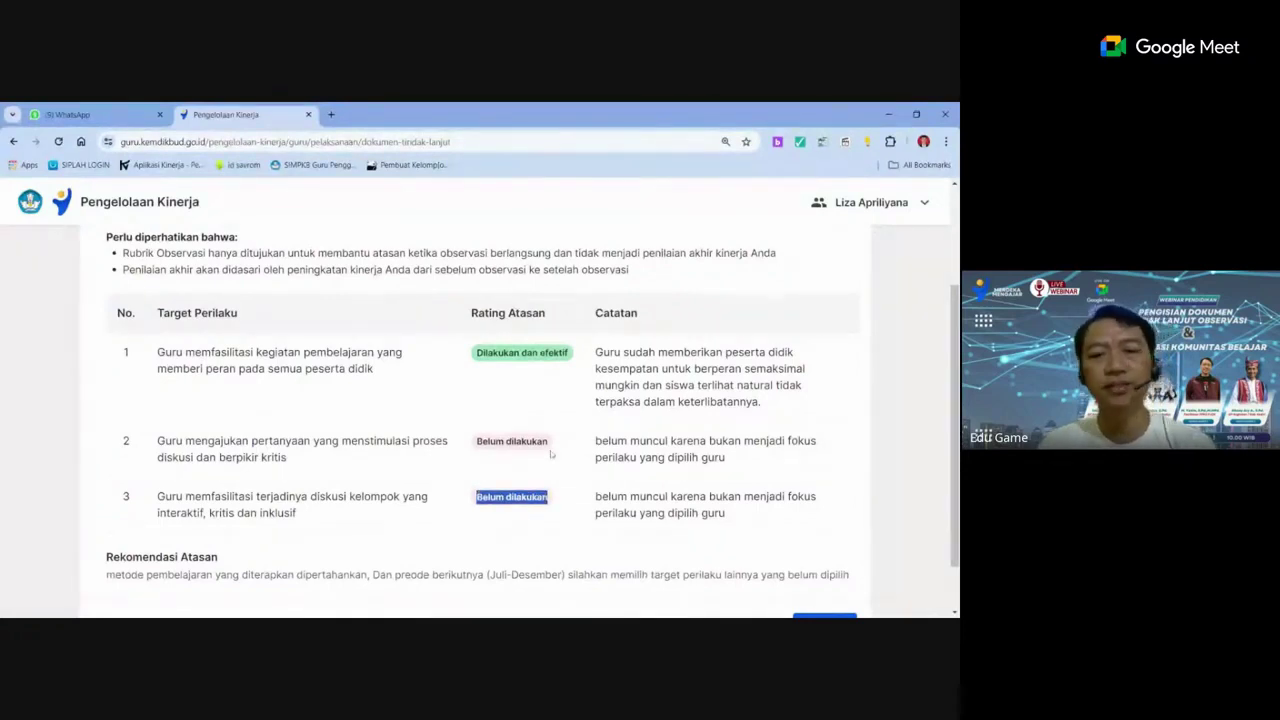
pyautogui.moveTo(596, 441); pyautogui.dragTo(734, 460)
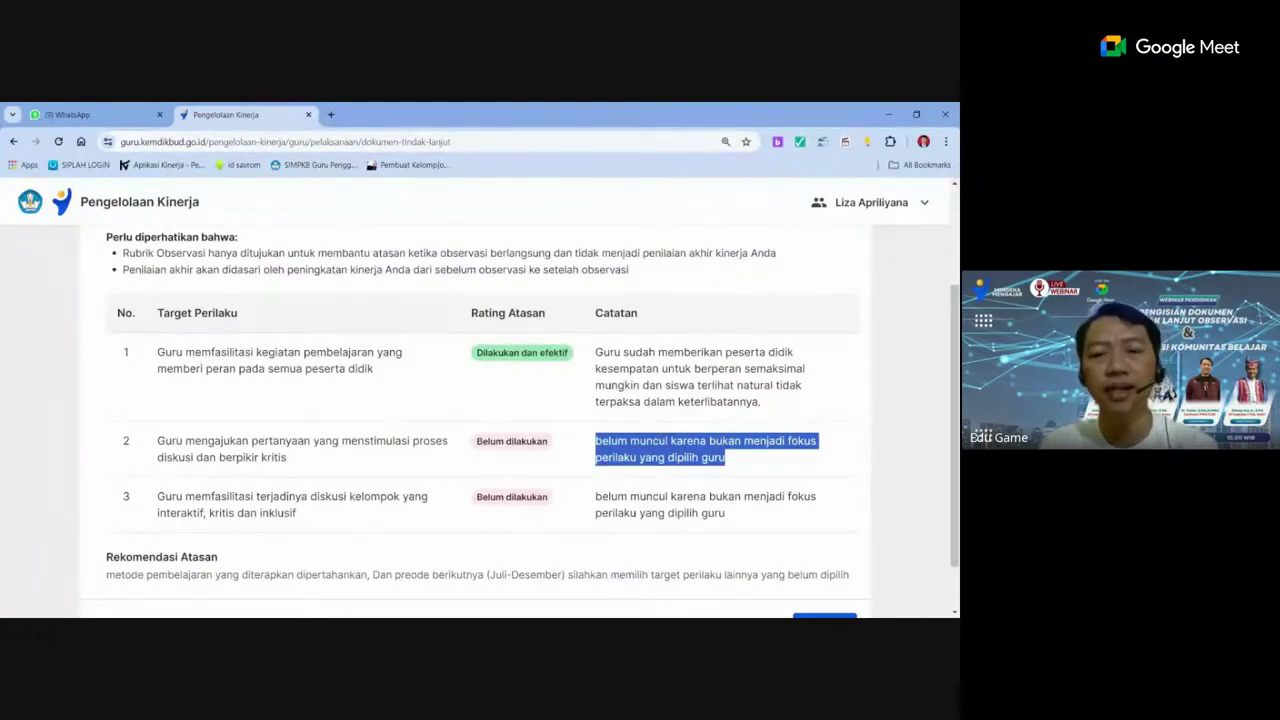
pyautogui.click(397, 348)
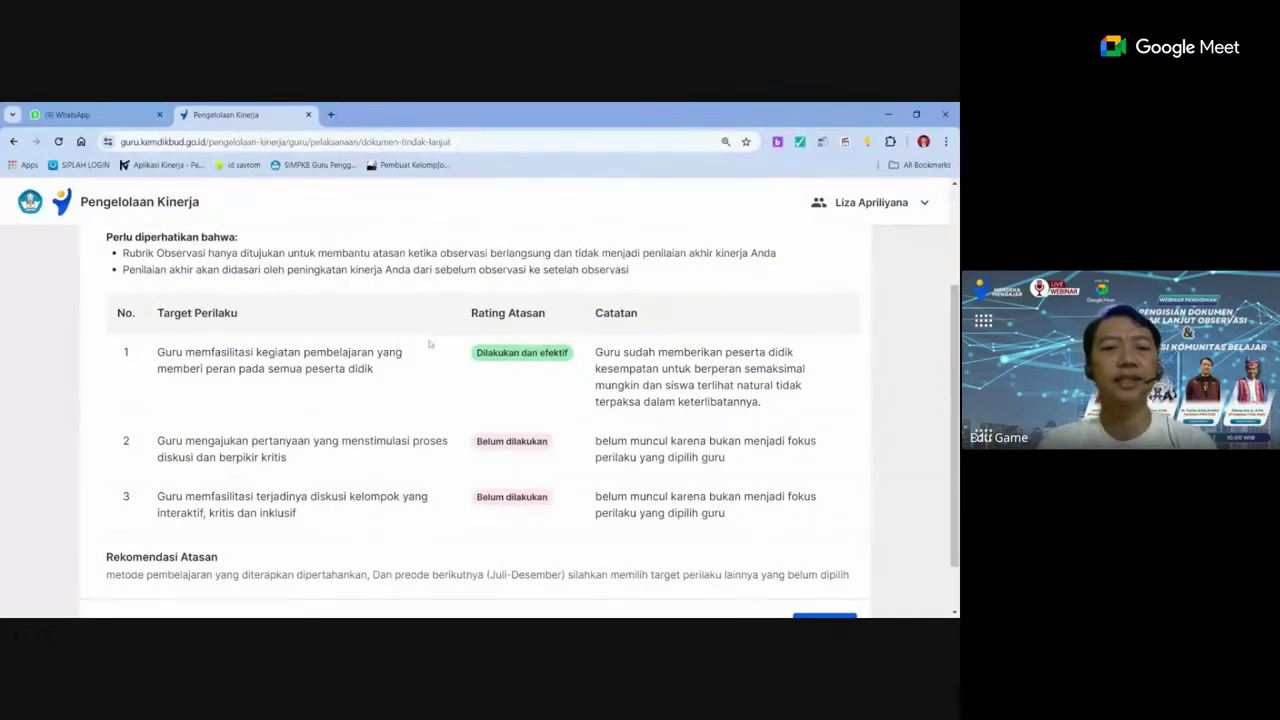
pyautogui.moveTo(476, 352); pyautogui.dragTo(571, 352)
pyautogui.click(571, 352)
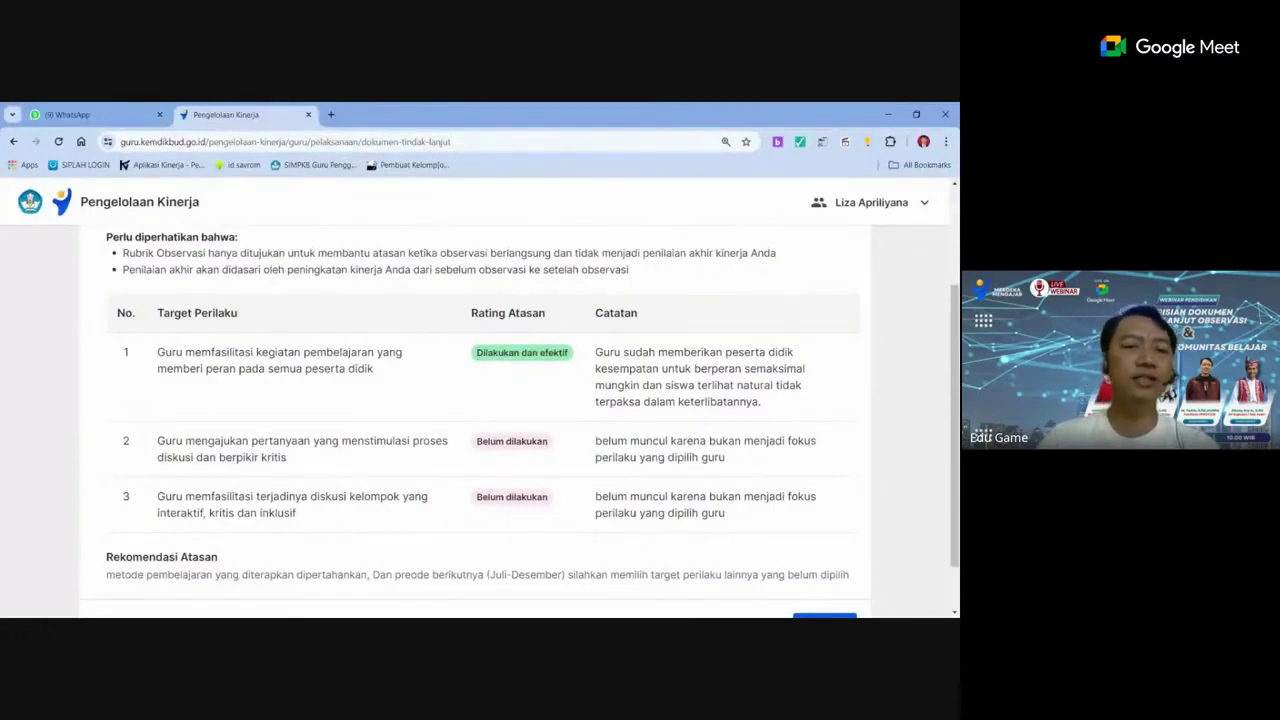
# Check the Rekomendasi Atasan and continue to the Formulir Diskusi Tindak Lanjut Observasi Kelas
pyautogui.scroll(-1, 423, 435)
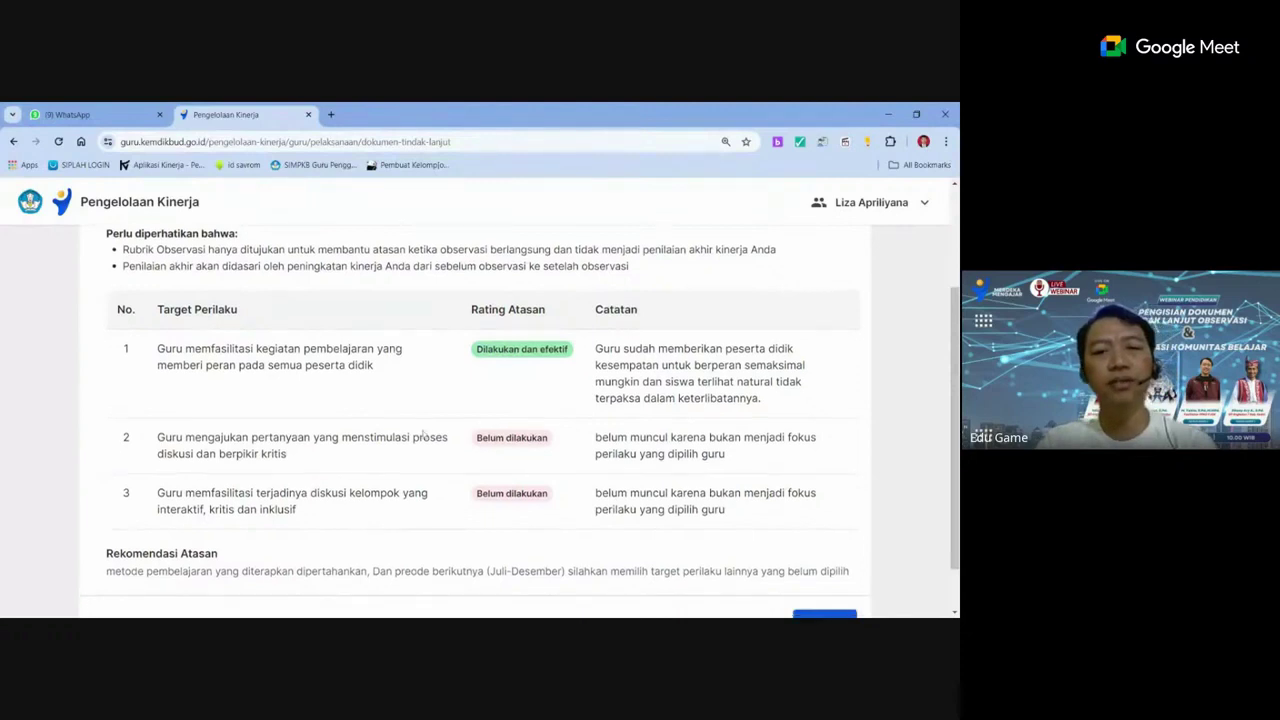
pyautogui.scroll(-2, 865, 415)
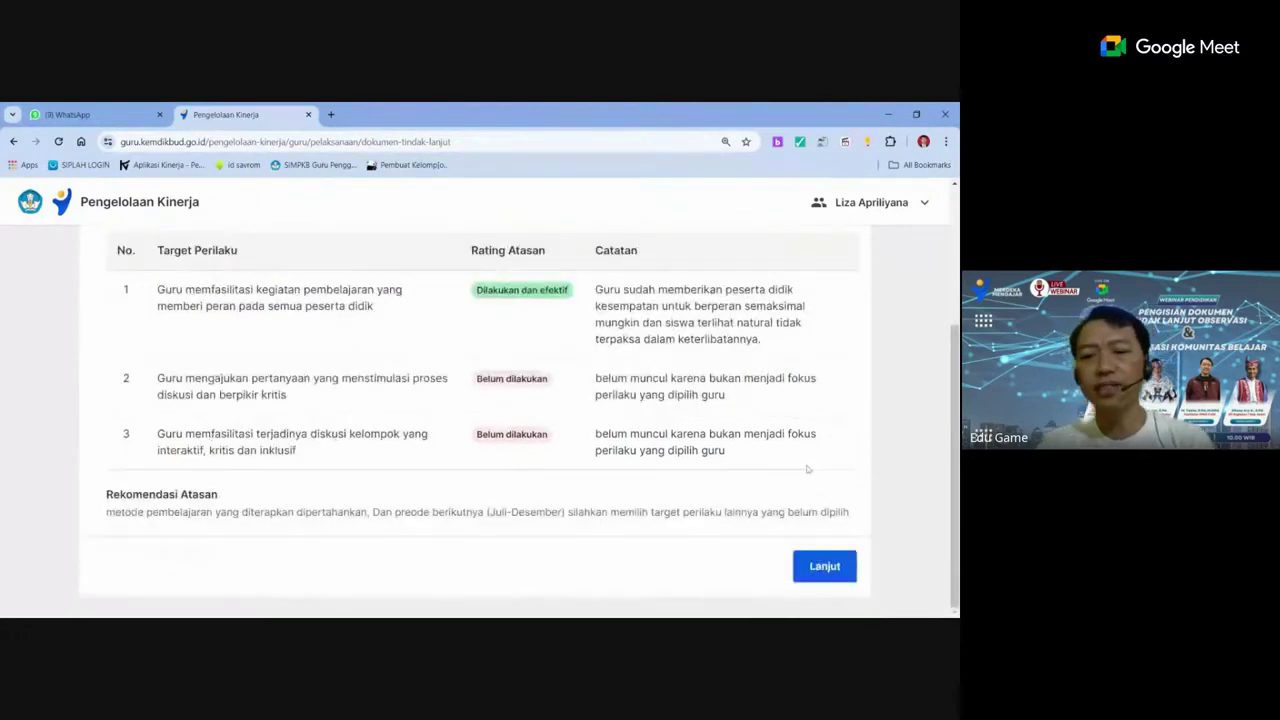
pyautogui.click(824, 568)
pyautogui.scroll(-2, 555, 395)
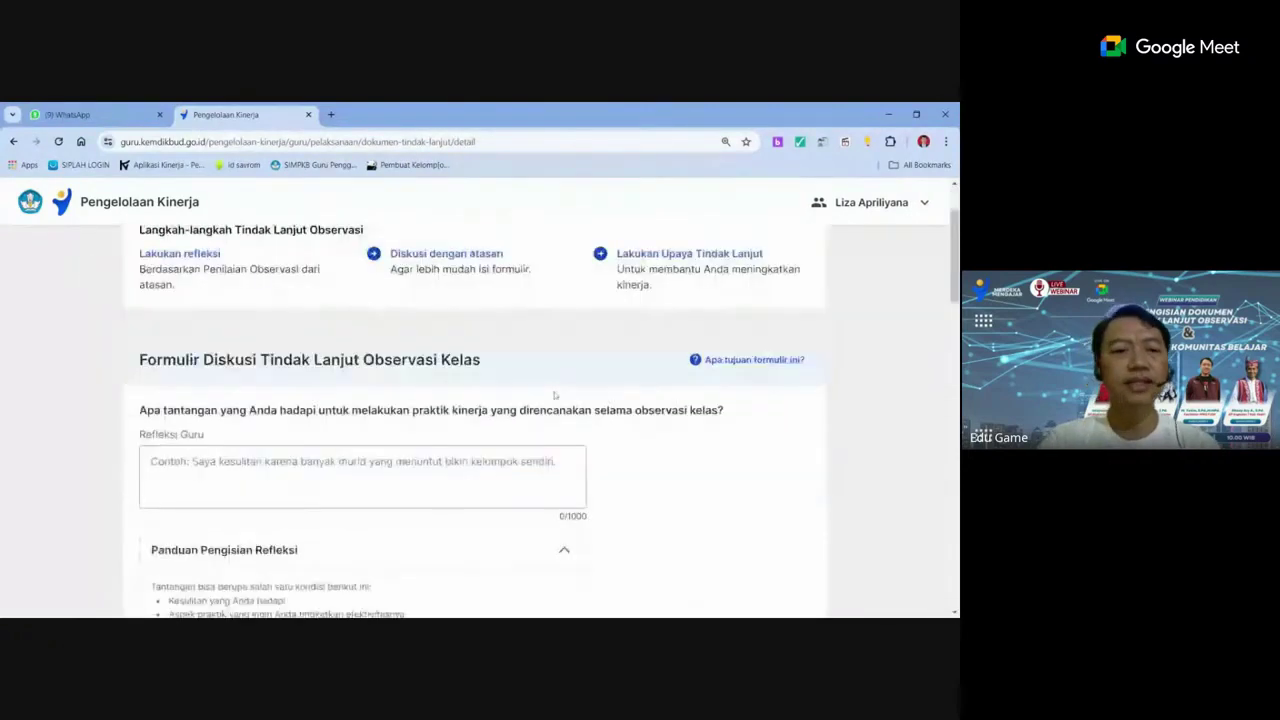
# Examine the challenge question, its Refleksi Guru field and the Panduan Pengisian Refleksi guidance
pyautogui.scroll(1, 508, 369)
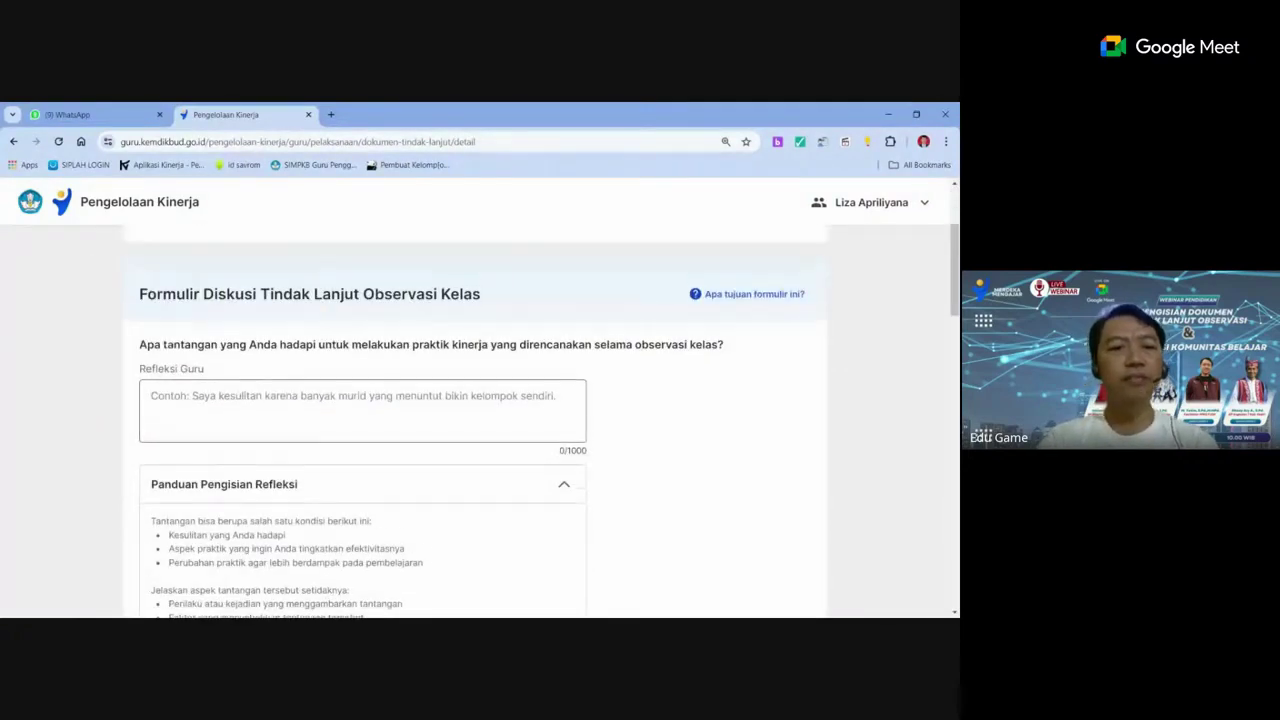
pyautogui.scroll(-1, 508, 369)
pyautogui.scroll(-1, 508, 369)
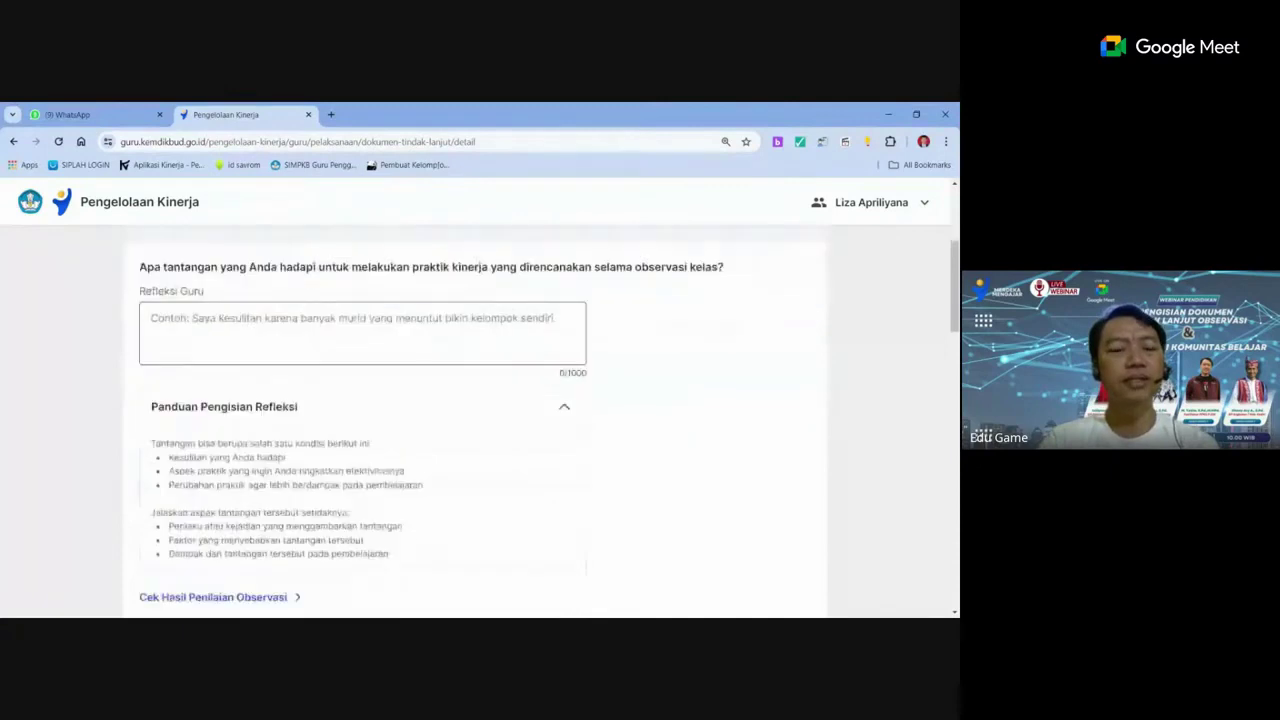
pyautogui.scroll(1, 520, 353)
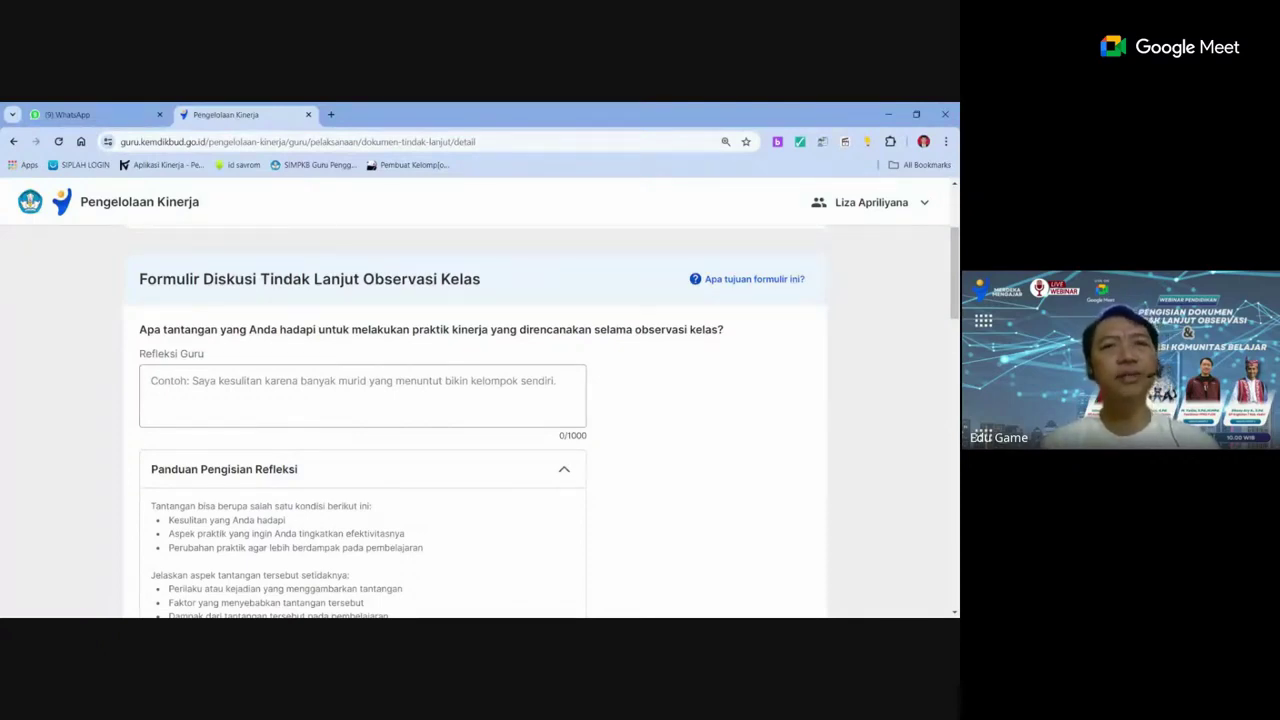
pyautogui.click(170, 392)
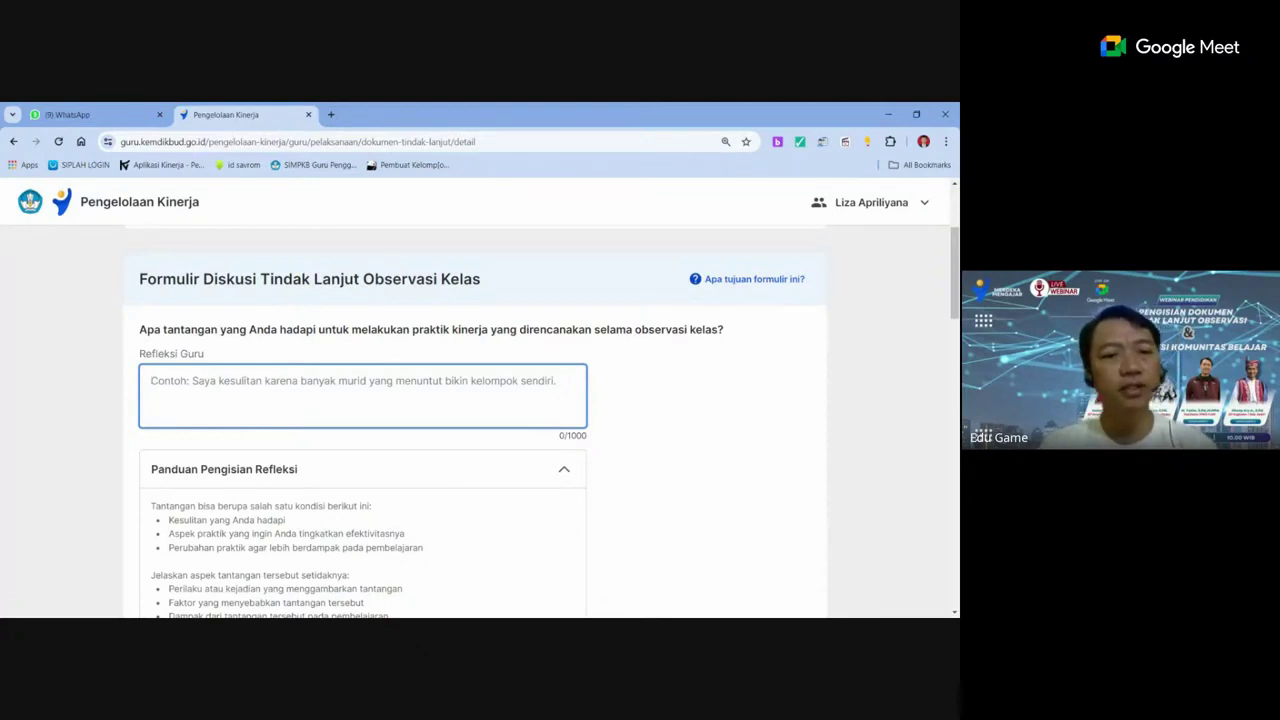
pyautogui.scroll(-1, 330, 417)
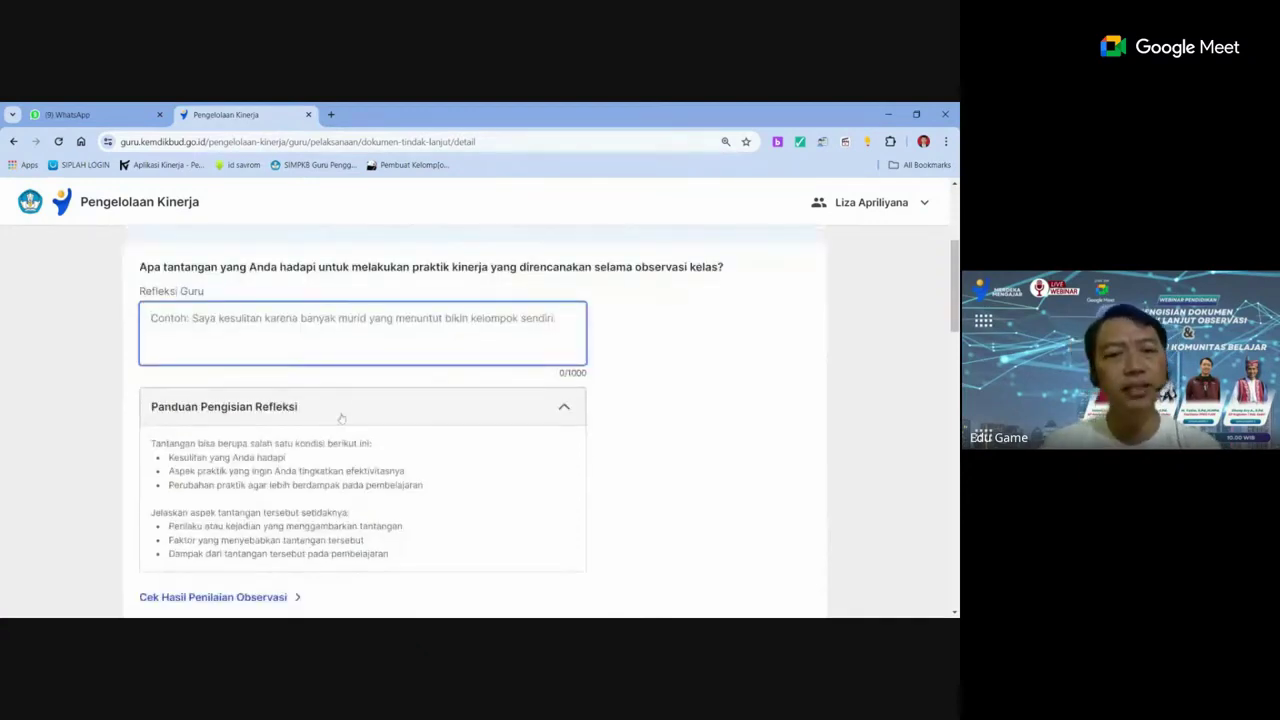
pyautogui.scroll(1, 341, 418)
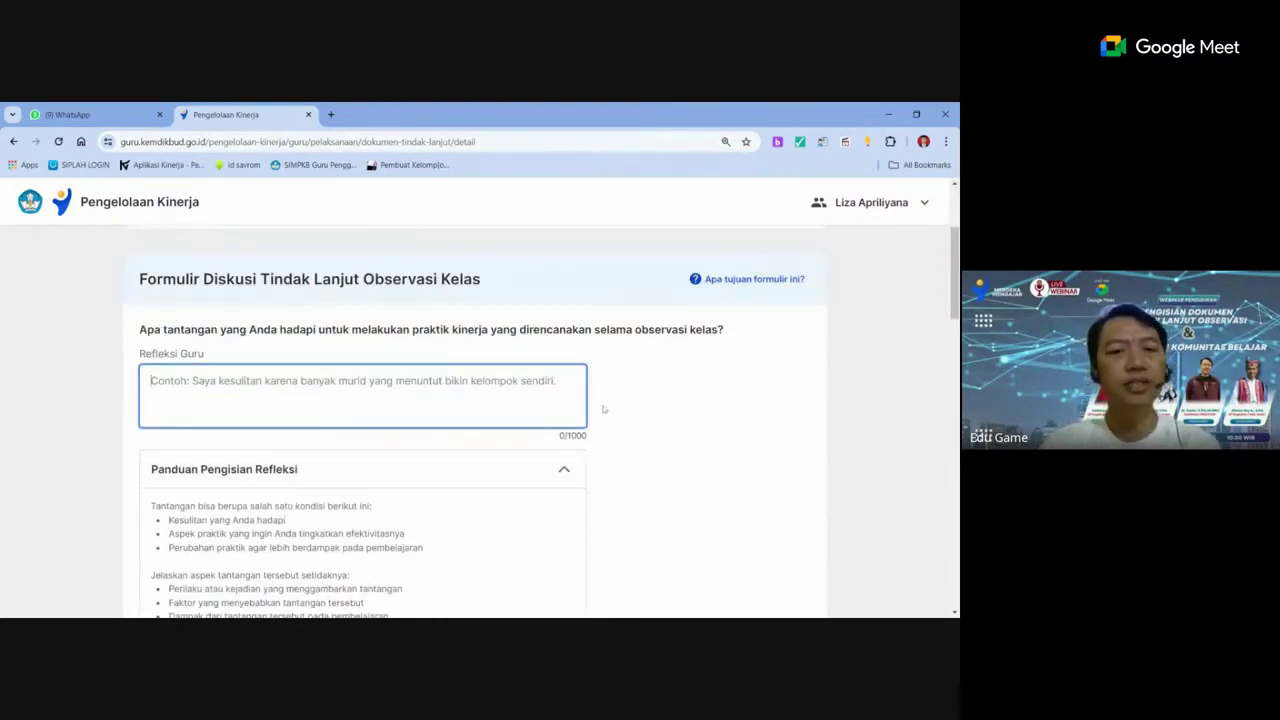
pyautogui.scroll(-1, 603, 409)
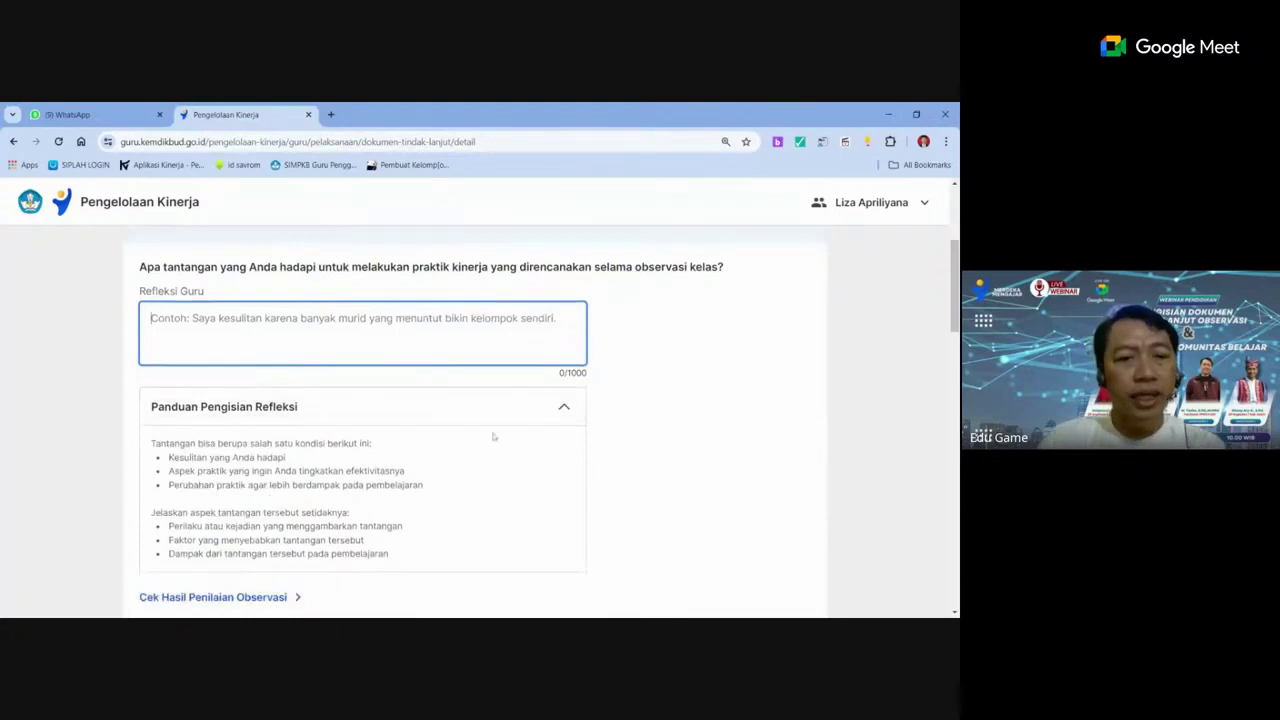
pyautogui.scroll(1, 491, 440)
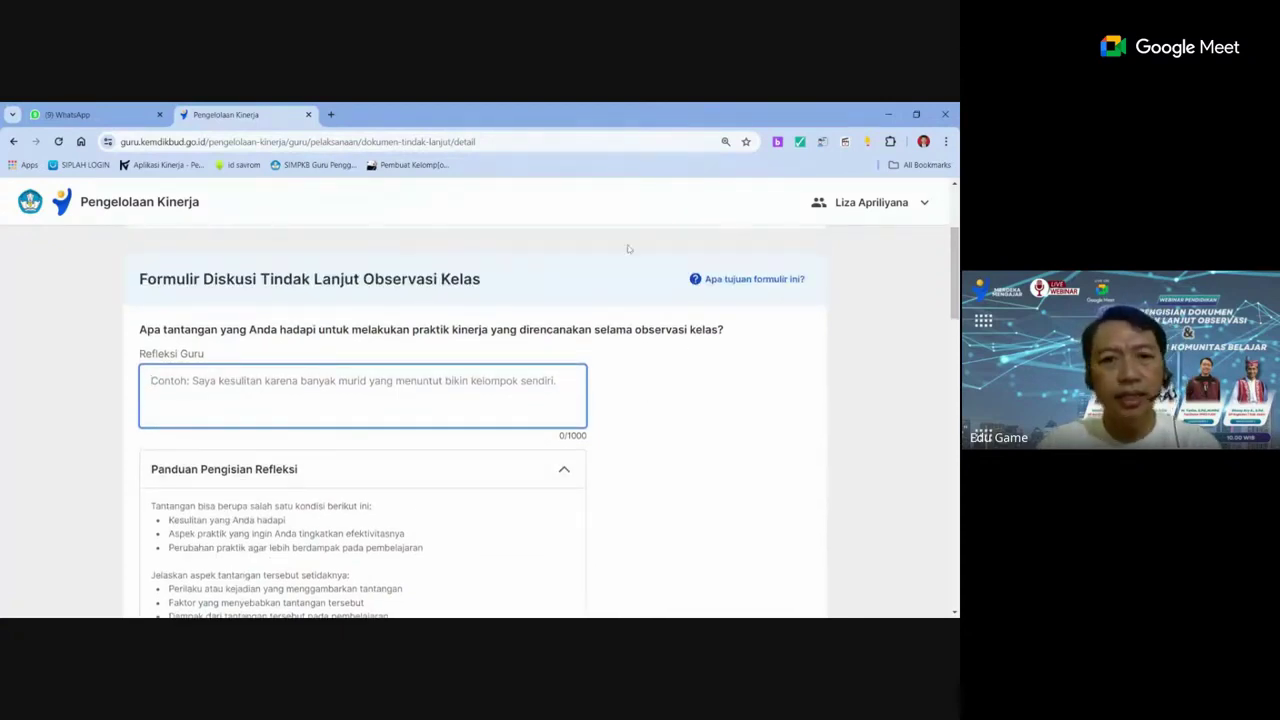
pyautogui.scroll(-1, 452, 484)
pyautogui.scroll(3, 452, 484)
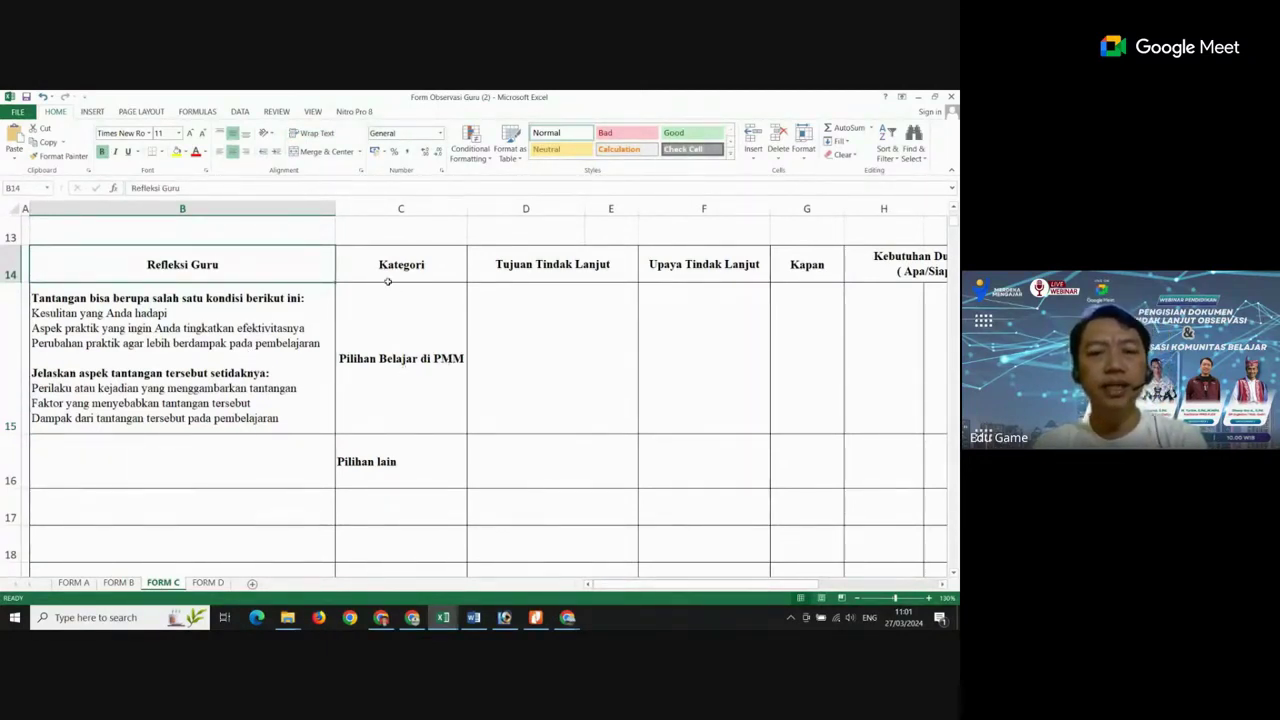
# In Excel's FORM C sheet, compare the Kategori entries Pilihan Belajar di PMM and Pilihan lain
pyautogui.click(397, 348)
pyautogui.click(397, 467)
pyautogui.click(400, 372)
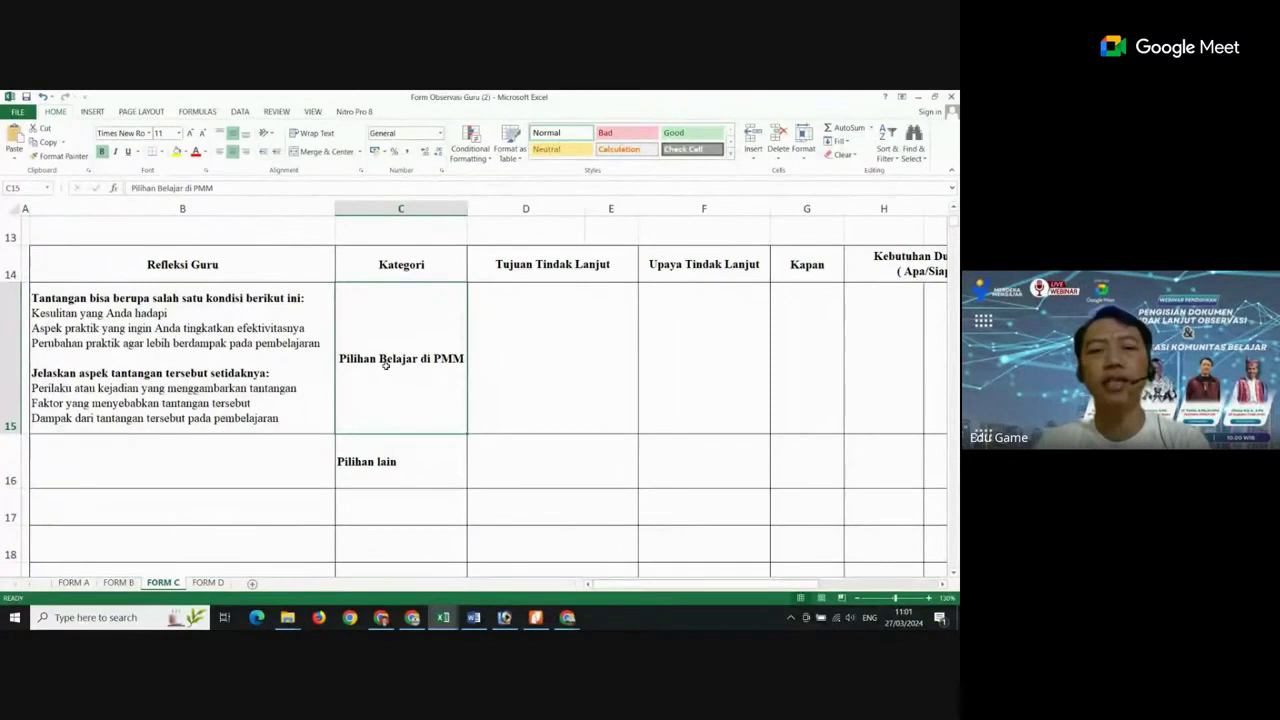
pyautogui.click(380, 449)
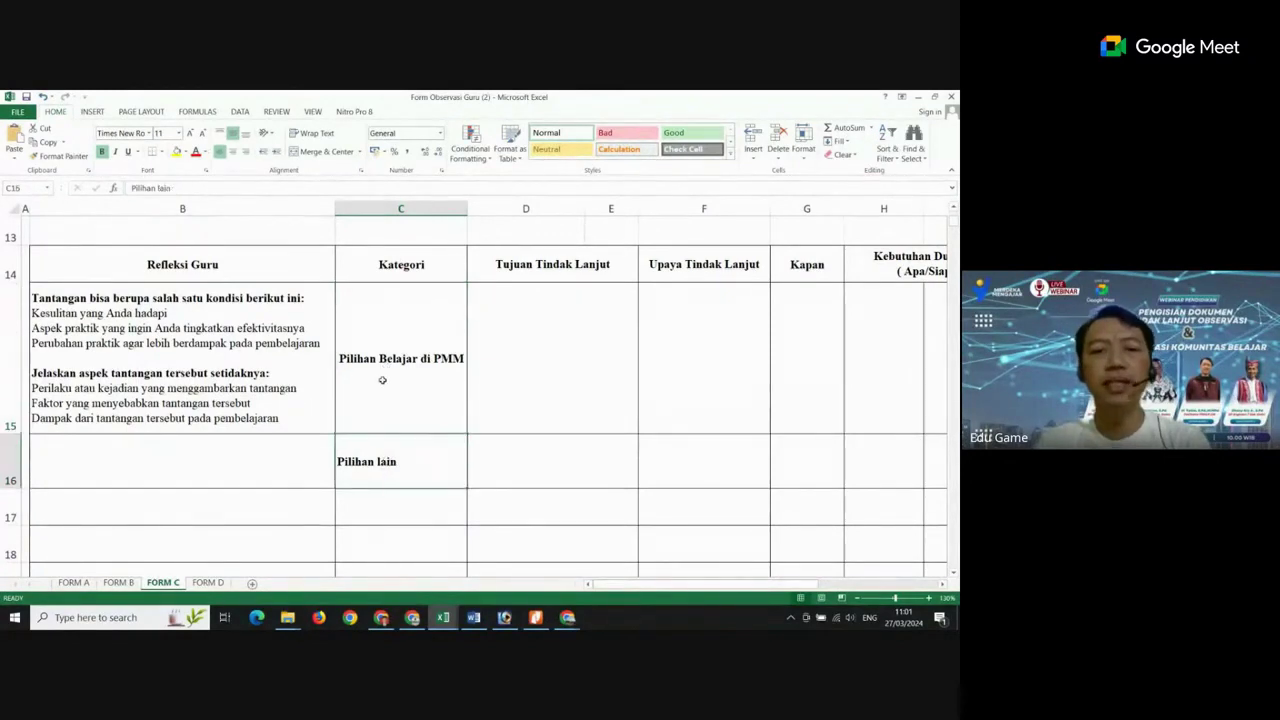
pyautogui.click(383, 368)
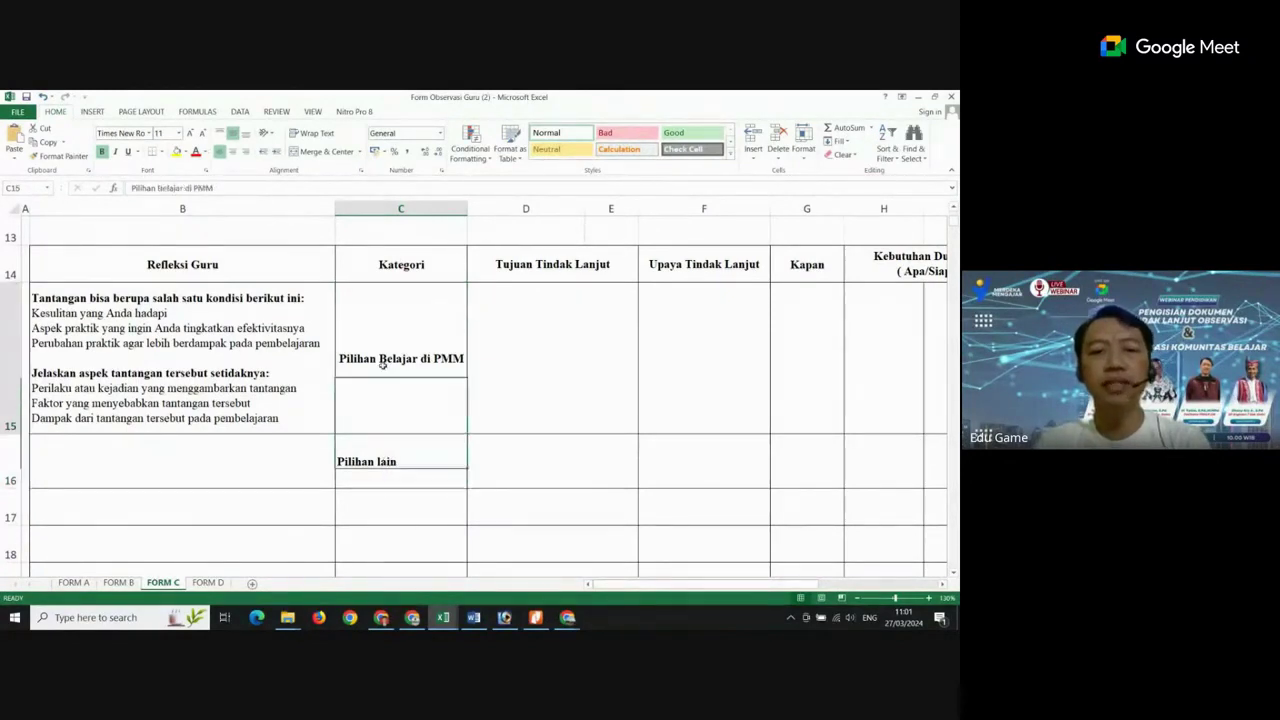
pyautogui.click(397, 473)
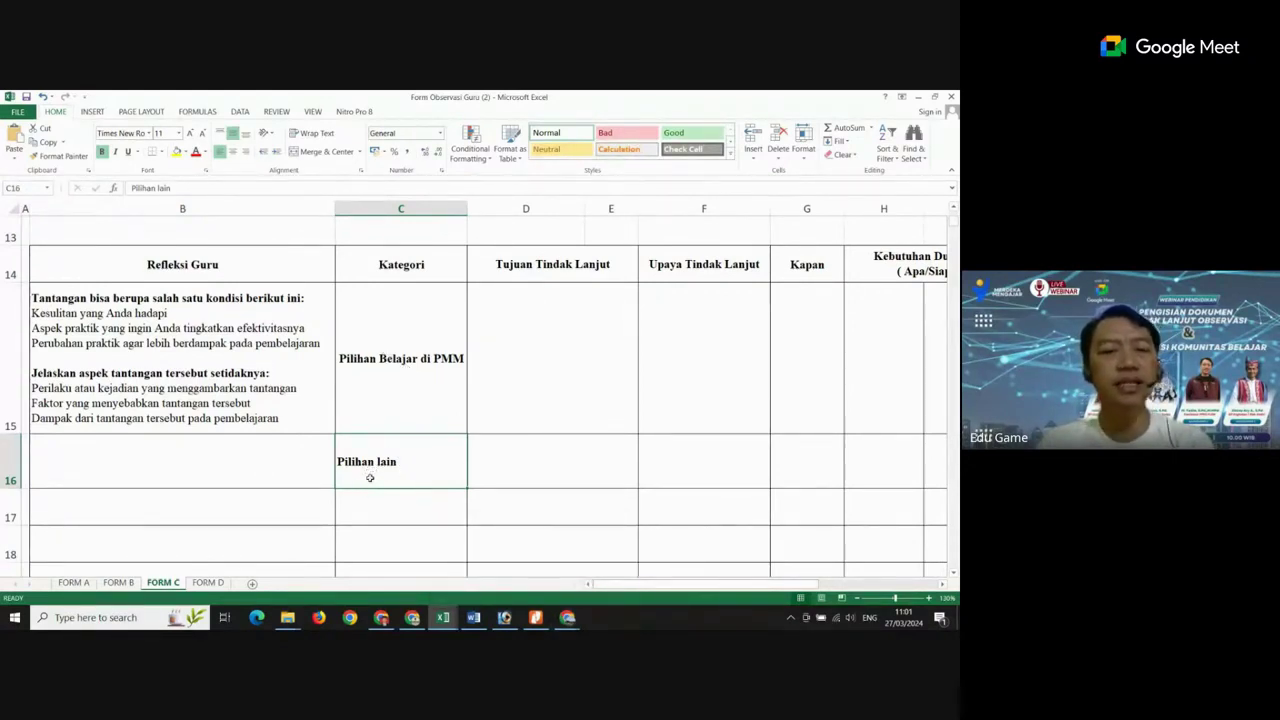
# Switch from Excel back to the Formulir Diskusi Tindak Lanjut Observasi Kelas in the browser
pyautogui.moveTo(563, 622)
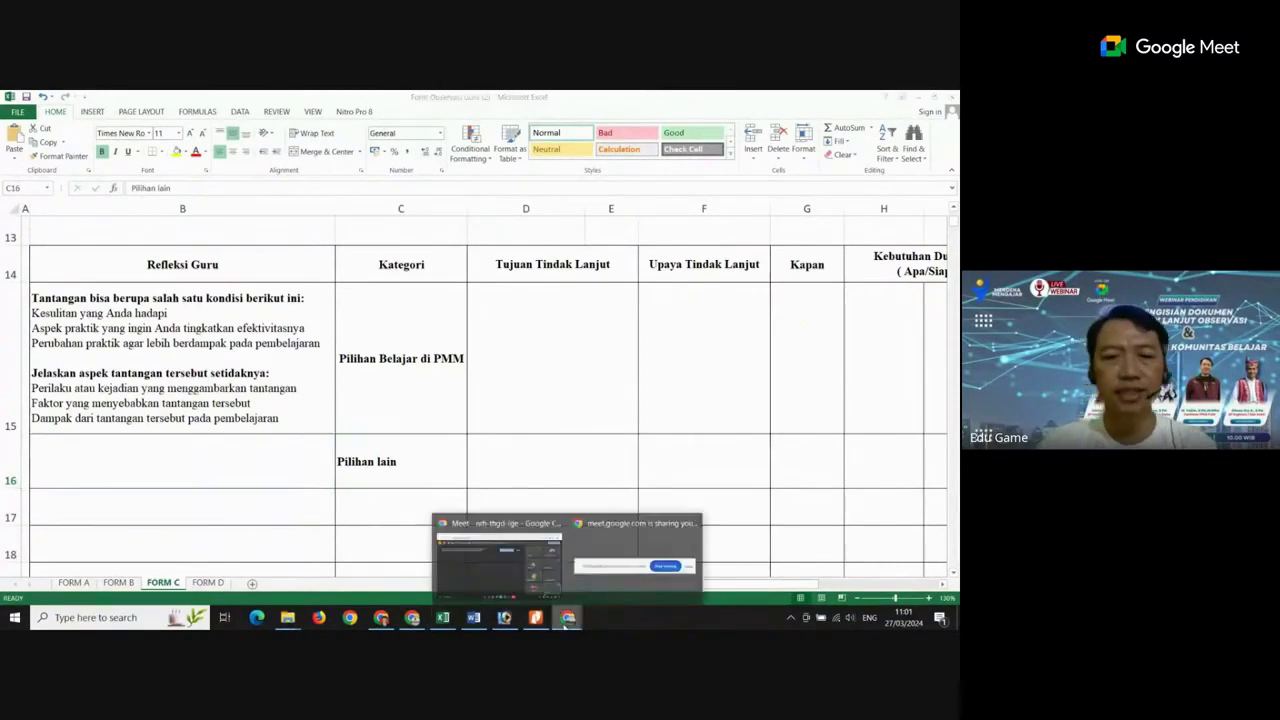
pyautogui.click(636, 550)
pyautogui.click(543, 585)
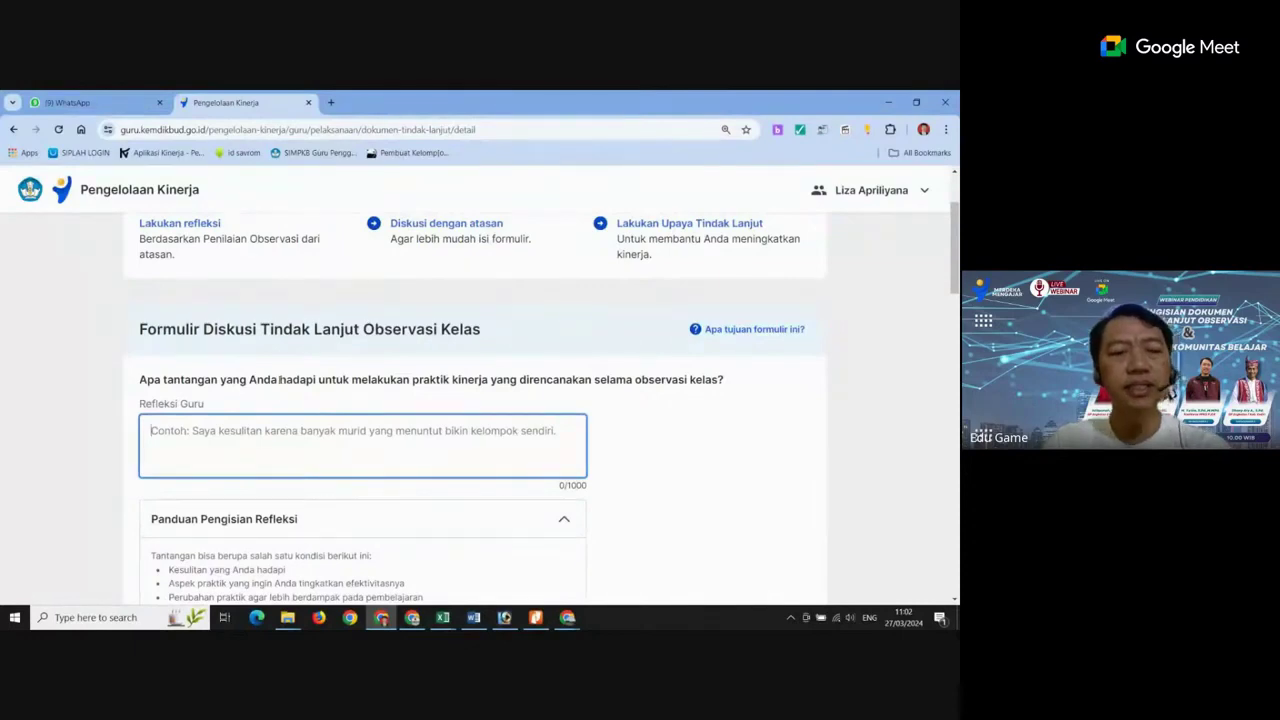
# Look through the form's Pilihan Belajar and Opsional: Pilihan Belajar dari Platform Merdeka Mengajar (PMM) sections, returning to Refleksi Guru
pyautogui.scroll(-9, 278, 385)
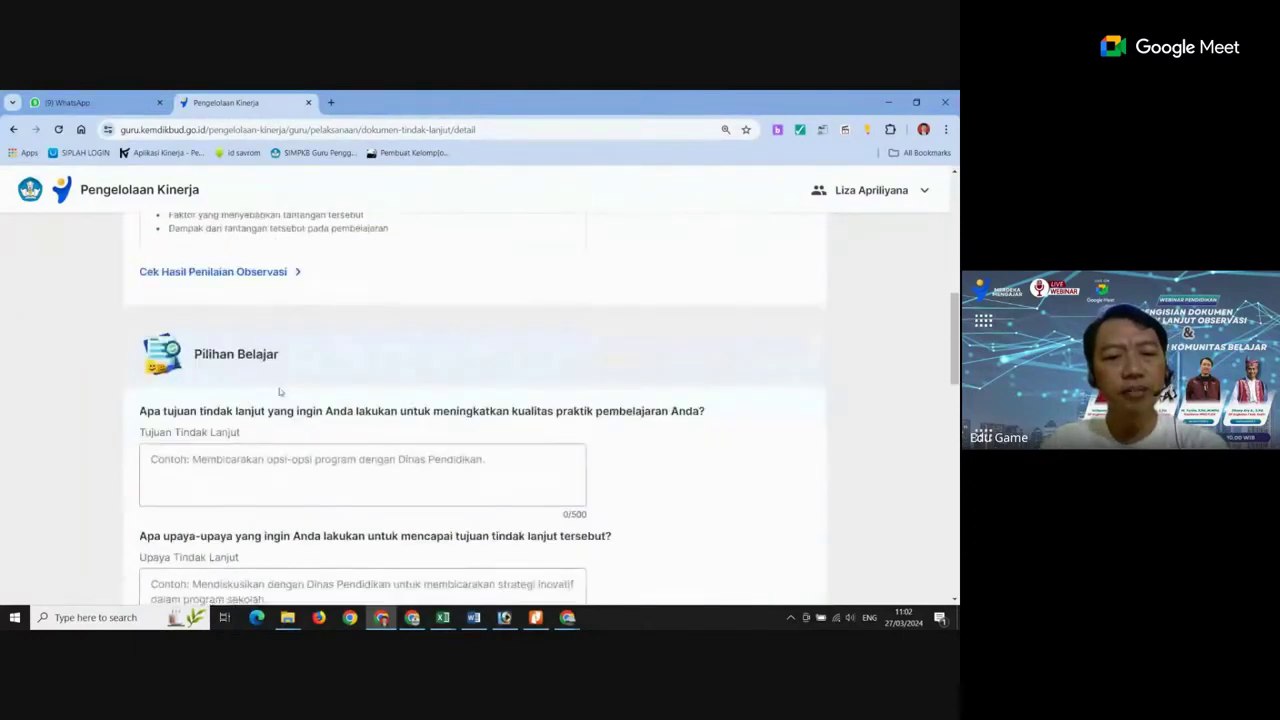
pyautogui.scroll(-10, 278, 393)
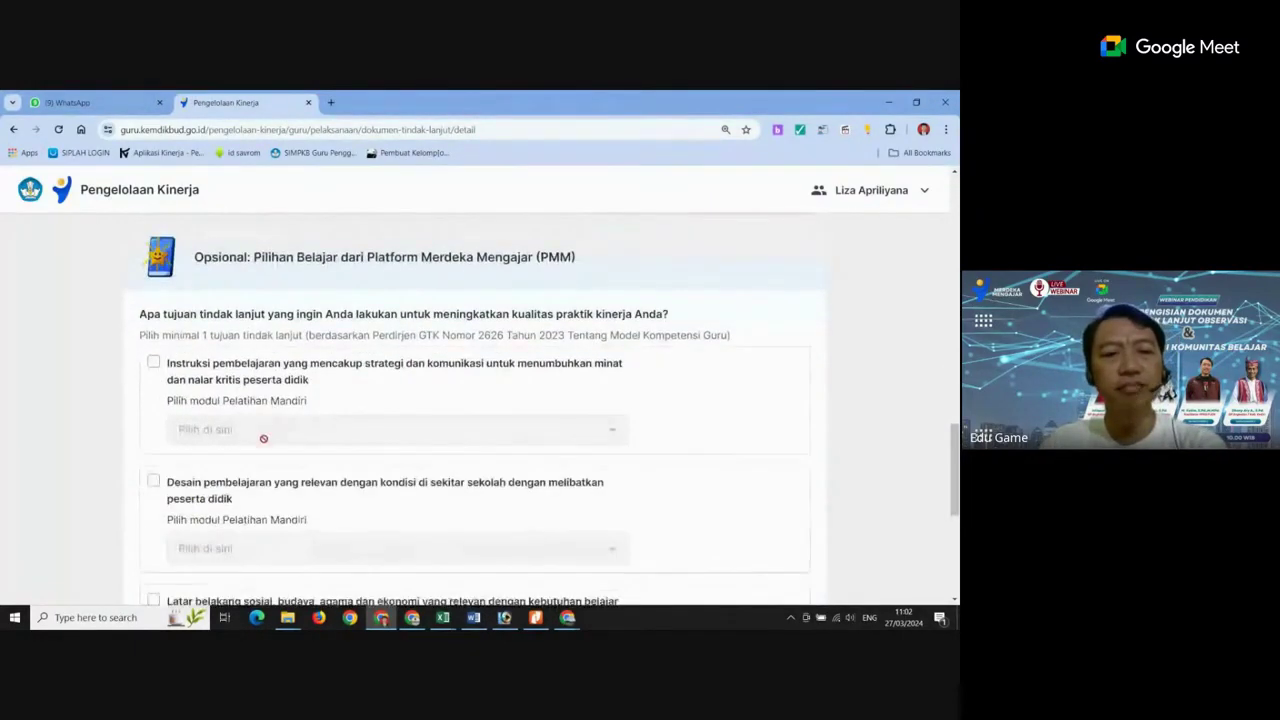
pyautogui.scroll(-1, 265, 454)
pyautogui.scroll(3, 265, 447)
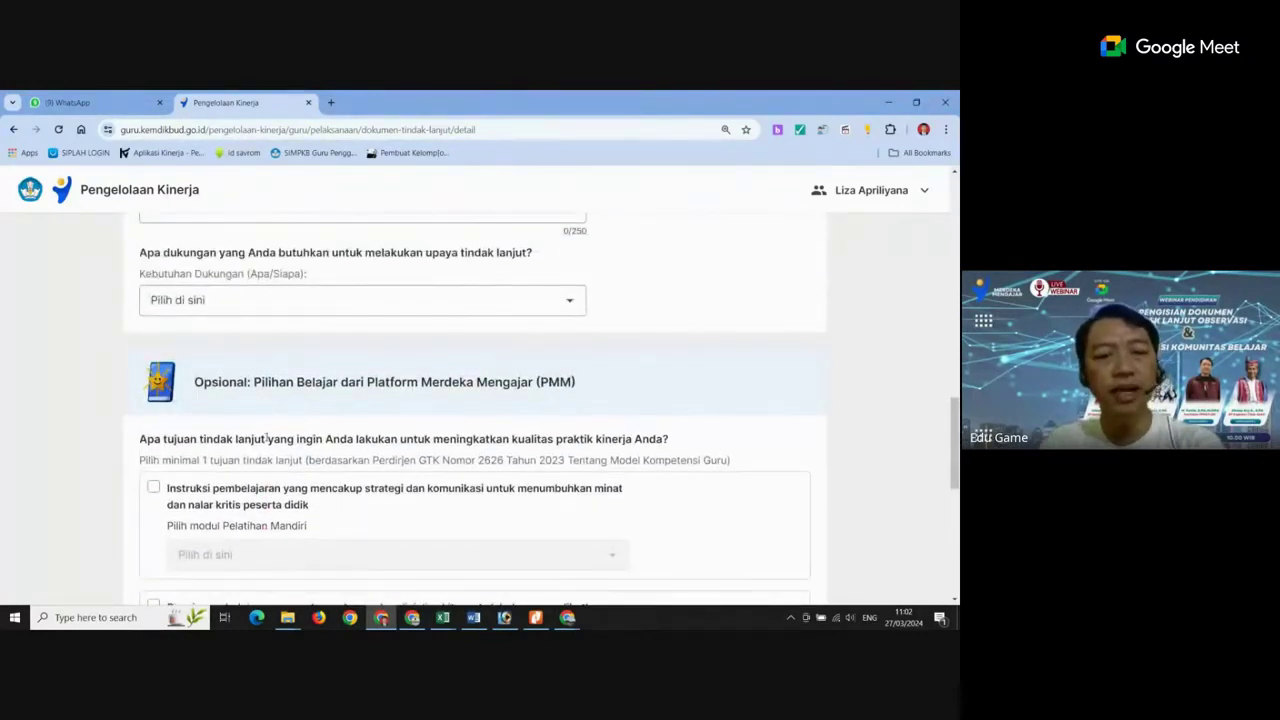
pyautogui.scroll(10, 300, 430)
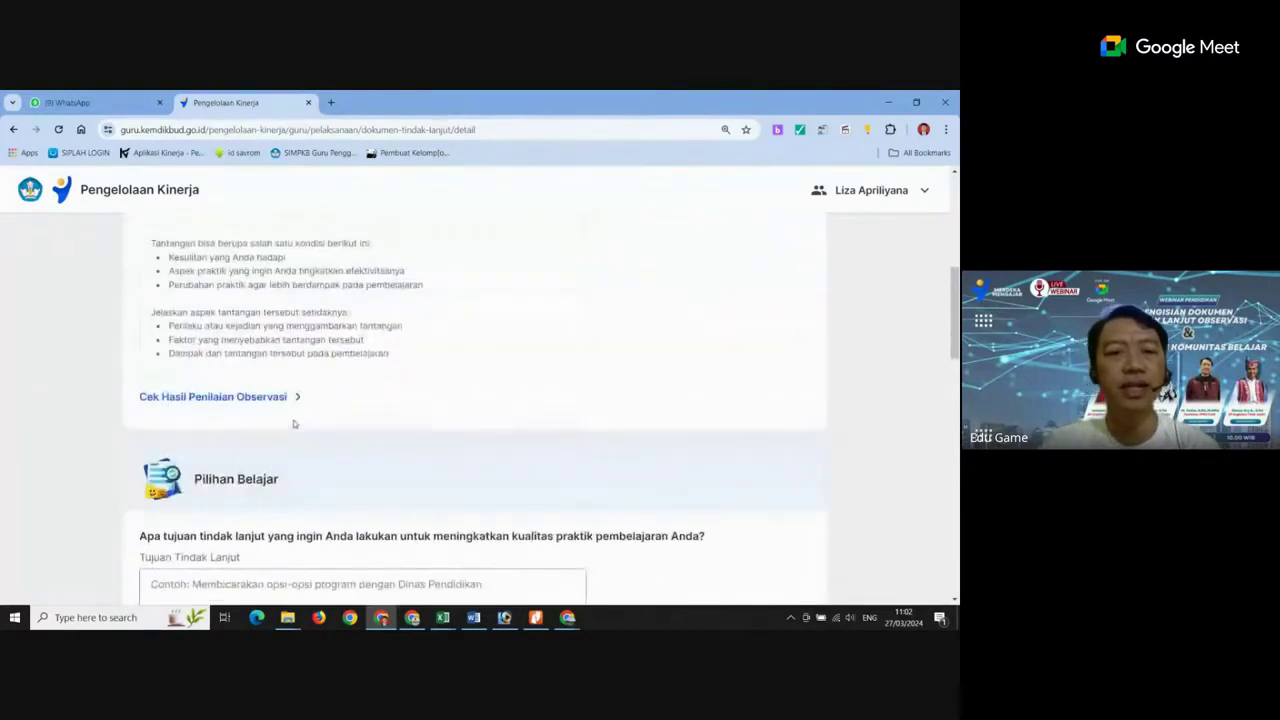
pyautogui.scroll(3, 308, 419)
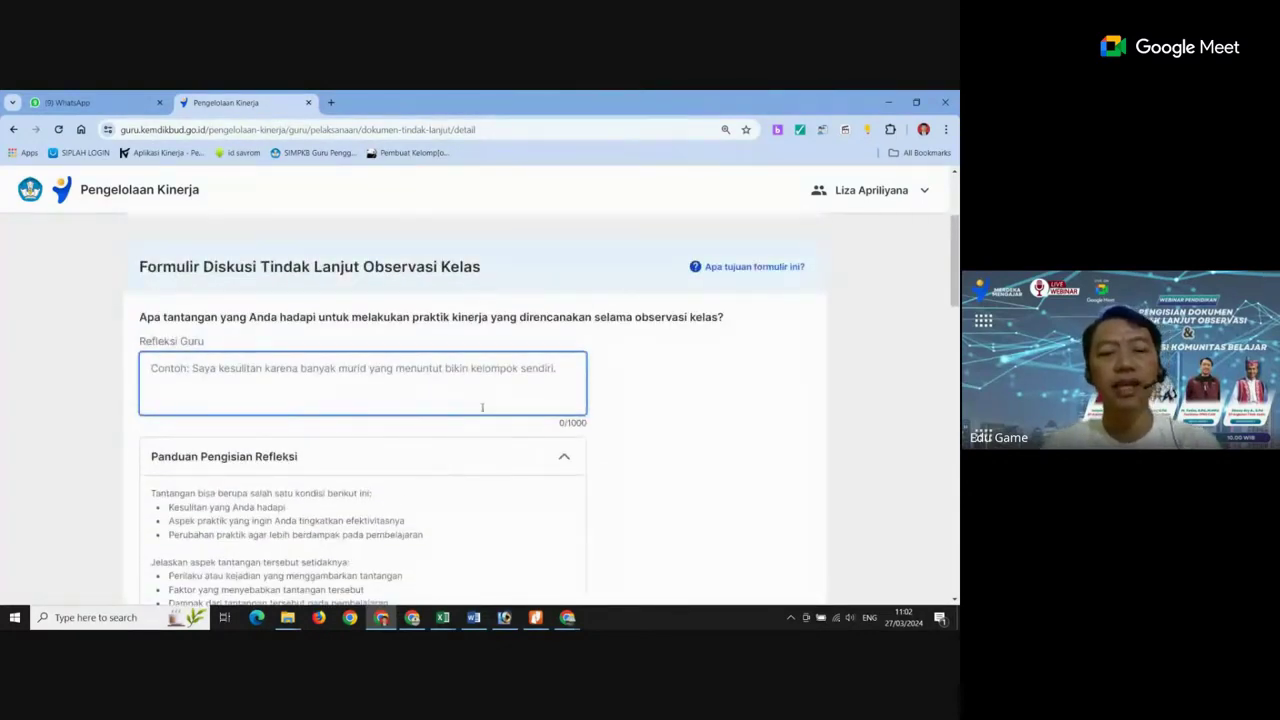
# Switch to Form Observasi Guru (2) in Excel and inspect FORM C's Pilihan Belajar di PMM category and Refleksi Guru guidance
pyautogui.click(443, 617)
pyautogui.click(502, 566)
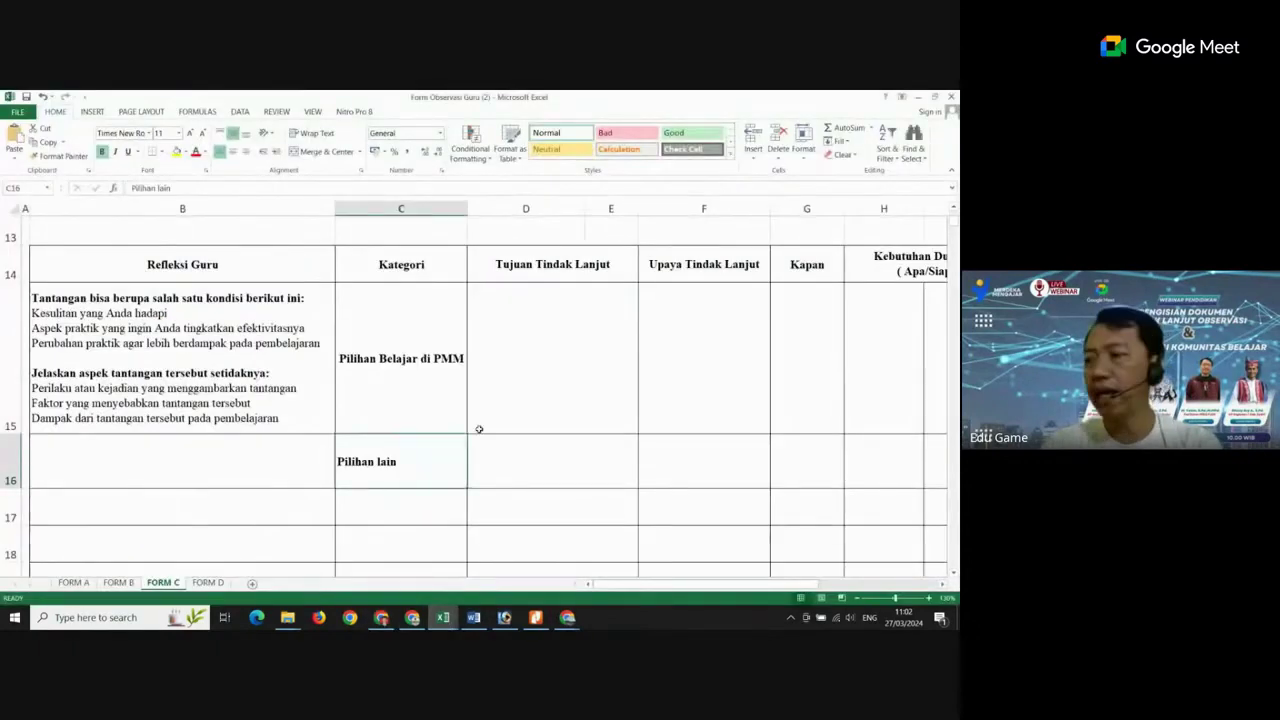
pyautogui.scroll(1, 331, 426)
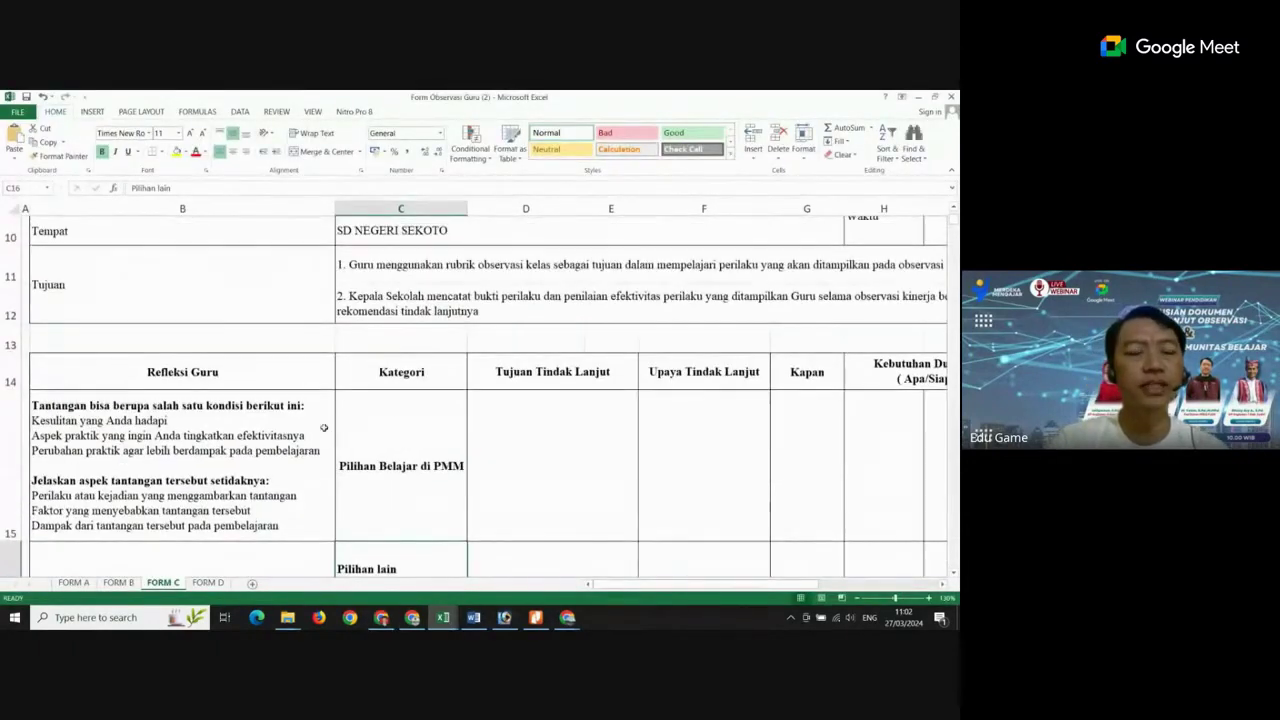
pyautogui.scroll(-1, 312, 430)
pyautogui.click(364, 360)
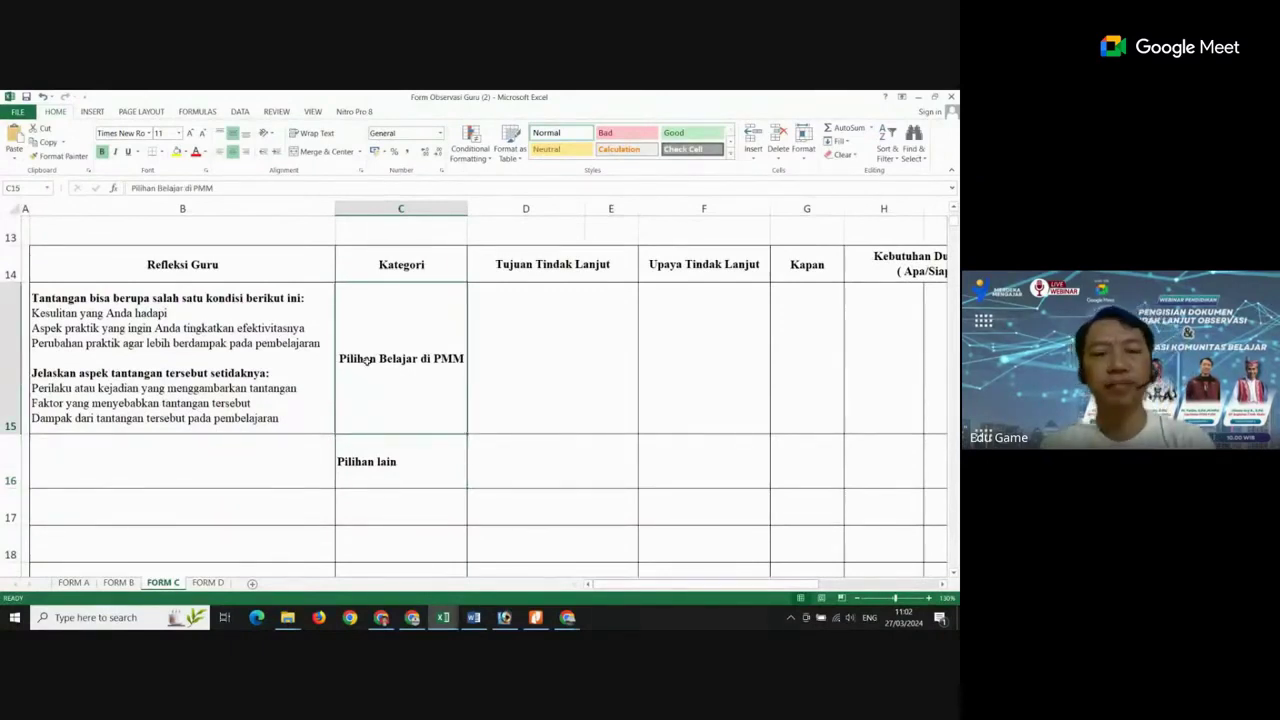
pyautogui.click(104, 331)
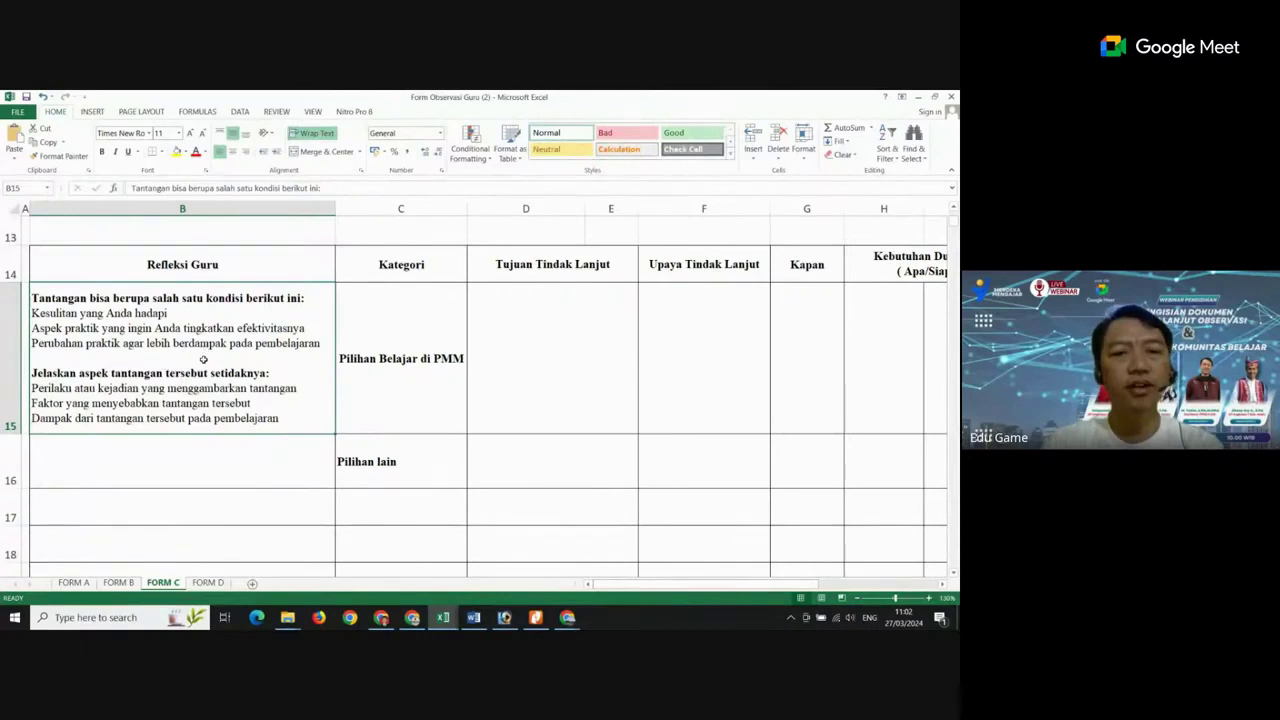
# Review FORM C's identity and Tujuan rows, comparing the Refleksi Guru guidance with the Pilihan Belajar di PMM category
pyautogui.scroll(1, 203, 360)
pyautogui.scroll(1, 205, 323)
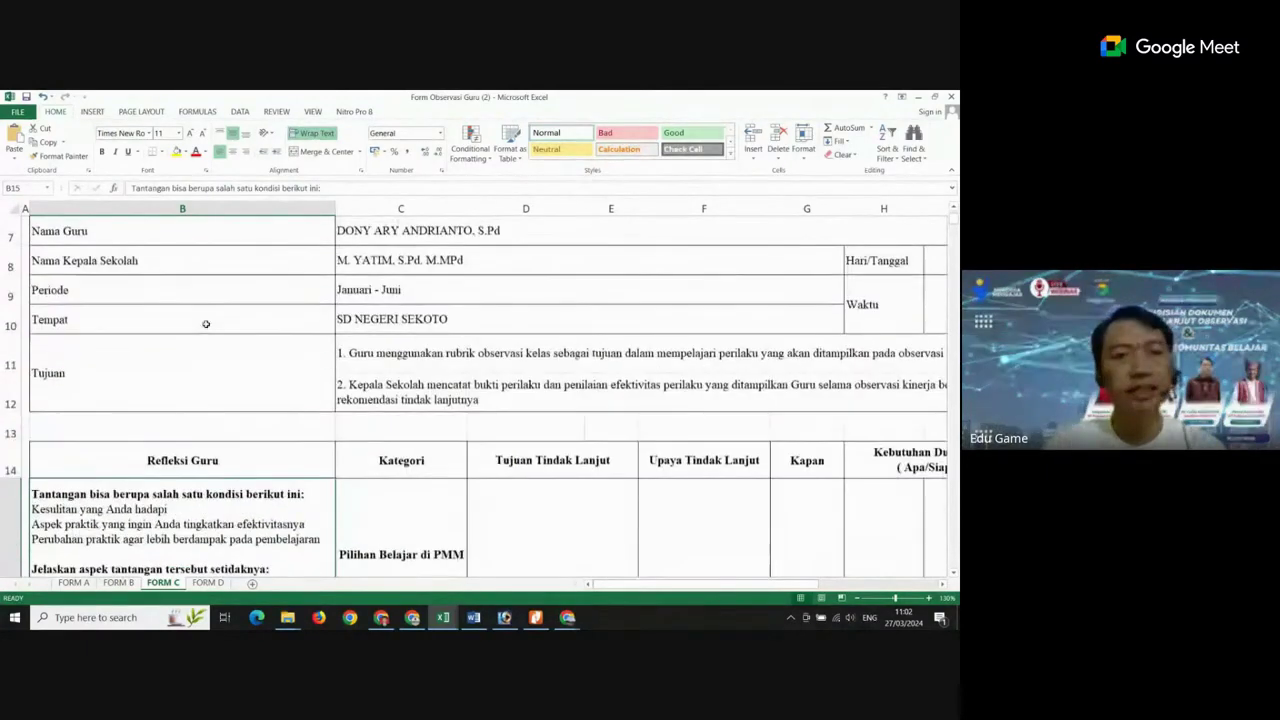
pyautogui.scroll(2, 205, 323)
pyautogui.scroll(-3, 205, 324)
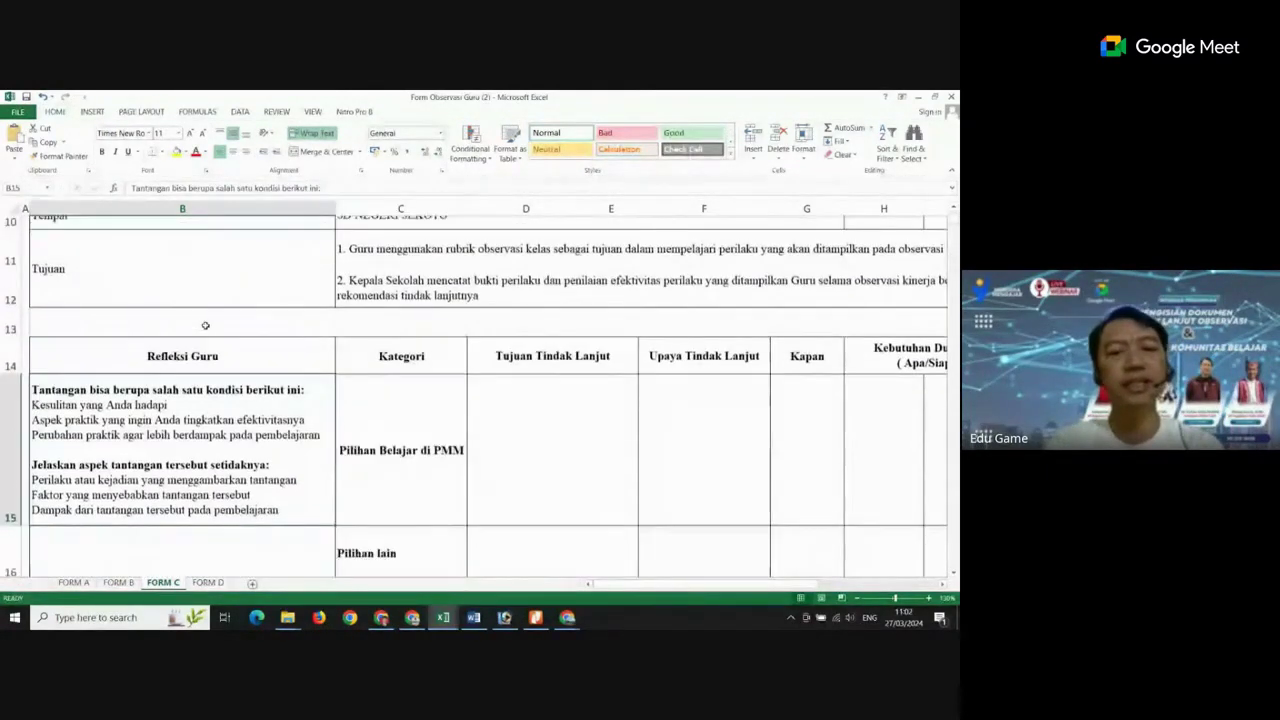
pyautogui.scroll(-2, 204, 326)
pyautogui.scroll(1, 190, 335)
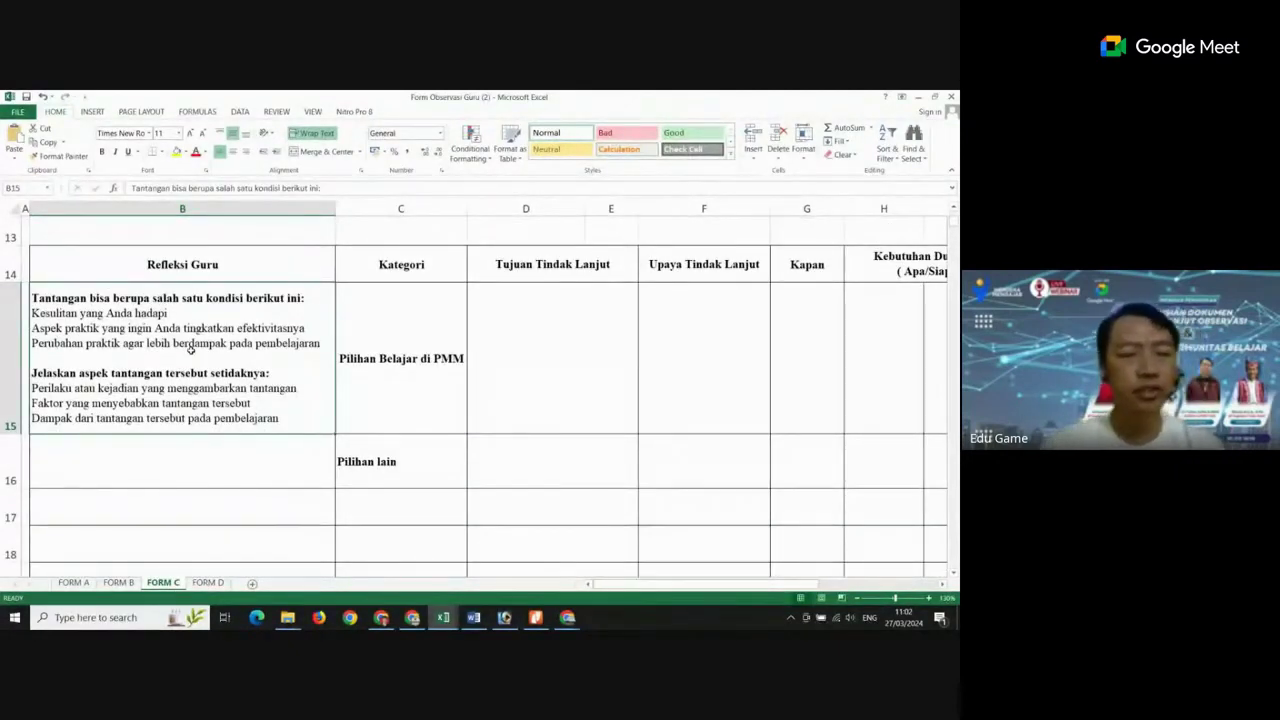
pyautogui.click(372, 360)
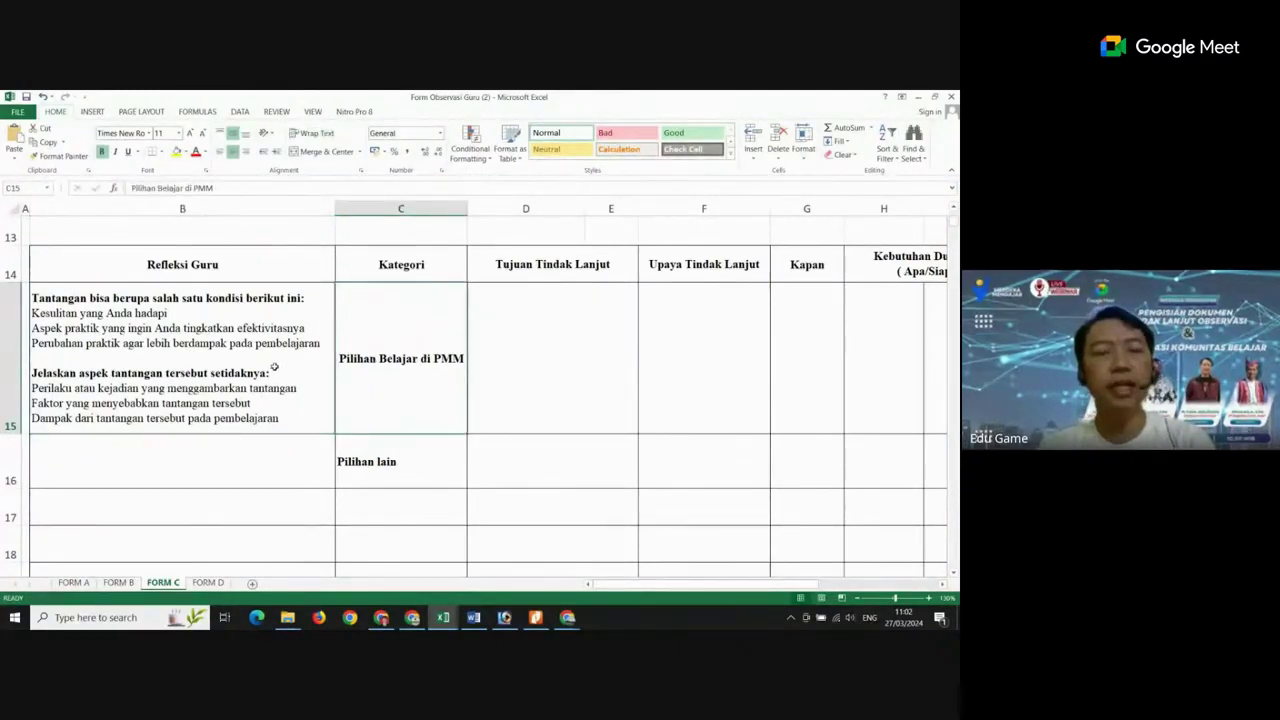
pyautogui.click(215, 347)
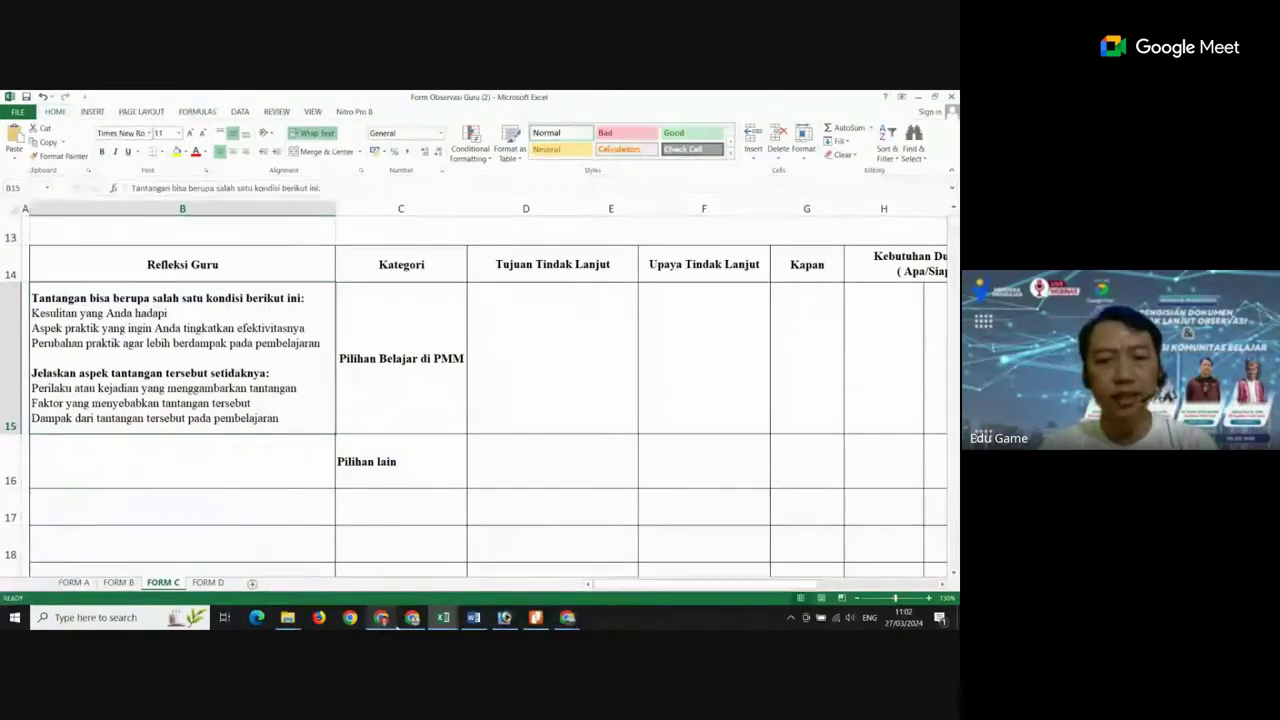
# Return to the browser's Dokumen Tindak Lanjut form and examine the heading Opsional: Pilihan Belajar dari Platform Merdeka Mengajar (PMM)
pyautogui.click(381, 617)
pyautogui.scroll(3, 425, 386)
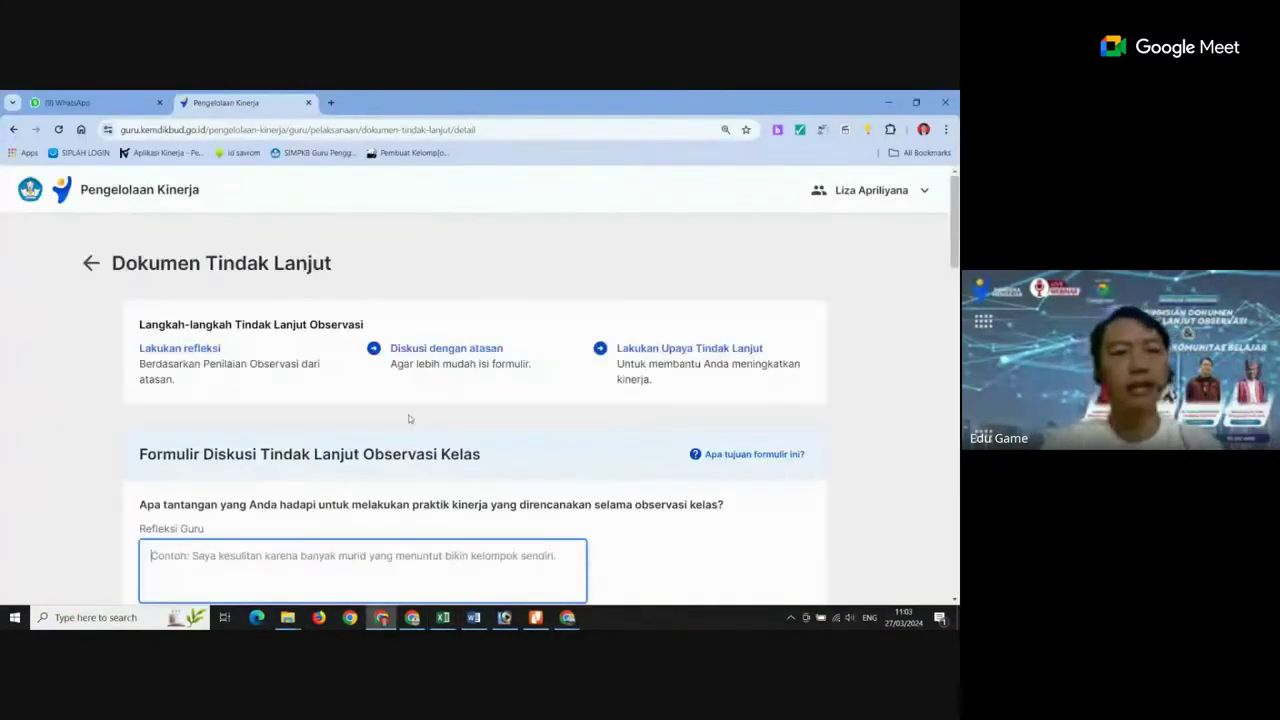
pyautogui.scroll(-10, 409, 418)
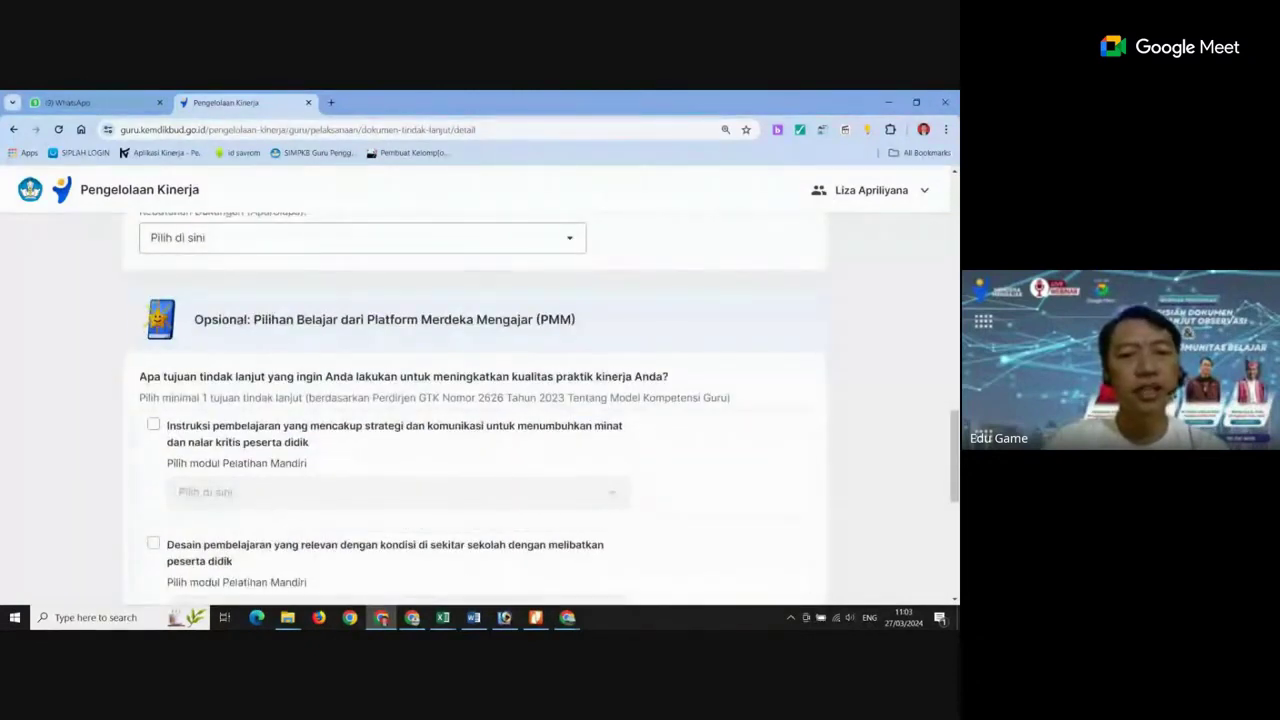
pyautogui.moveTo(196, 319); pyautogui.dragTo(588, 325)
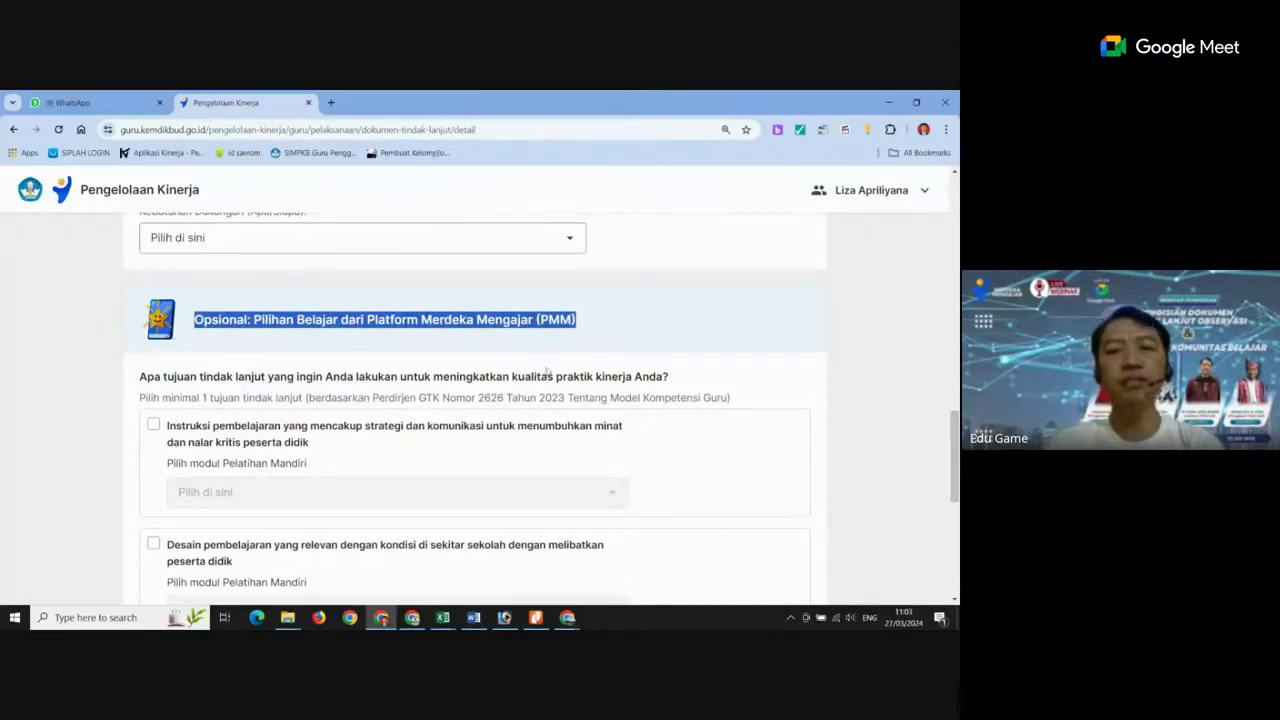
pyautogui.keyDown('ctrl'); pyautogui.scroll(3, 547, 371); pyautogui.keyUp('ctrl')
pyautogui.scroll(-2, 500, 385)
pyautogui.scroll(1, 451, 397)
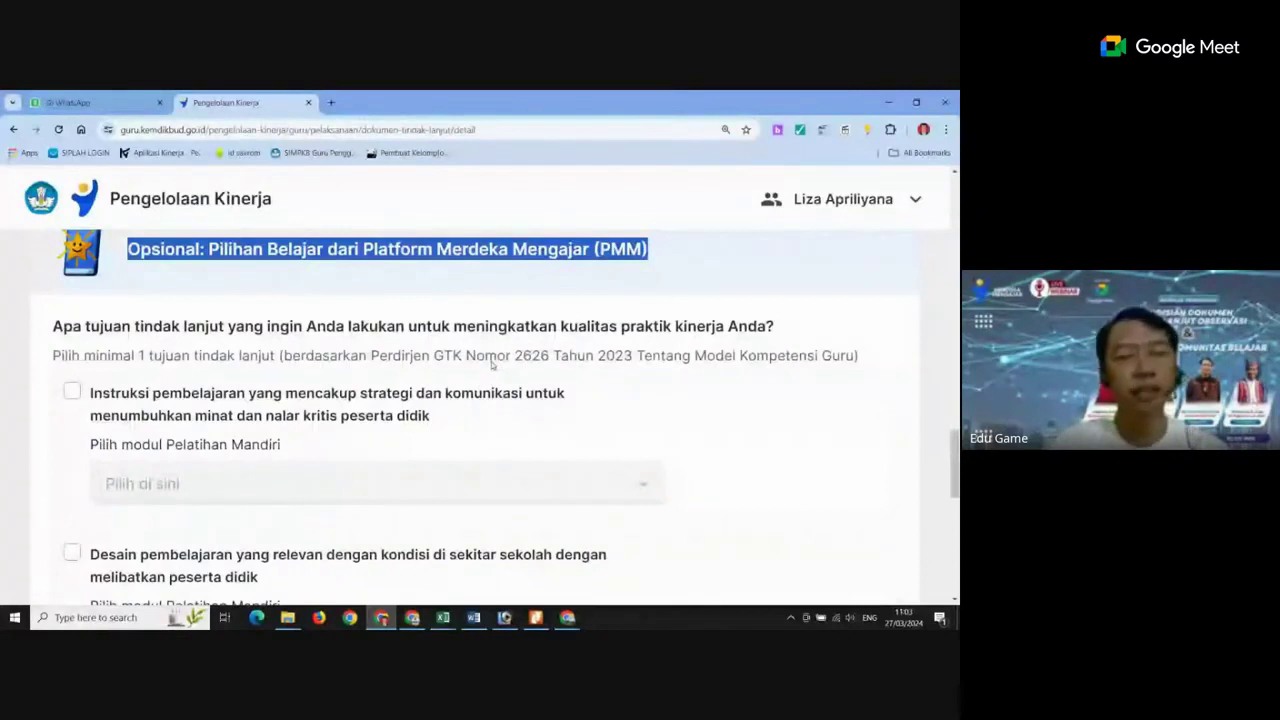
pyautogui.keyDown('ctrl'); pyautogui.scroll(-2, 491, 365); pyautogui.keyUp('ctrl')
pyautogui.keyDown('ctrl'); pyautogui.scroll(1, 241, 314); pyautogui.keyUp('ctrl')
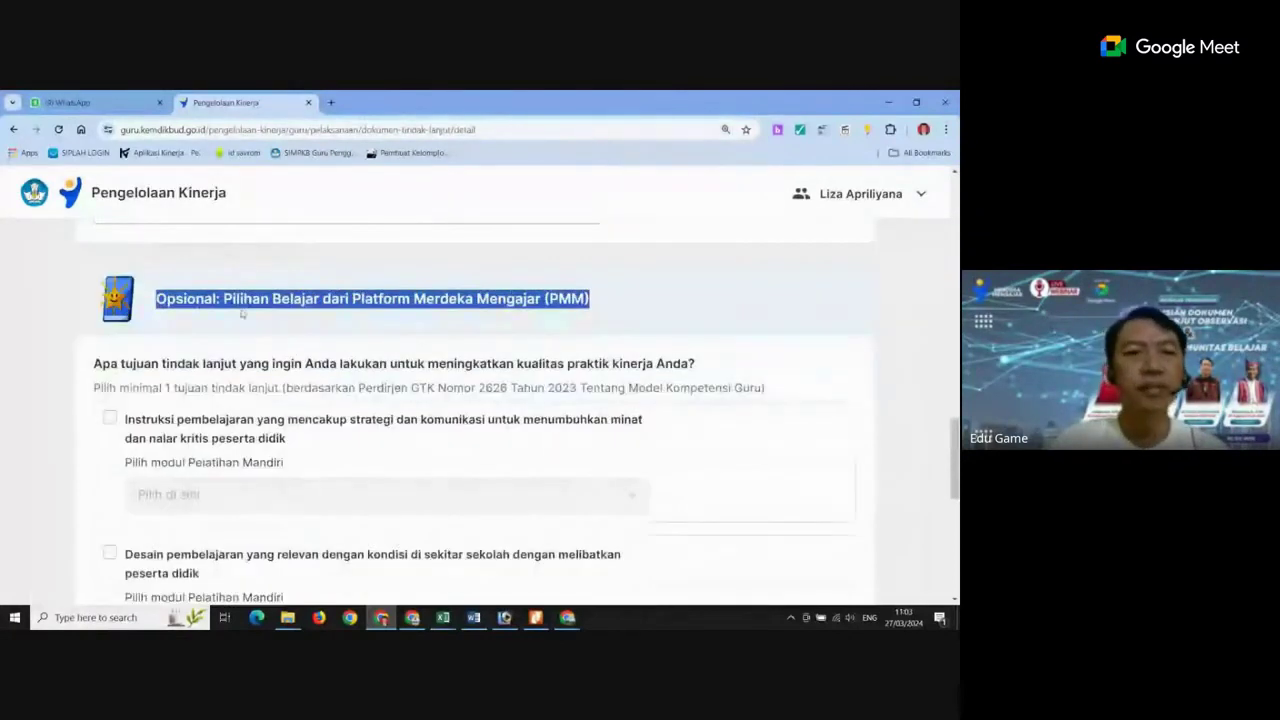
pyautogui.click(241, 314)
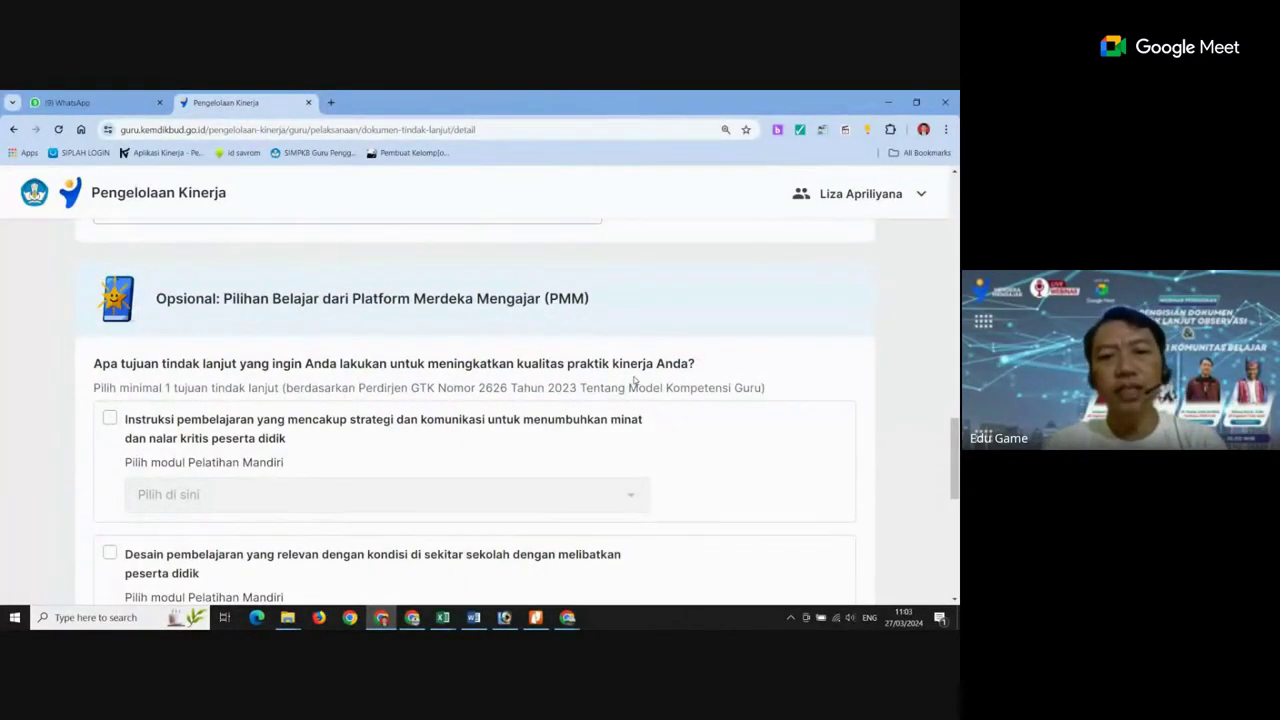
# Read the optional PMM section's three follow-up goals and their Pelatihan Mandiri module fields
pyautogui.scroll(-1, 492, 398)
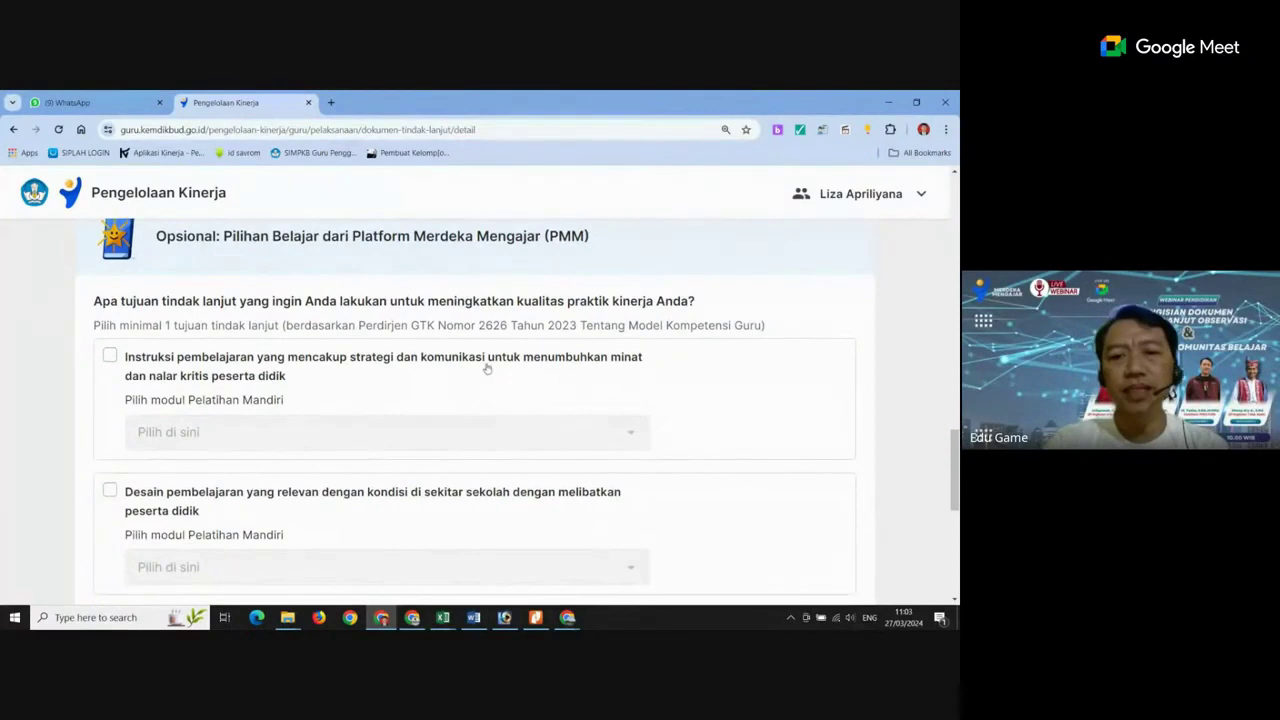
pyautogui.scroll(-2, 392, 339)
pyautogui.scroll(-1, 392, 339)
pyautogui.scroll(3, 383, 354)
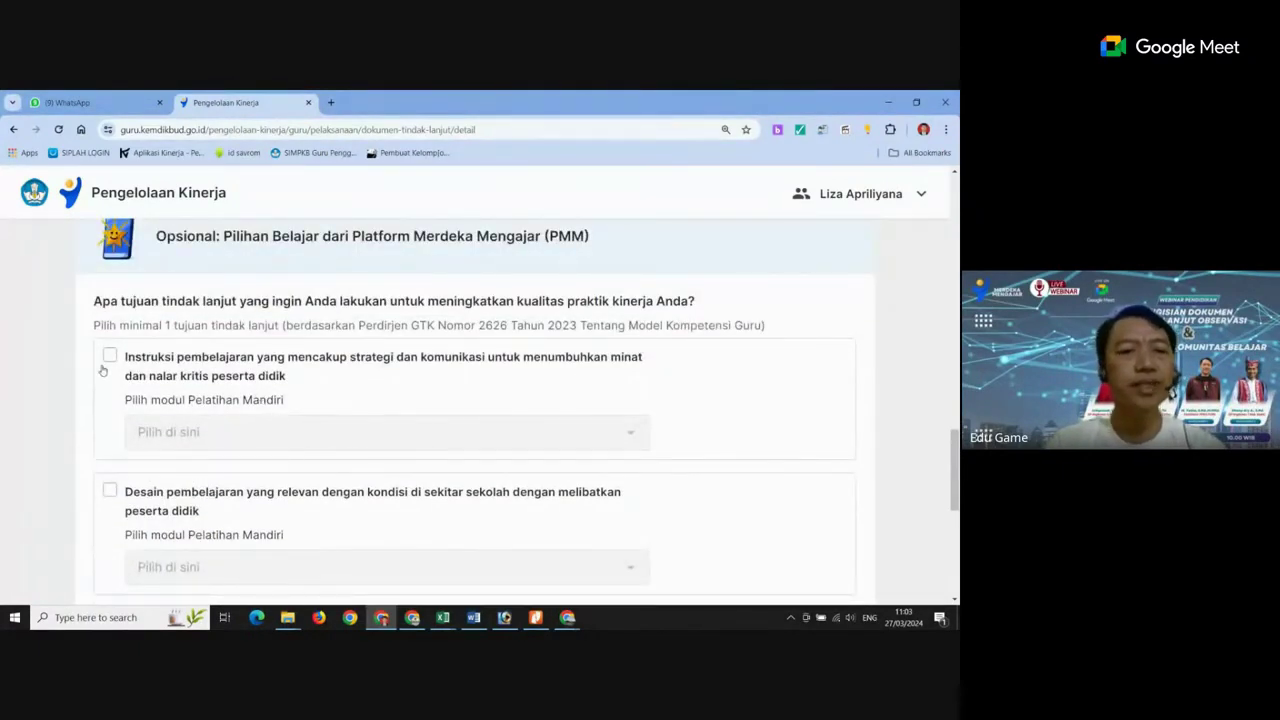
pyautogui.scroll(-3, 168, 390)
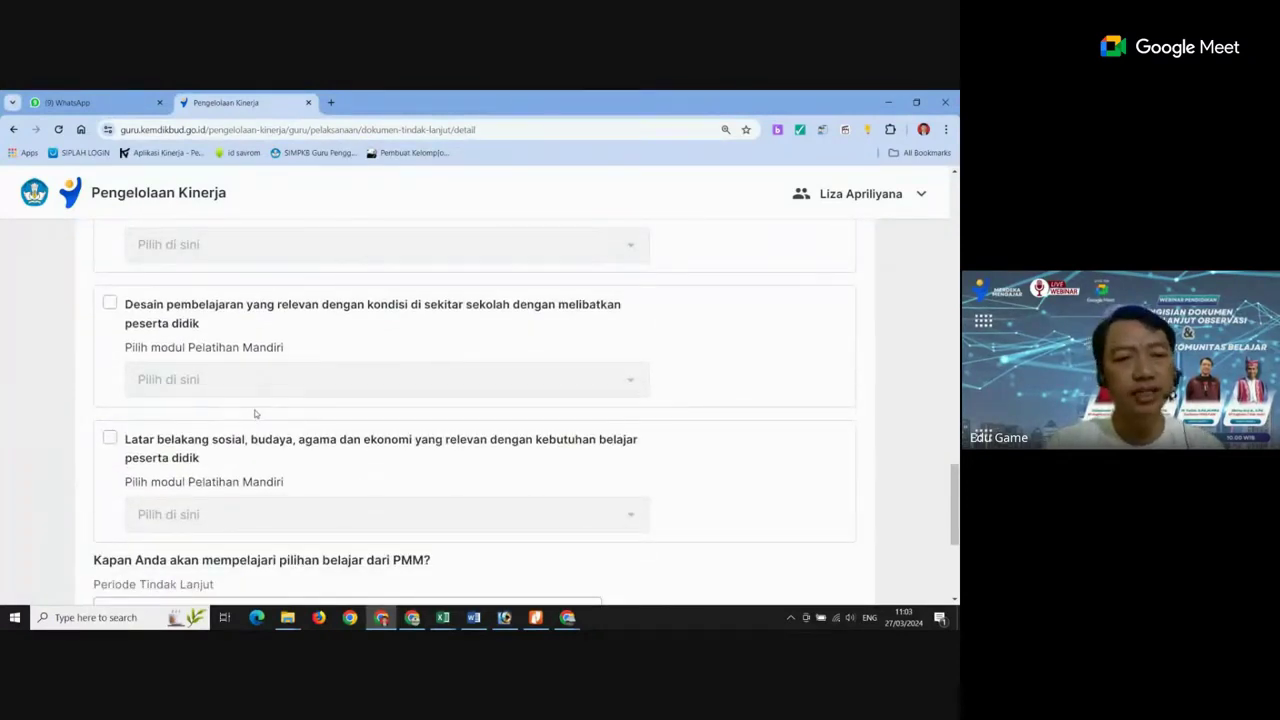
pyautogui.hotkey('ctrl', '-')
pyautogui.scroll(2, 256, 411)
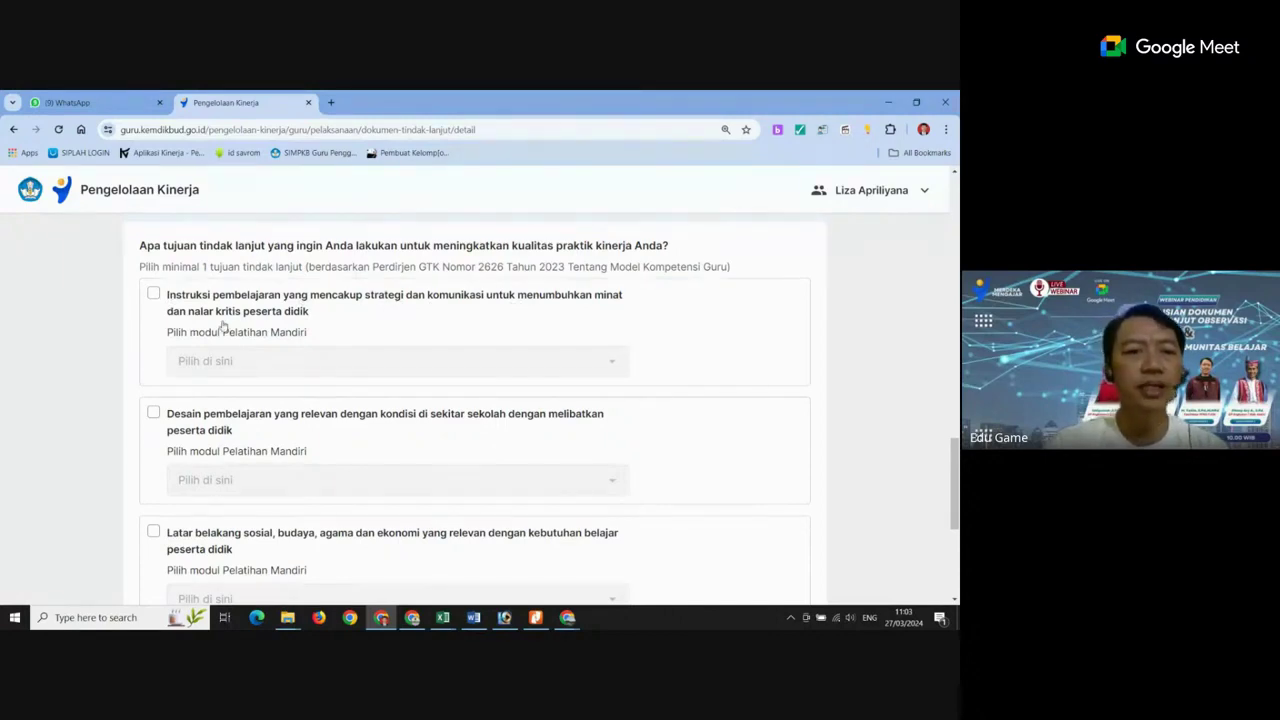
pyautogui.scroll(-1, 340, 332)
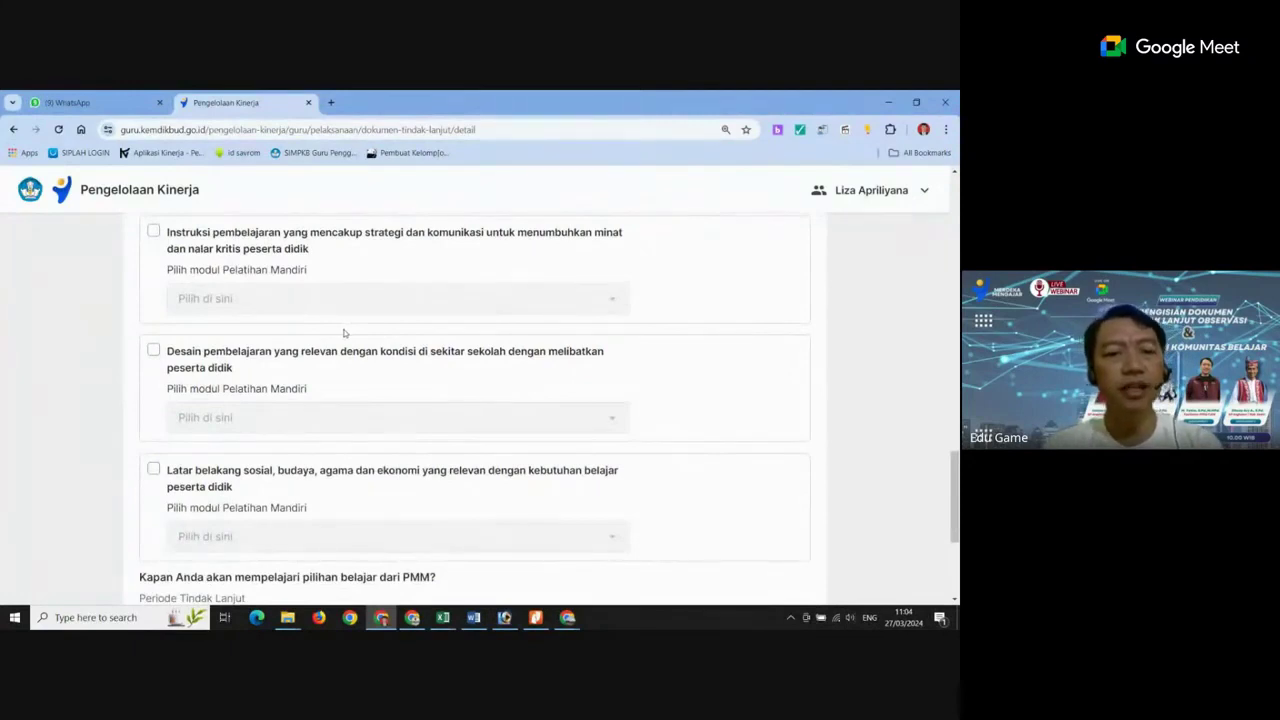
pyautogui.scroll(1, 343, 332)
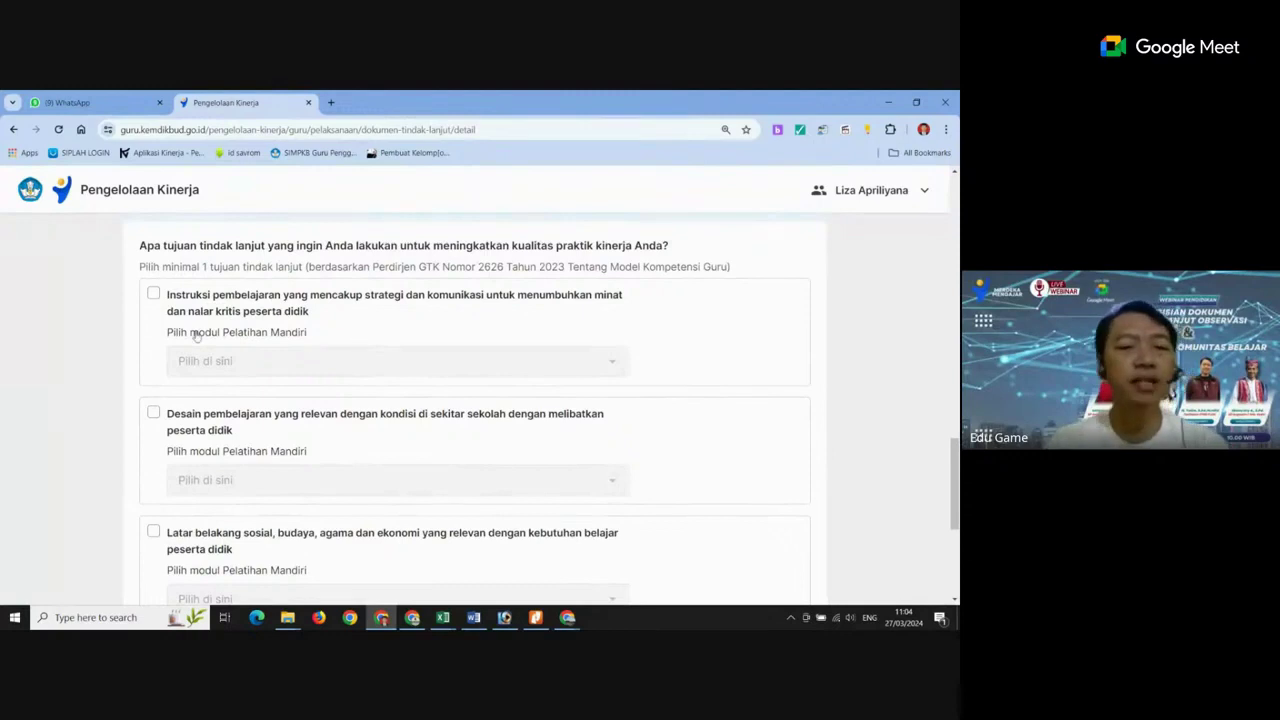
# Select the goal on instruksi pembelajaran for minat and nalar kritis, with Kreativitas dan Inovasi as its Pelatihan Mandiri module
pyautogui.click(153, 295)
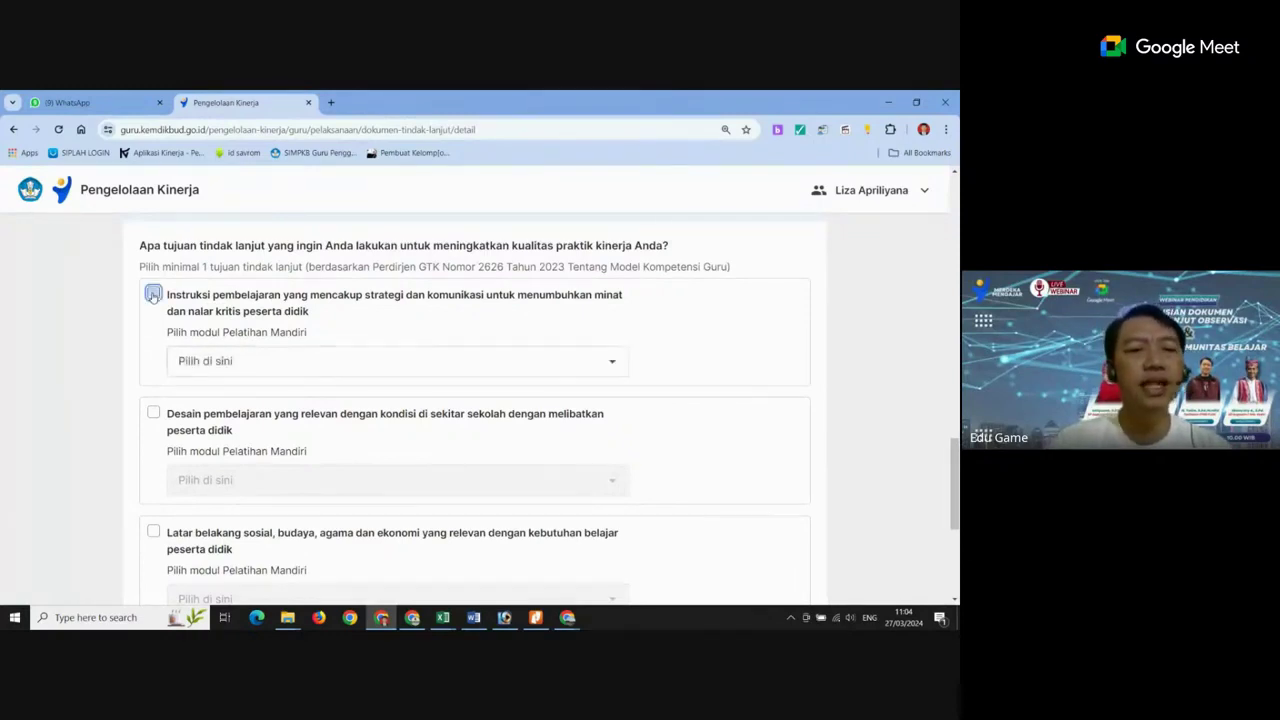
pyautogui.scroll(-1, 666, 357)
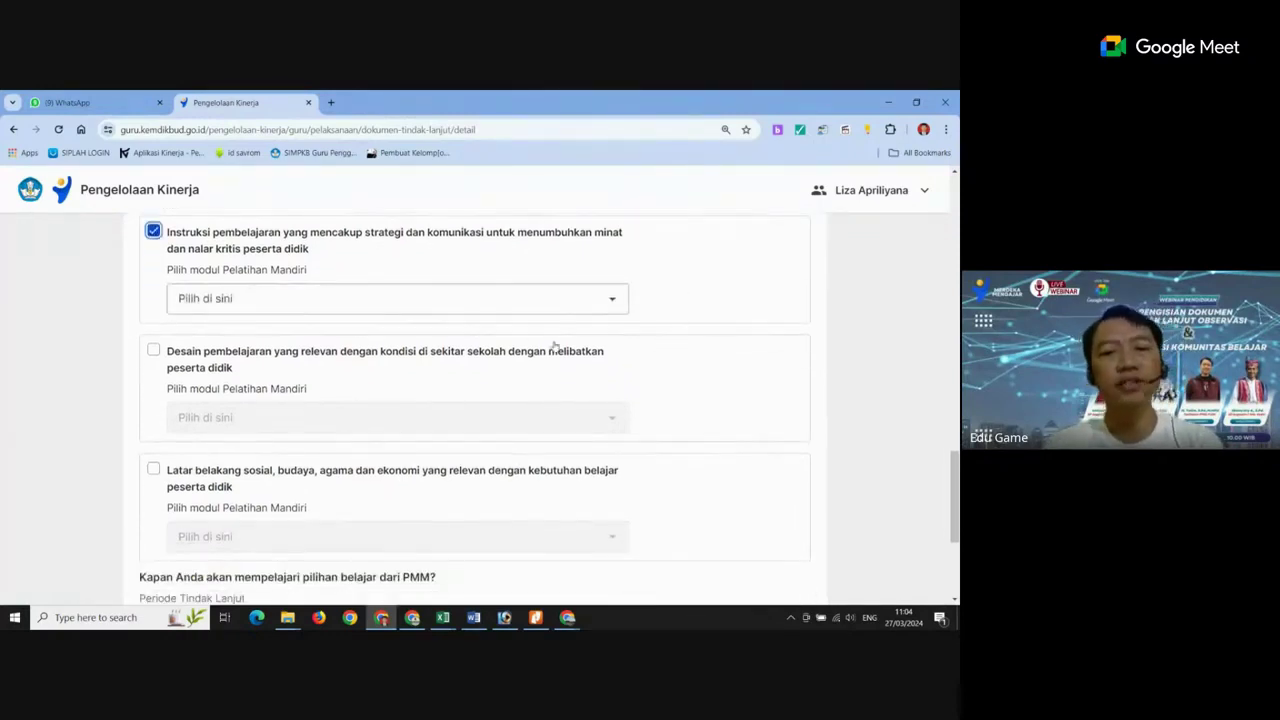
pyautogui.scroll(1, 551, 365)
pyautogui.click(551, 365)
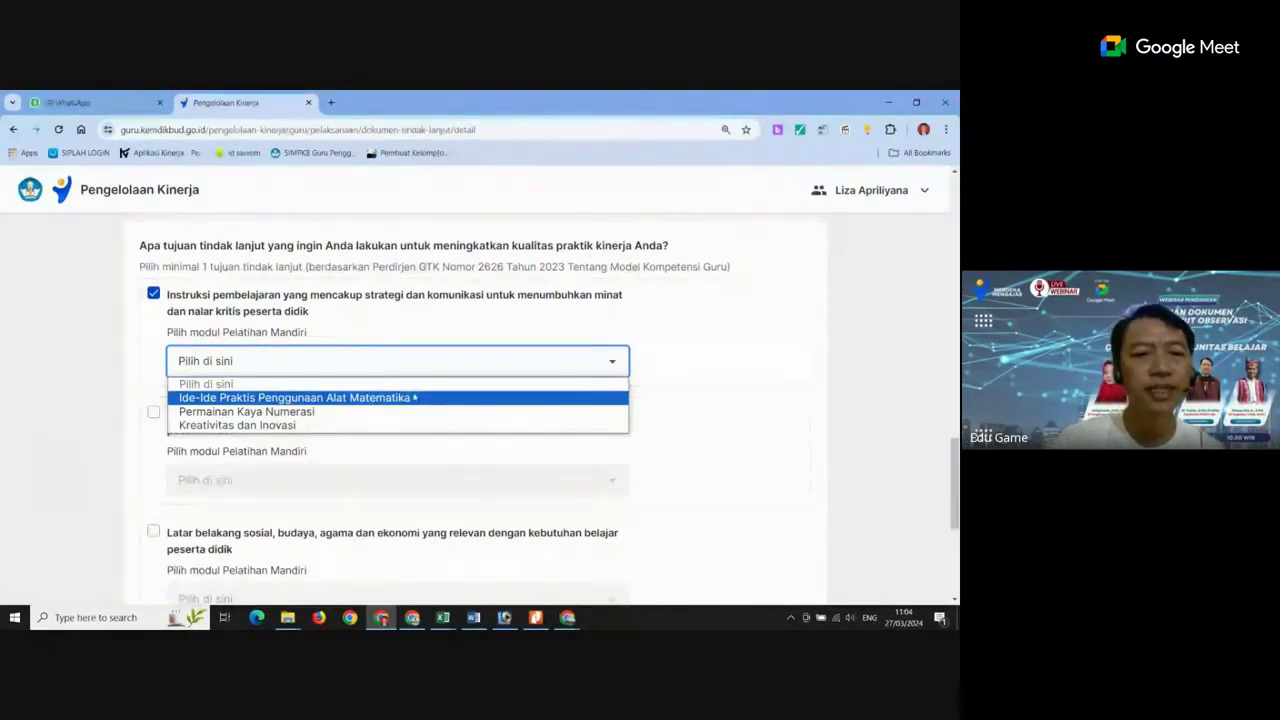
pyautogui.click(295, 425)
# Review the form's Periode Tindak Lanjut, Kebutuhan Dukungan and submission options, then the unfilled fields back up to Refleksi Guru
pyautogui.scroll(-5, 656, 383)
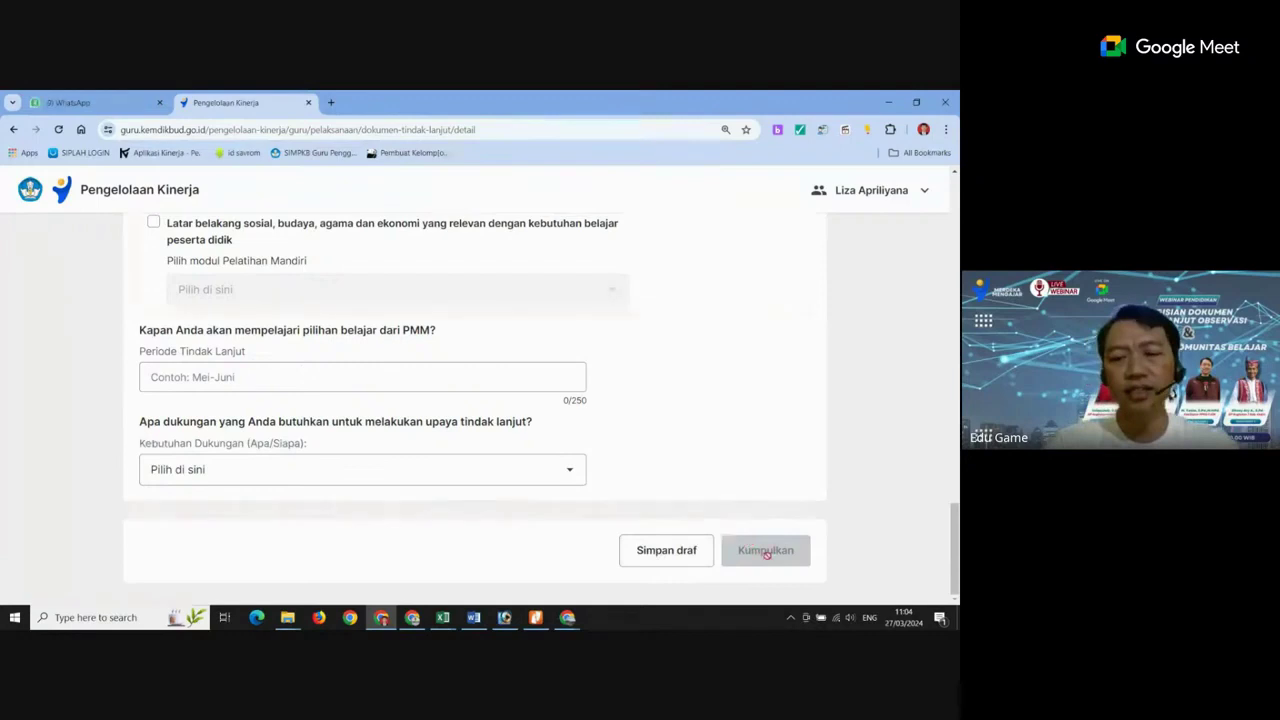
pyautogui.scroll(2, 612, 463)
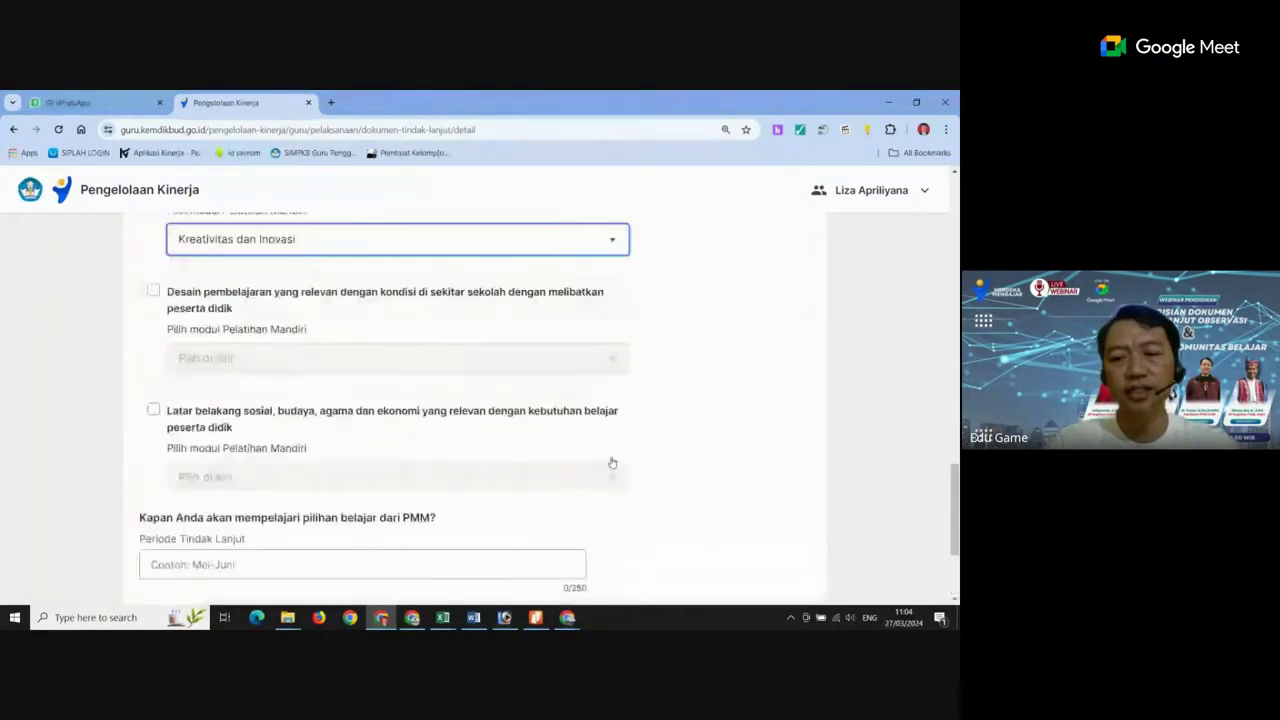
pyautogui.scroll(3, 612, 463)
pyautogui.scroll(6, 612, 463)
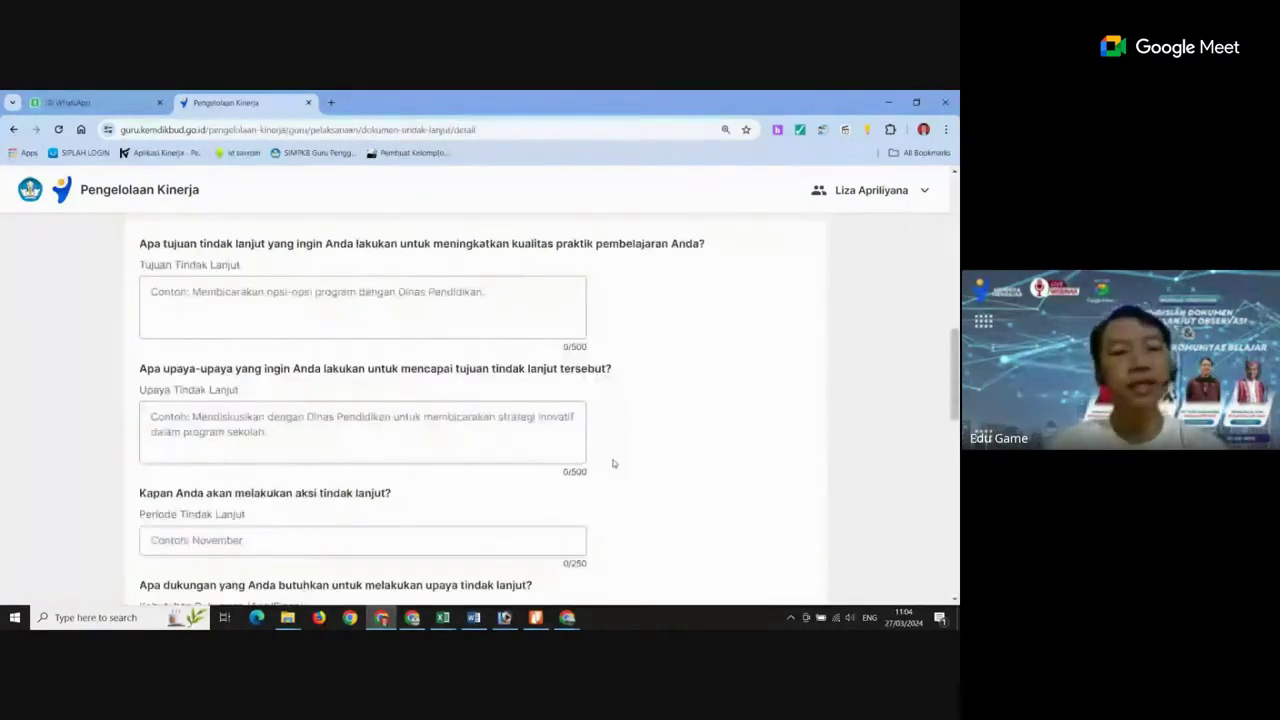
pyautogui.scroll(8, 540, 457)
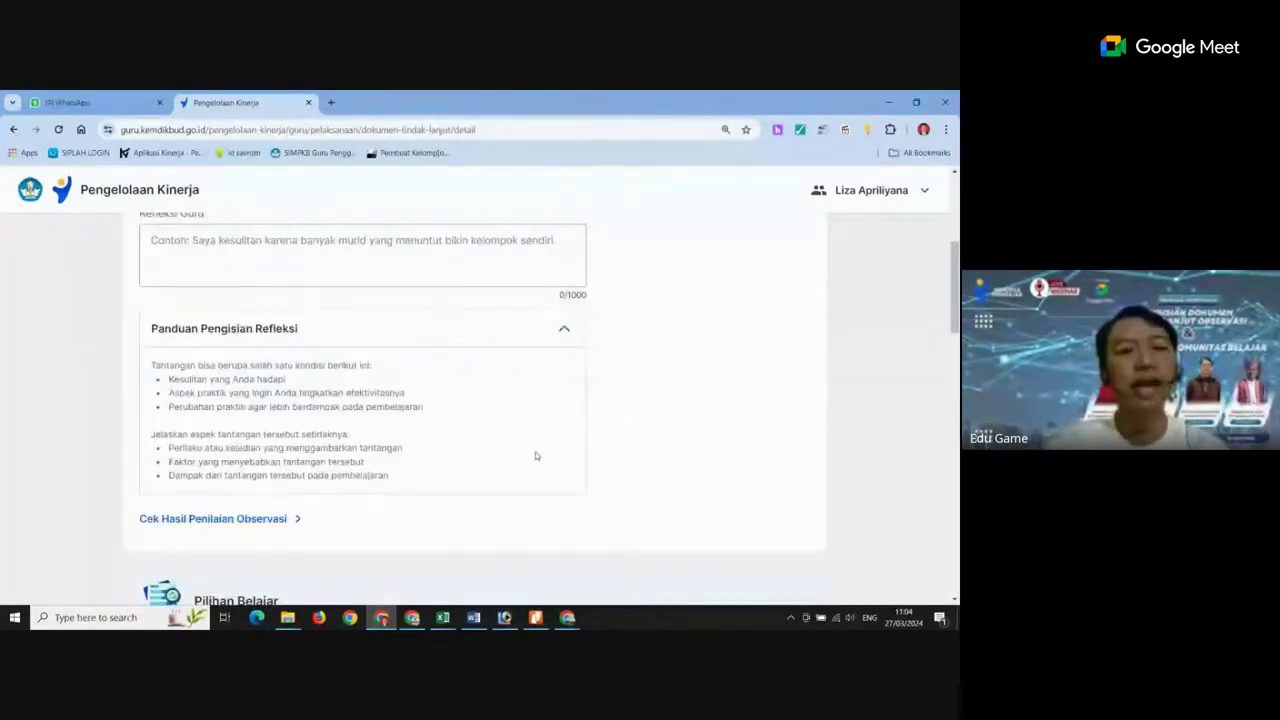
pyautogui.scroll(2, 537, 456)
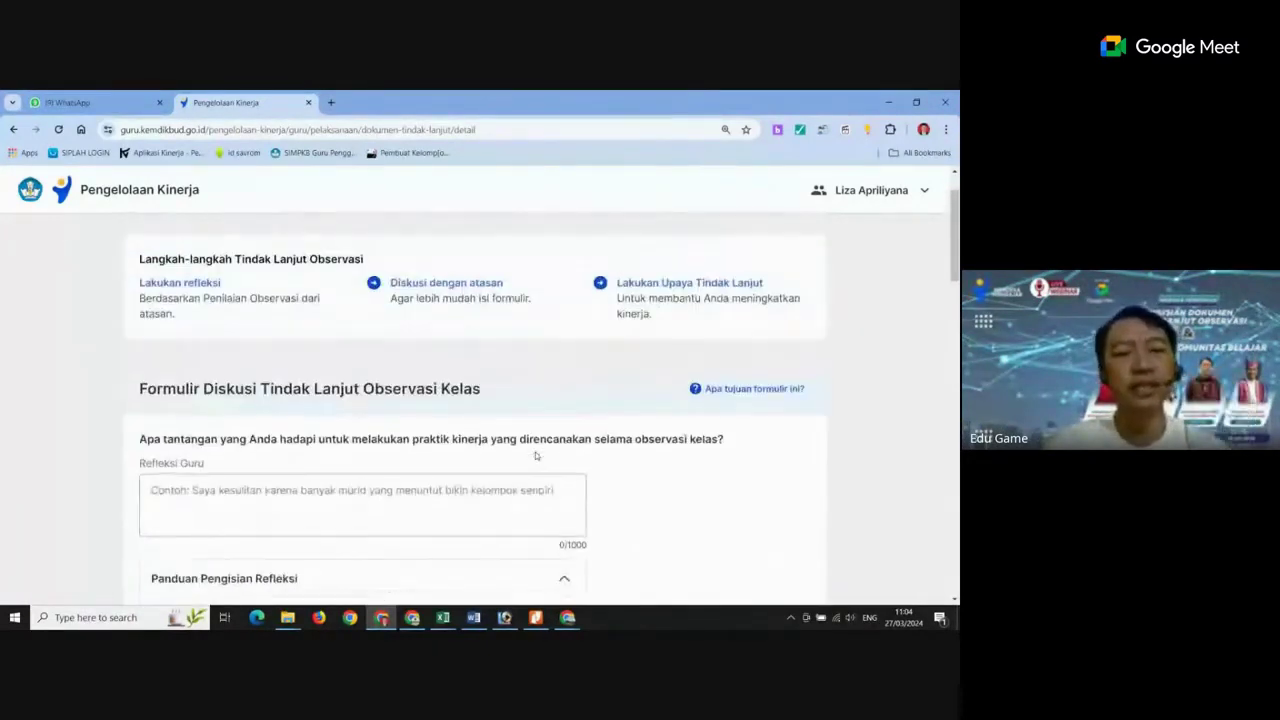
# Switch to the FORM C sheet of the Form Observasi Guru (2) workbook in Excel
pyautogui.moveTo(443, 617)
pyautogui.click(502, 561)
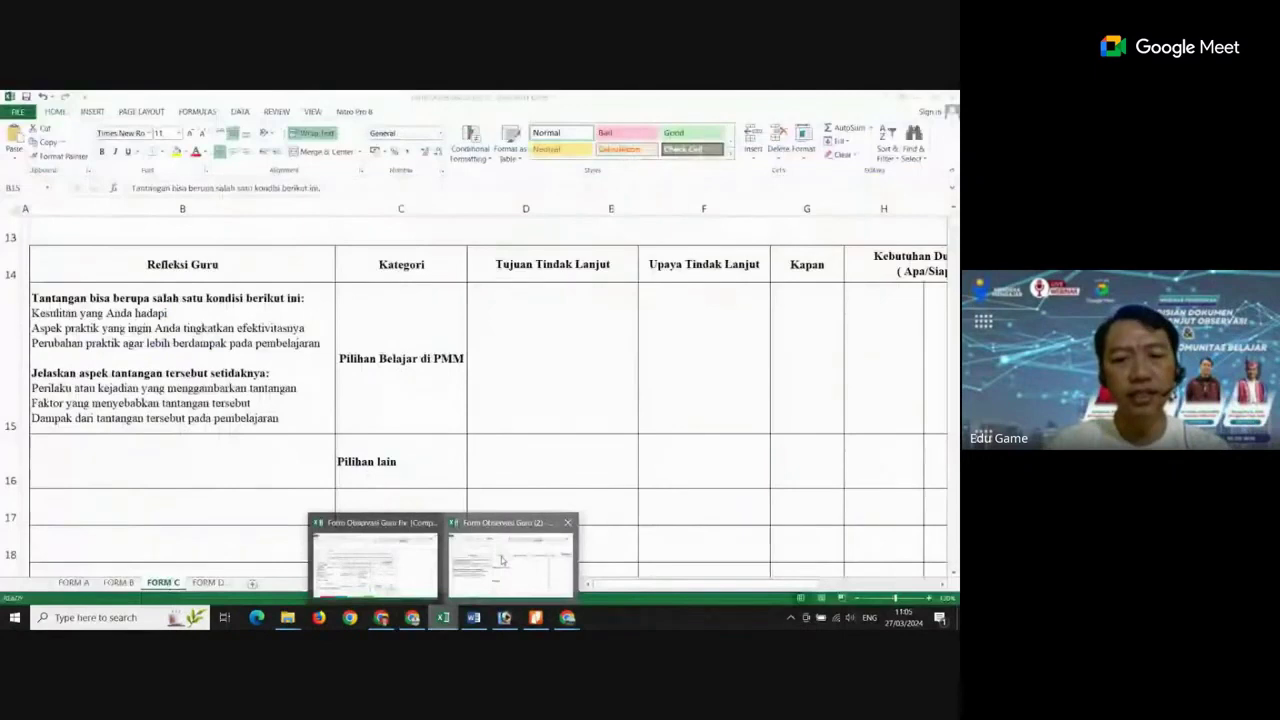
# Examine the Pilihan Belajar di PMM and Pilihan lain rows of FORM C beside the Refleksi Guru column
pyautogui.scroll(3, 293, 376)
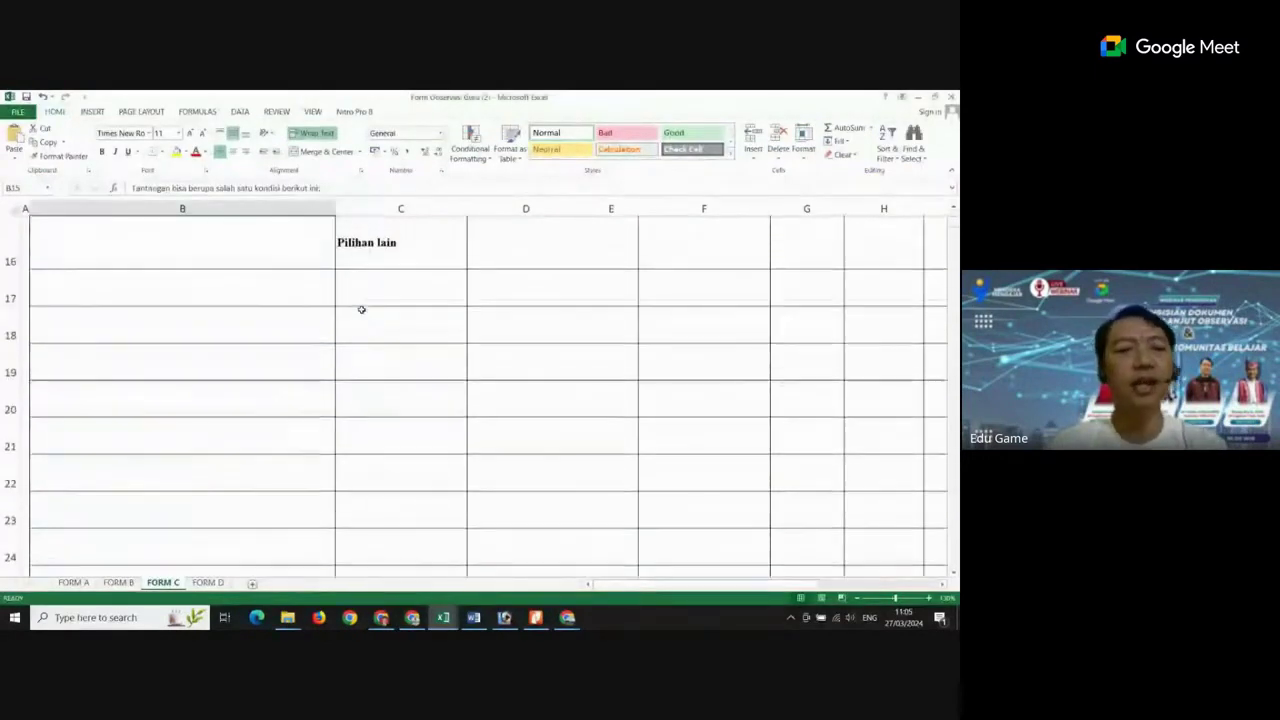
pyautogui.click(369, 470)
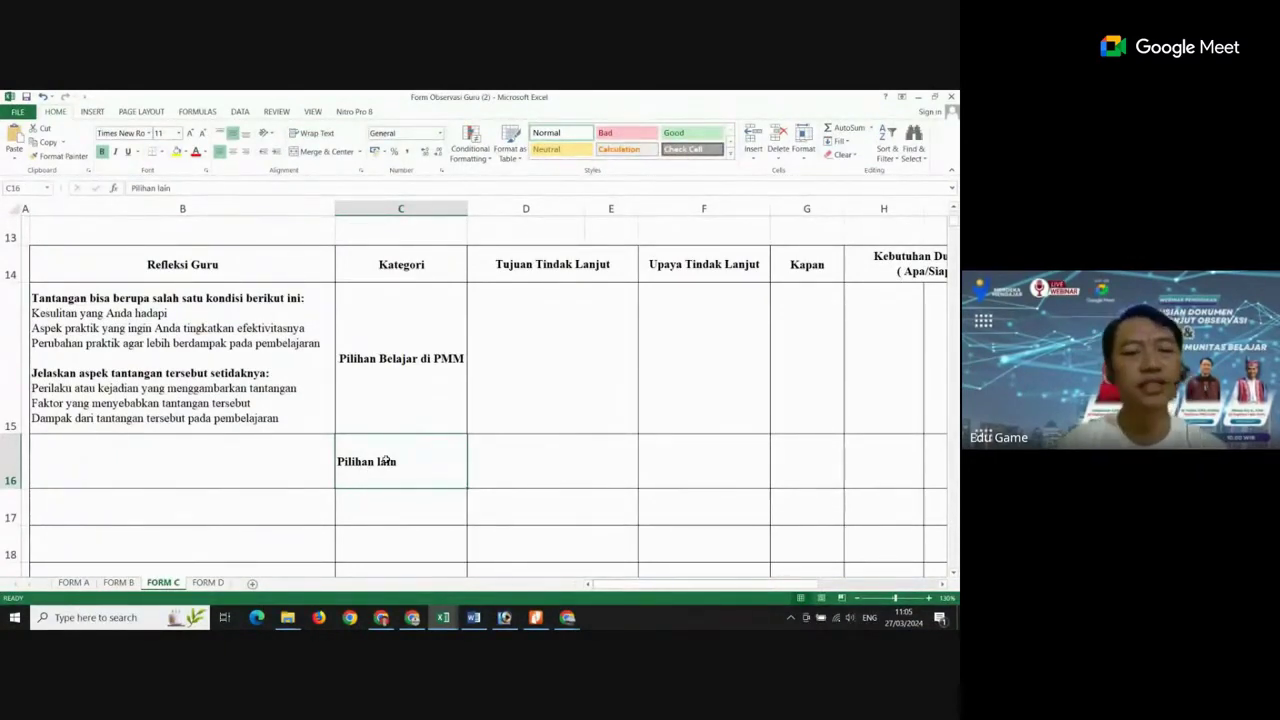
pyautogui.click(310, 474)
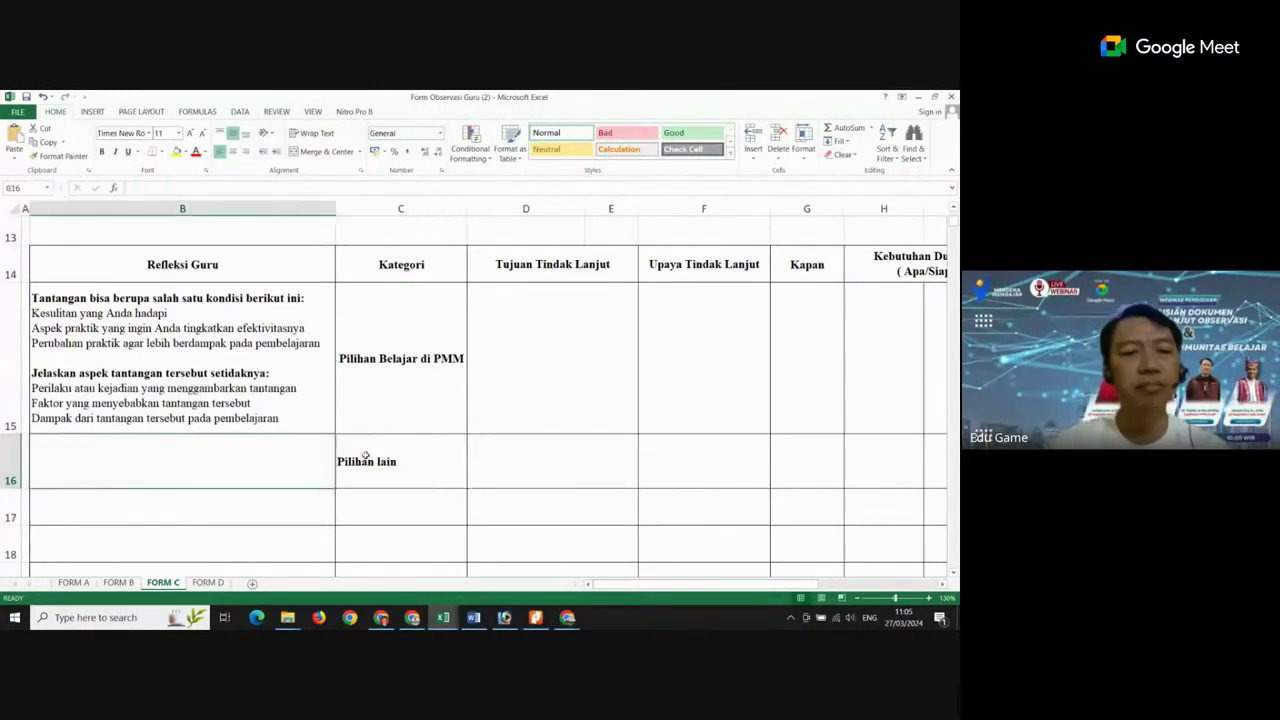
pyautogui.scroll(-1, 386, 465)
pyautogui.scroll(1, 386, 466)
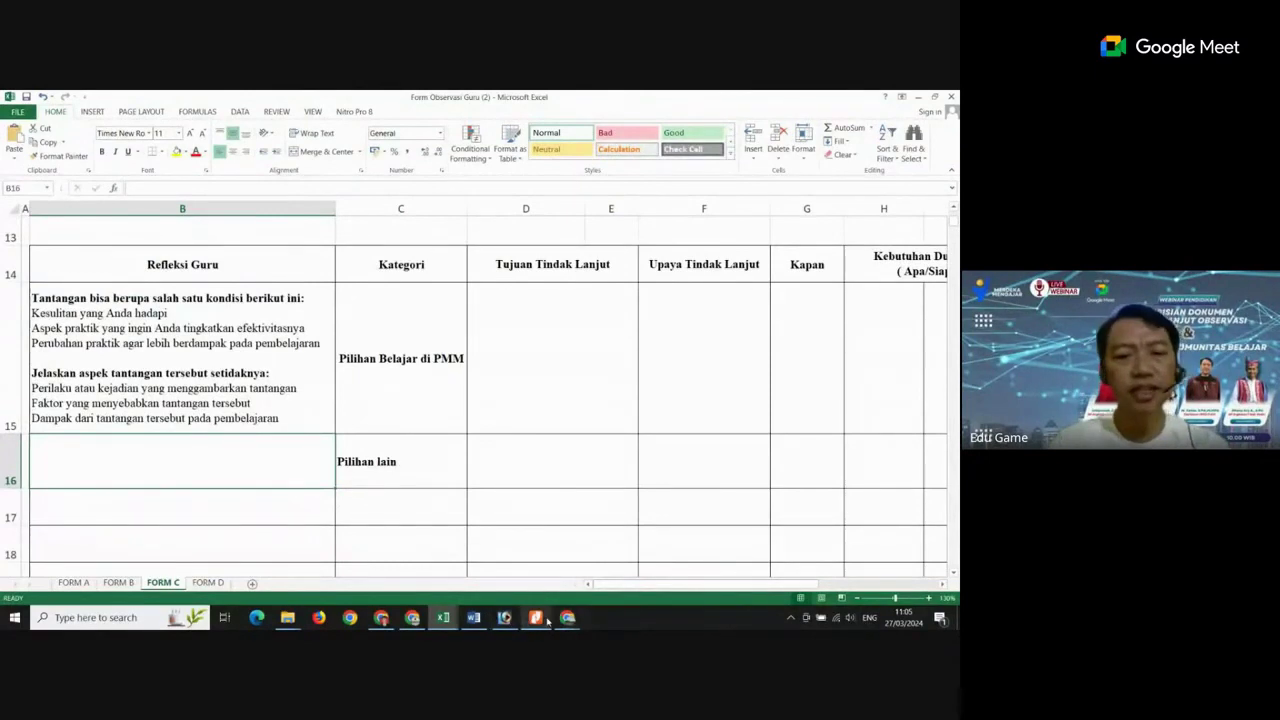
# Switch to Pengelolaan Kinerja in Chrome and read the Refleksi Guru question about challenges during the classroom observation
pyautogui.click(378, 618)
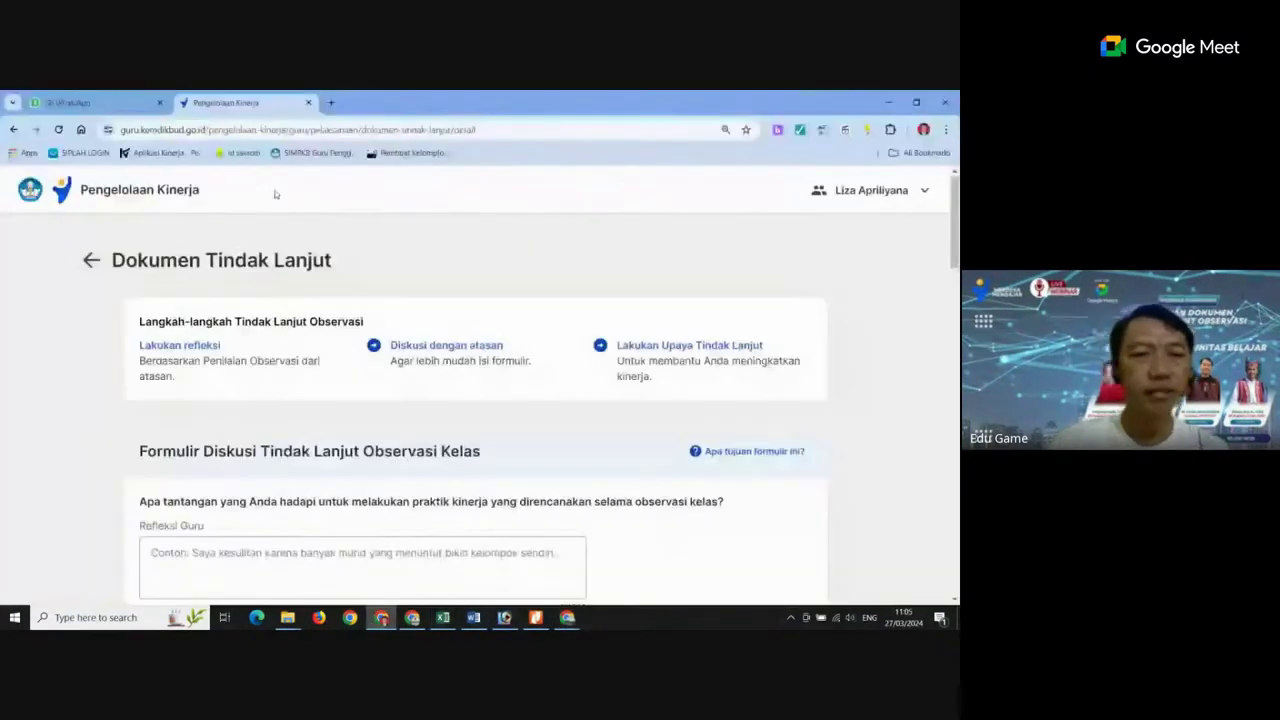
pyautogui.scroll(-3, 330, 483)
pyautogui.moveTo(139, 312); pyautogui.dragTo(415, 328)
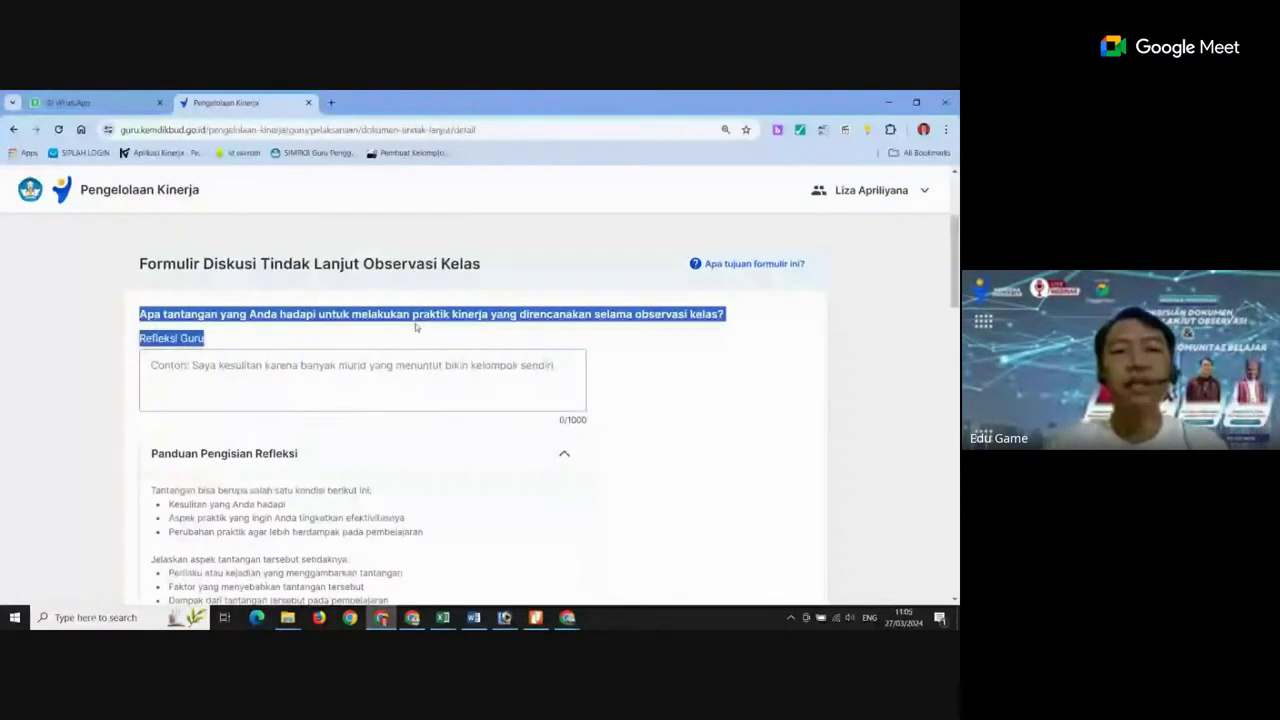
pyautogui.click(228, 330)
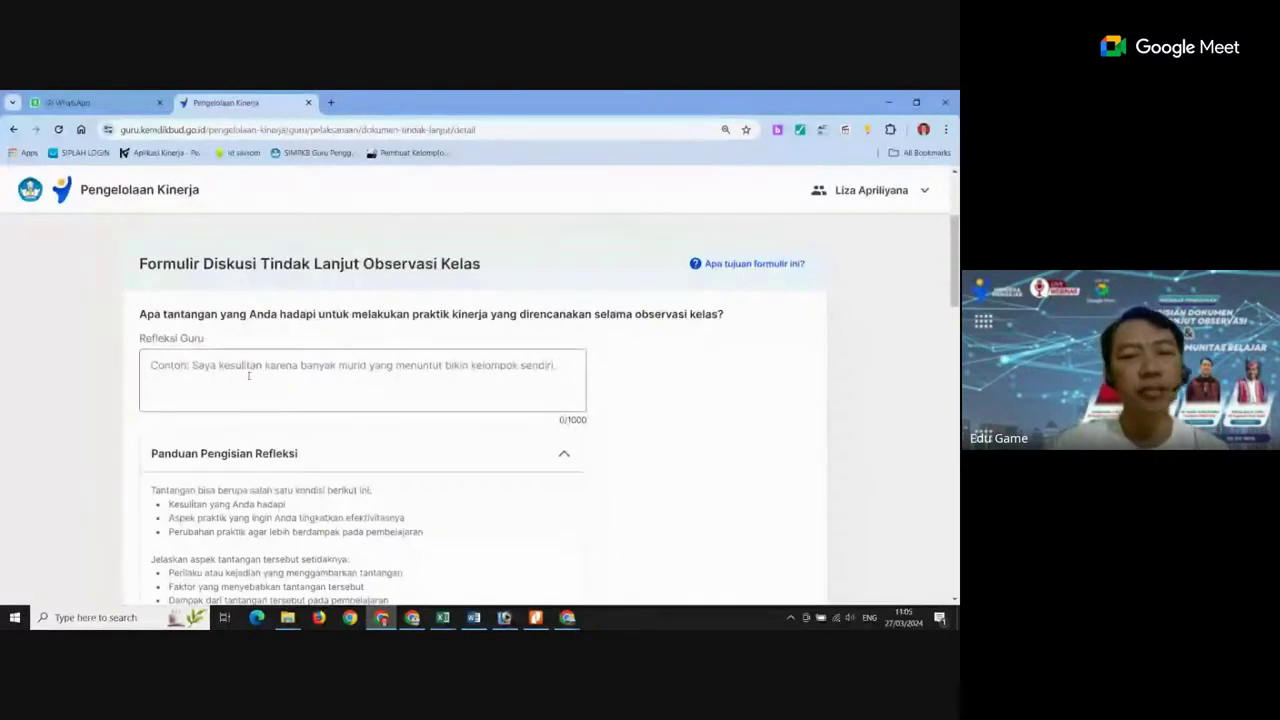
pyautogui.moveTo(570, 618)
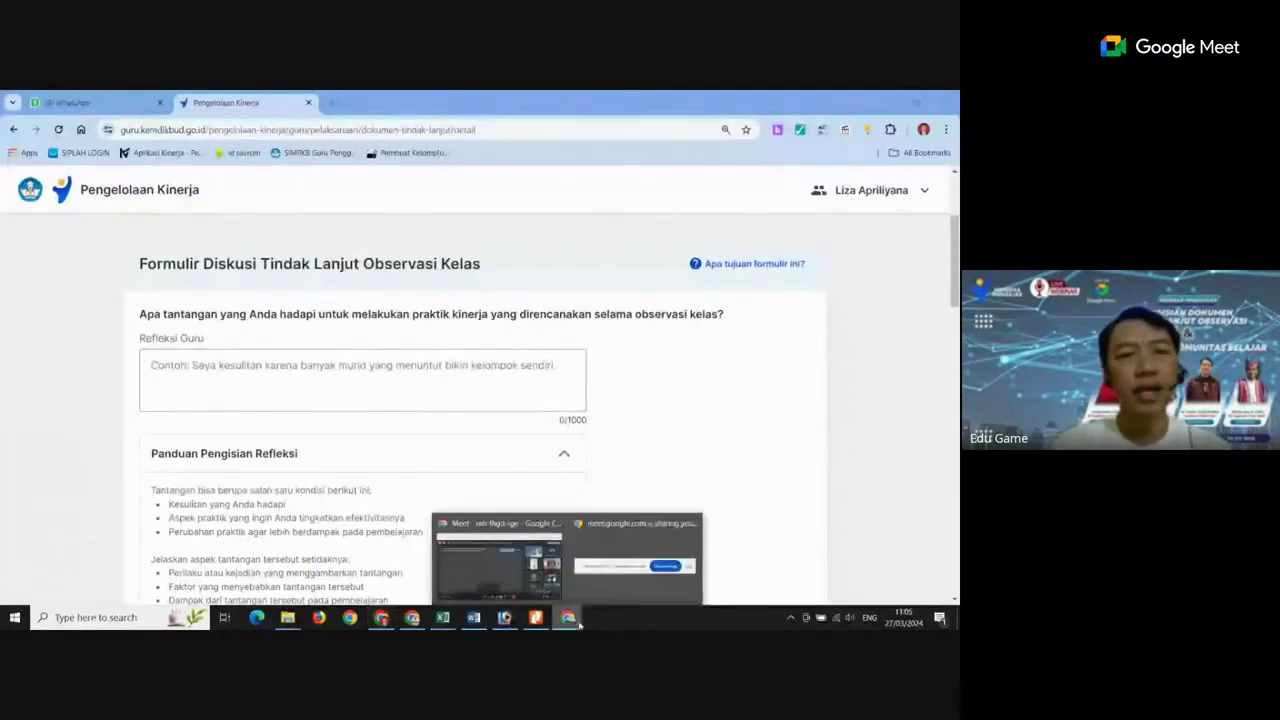
pyautogui.click(500, 550)
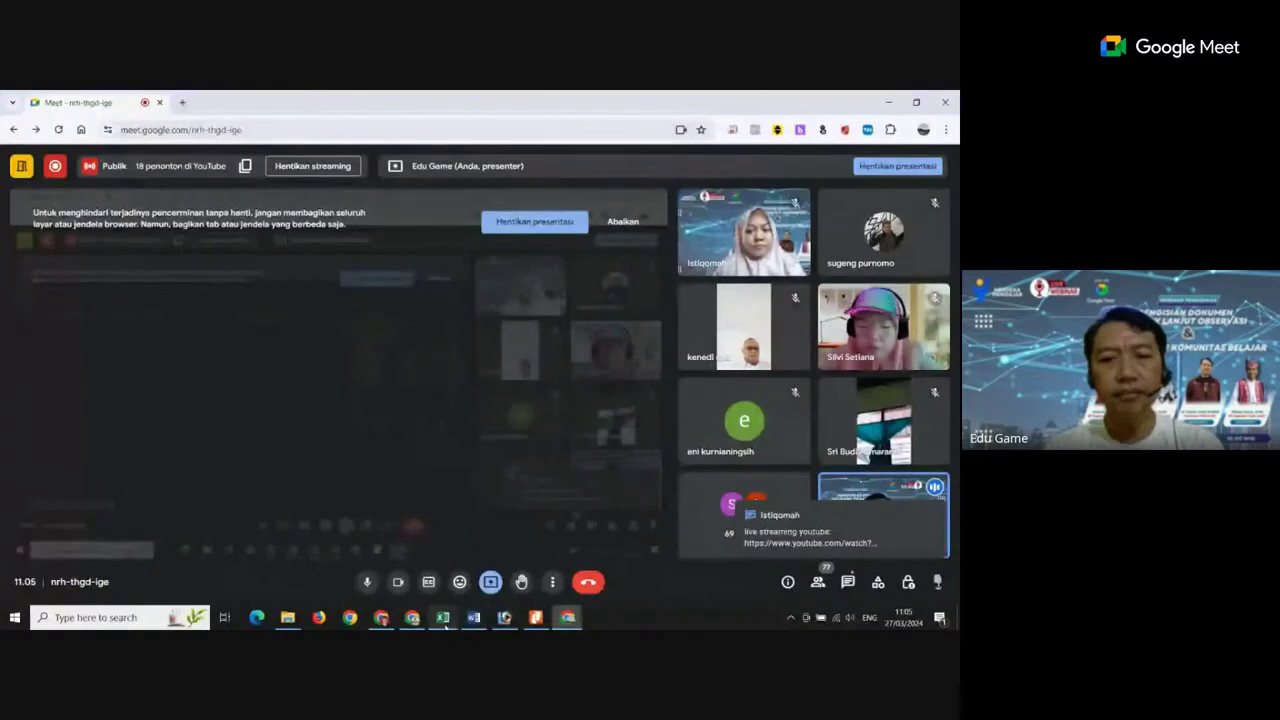
pyautogui.click(622, 223)
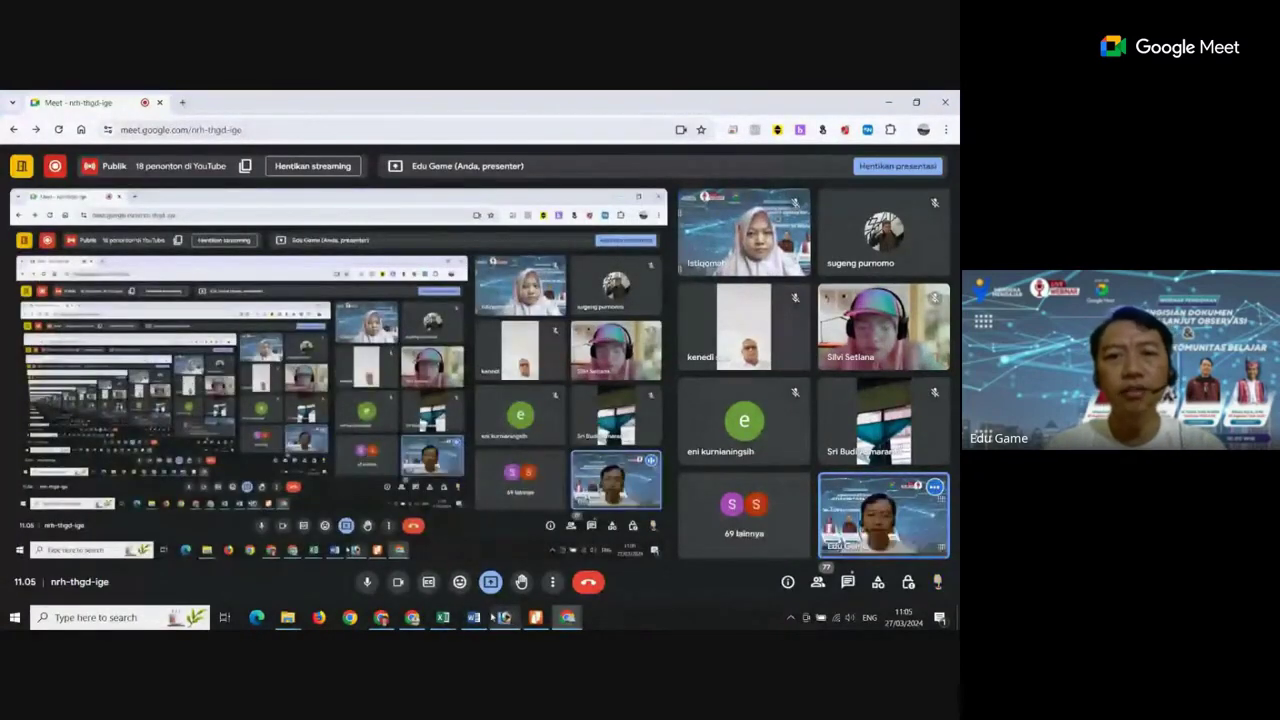
pyautogui.click(412, 617)
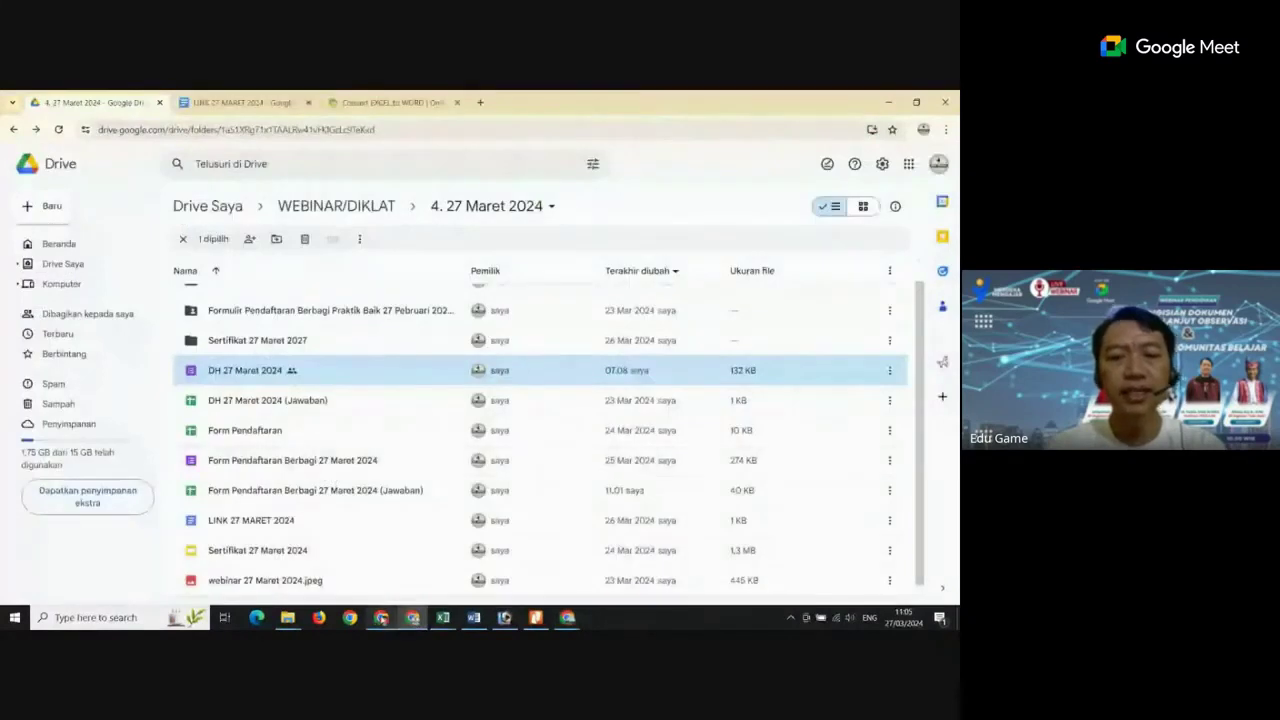
pyautogui.hotkey('alt', 'Tab')
# Read the Panduan Pengisian Refleksi under Refleksi Guru, focusing on the three conditions that count as a challenge
pyautogui.scroll(-1, 354, 385)
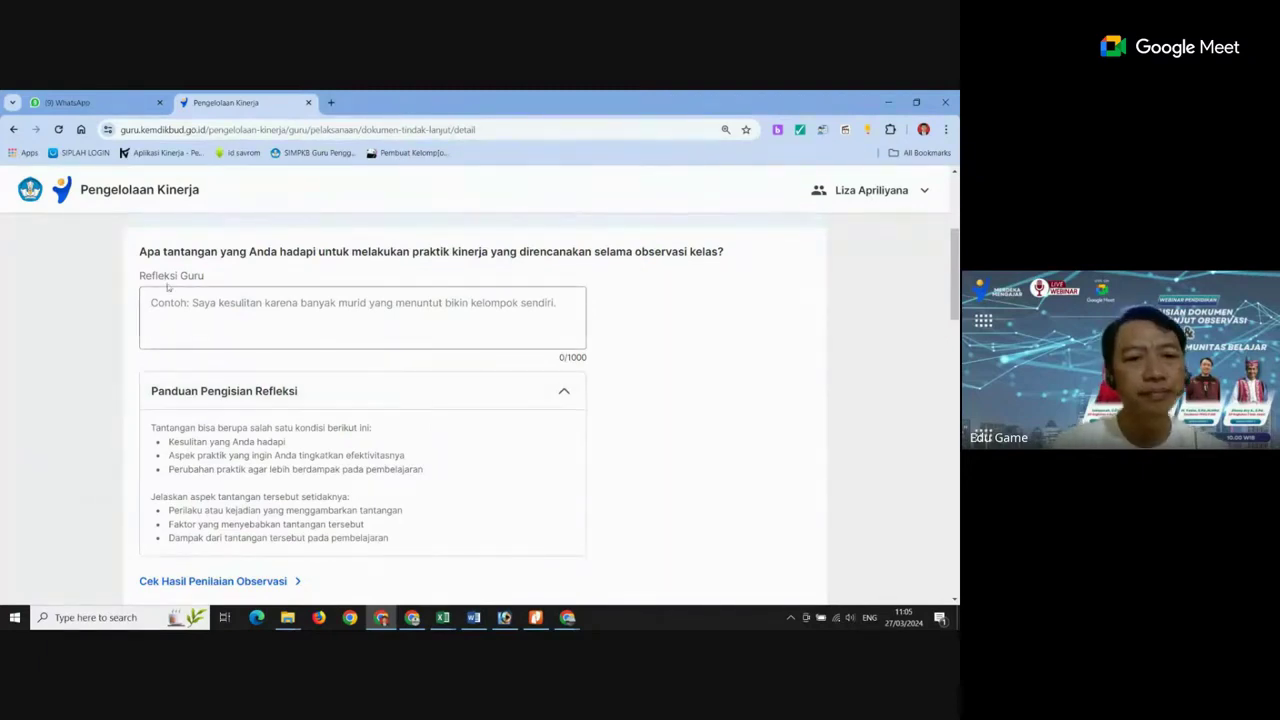
pyautogui.moveTo(139, 276); pyautogui.dragTo(207, 280)
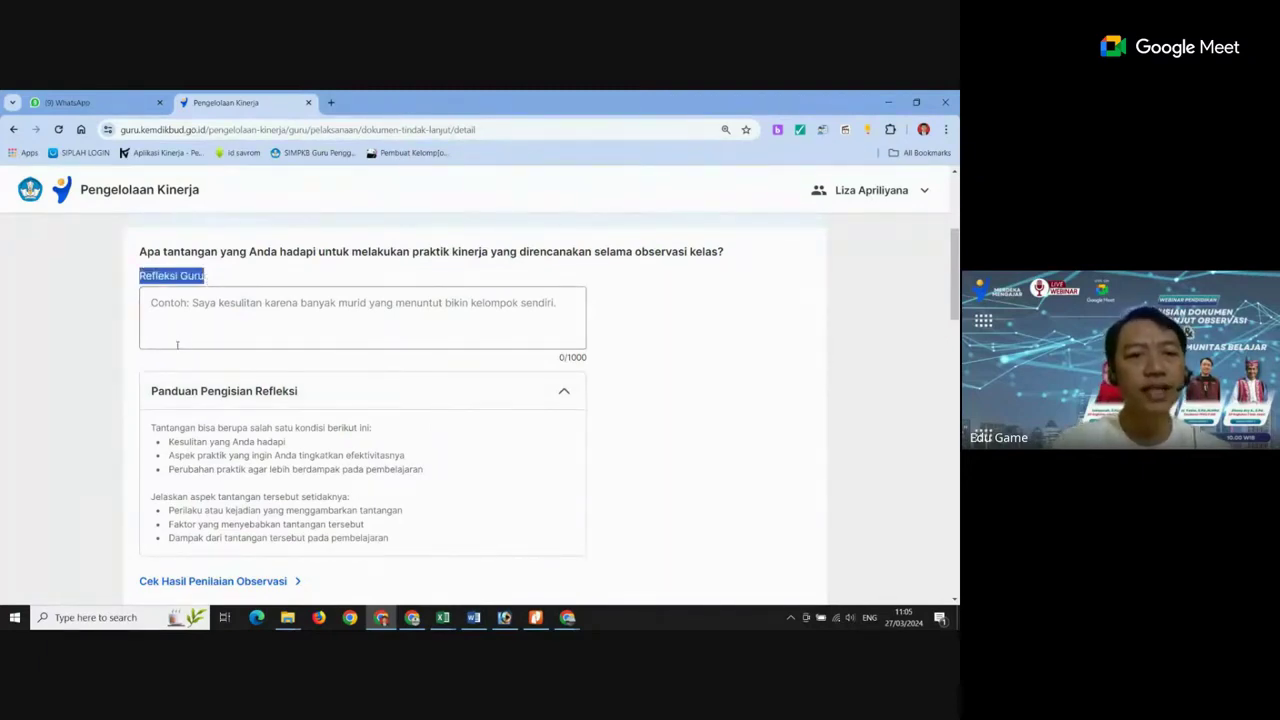
pyautogui.click(201, 295)
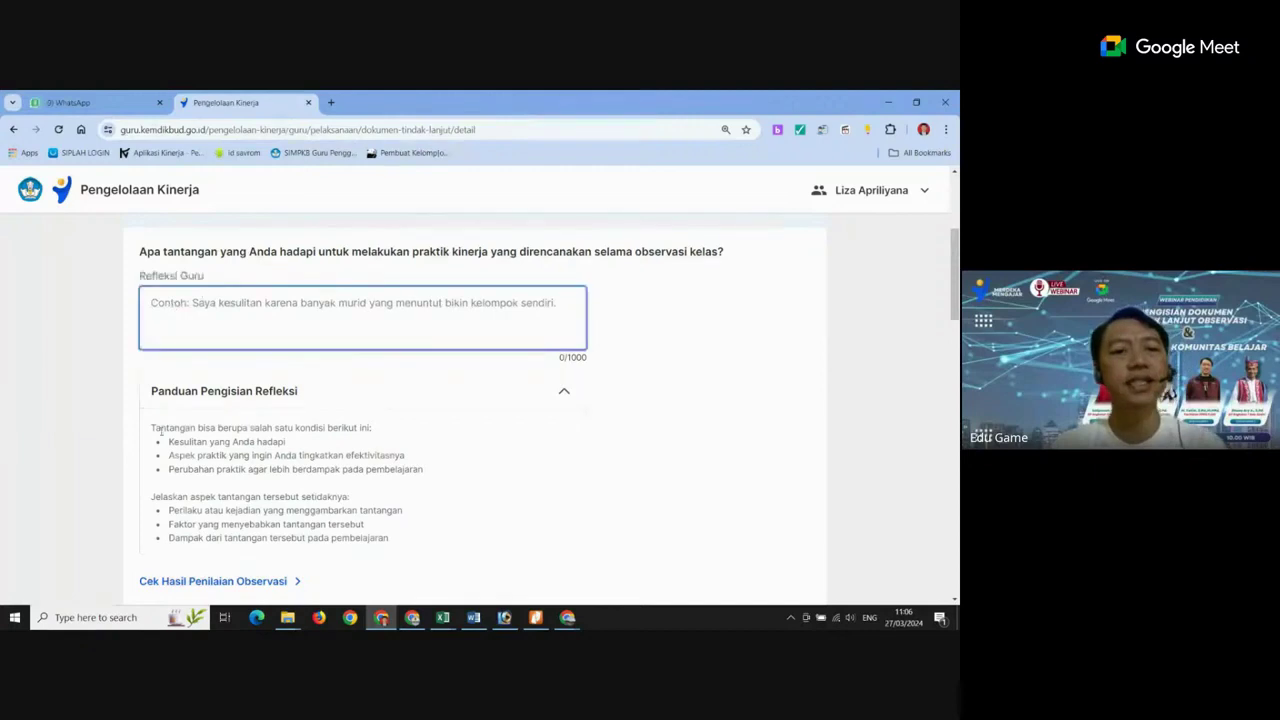
pyautogui.moveTo(165, 438); pyautogui.dragTo(442, 470)
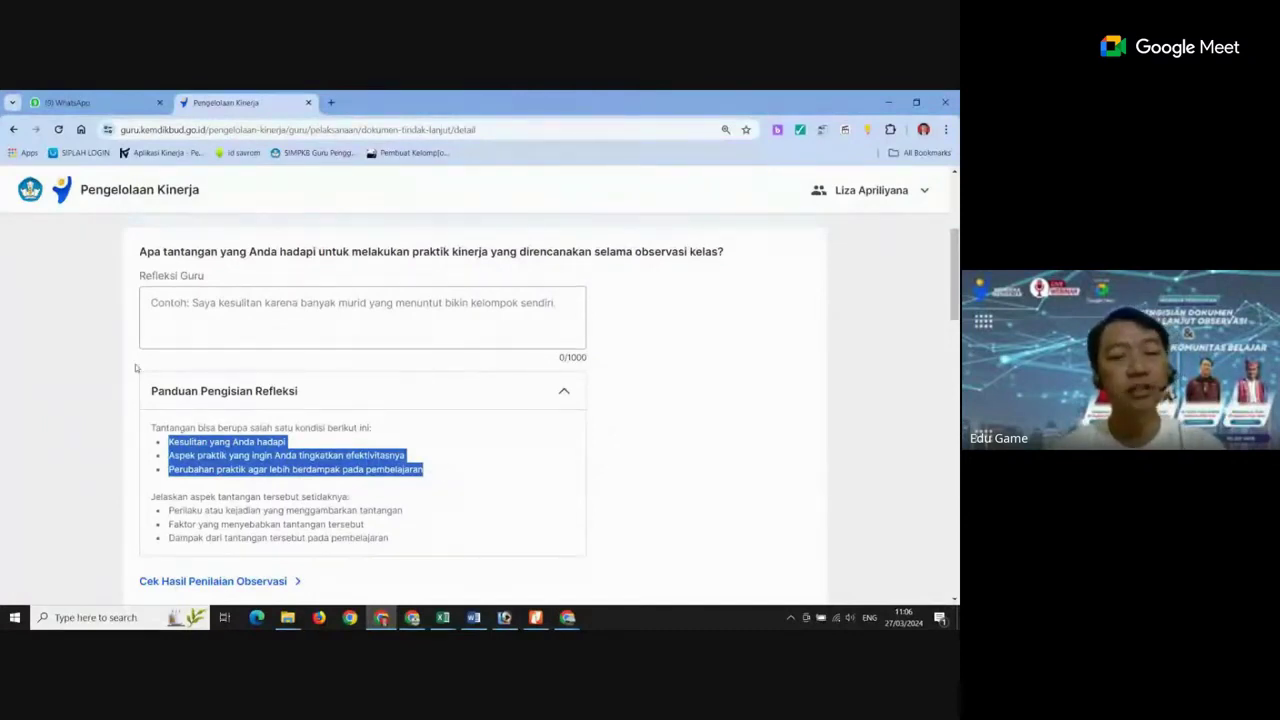
pyautogui.click(207, 305)
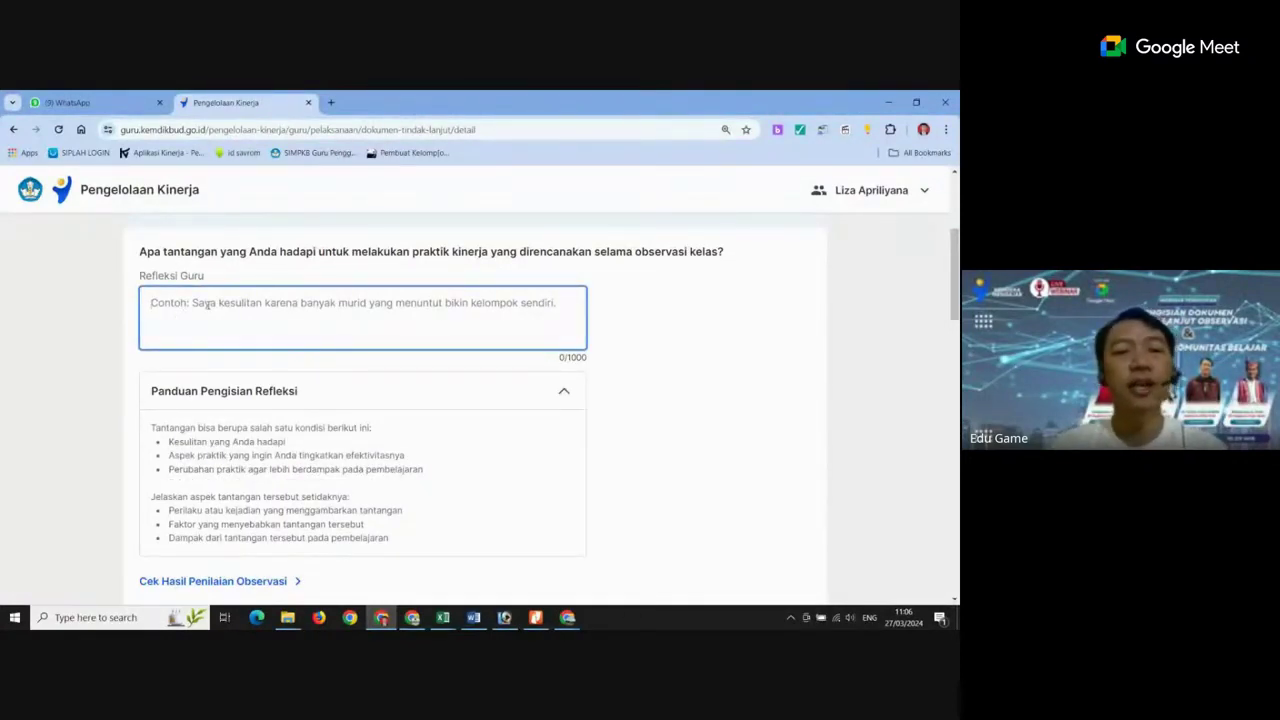
# Leave the Dokumen Tindak Lanjut form and save it as a draft
pyautogui.scroll(2, 298, 275)
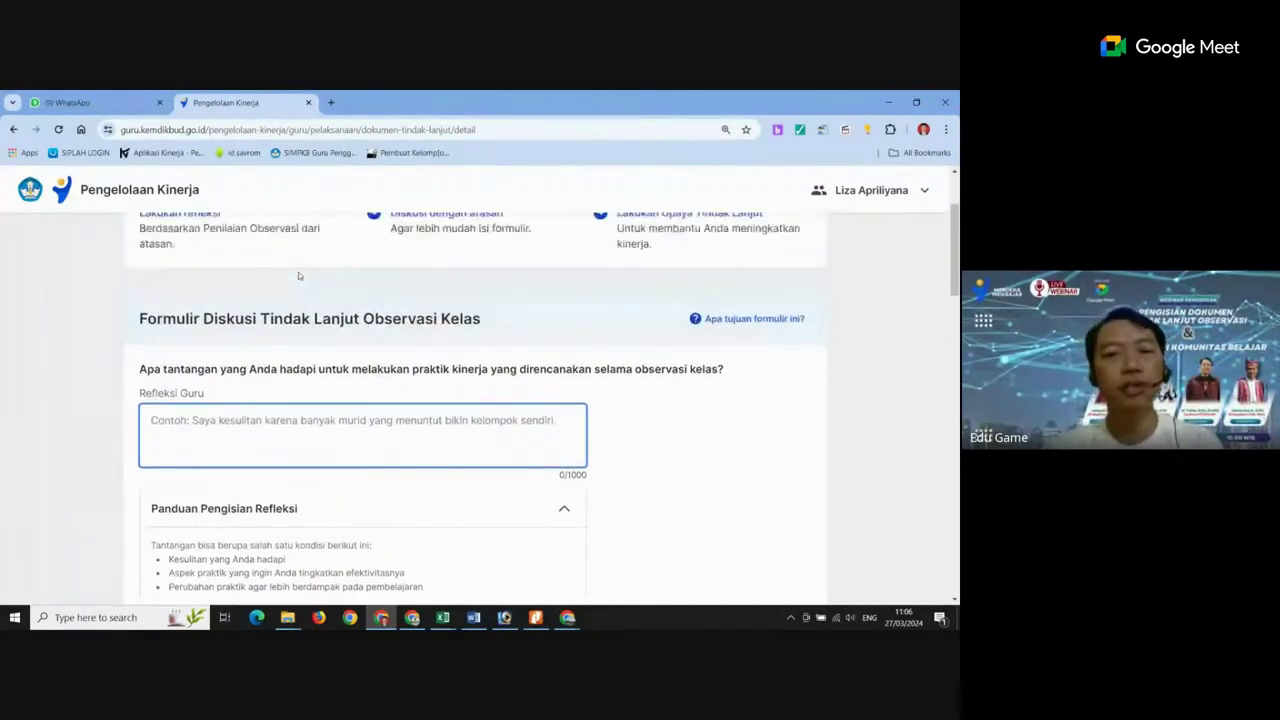
pyautogui.scroll(1, 298, 275)
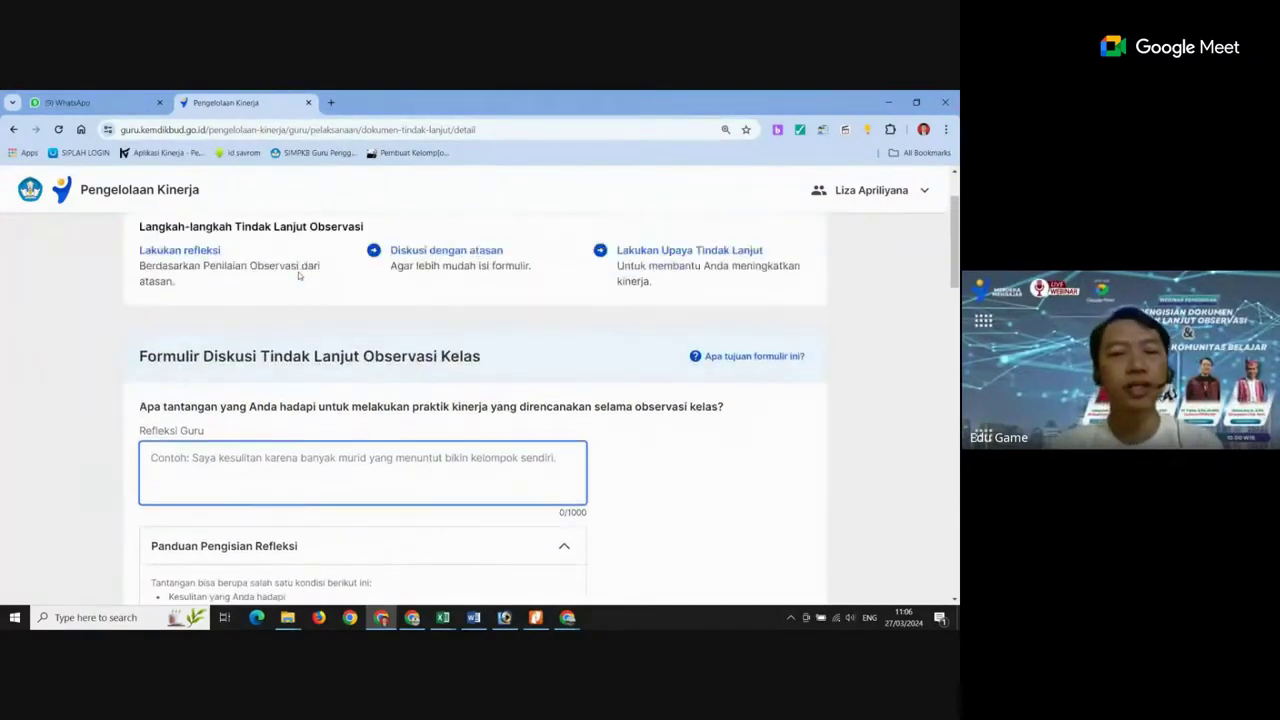
pyautogui.scroll(1, 284, 284)
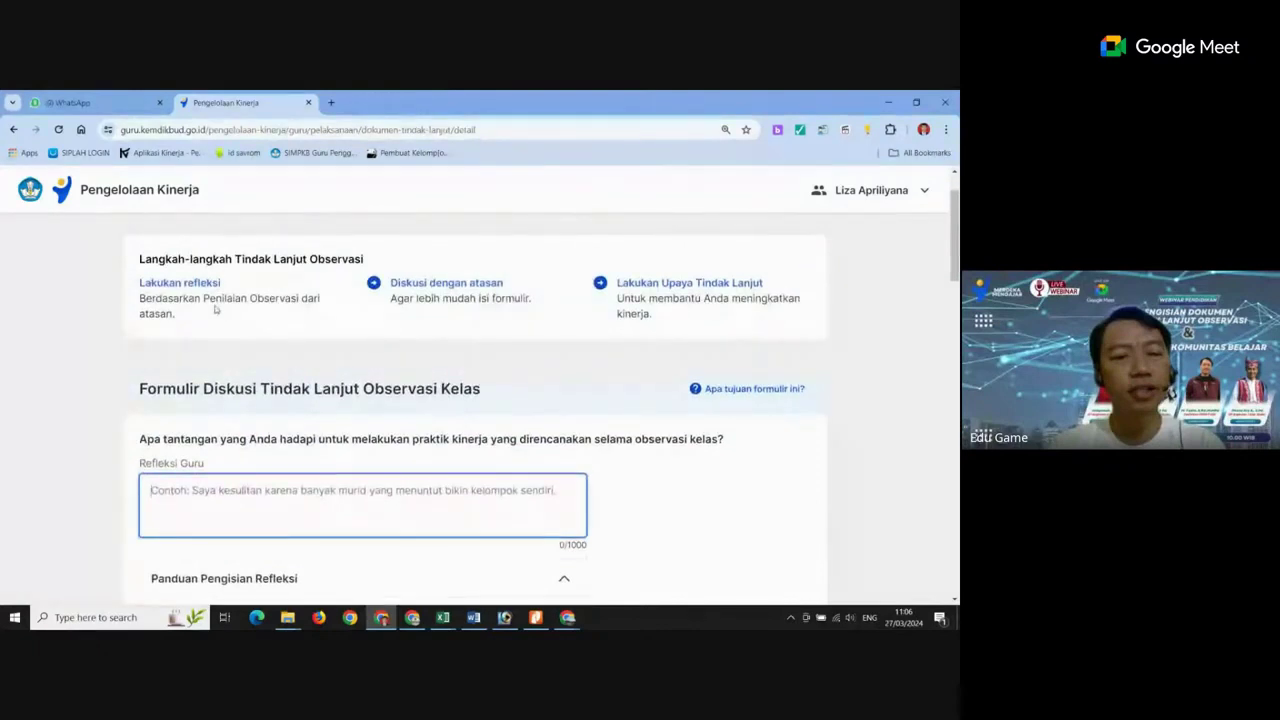
pyautogui.scroll(1, 113, 285)
pyautogui.click(91, 263)
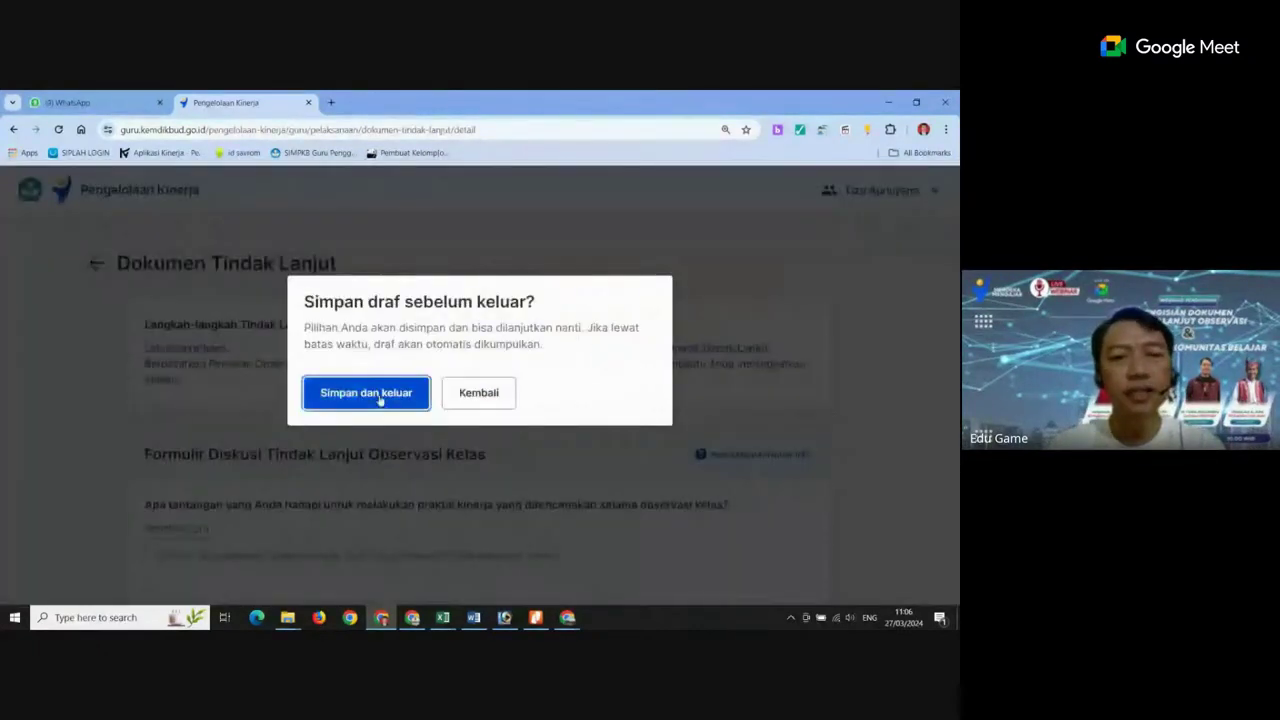
pyautogui.click(380, 400)
# Open the details of the supervisor's observation and review the Aktivitas Interaktif indicator, the teacher's Target Perilaku and Upaya Mempelajari
pyautogui.scroll(-5, 239, 376)
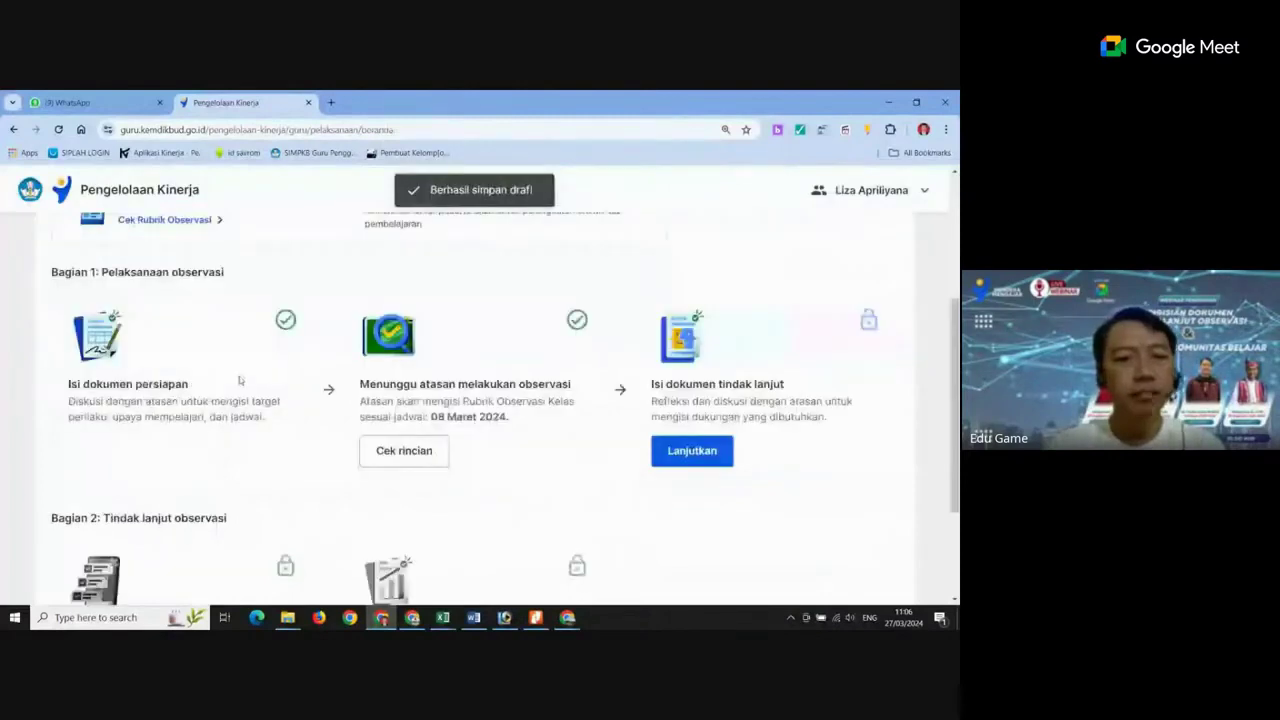
pyautogui.scroll(-1, 239, 376)
pyautogui.scroll(1, 641, 372)
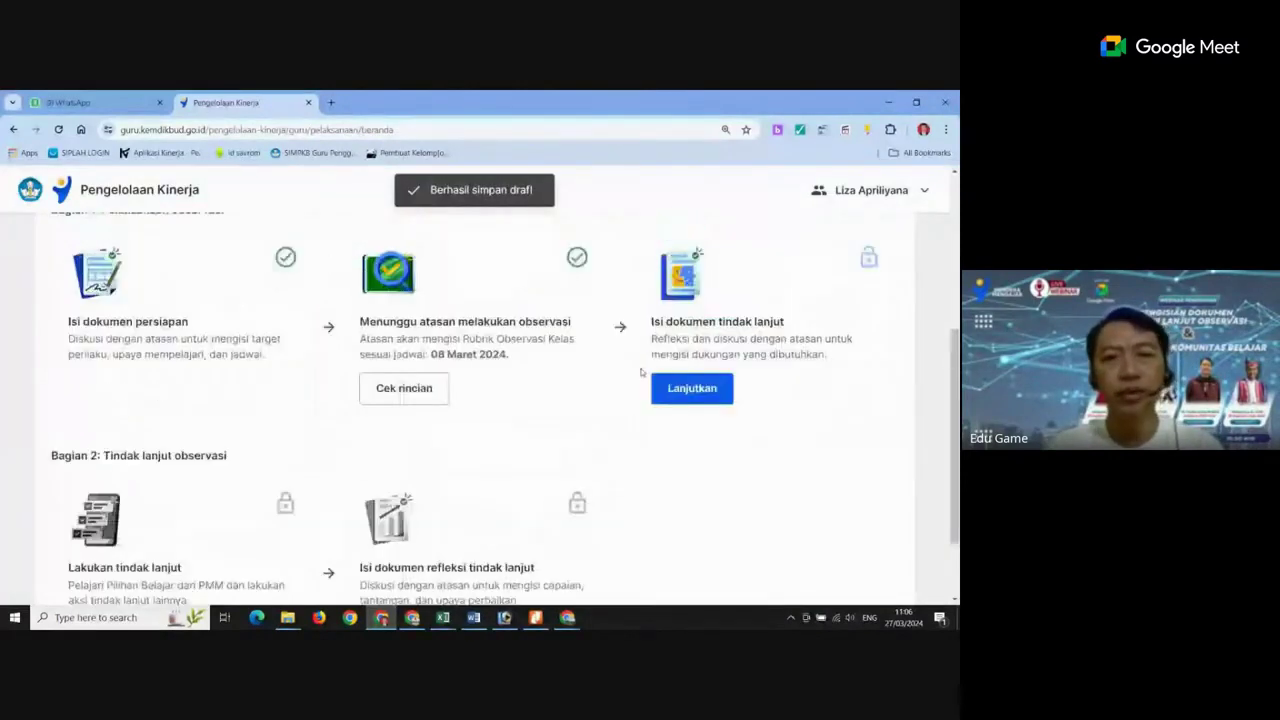
pyautogui.click(392, 397)
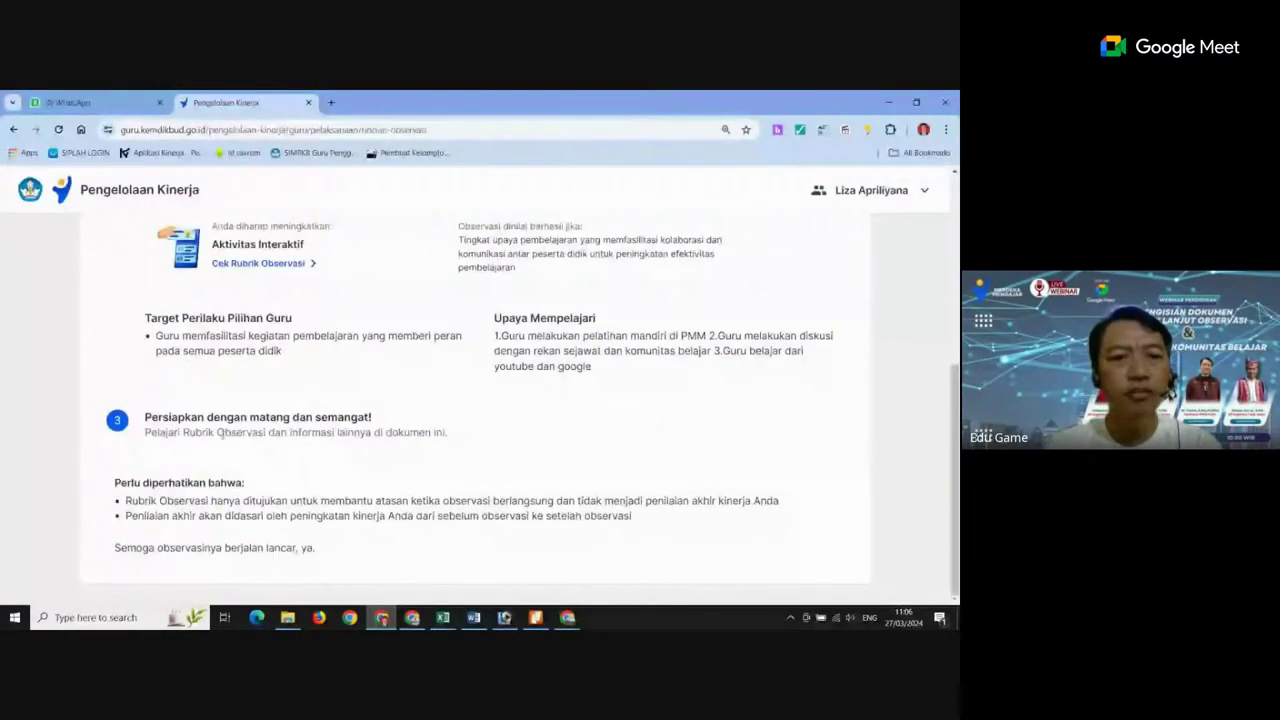
pyautogui.scroll(2, 184, 366)
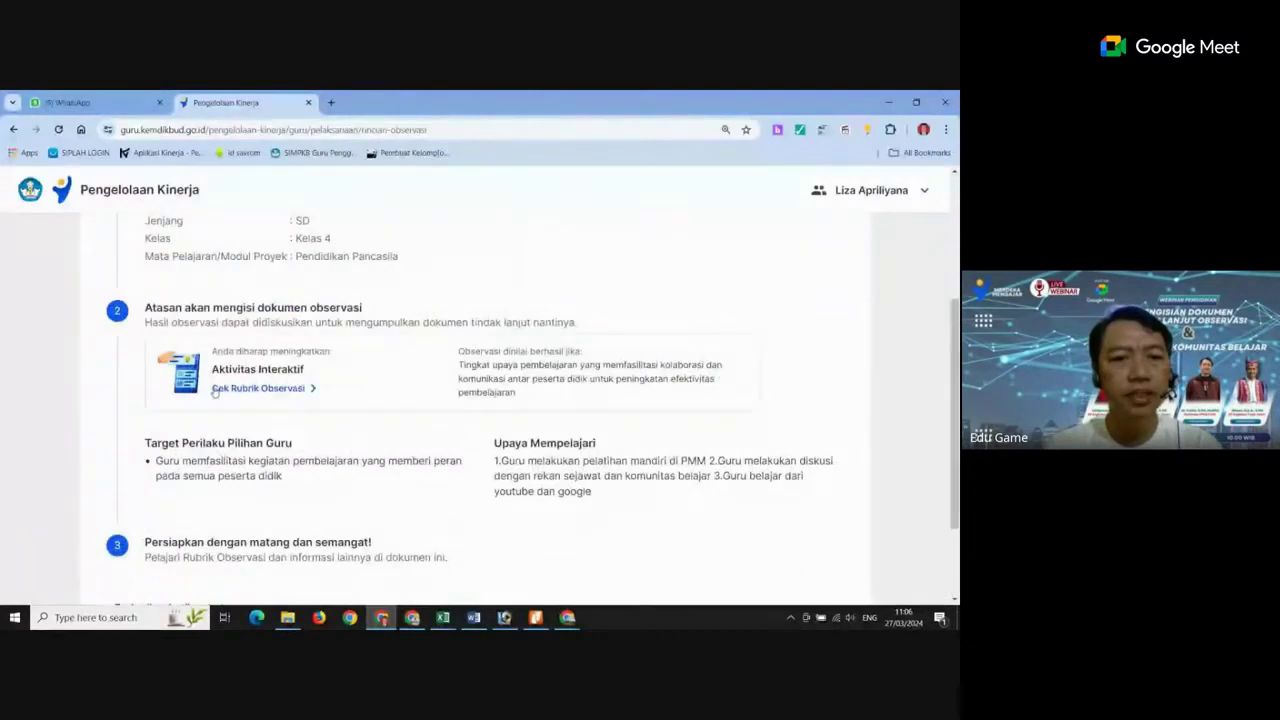
pyautogui.moveTo(214, 369); pyautogui.dragTo(304, 370)
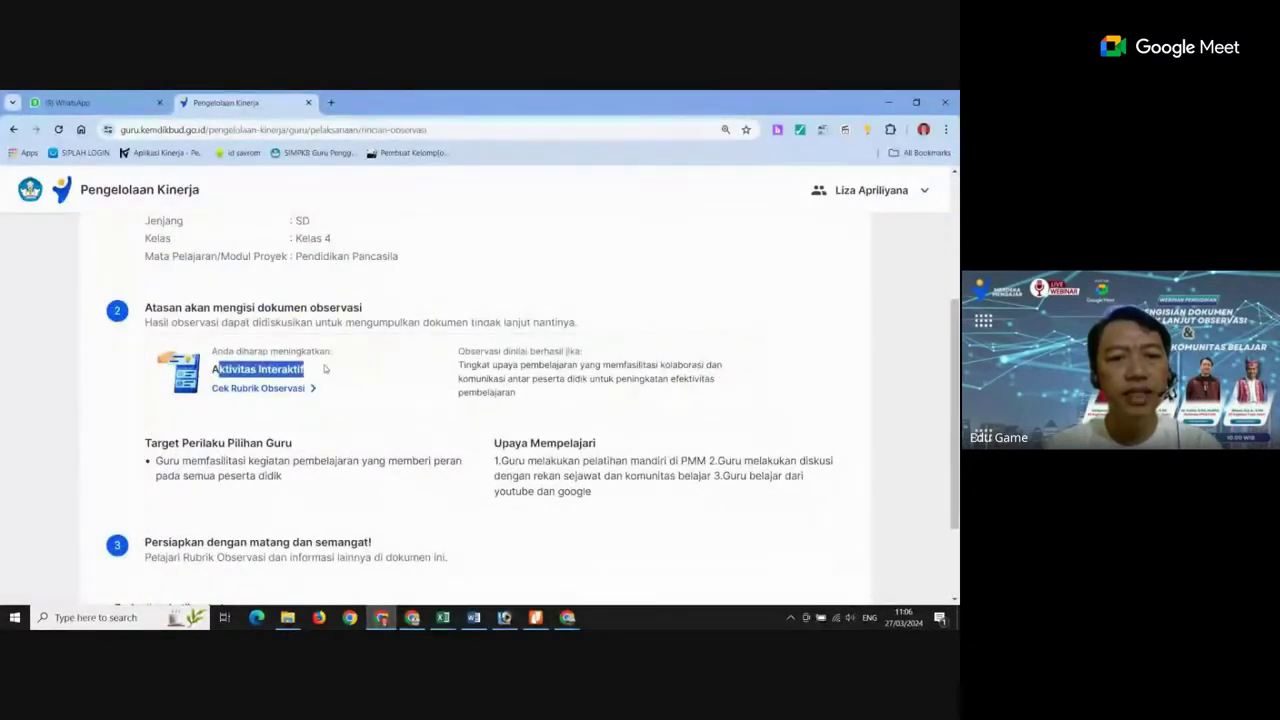
pyautogui.moveTo(210, 369); pyautogui.dragTo(304, 370)
pyautogui.scroll(-3, 486, 339)
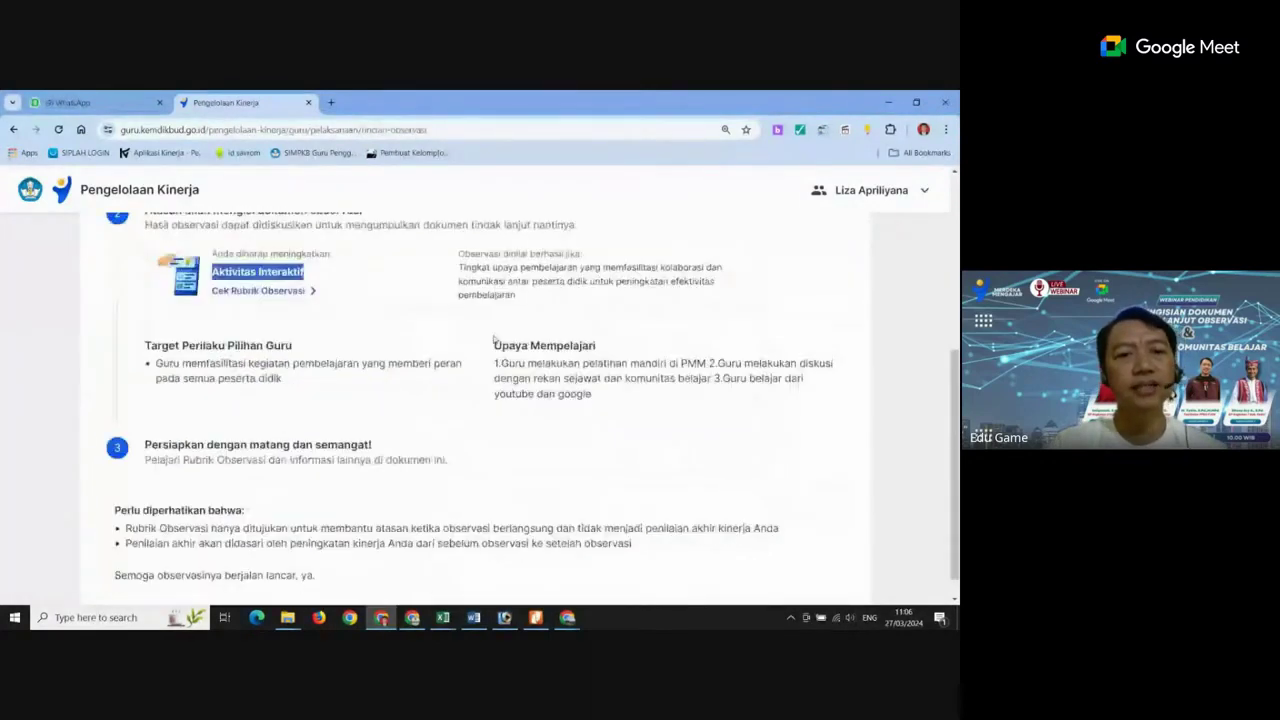
pyautogui.scroll(5, 616, 376)
pyautogui.scroll(-4, 615, 376)
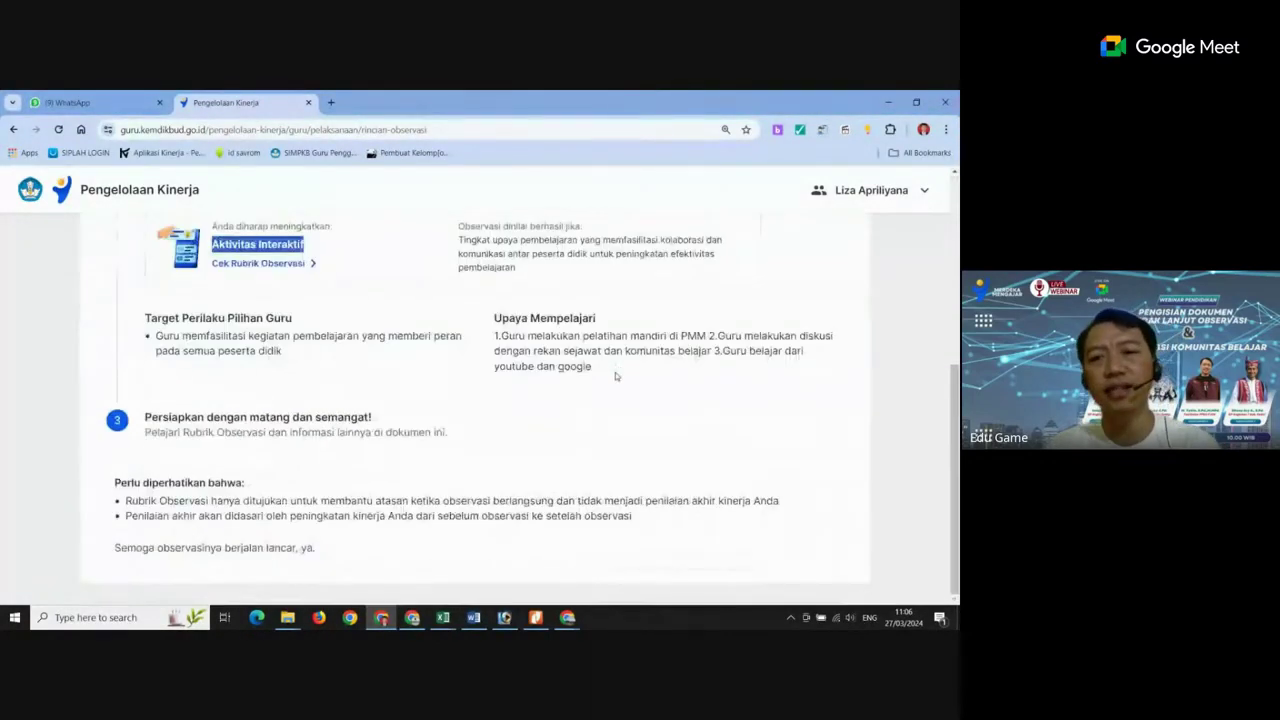
pyautogui.scroll(4, 148, 318)
# Return to Pelaksanaan Observasi and continue the Isi dokumen tindak lanjut stage past the supervisor's ratings to the Formulir Diskusi Tindak Lanjut
pyautogui.click(91, 263)
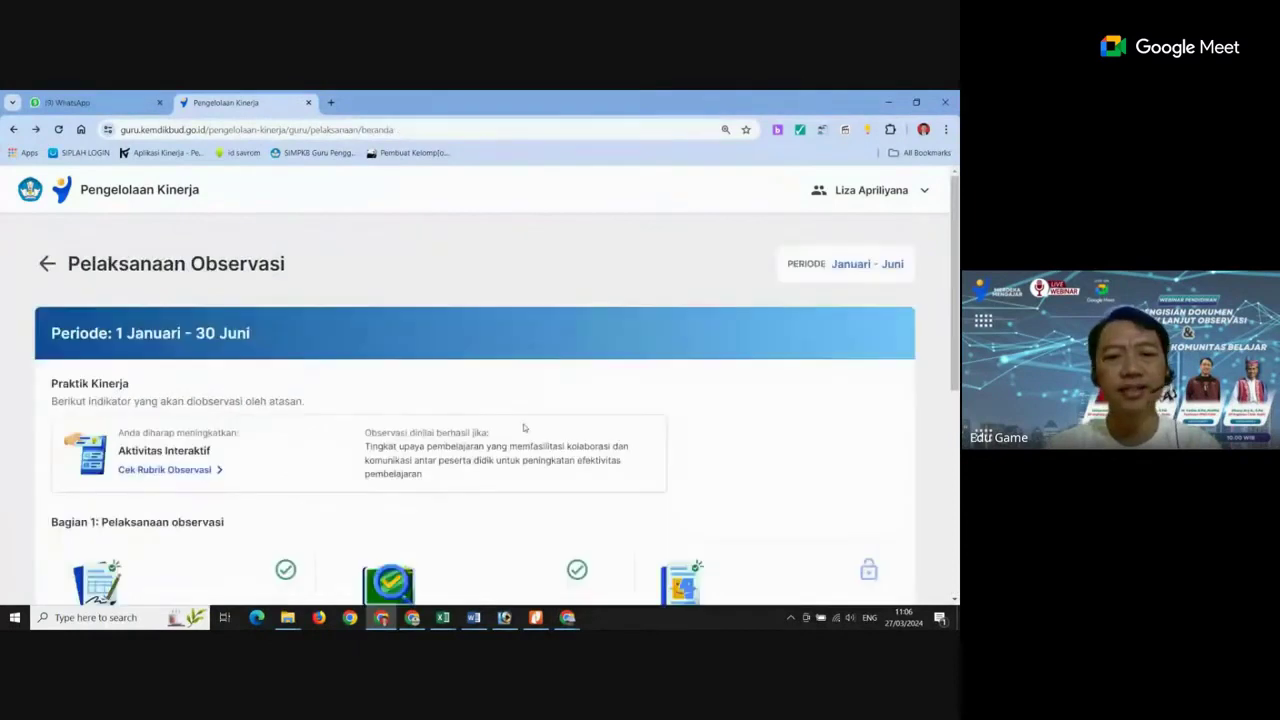
pyautogui.scroll(-3, 480, 400)
pyautogui.click(691, 388)
pyautogui.scroll(-3, 572, 380)
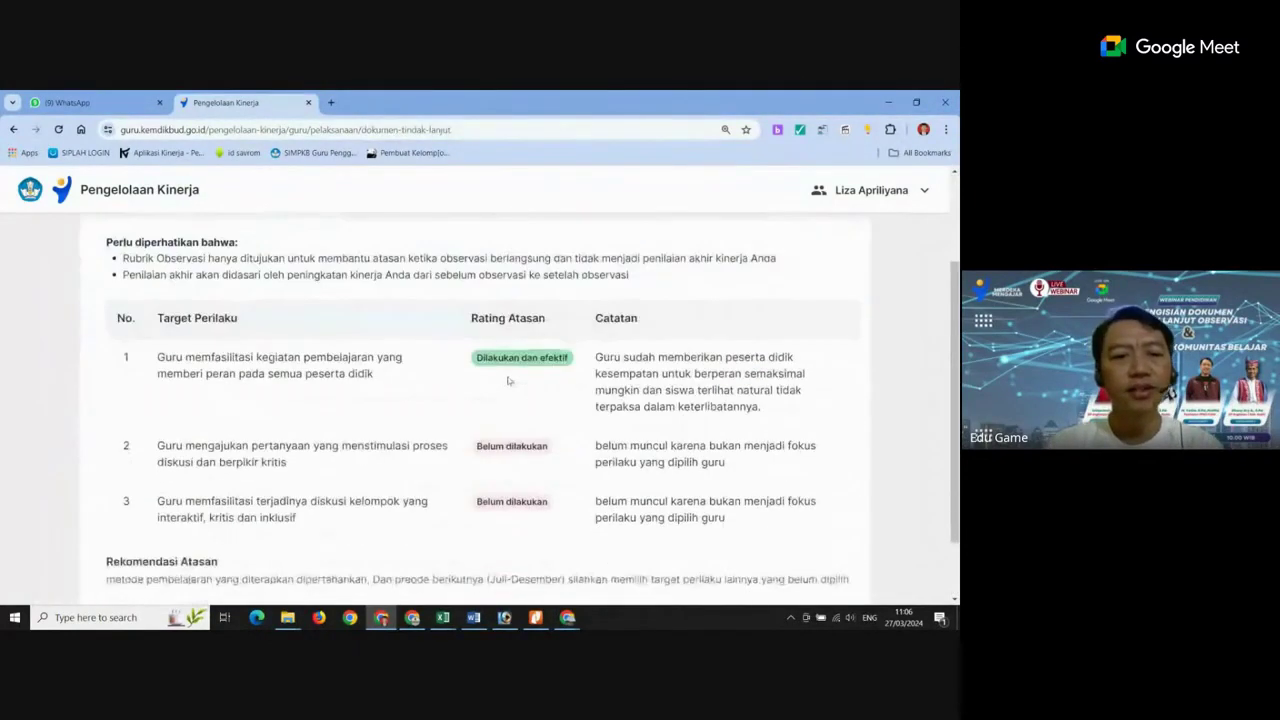
pyautogui.click(823, 553)
pyautogui.scroll(-2, 356, 410)
# Enter "Saya mengalami kesulitan saat berkomunikasi dengan siswa yang biasanya kurang aktif kalau tidak disuruh" as the Refleksi Guru answer
pyautogui.click(184, 380)
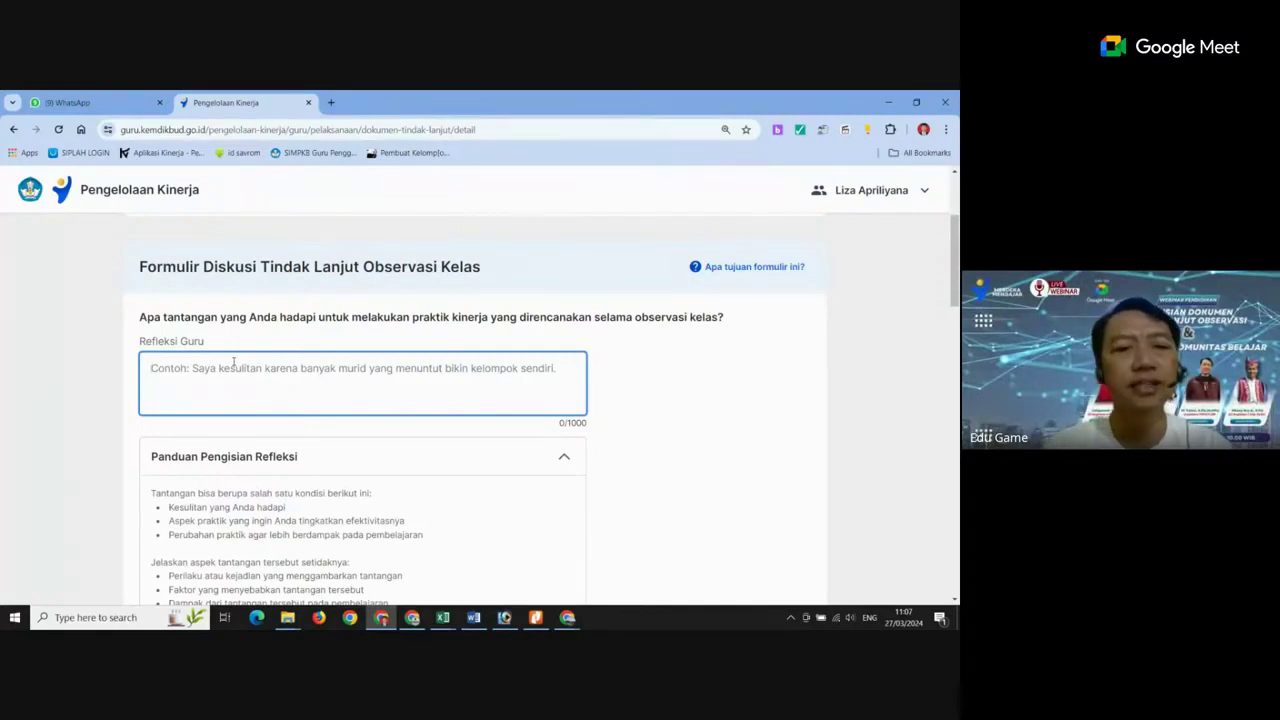
pyautogui.write('S')
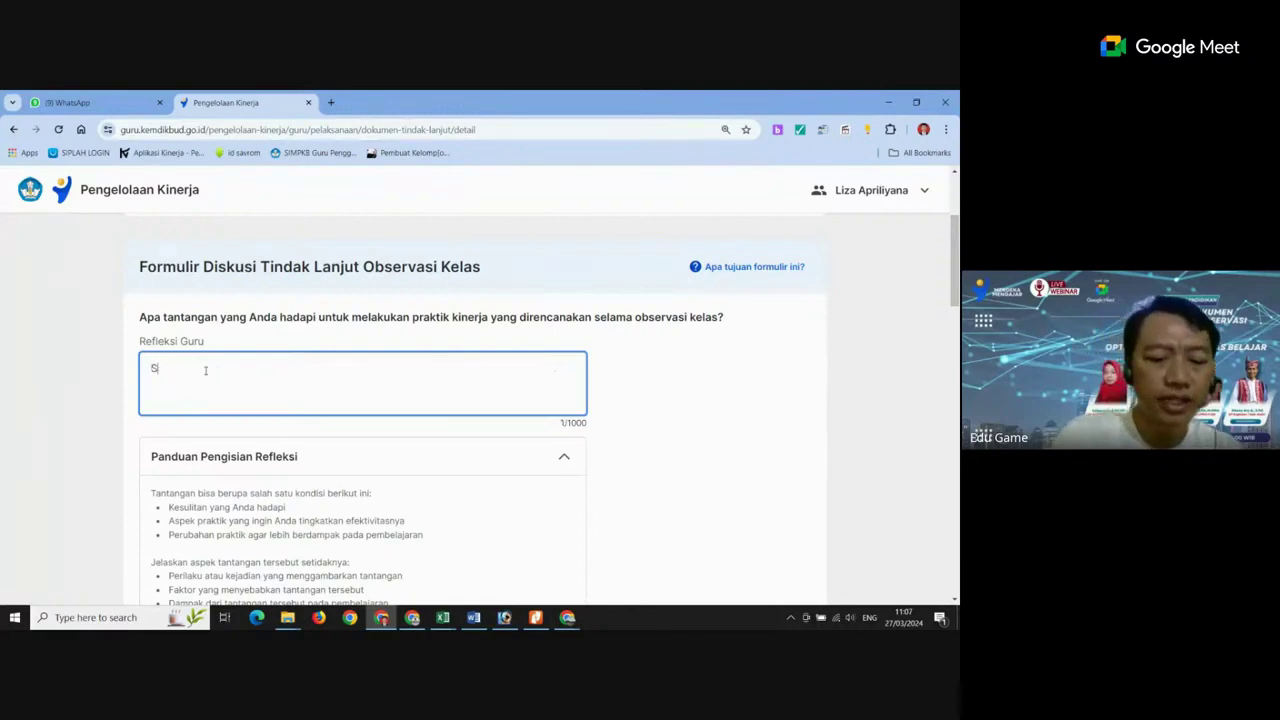
pyautogui.write('aya mengala')
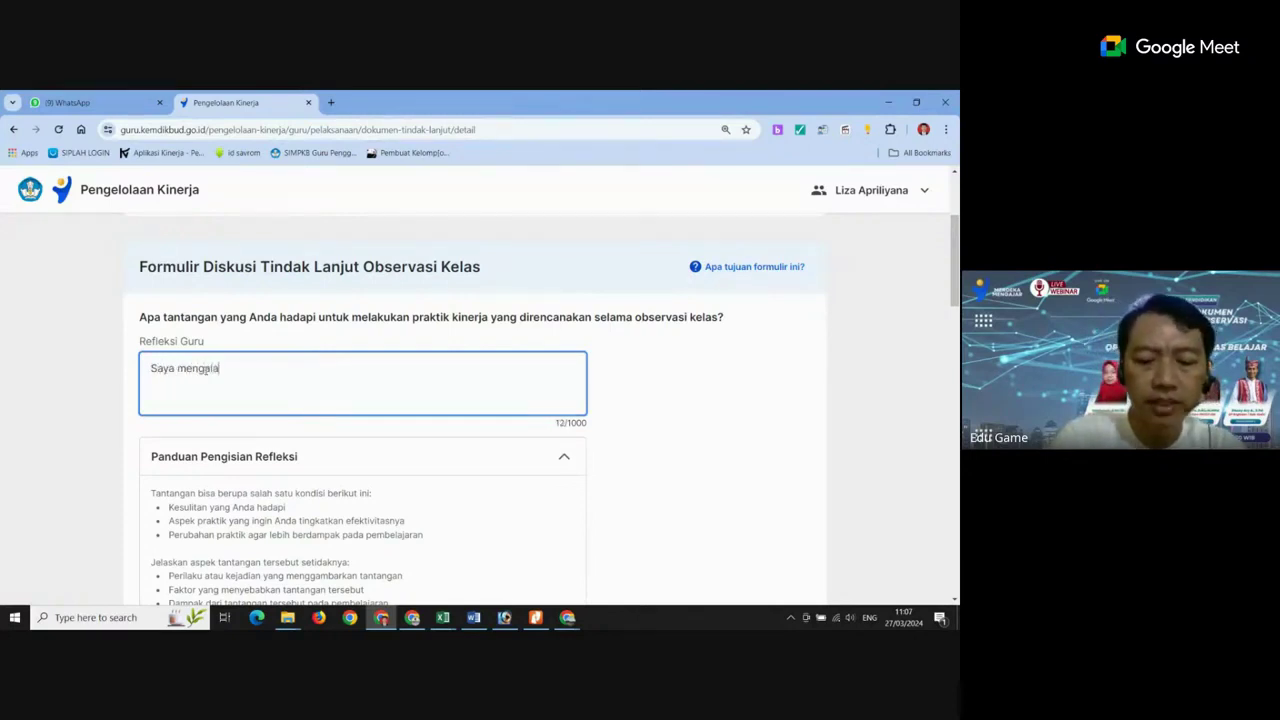
pyautogui.write('mi kesulita')
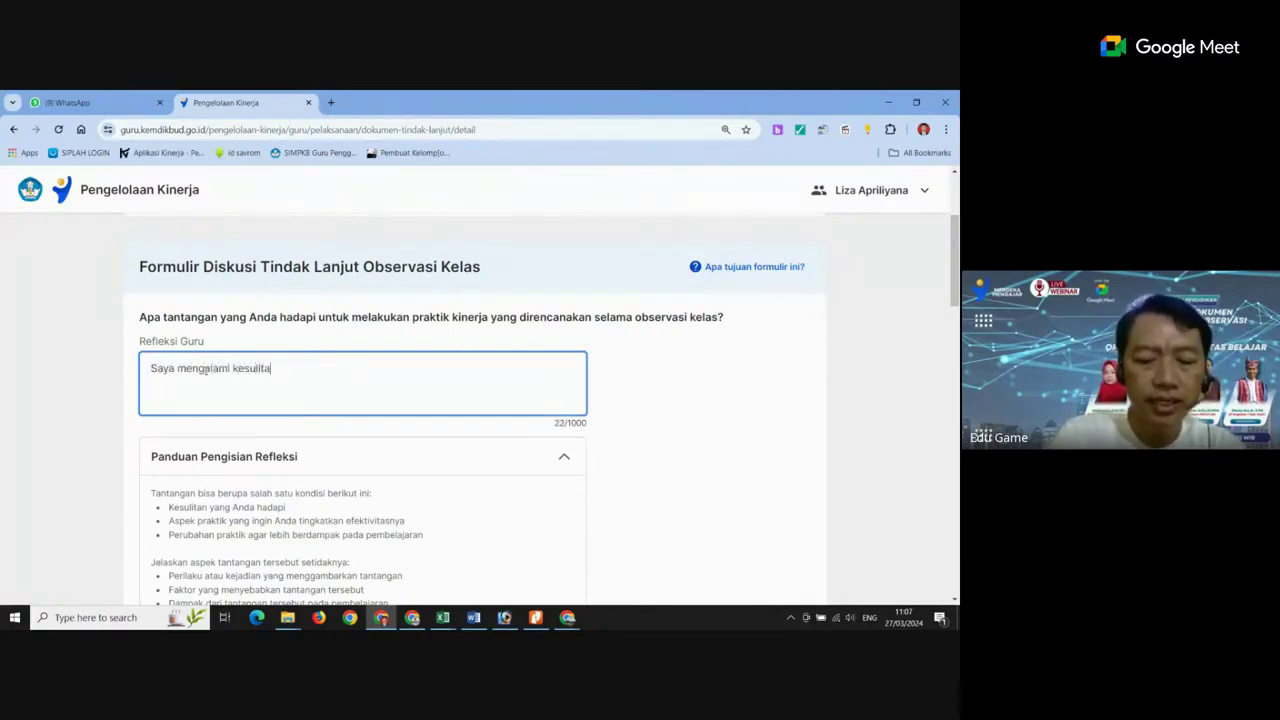
pyautogui.write('n saat be')
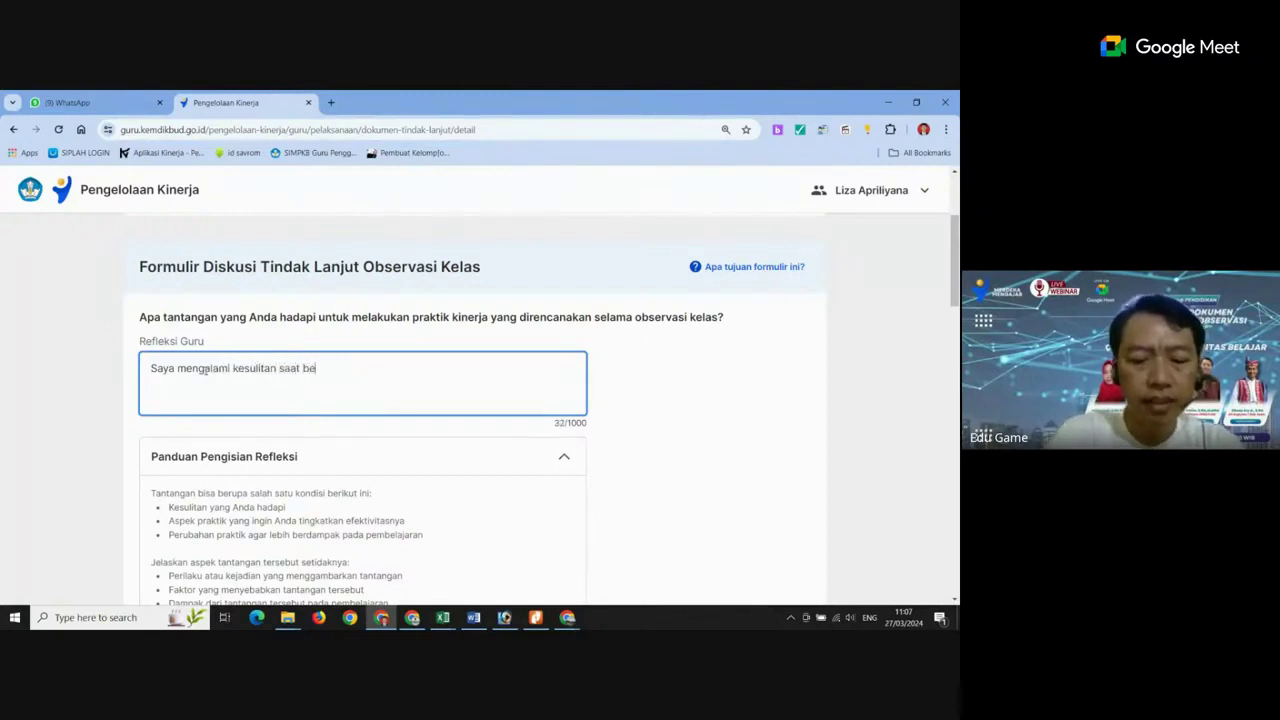
pyautogui.write('rkomunikas')
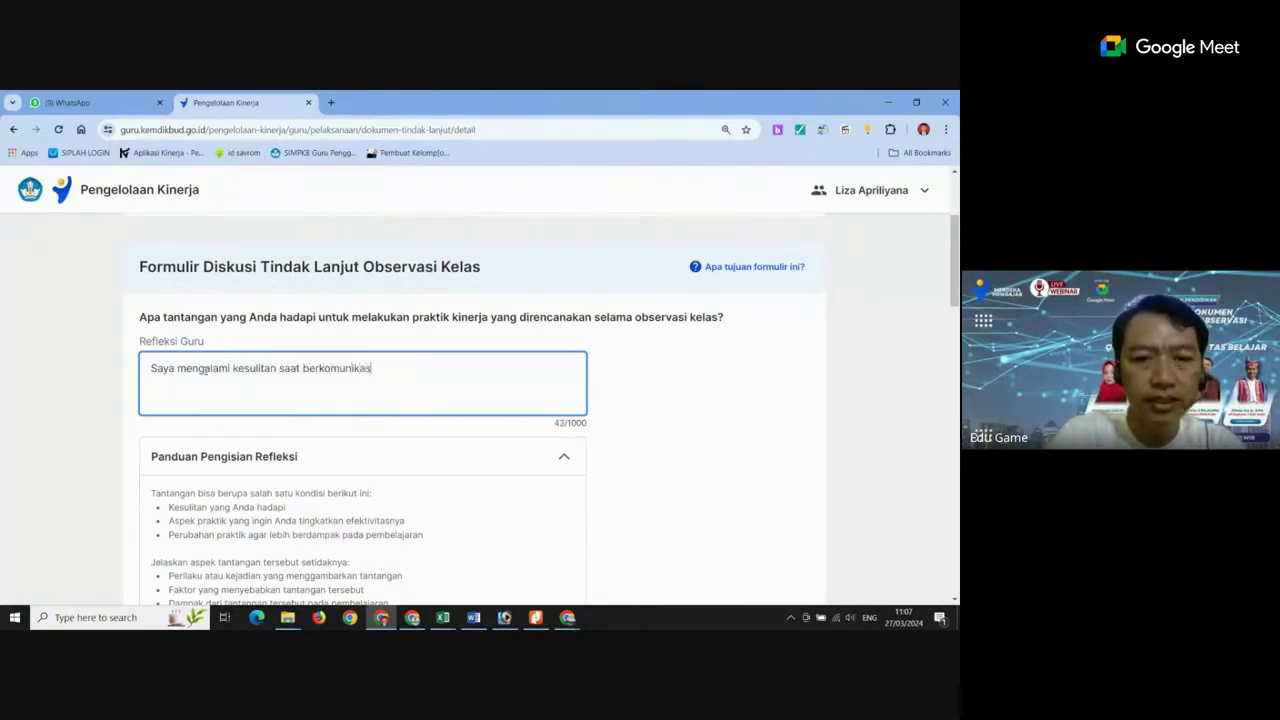
pyautogui.write('i denga')
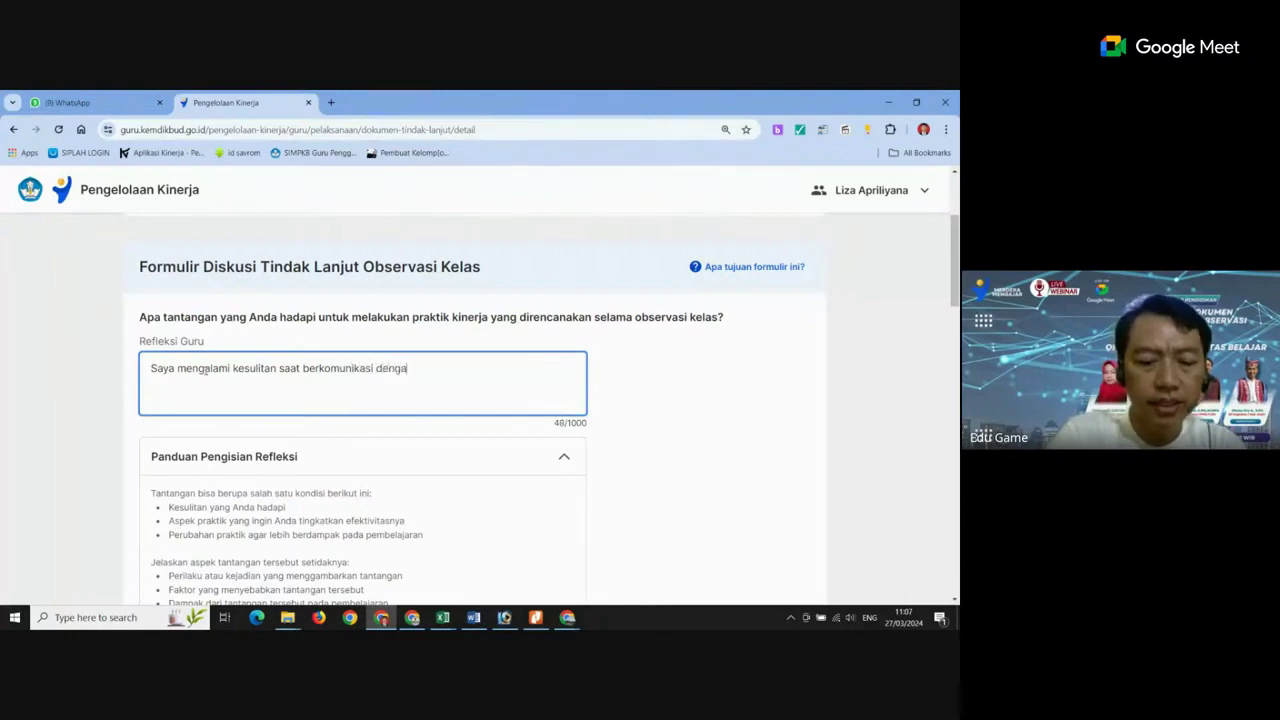
pyautogui.write('n siswa y')
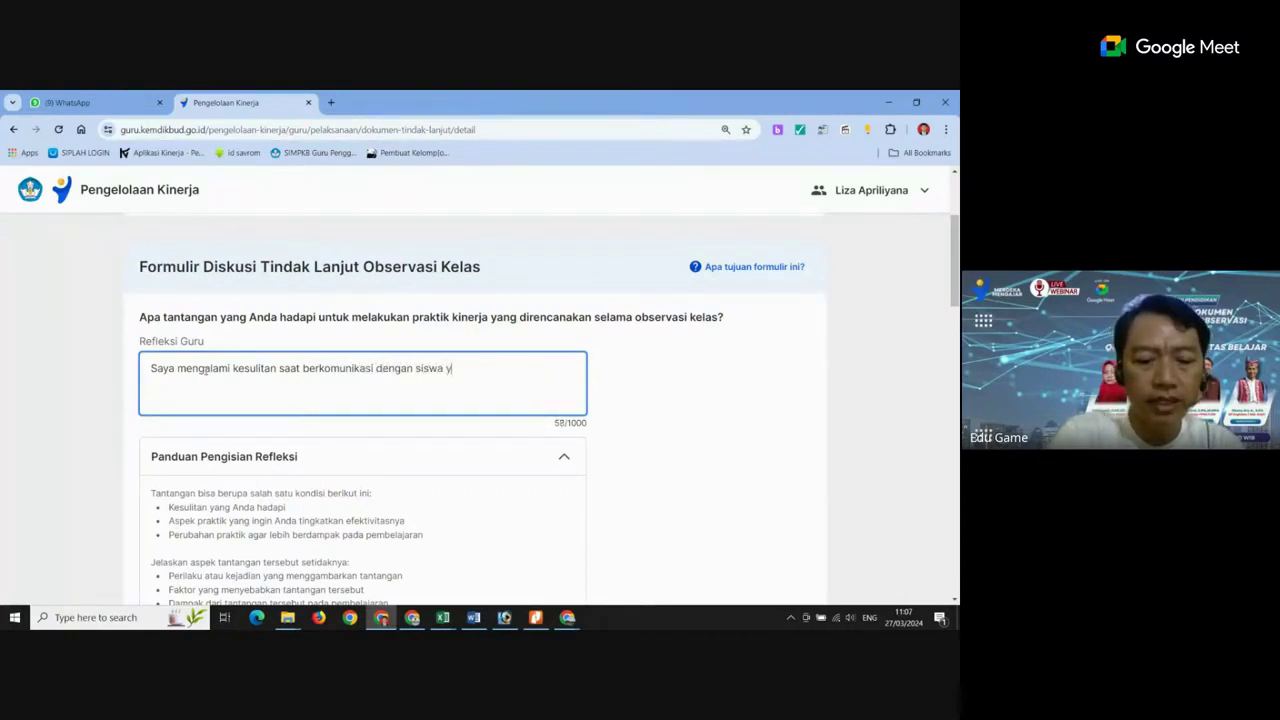
pyautogui.write('ang bia')
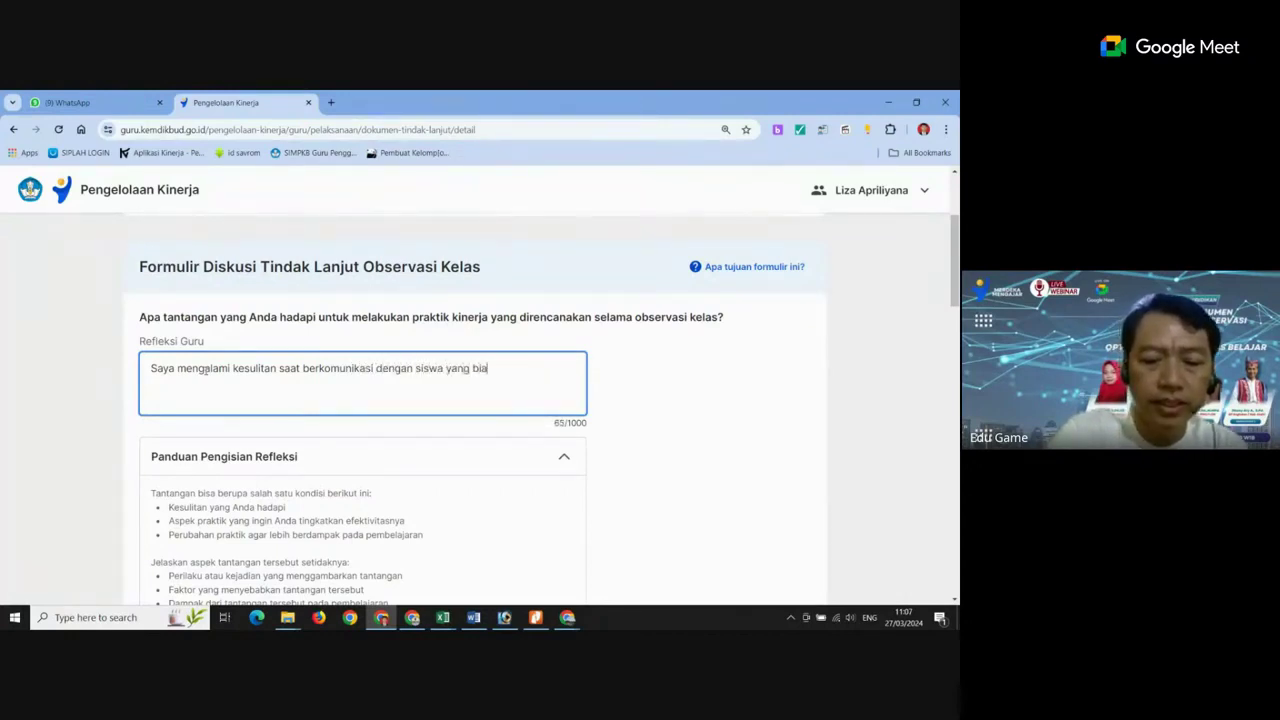
pyautogui.write('sanya kurang aktif')
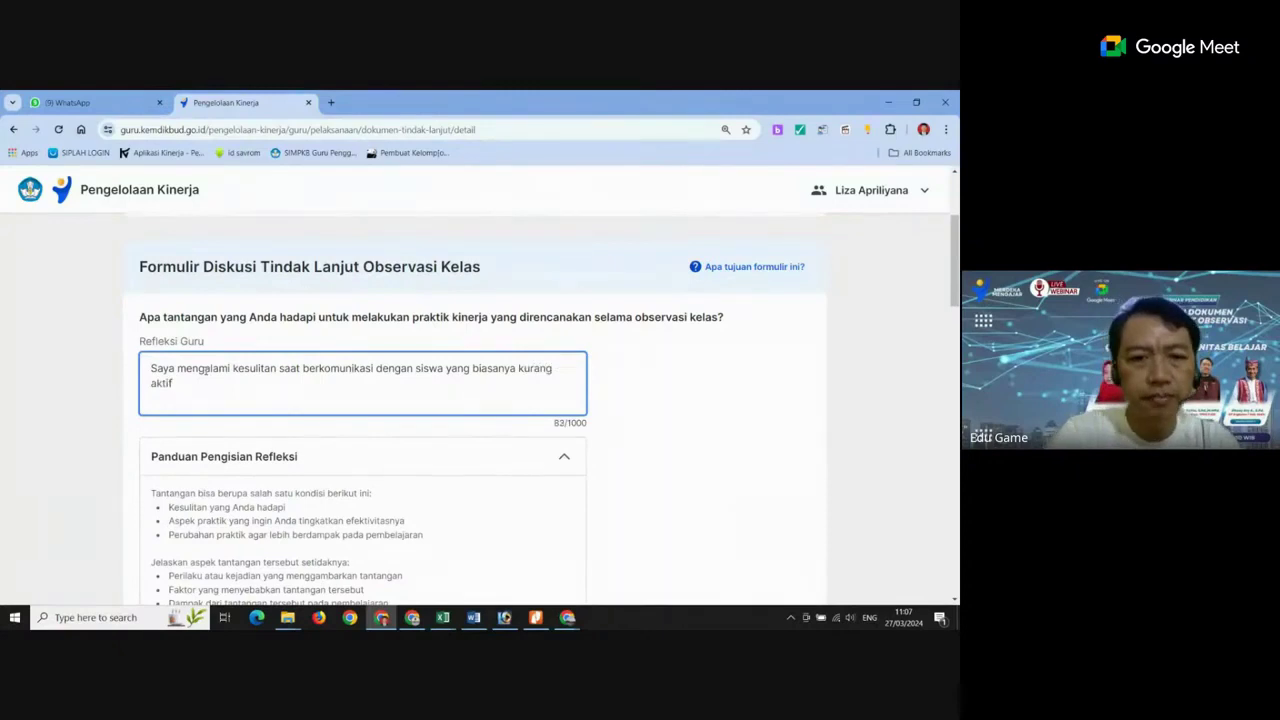
pyautogui.write(' kalu')
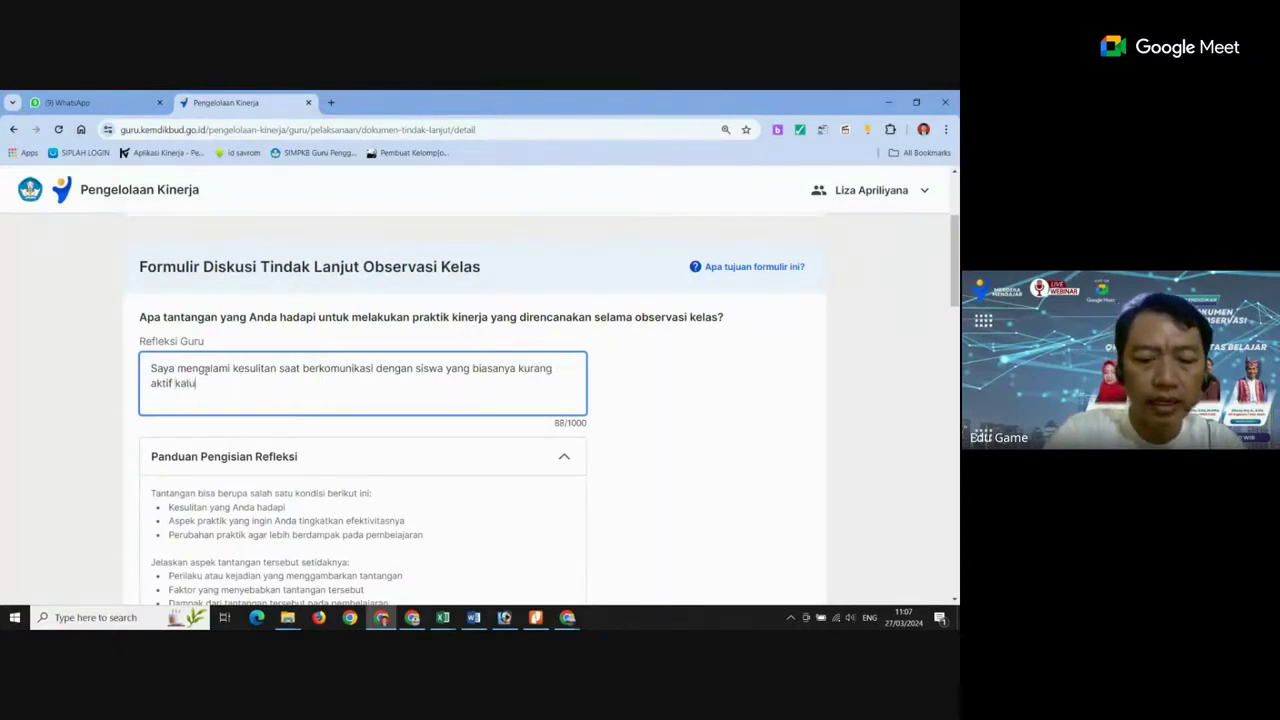
pyautogui.press('BackSpace')
pyautogui.write('au ')
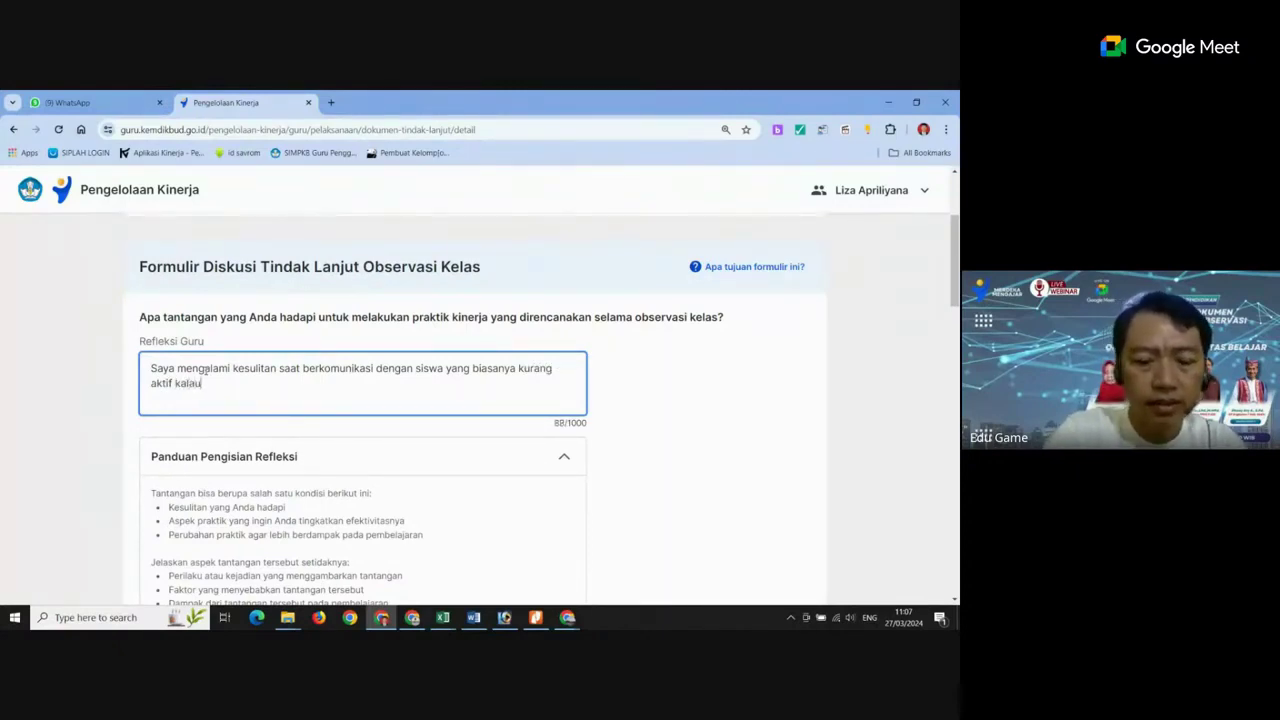
pyautogui.write('tidak ')
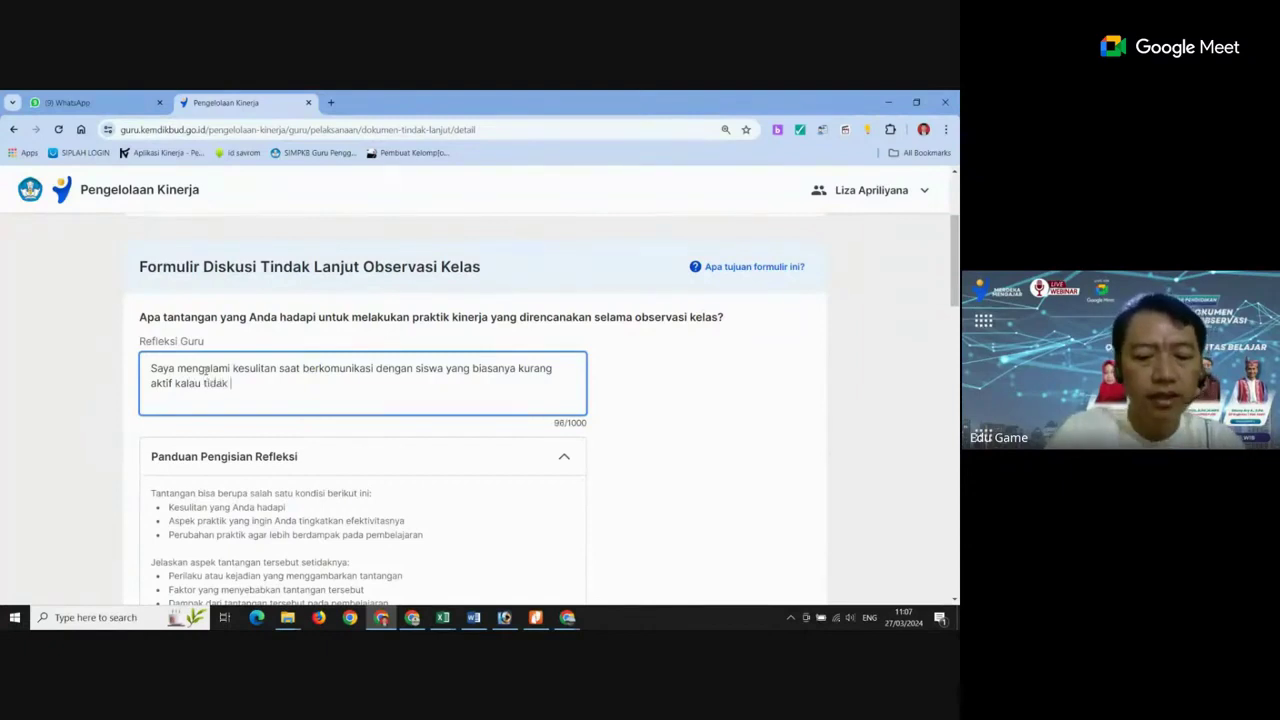
pyautogui.write('disuruh')
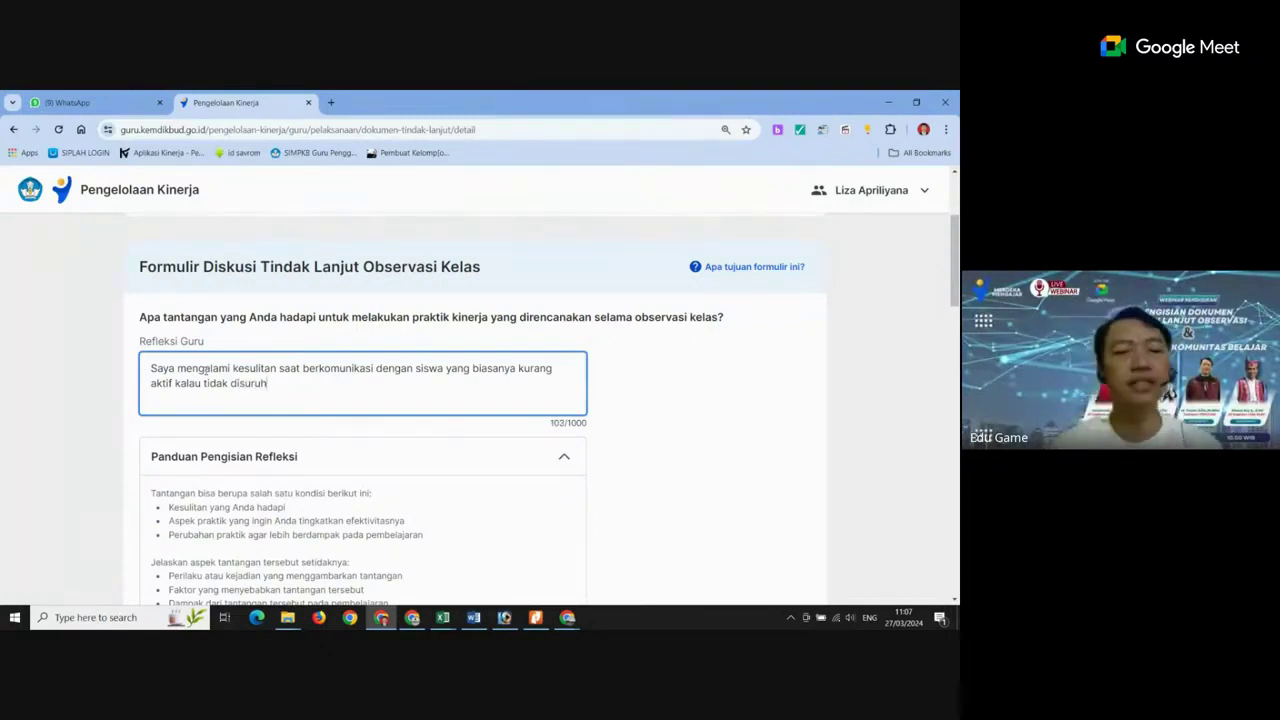
pyautogui.click(204, 369)
pyautogui.write('a')
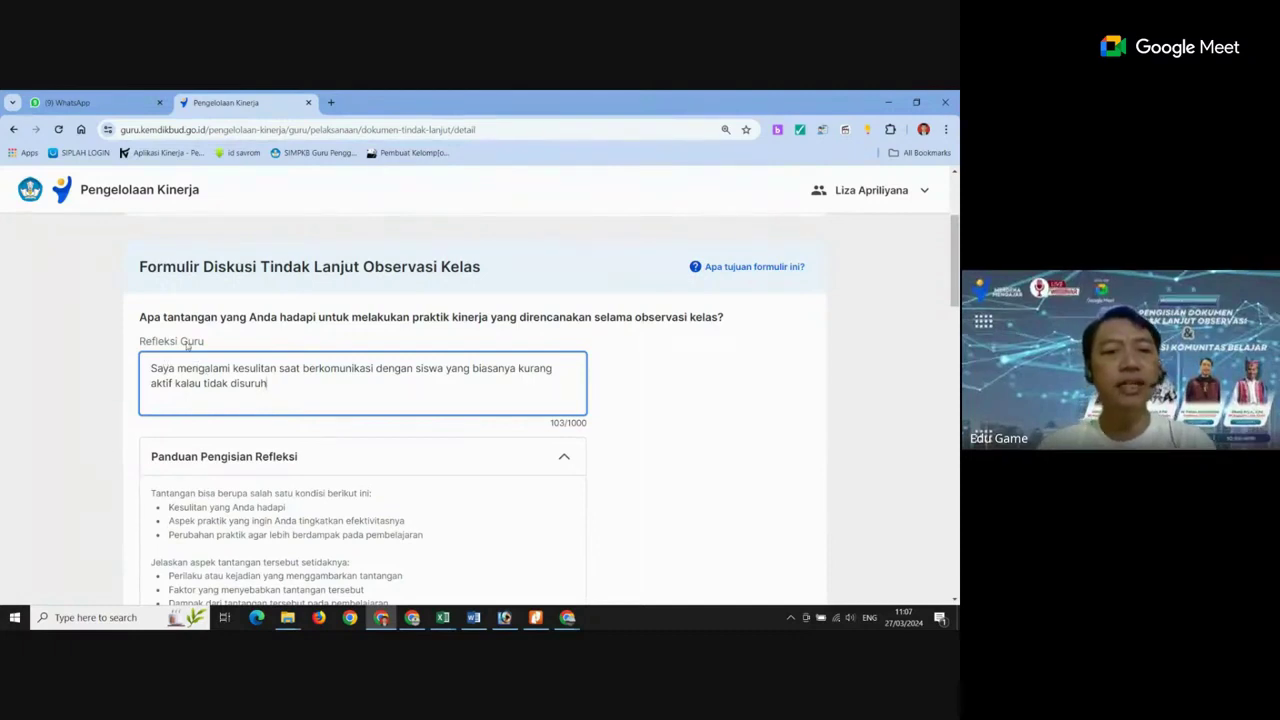
# Compare the written reflection with the guide's challenge conditions, focusing on "Aspek praktik yang ingin Anda tingkatkan efektivitasnya"
pyautogui.scroll(-1, 209, 362)
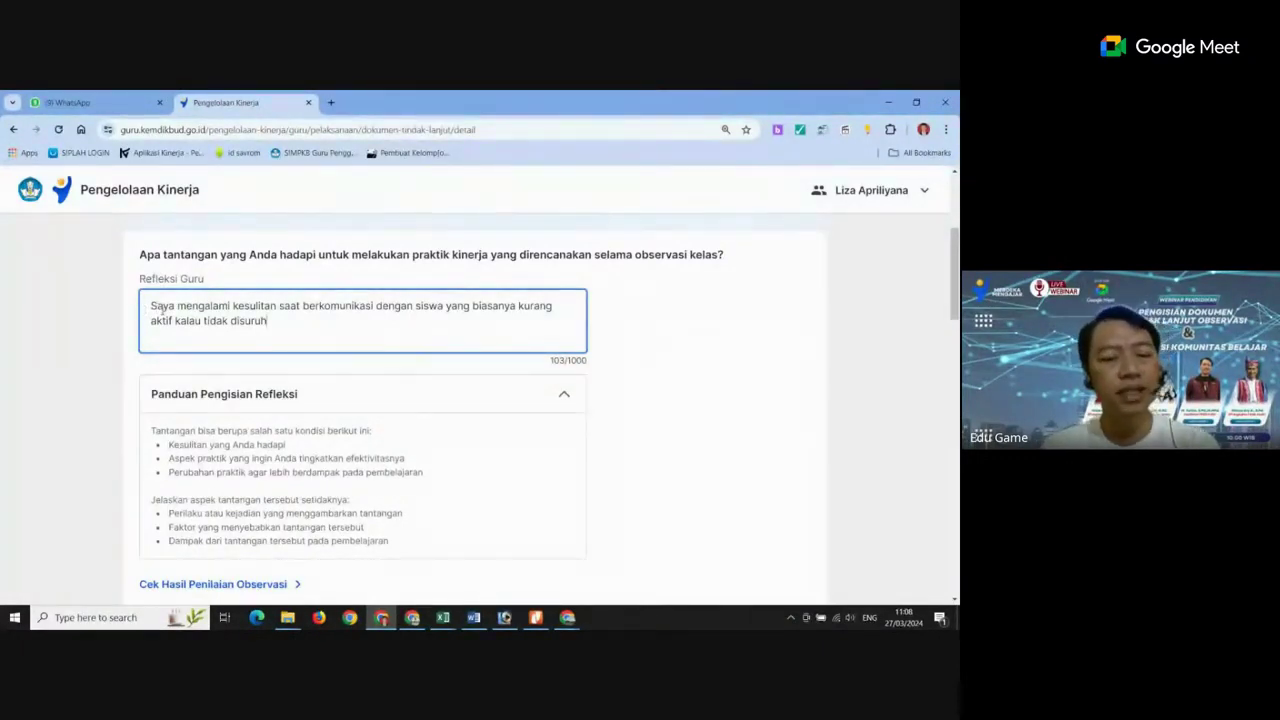
pyautogui.scroll(-1, 160, 308)
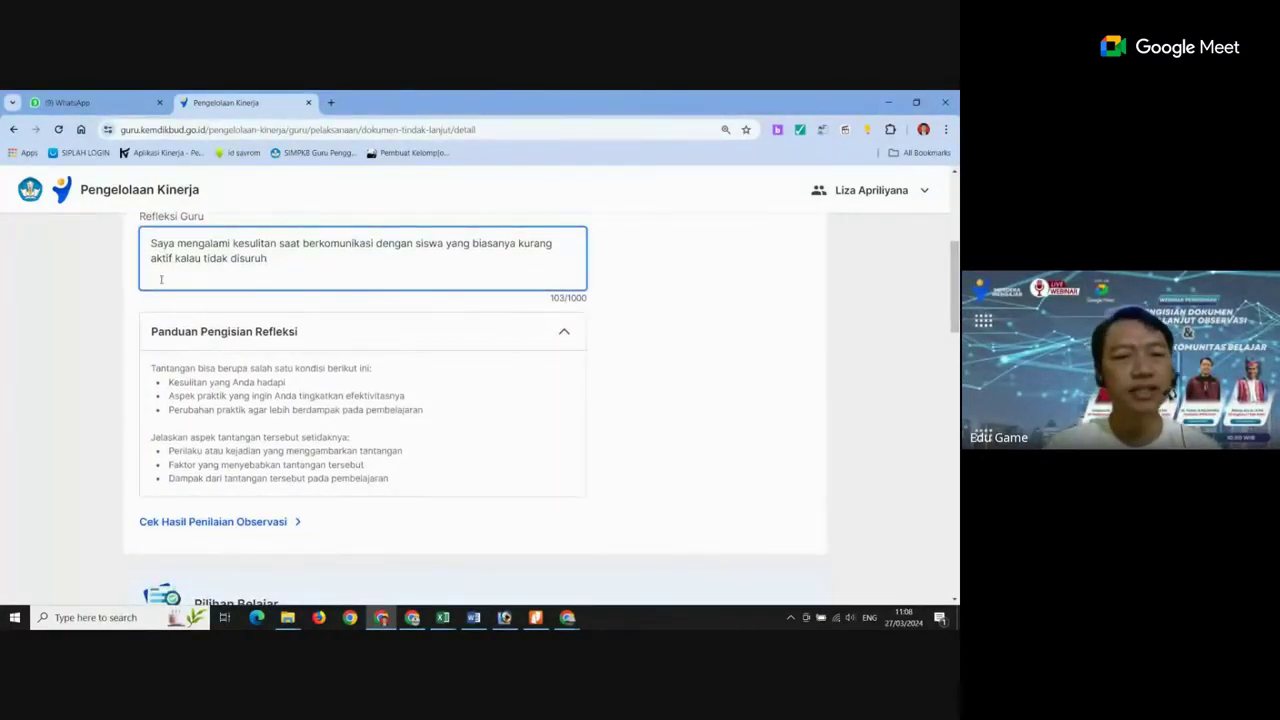
pyautogui.scroll(1, 160, 280)
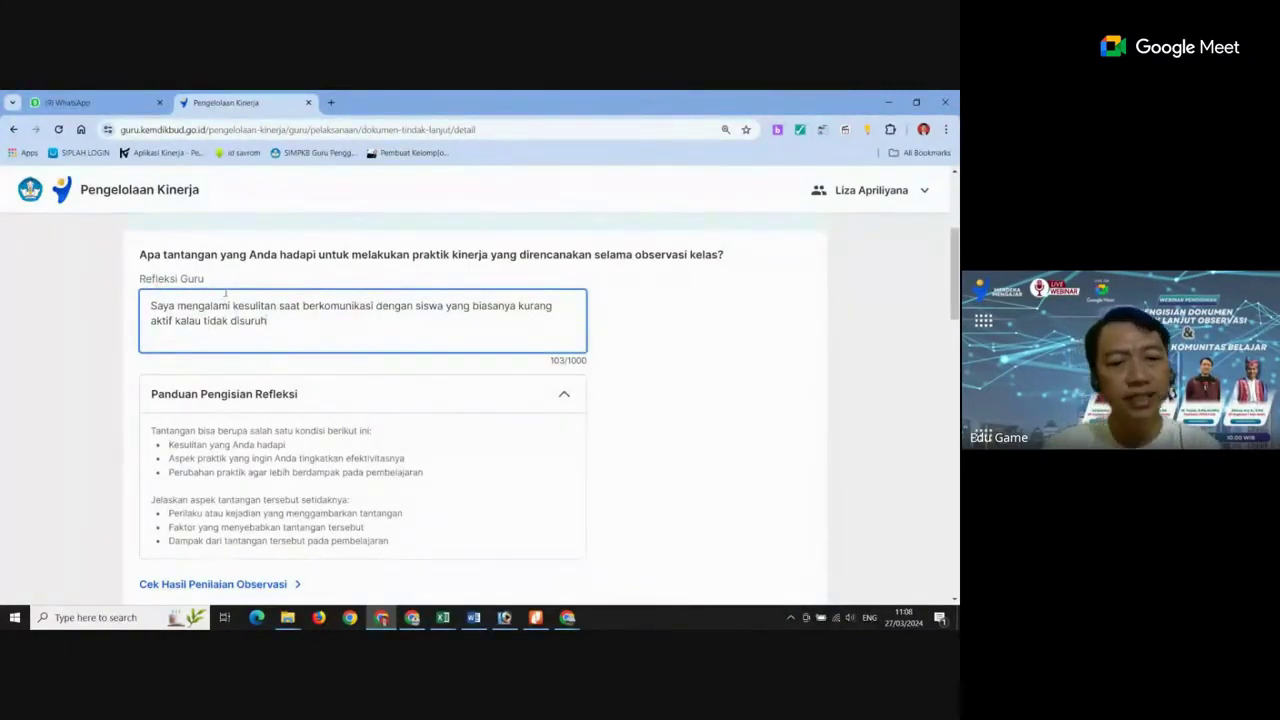
pyautogui.scroll(-1, 225, 293)
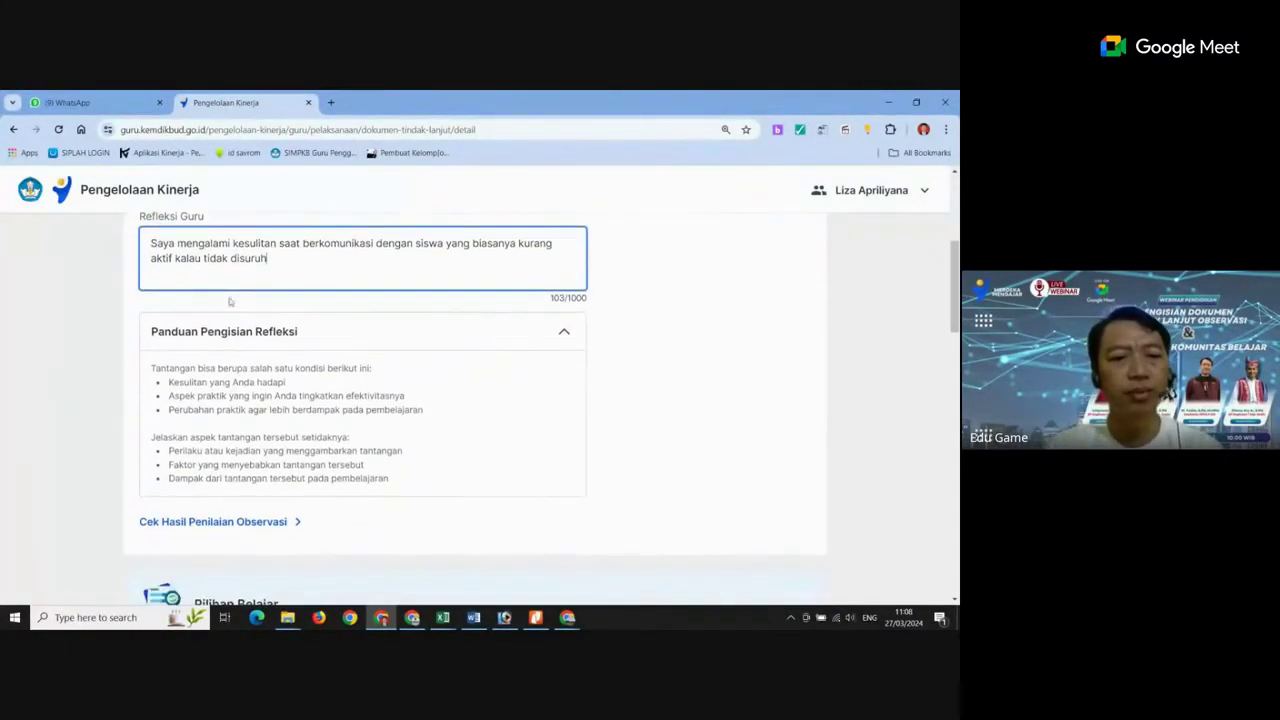
pyautogui.moveTo(152, 244); pyautogui.dragTo(281, 259)
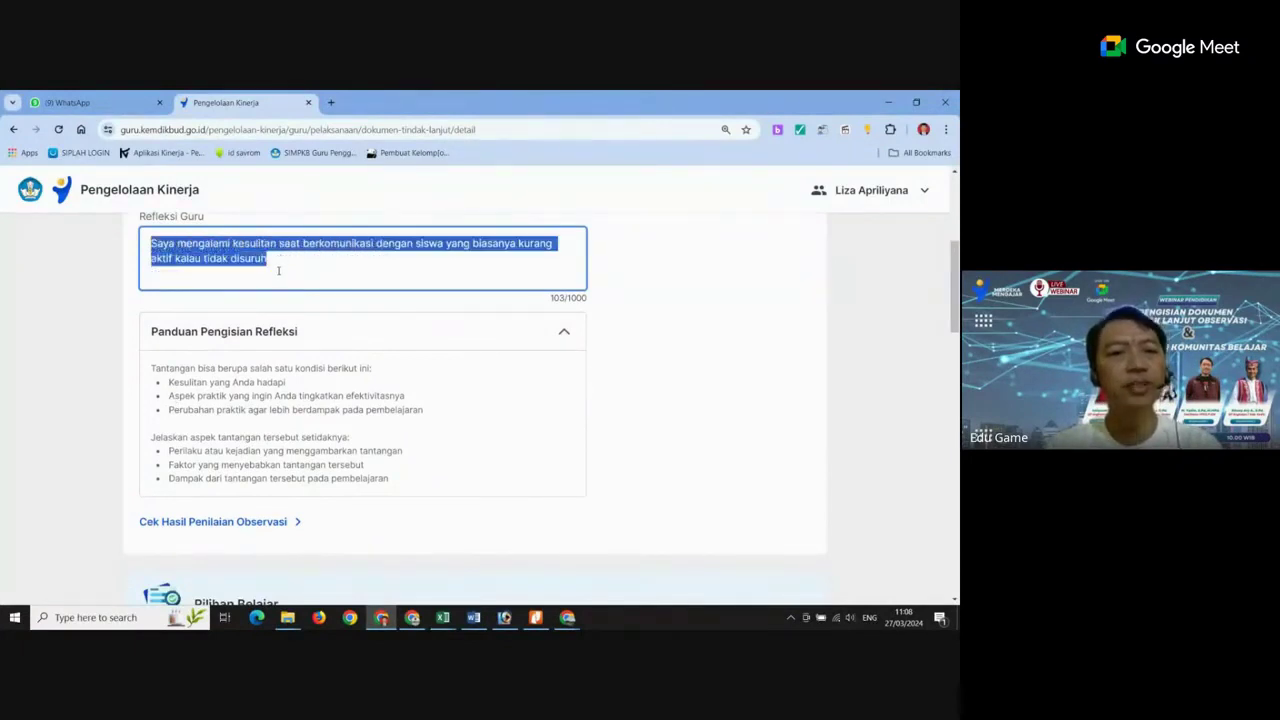
pyautogui.click(273, 261)
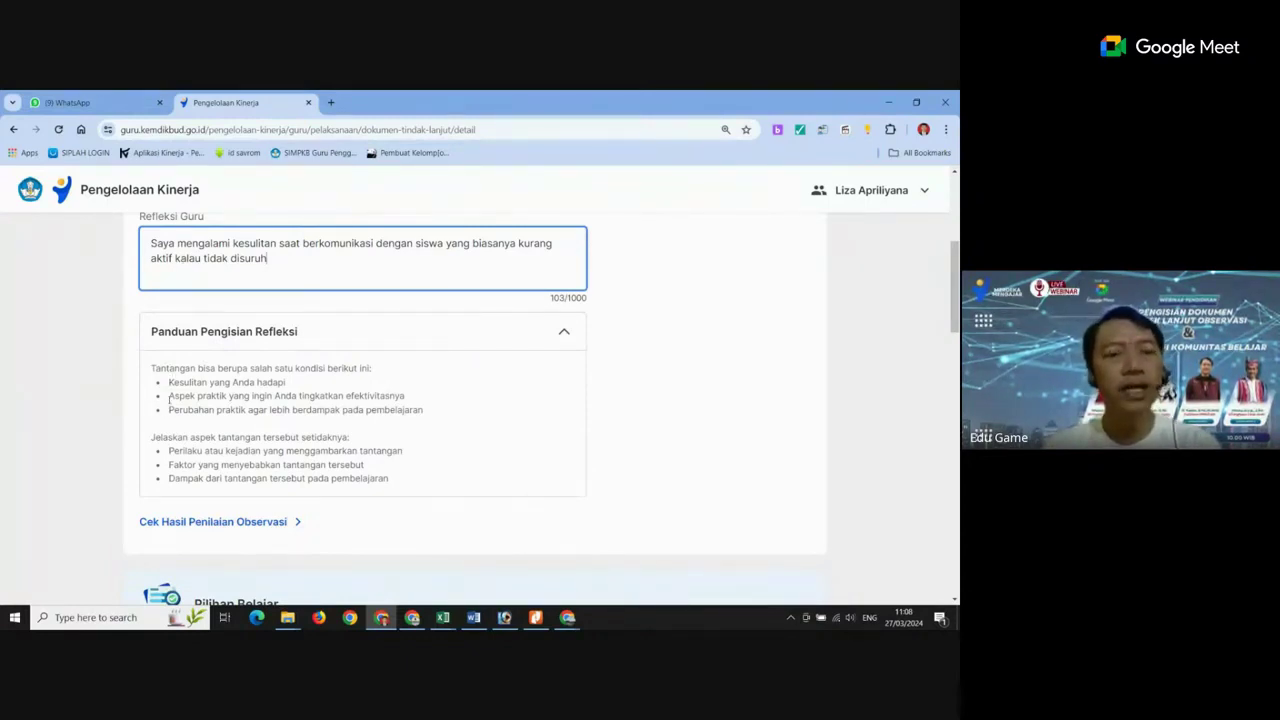
pyautogui.moveTo(168, 396); pyautogui.dragTo(407, 399)
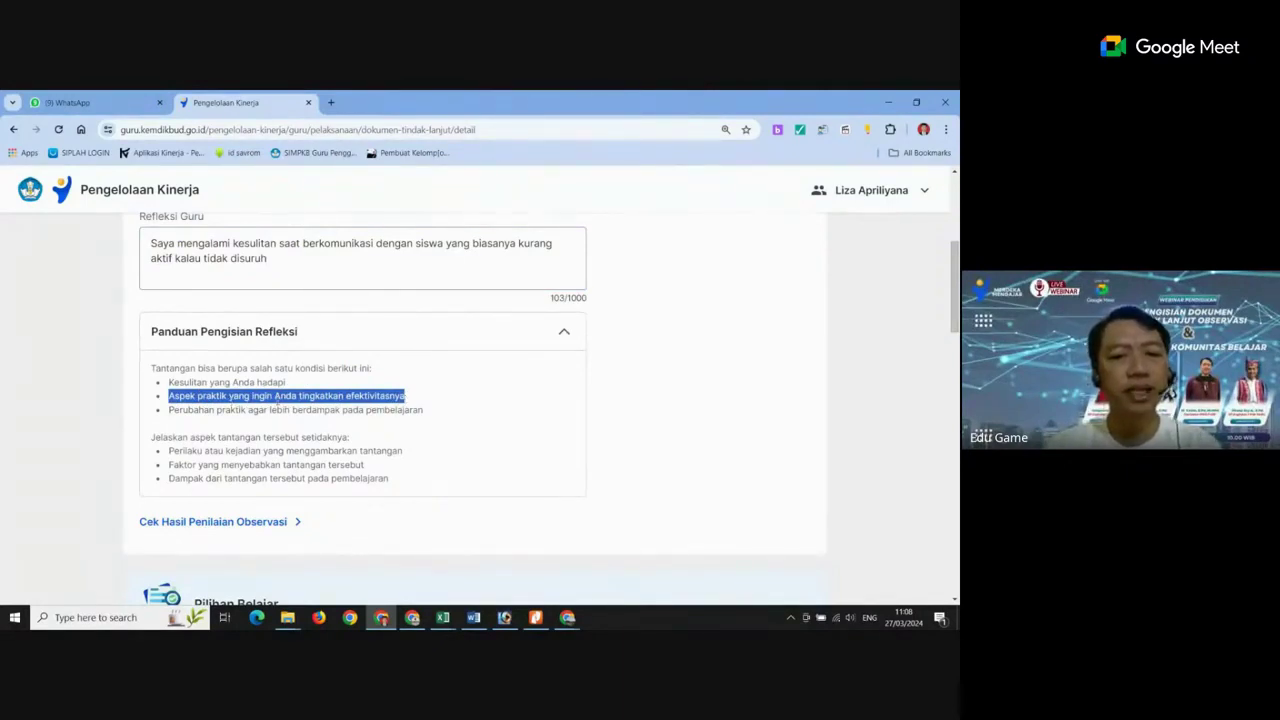
pyautogui.click(304, 406)
# Add a comma after "disuruh" in the Refleksi Guru answer and check the field's character limit
pyautogui.click(285, 262)
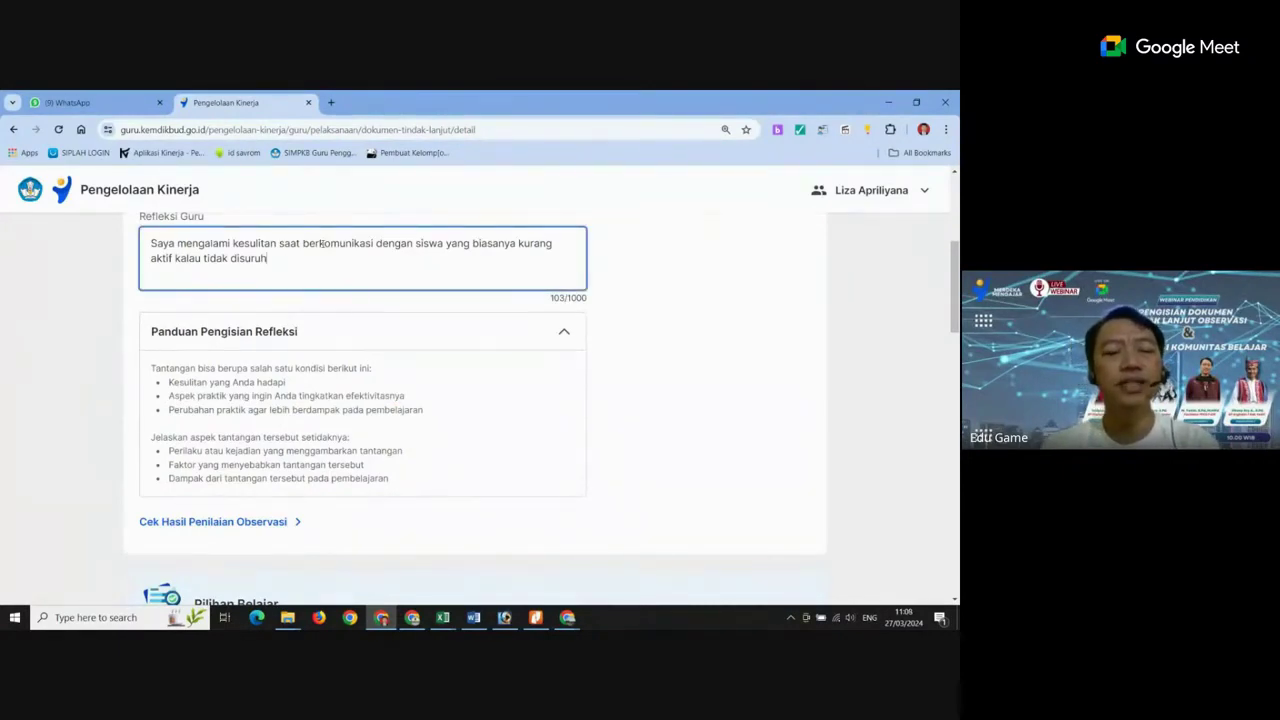
pyautogui.write(',')
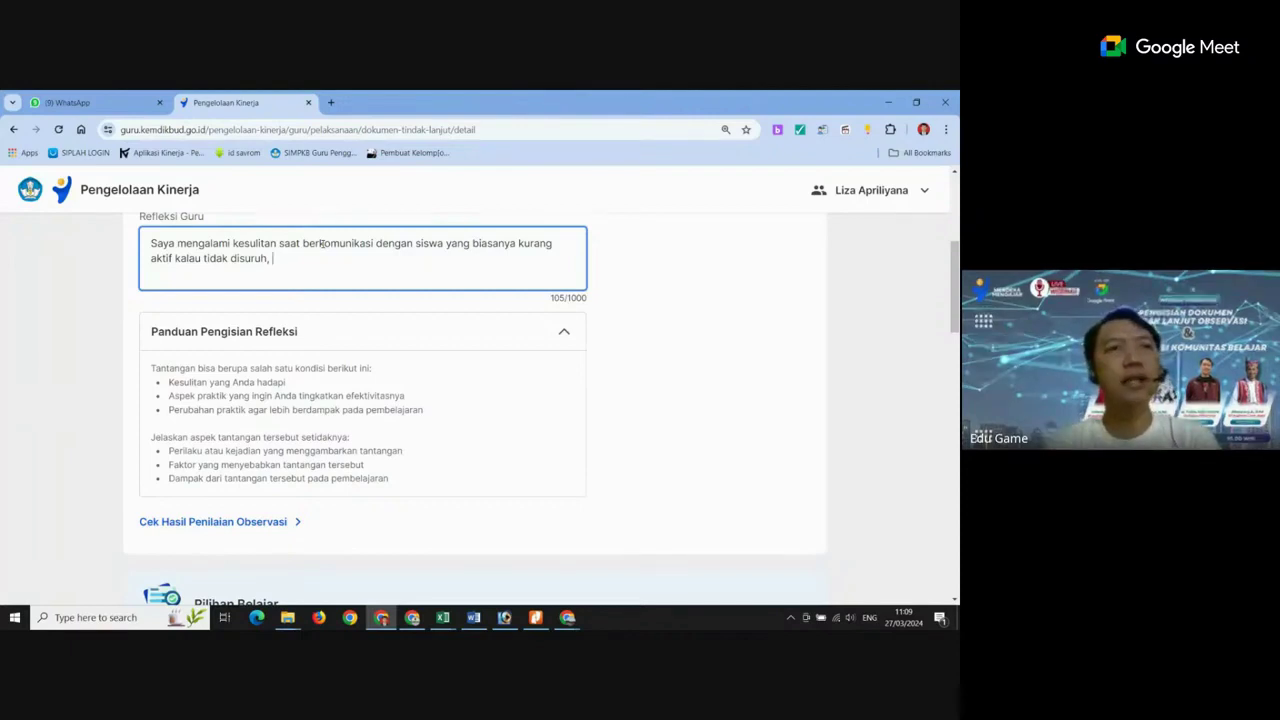
pyautogui.doubleClick(576, 298)
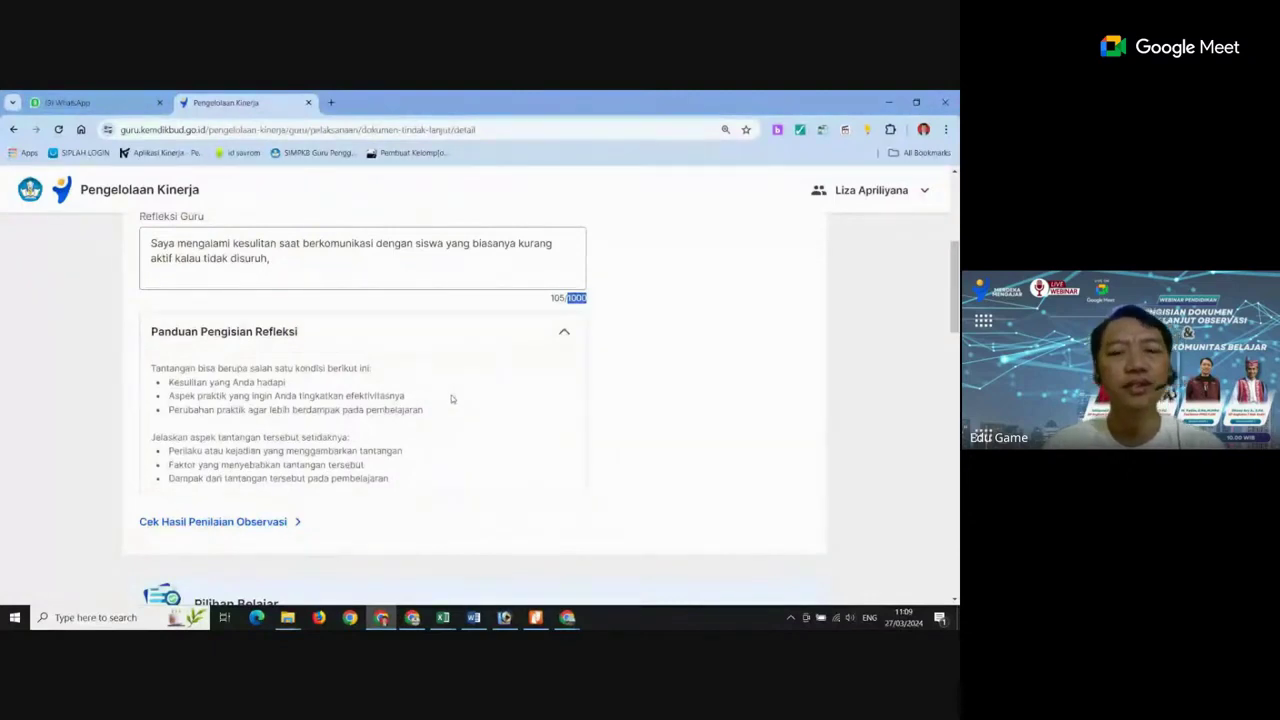
pyautogui.click(288, 262)
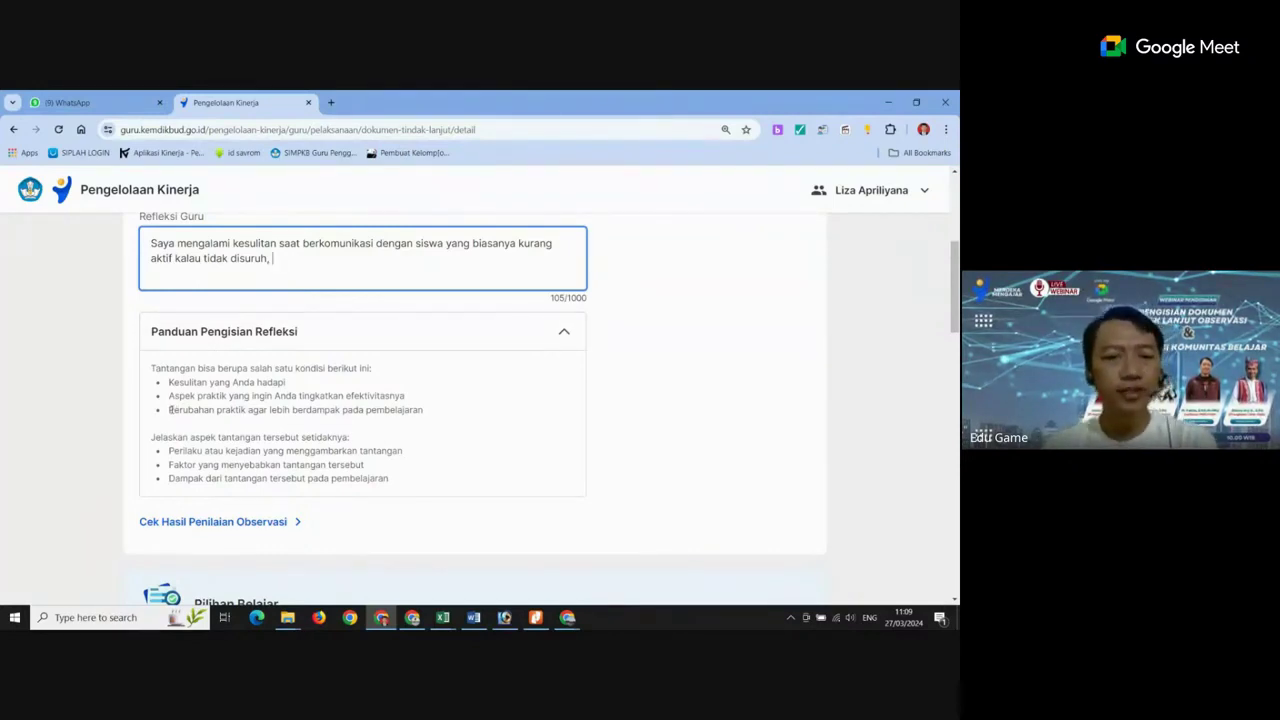
# Examine the guide's third challenge condition, "Perubahan praktik agar lebih berdampak pada pembelajaran", against the Refleksi Guru answer
pyautogui.moveTo(170, 409); pyautogui.dragTo(431, 417)
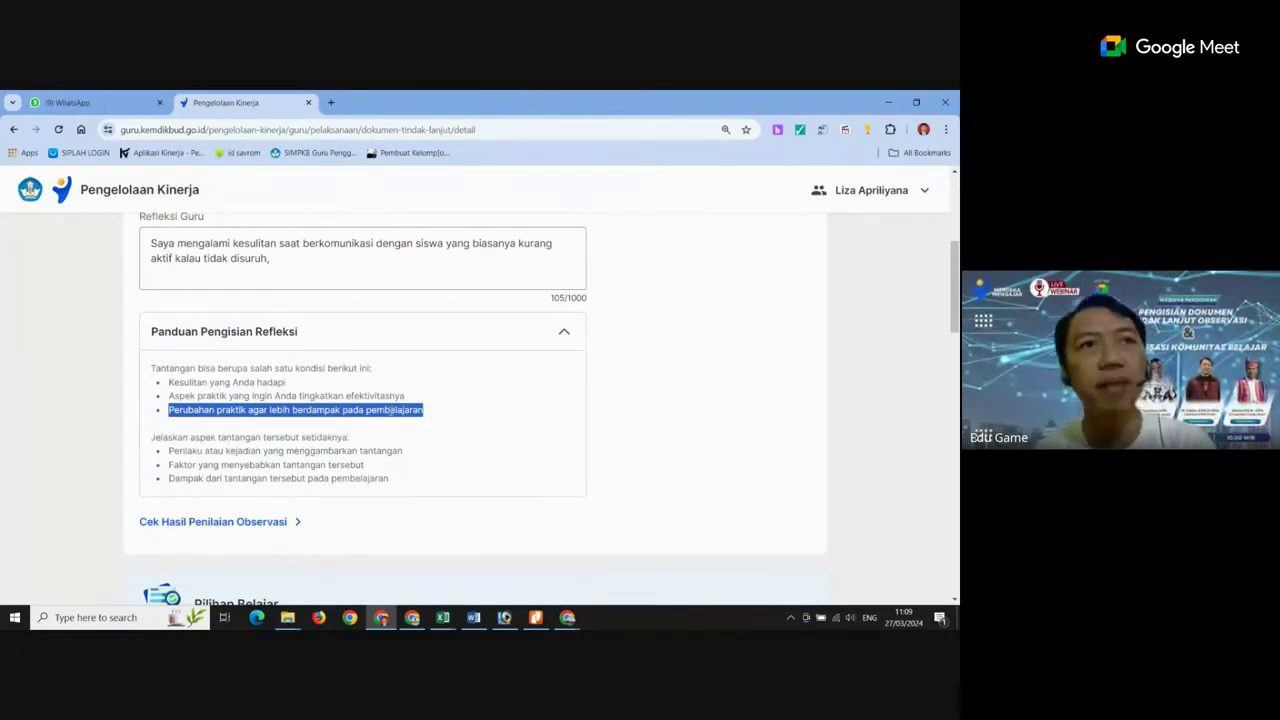
pyautogui.click(294, 265)
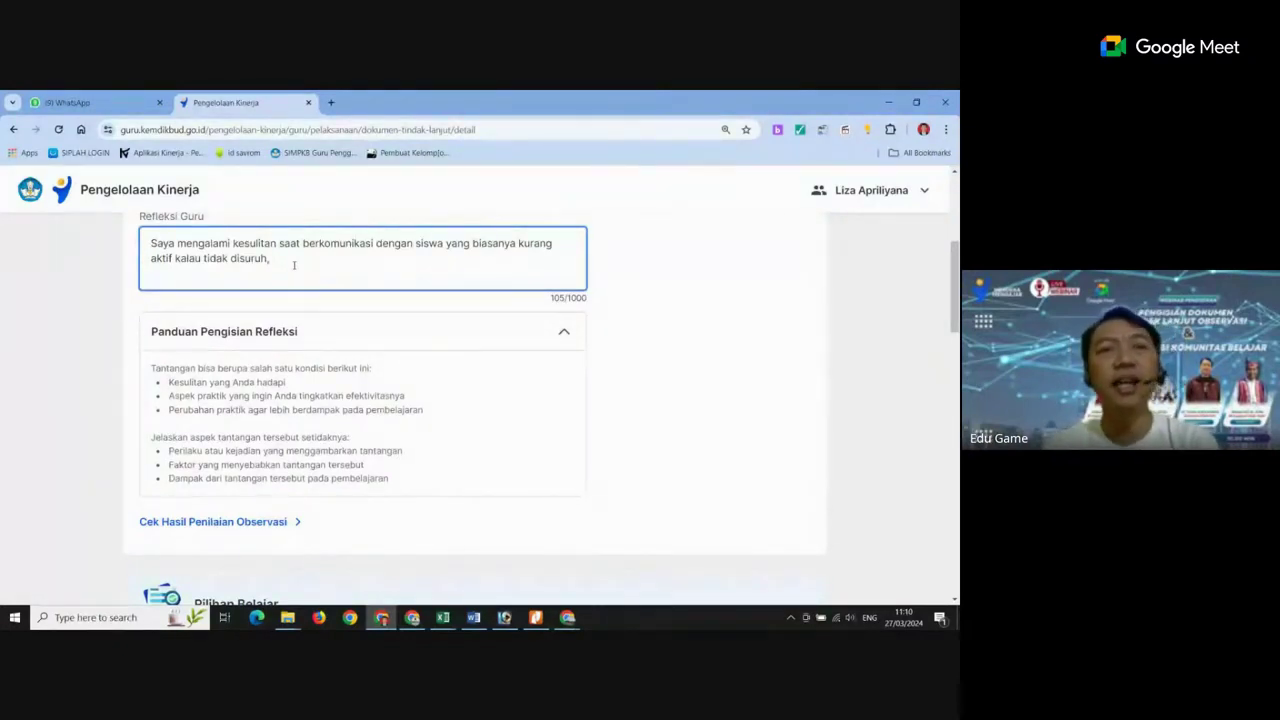
pyautogui.scroll(1, 362, 312)
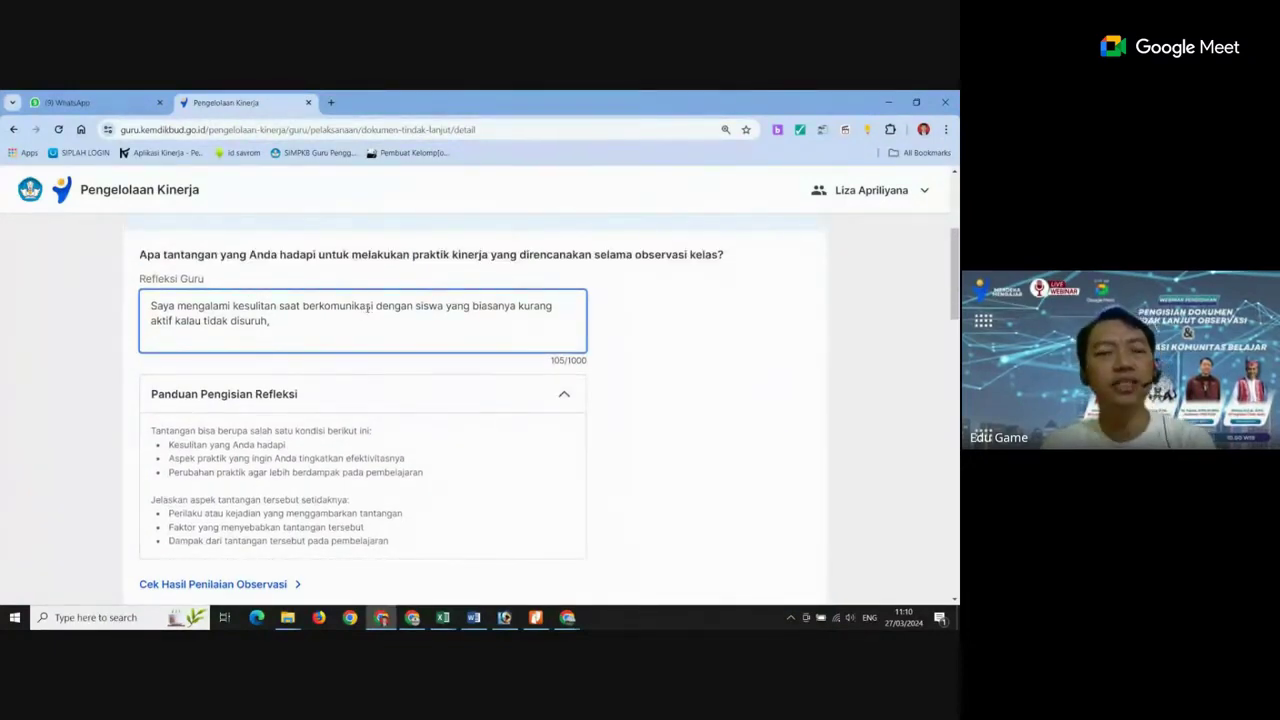
pyautogui.scroll(-1, 362, 327)
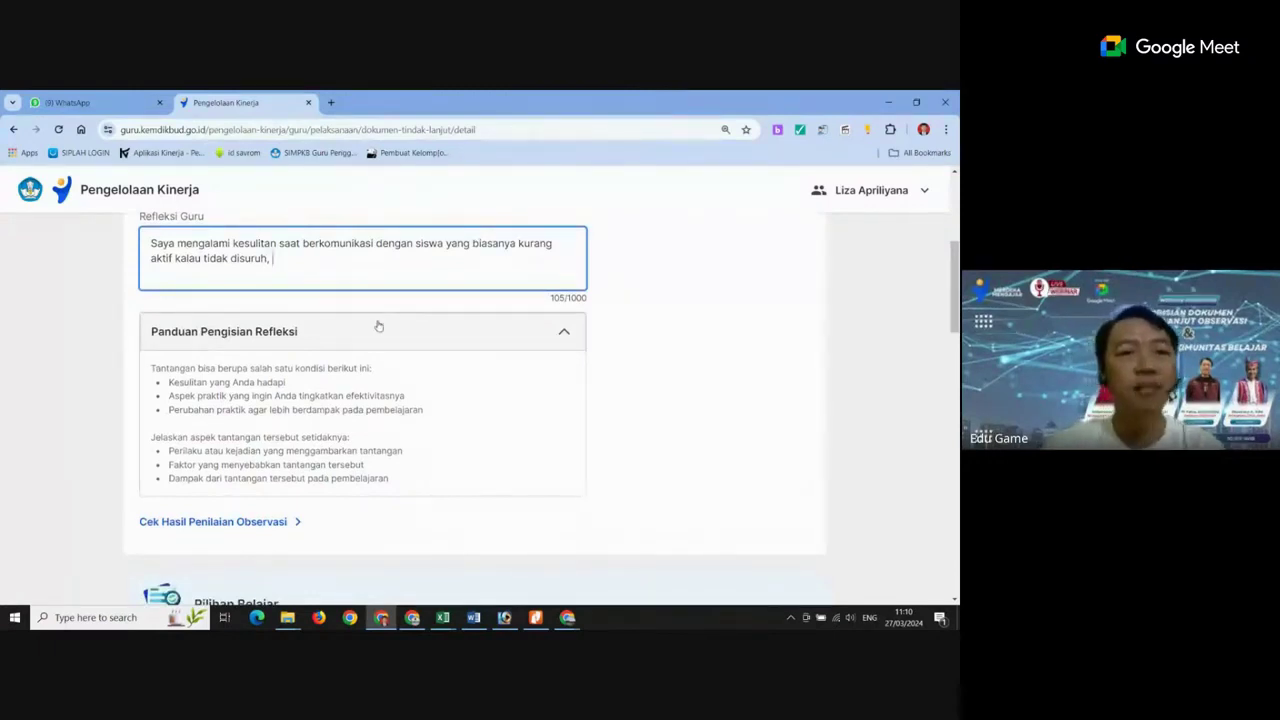
# Read the guide's "Jelaskan aspek tantangan tersebut setidaknya" section and compare its first point, the behaviour or event illustrating the challenge, with the written reflection
pyautogui.scroll(-1, 375, 325)
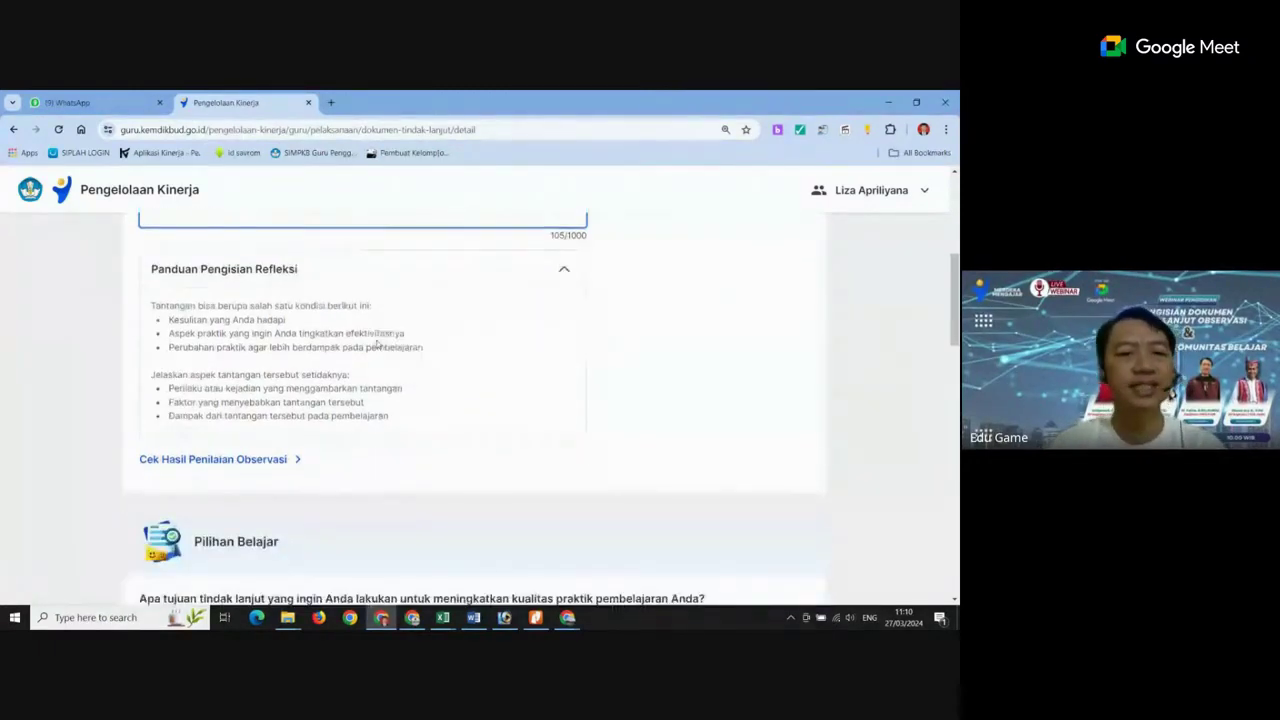
pyautogui.click(152, 376)
pyautogui.moveTo(152, 376); pyautogui.dragTo(348, 376)
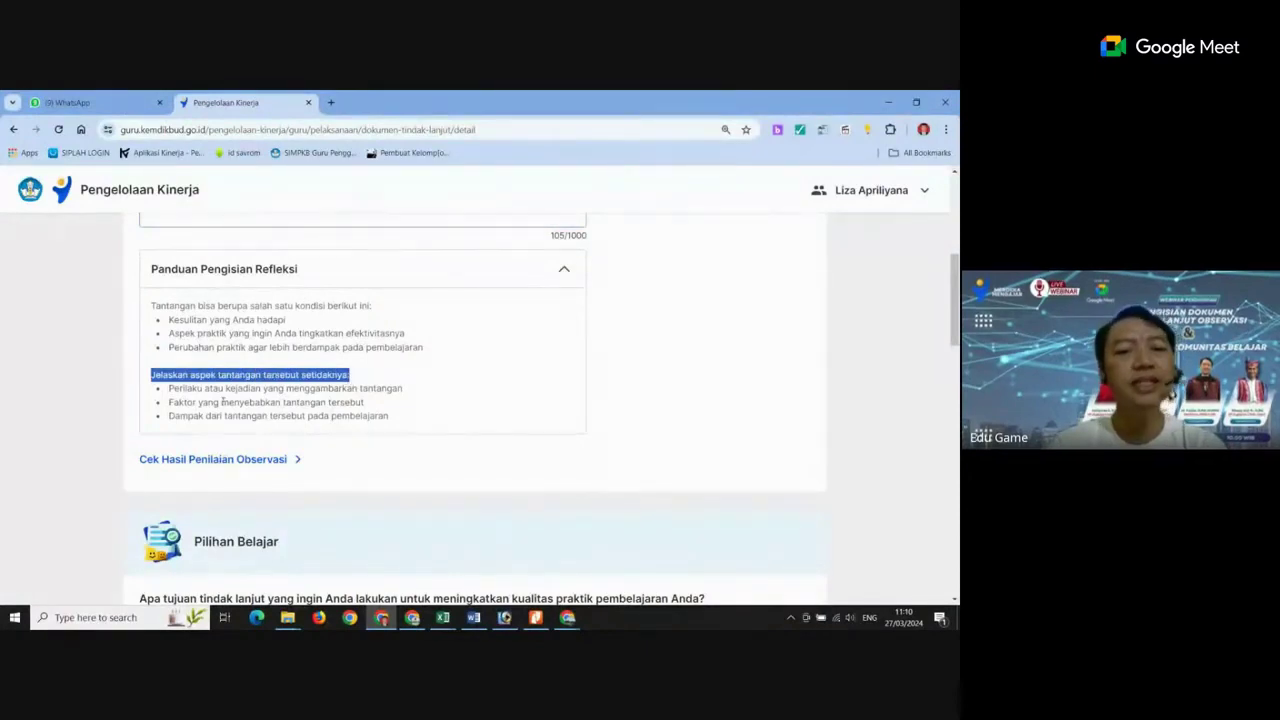
pyautogui.click(185, 401)
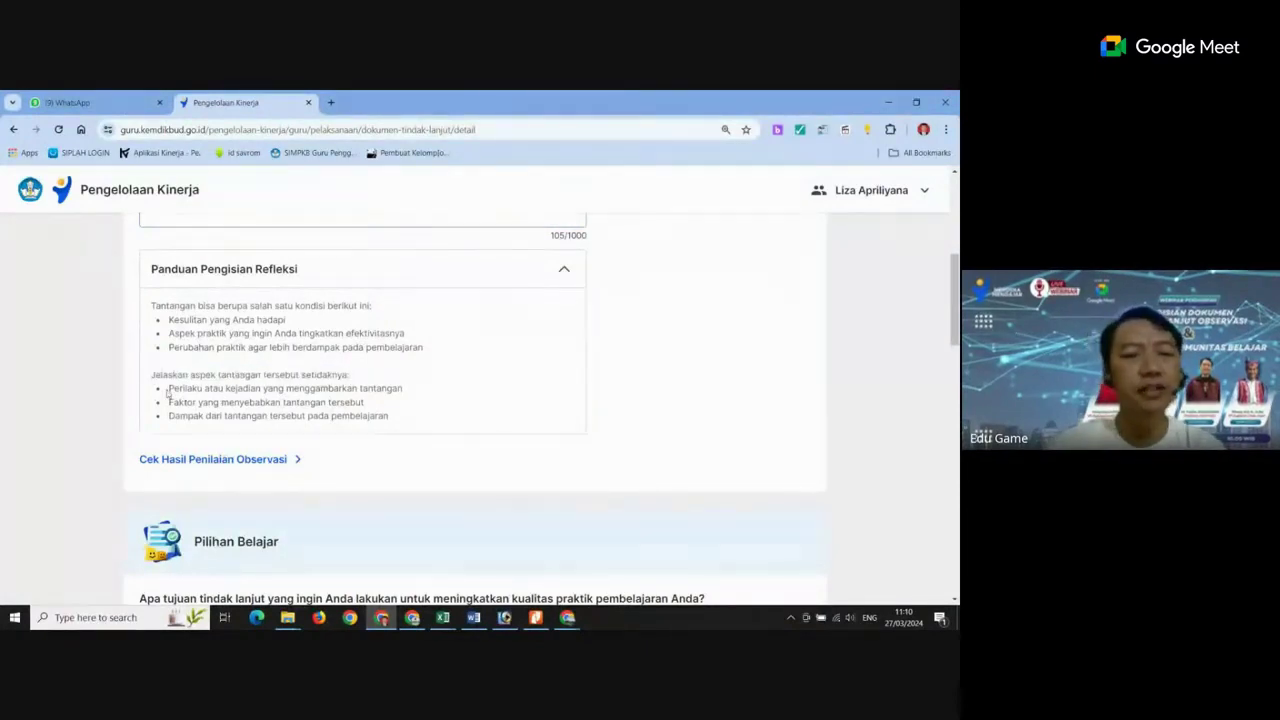
pyautogui.moveTo(169, 388); pyautogui.dragTo(400, 390)
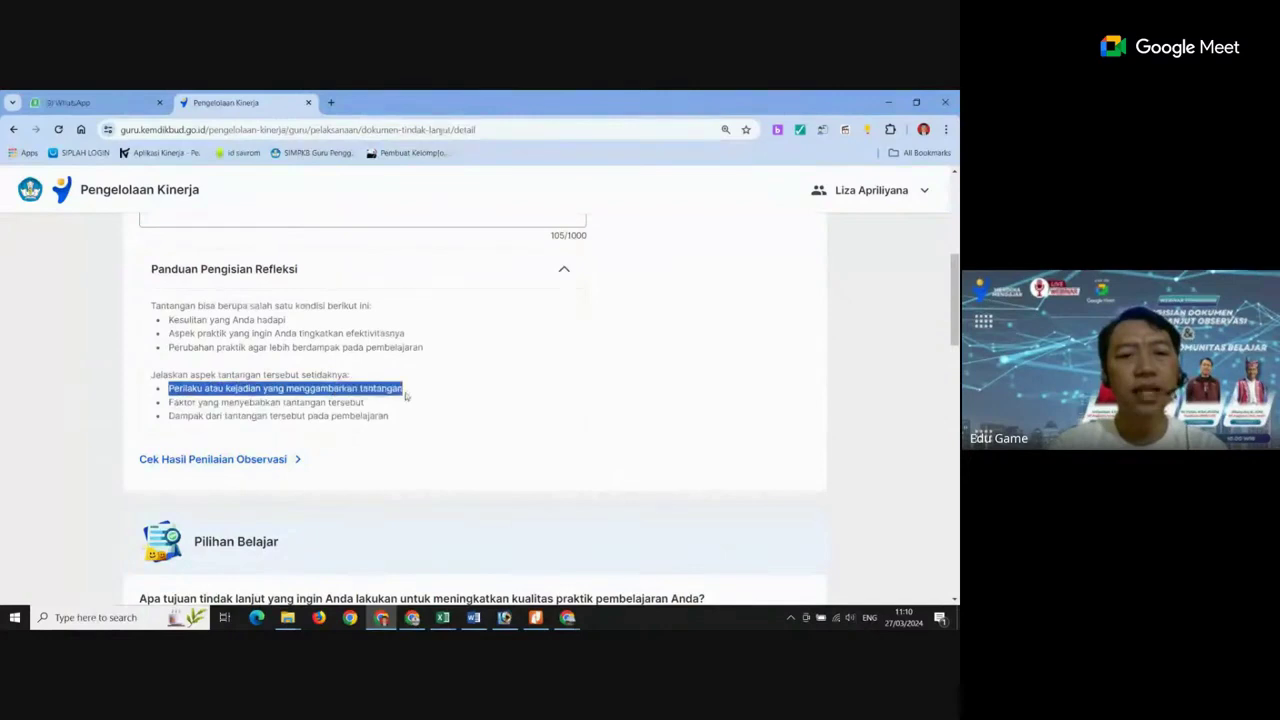
pyautogui.scroll(2, 222, 311)
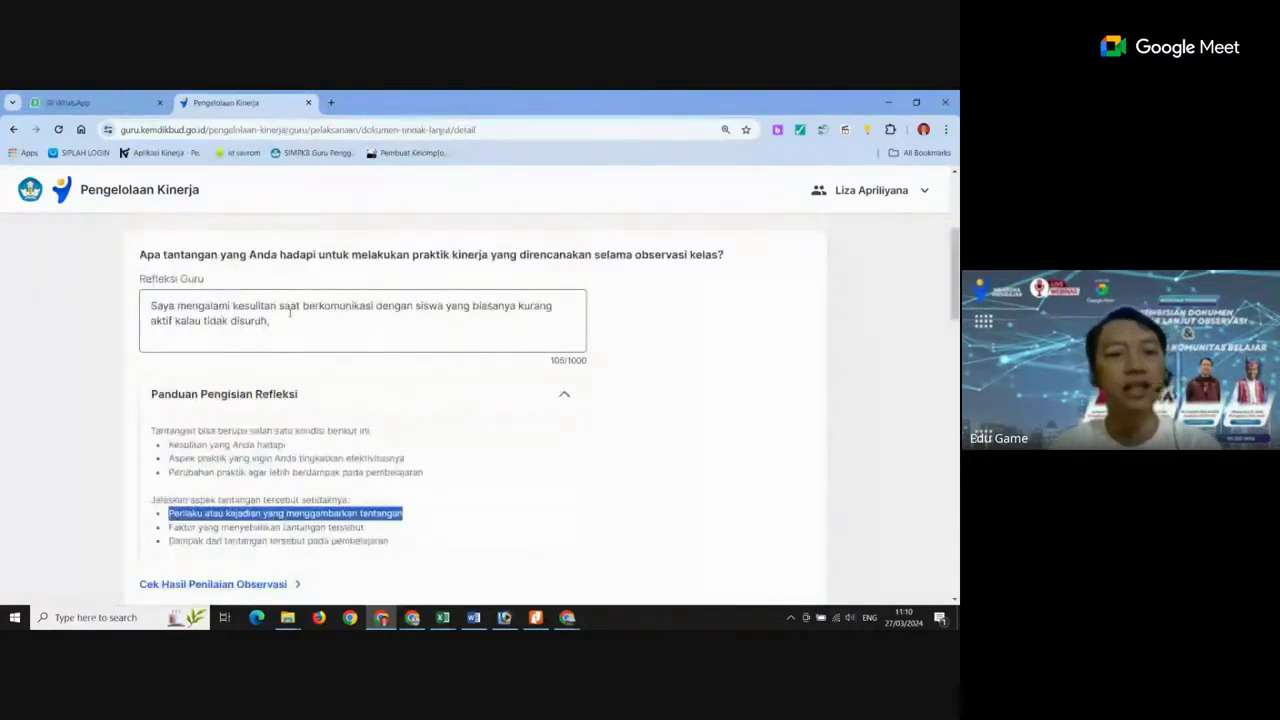
# Read the guide's second point, "Faktor yang menyebabkan tantangan tersebut", and compare it with the Refleksi Guru answer
pyautogui.scroll(-2, 290, 313)
pyautogui.scroll(2, 318, 343)
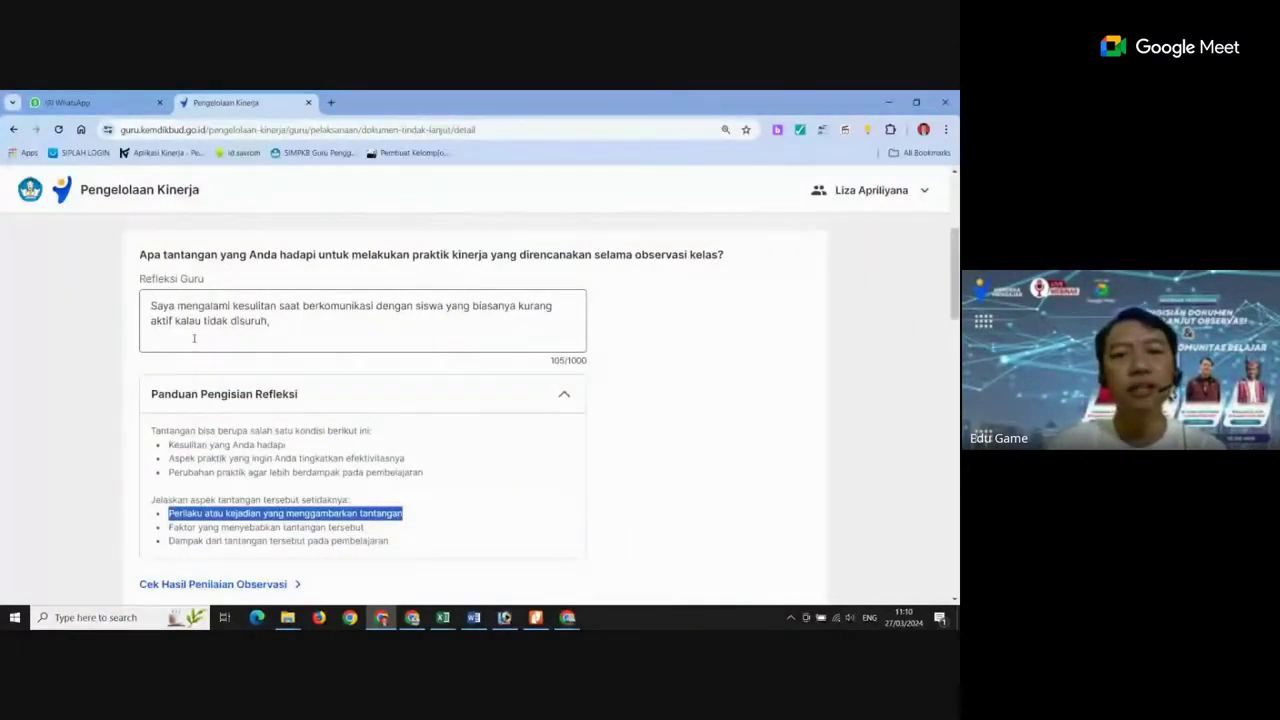
pyautogui.scroll(-2, 194, 338)
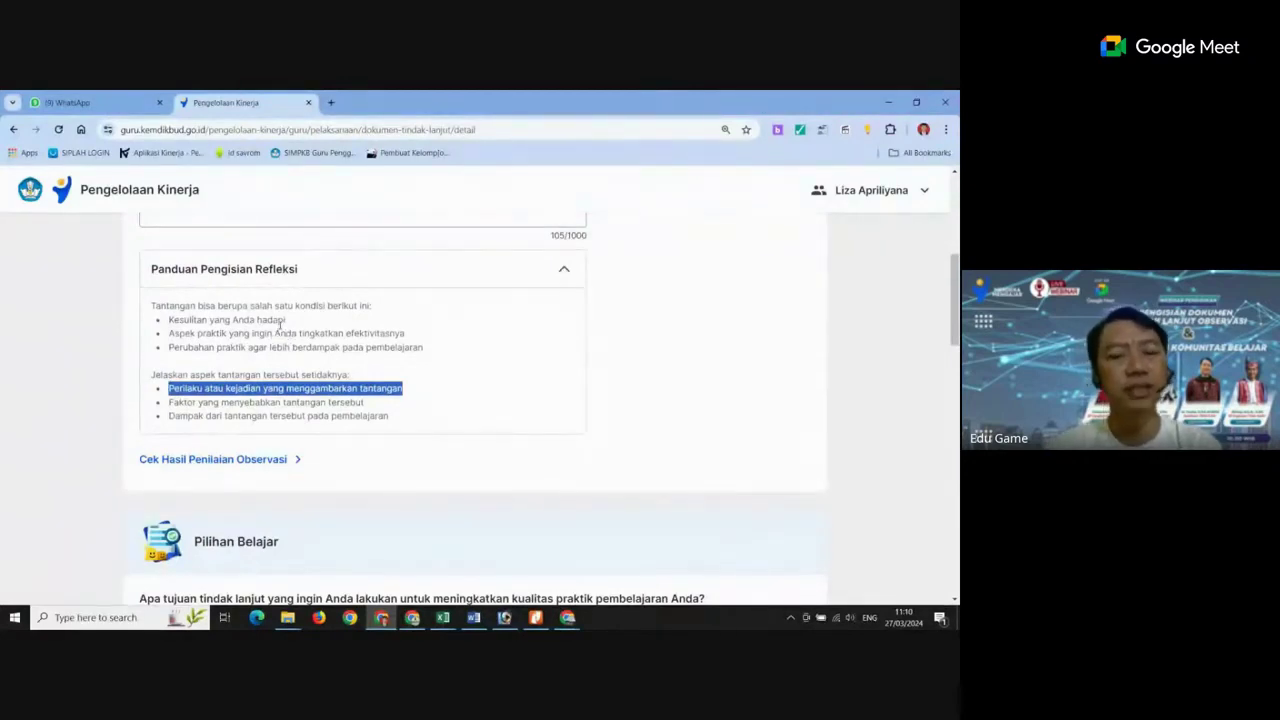
pyautogui.scroll(-1, 284, 321)
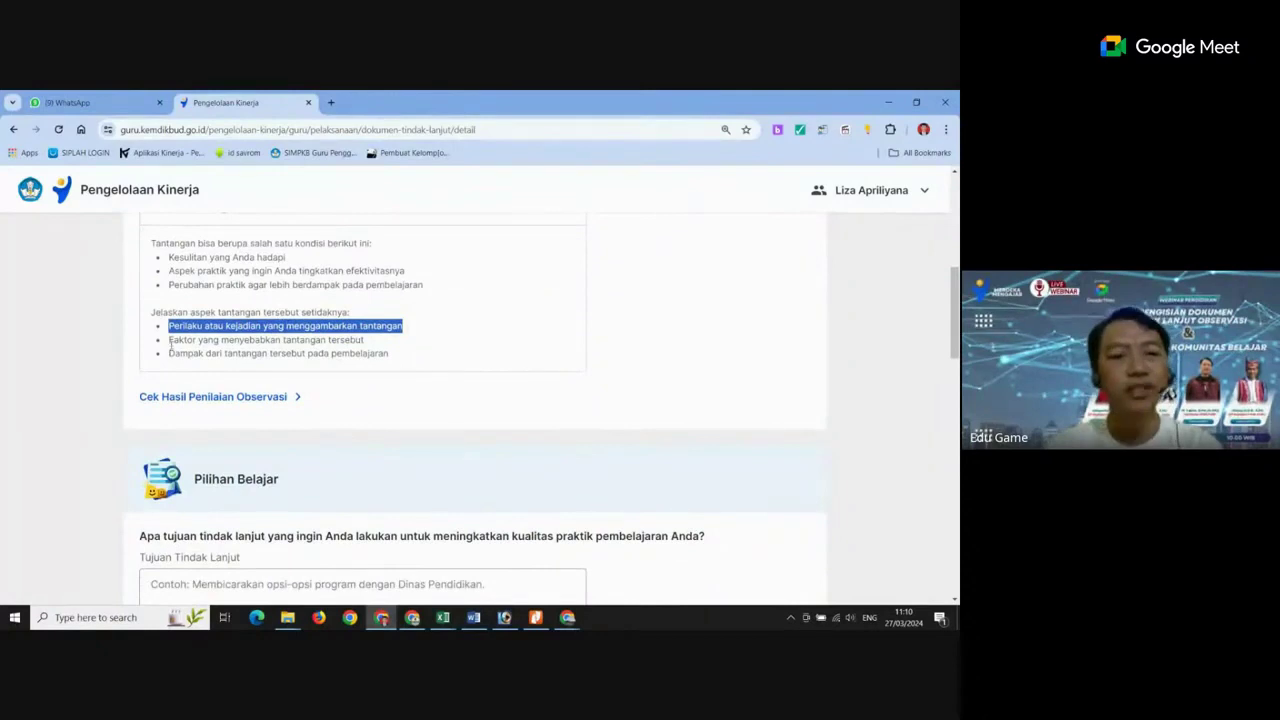
pyautogui.moveTo(170, 344); pyautogui.dragTo(368, 349)
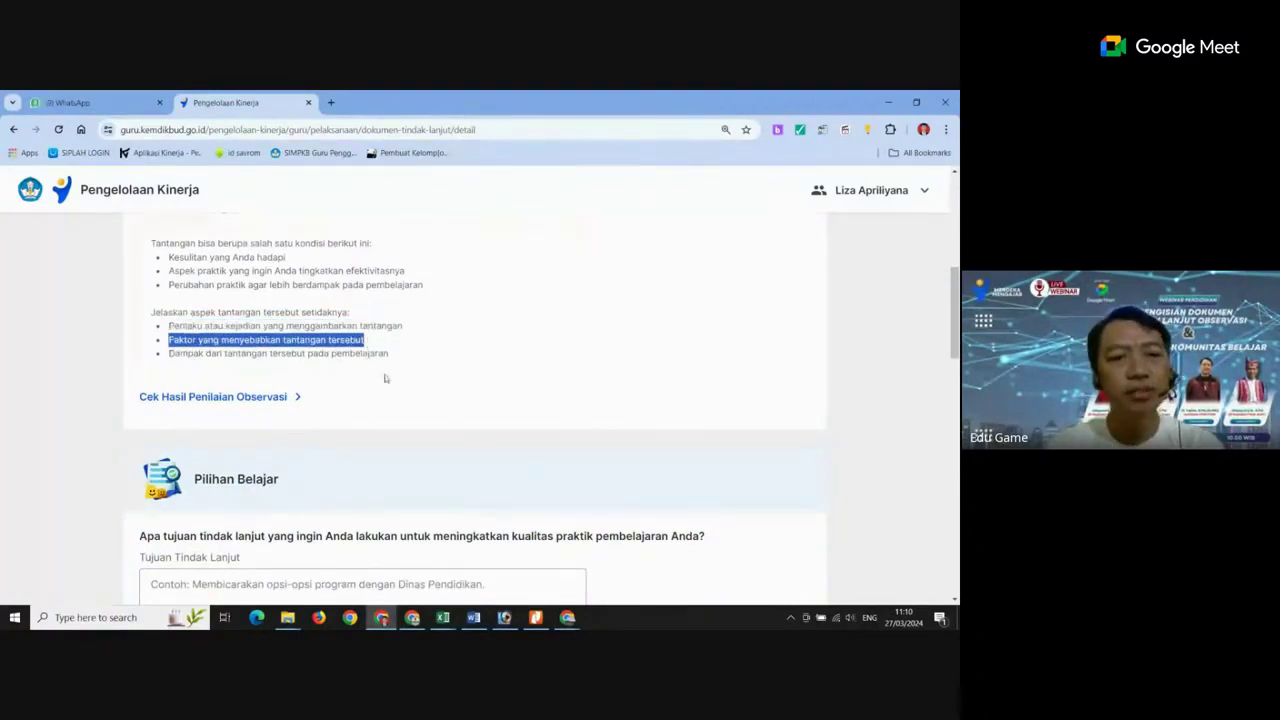
pyautogui.scroll(3, 297, 379)
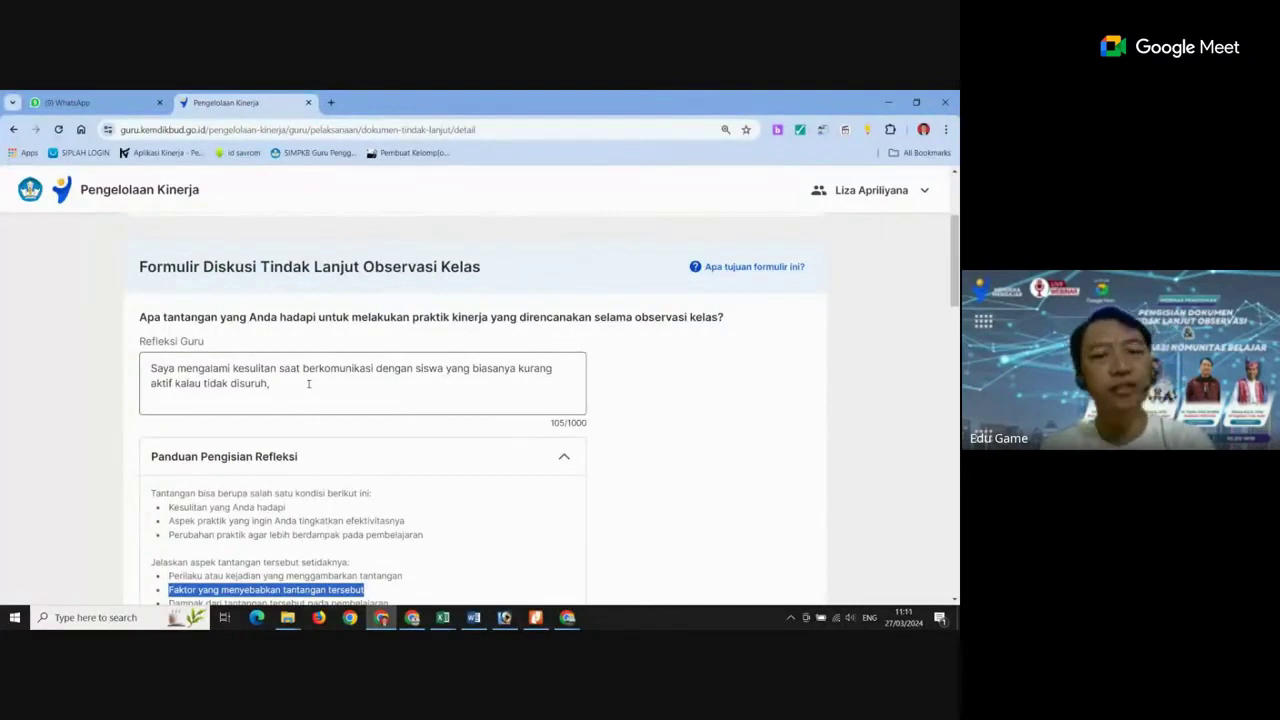
pyautogui.click(308, 384)
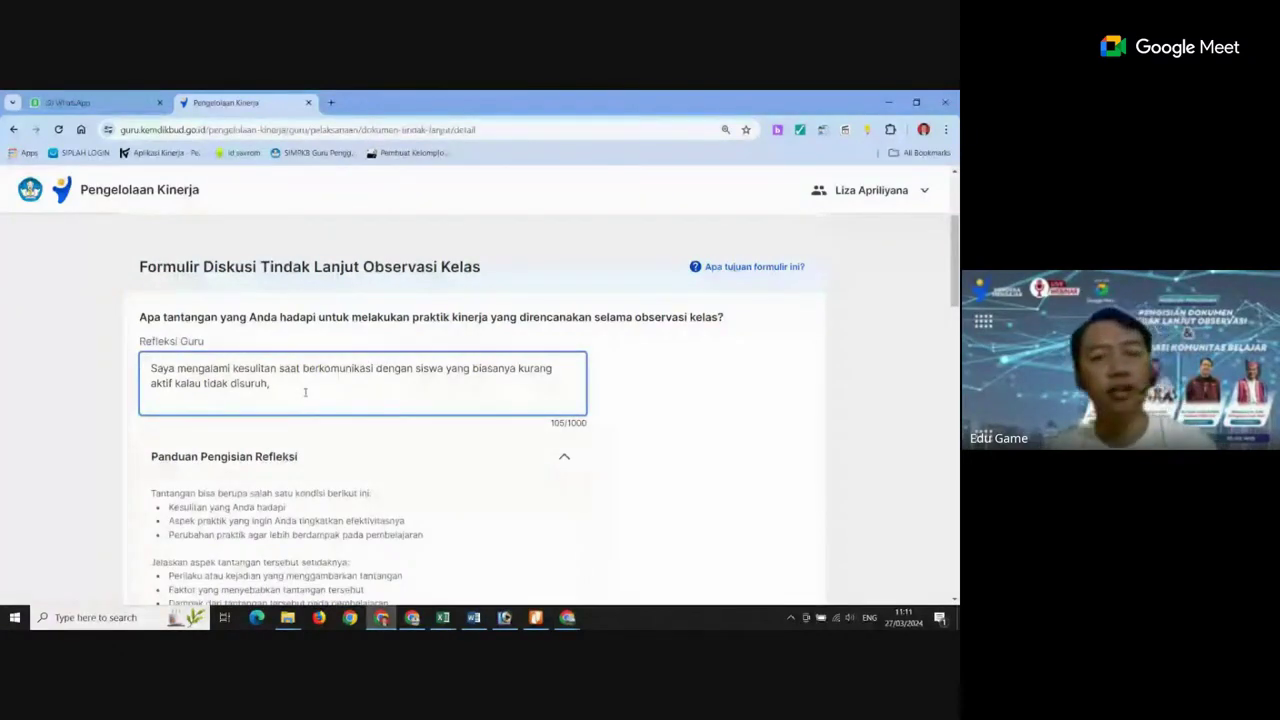
pyautogui.scroll(-2, 308, 394)
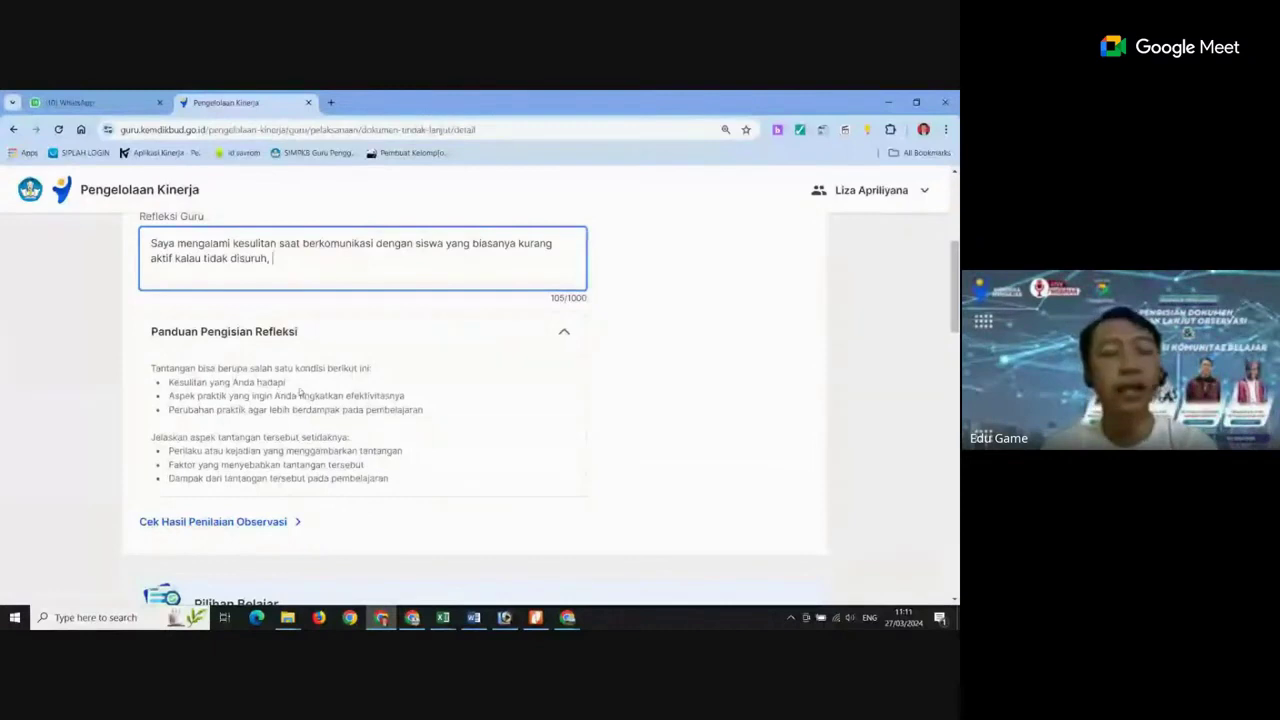
pyautogui.scroll(-1, 308, 395)
pyautogui.scroll(-1, 316, 399)
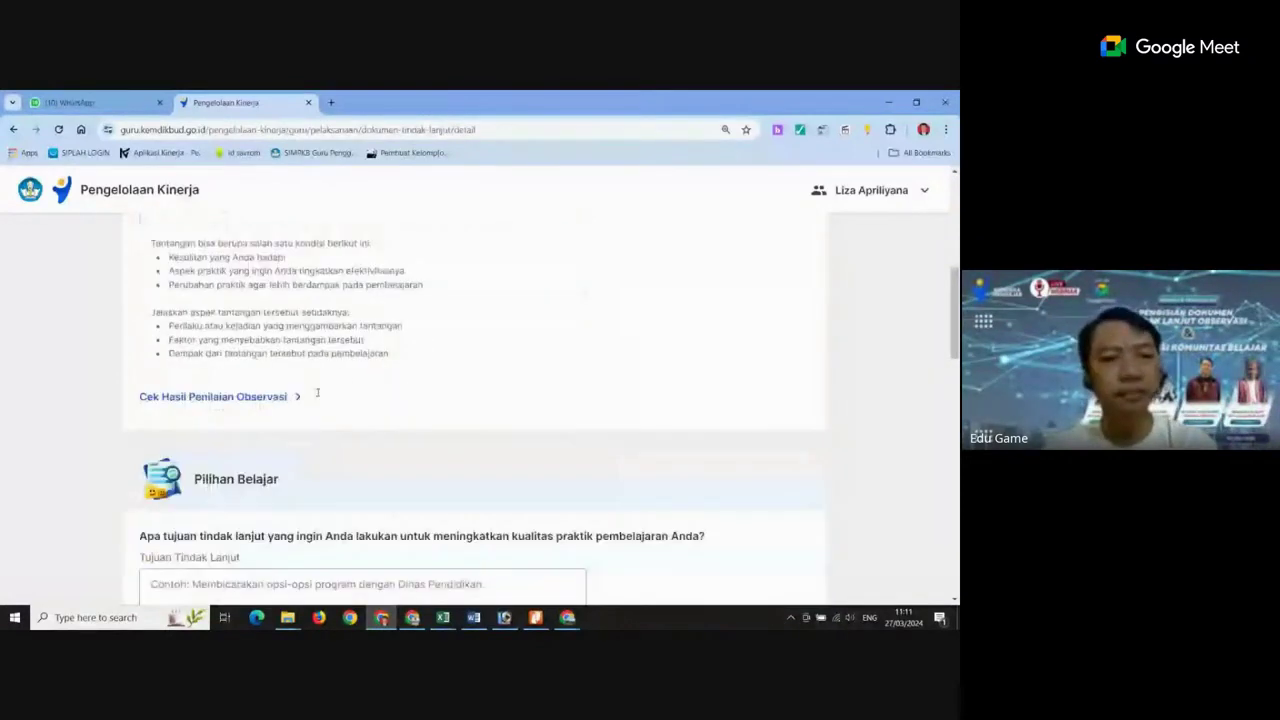
pyautogui.scroll(1, 317, 393)
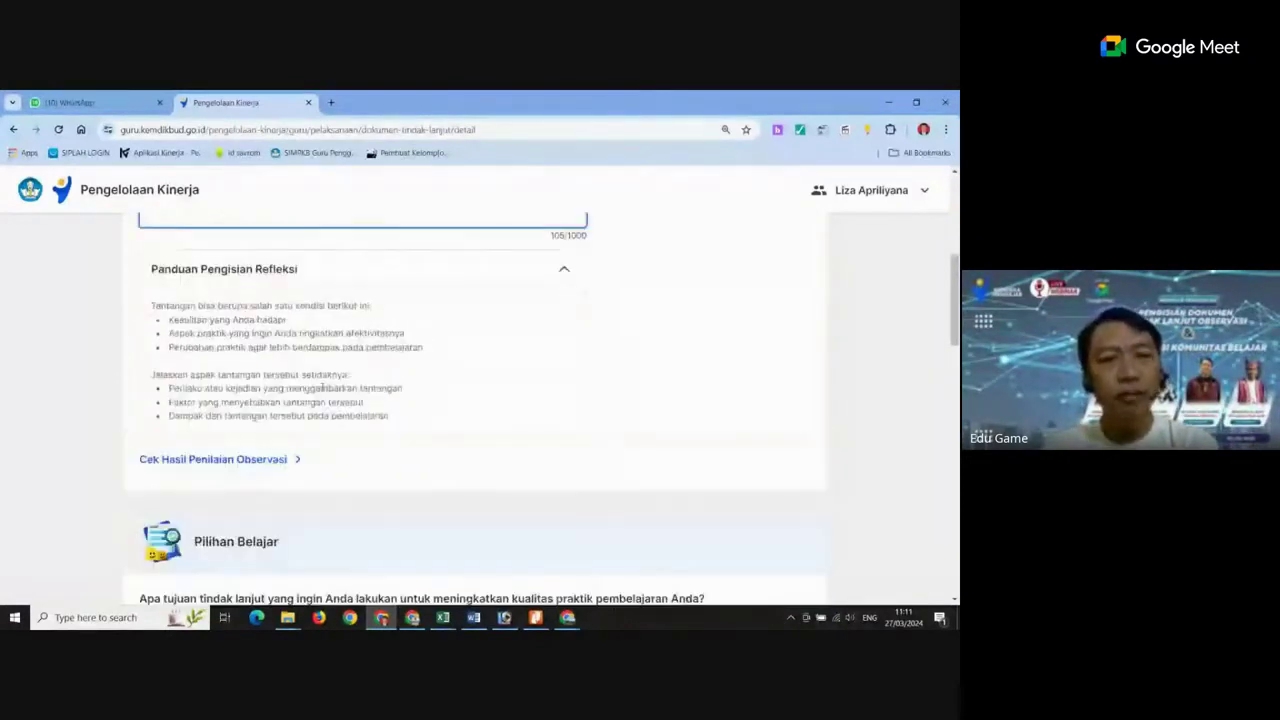
pyautogui.scroll(3, 322, 388)
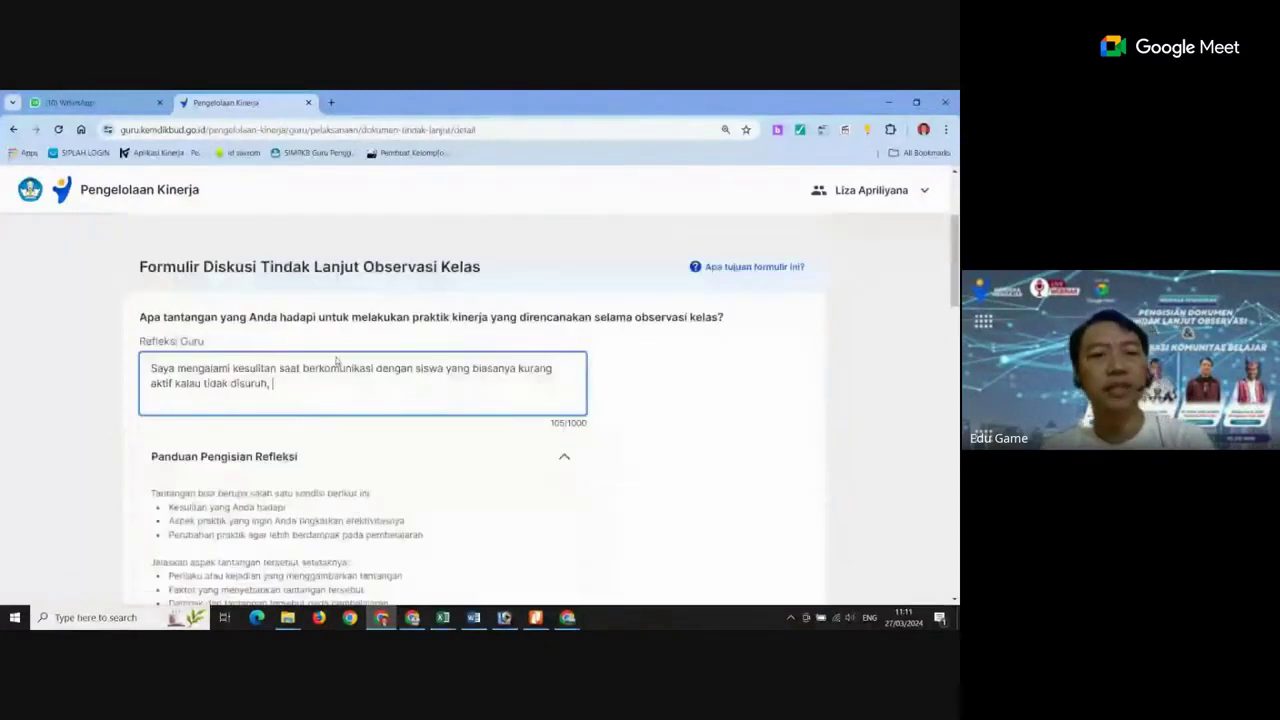
# Review the three challenge conditions under "Tantangan bisa berupa salah satu kondisi berikut ini" against the written reflection
pyautogui.scroll(-2, 337, 361)
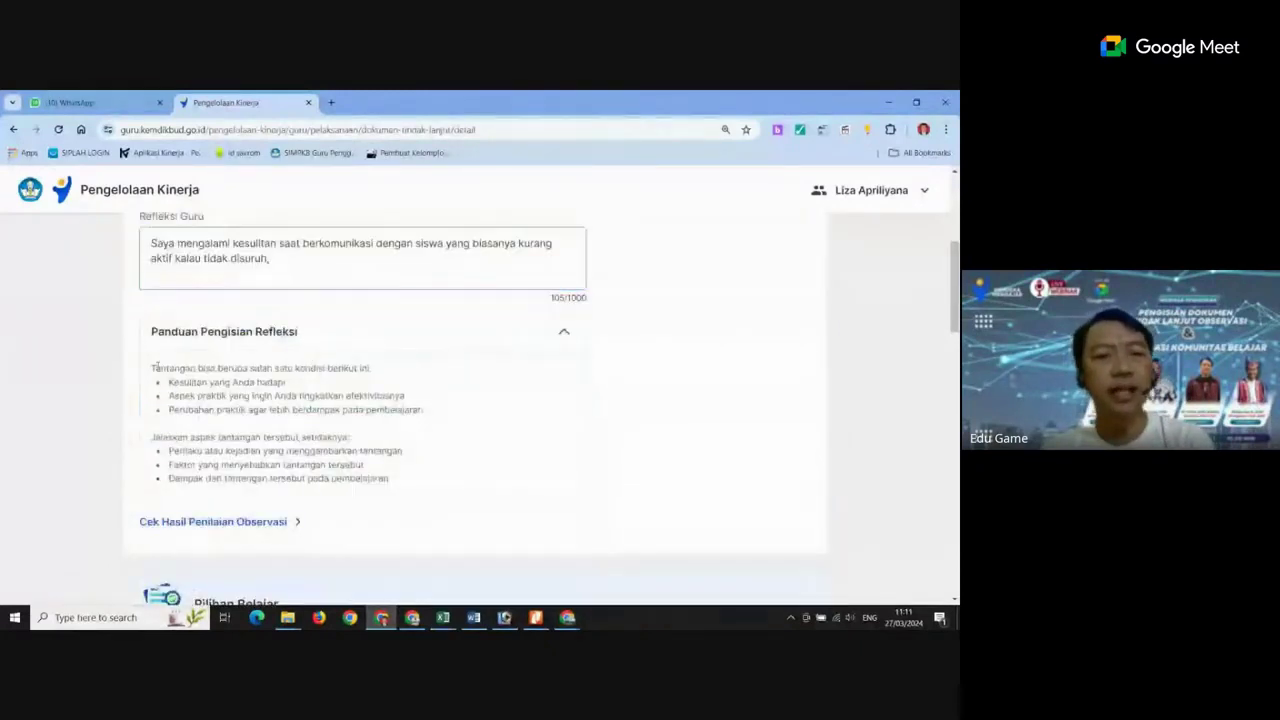
pyautogui.moveTo(152, 368); pyautogui.dragTo(387, 364)
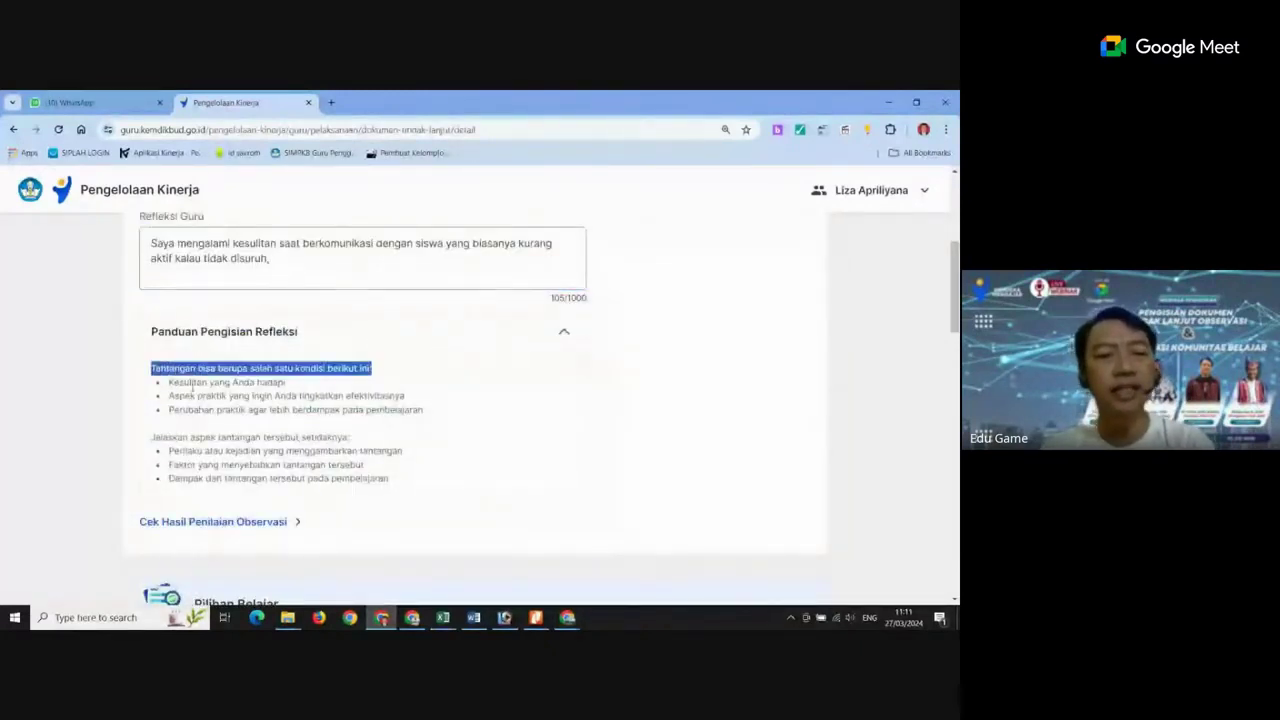
pyautogui.moveTo(170, 382); pyautogui.dragTo(426, 413)
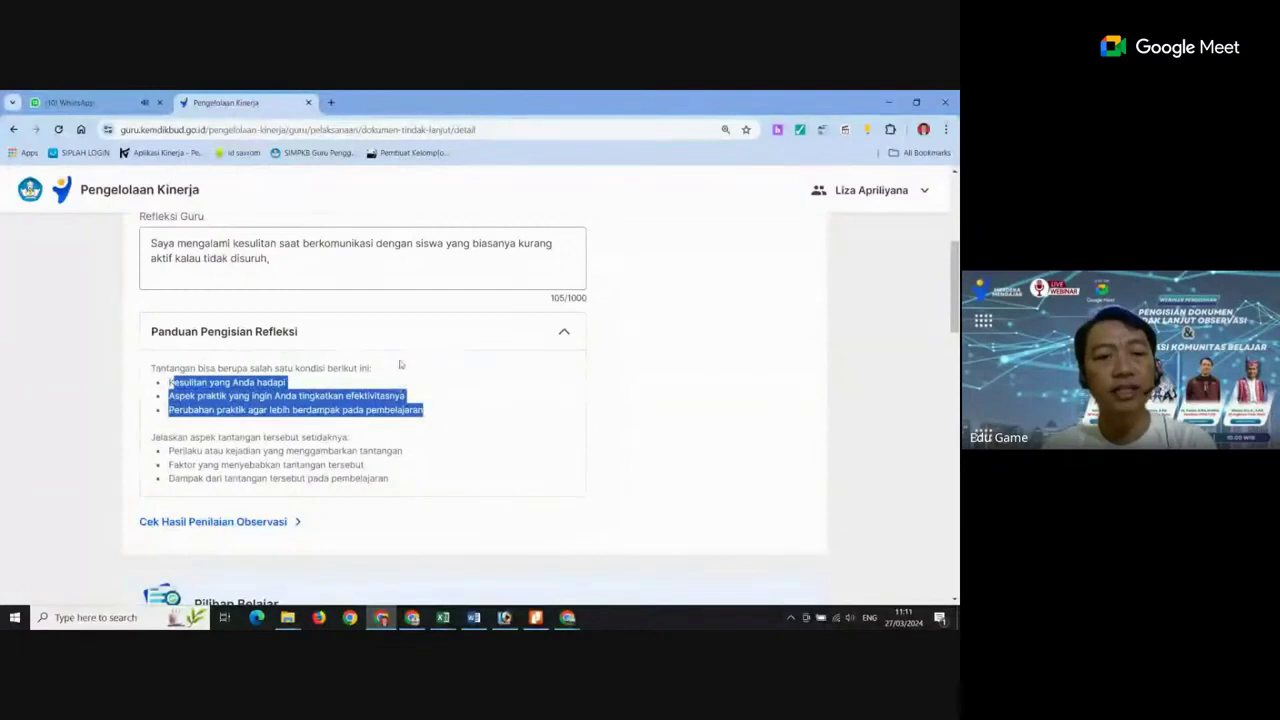
pyautogui.scroll(1, 400, 364)
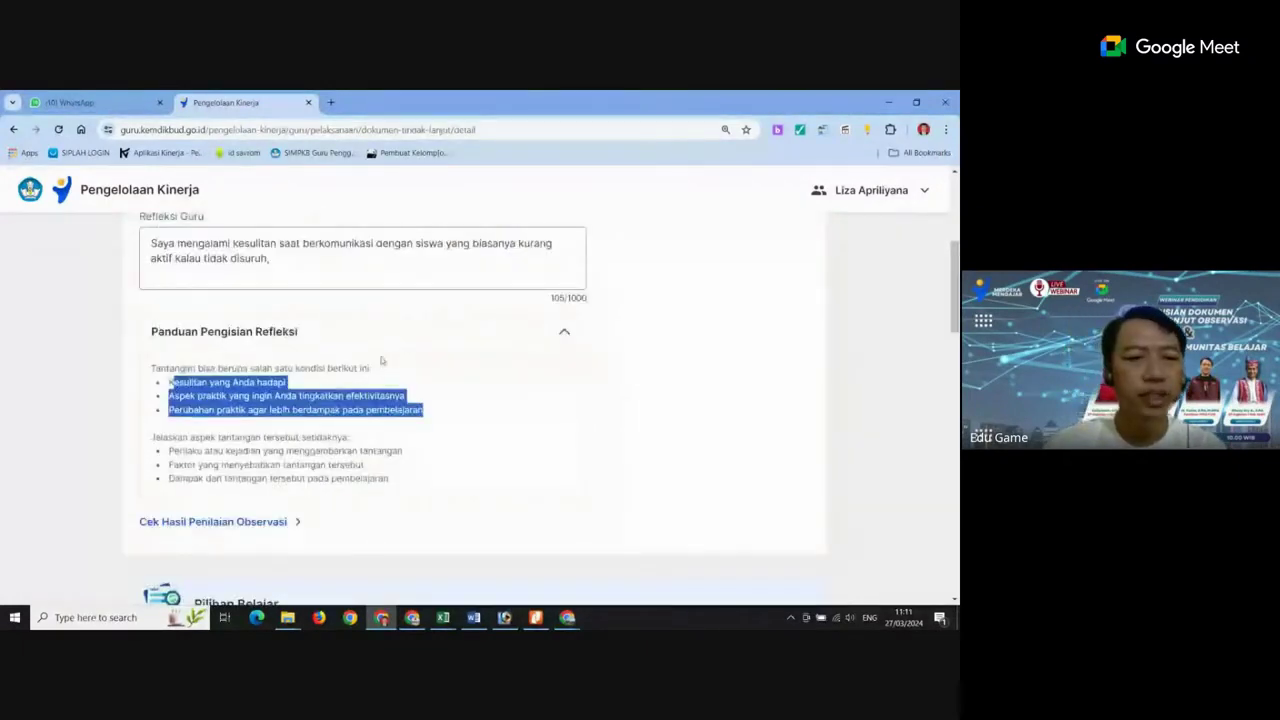
pyautogui.scroll(-2, 457, 403)
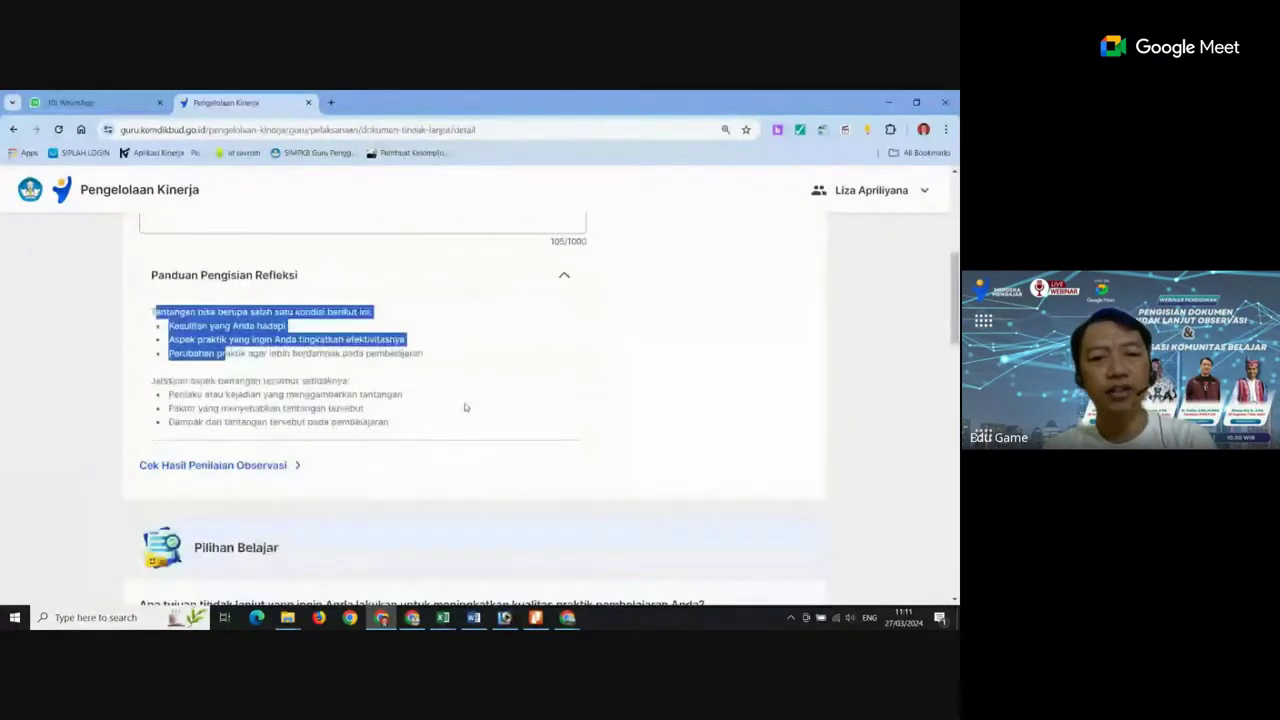
pyautogui.scroll(4, 457, 403)
pyautogui.scroll(-3, 453, 392)
pyautogui.scroll(-2, 455, 385)
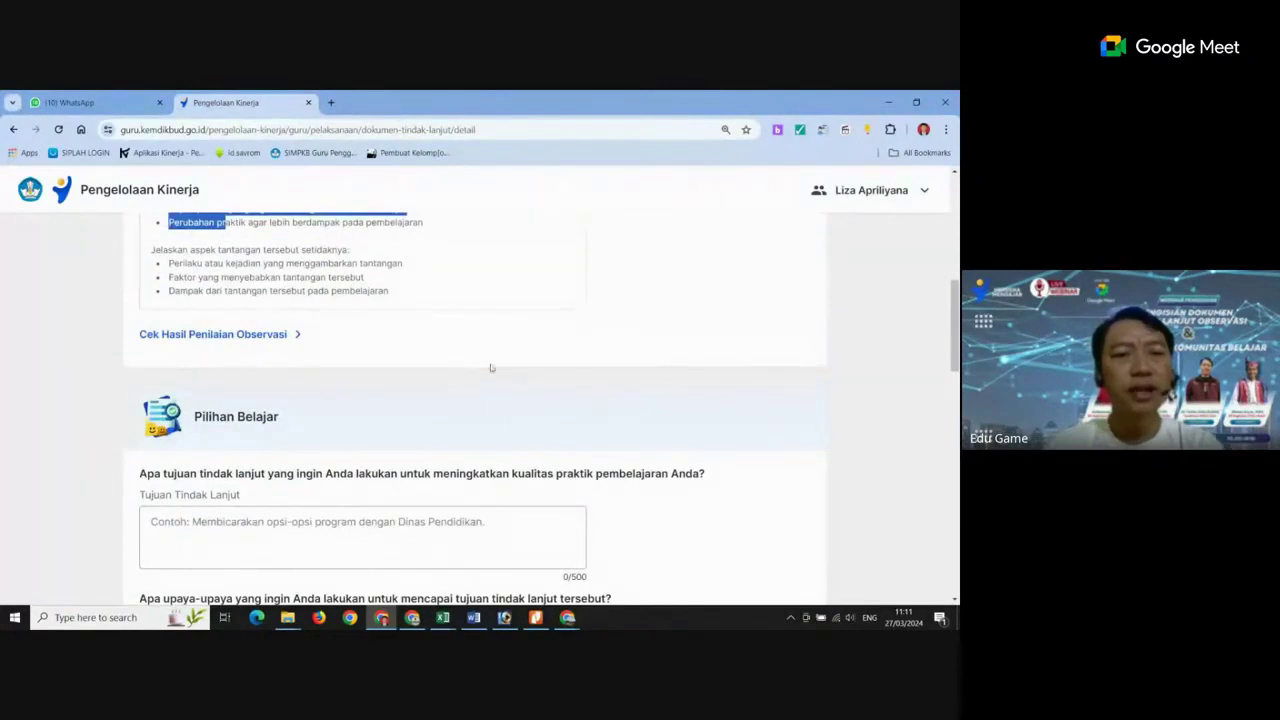
# Look through the Pilihan Belajar questions on Tujuan, Upaya and Periode Tindak Lanjut and Kebutuhan Dukungan
pyautogui.scroll(-2, 480, 368)
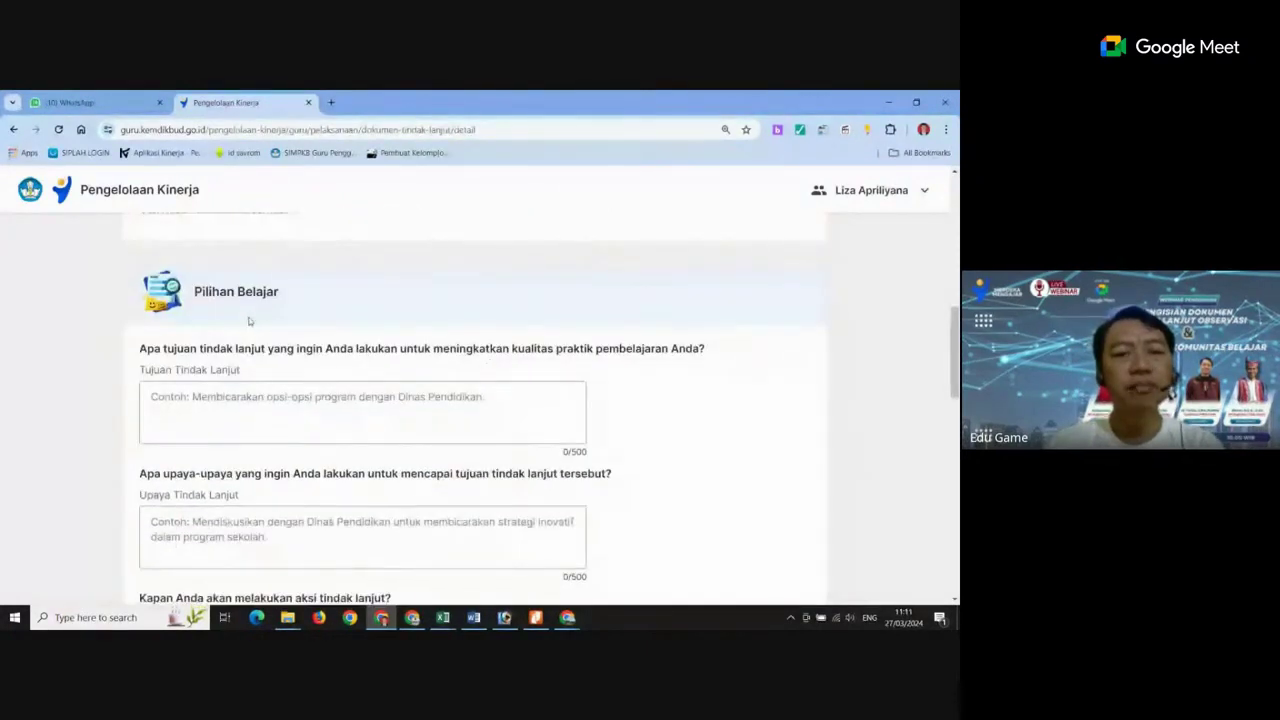
pyautogui.scroll(5, 265, 335)
pyautogui.scroll(1, 270, 343)
pyautogui.scroll(-6, 263, 351)
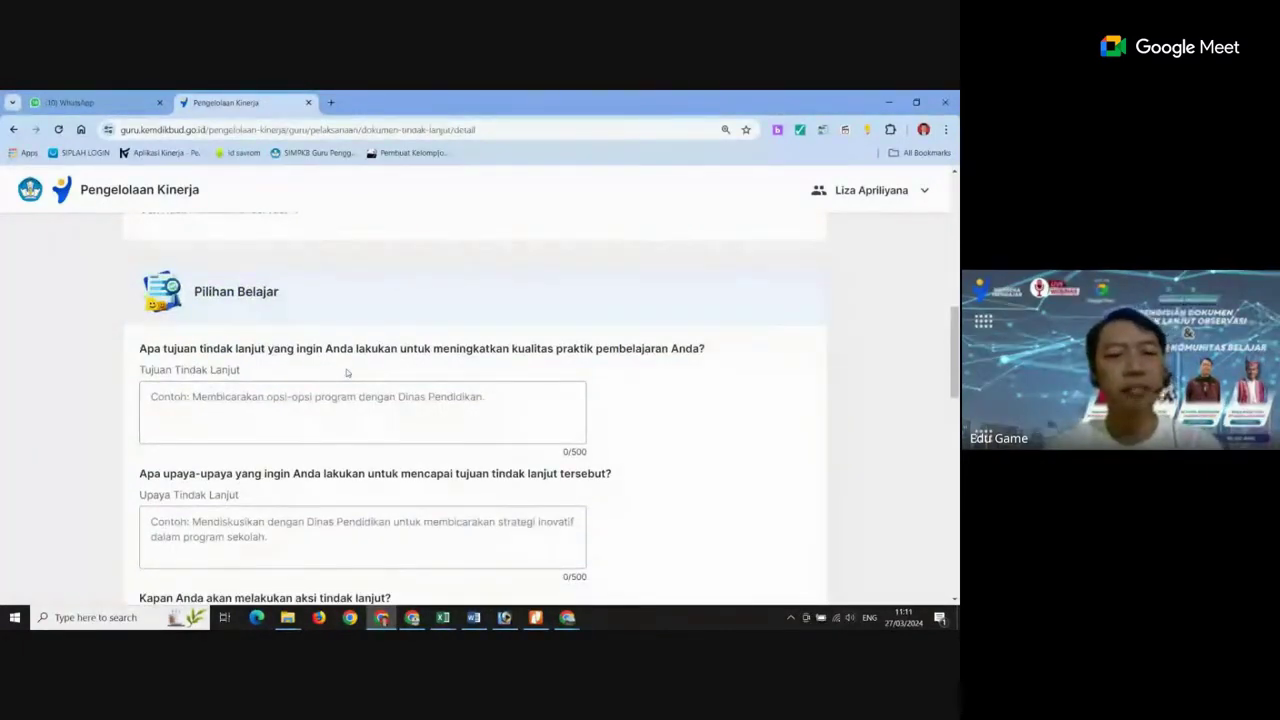
pyautogui.scroll(-3, 346, 373)
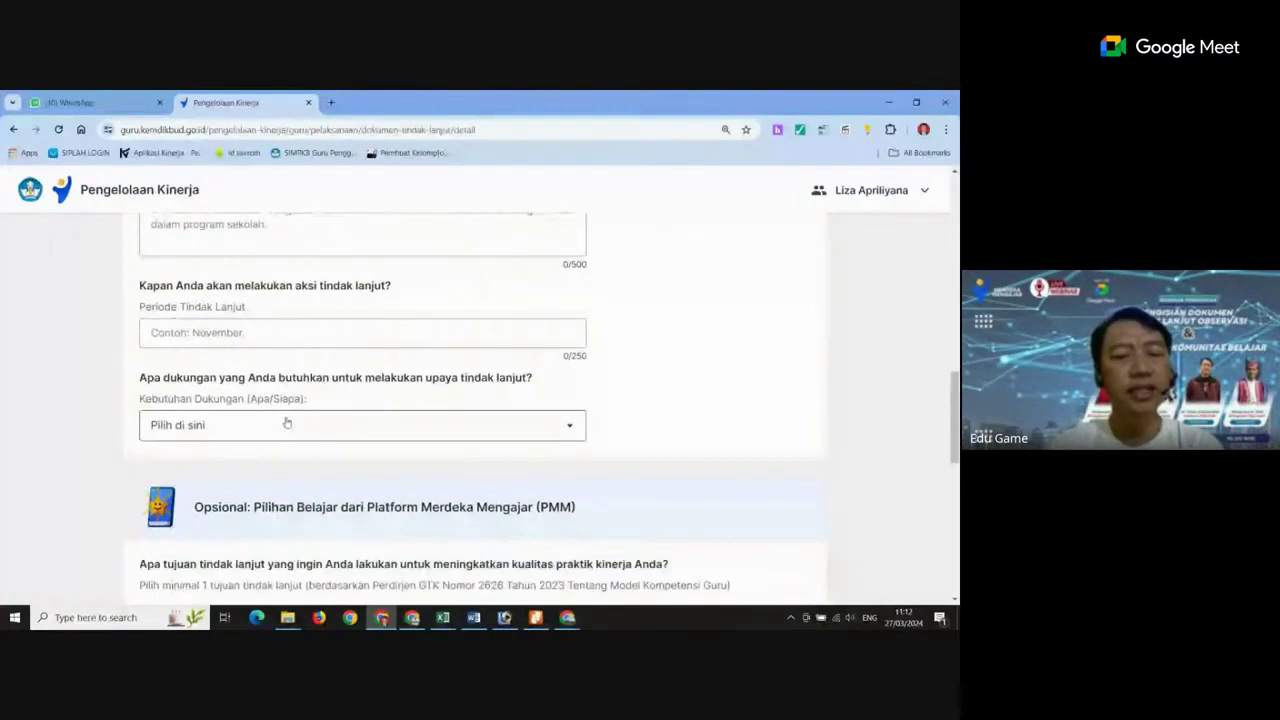
pyautogui.scroll(1, 286, 423)
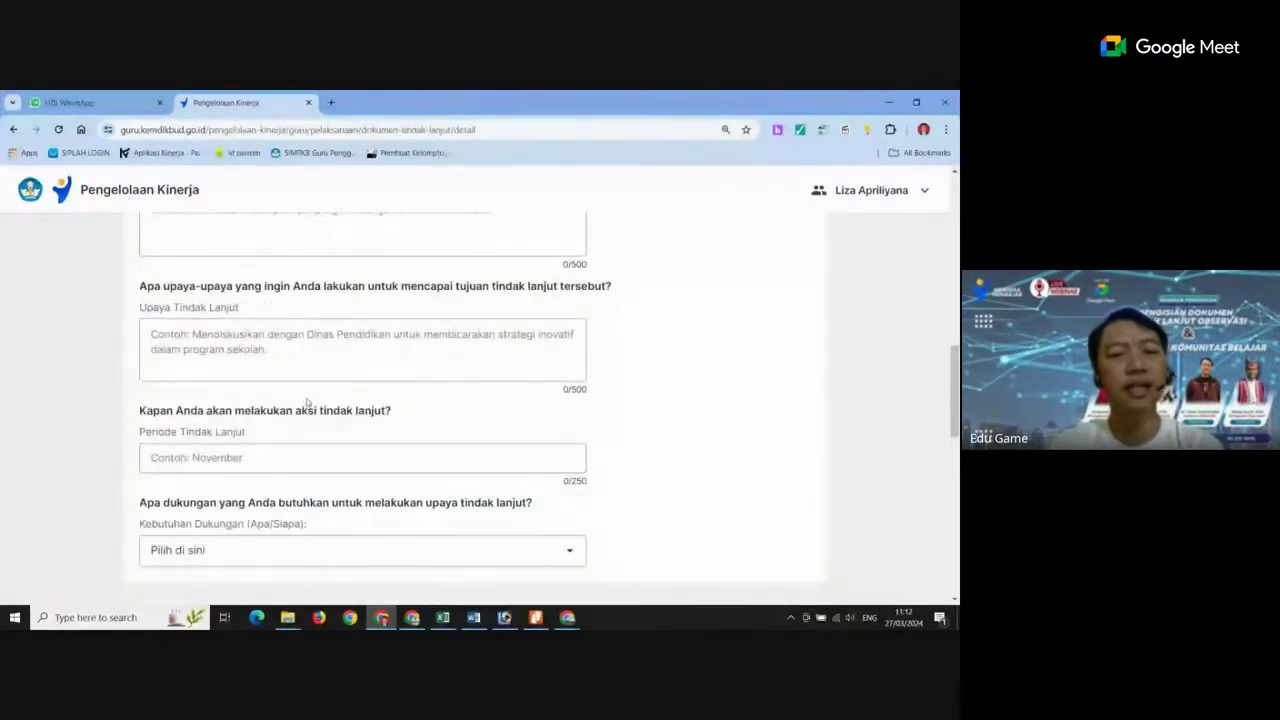
pyautogui.scroll(1, 328, 385)
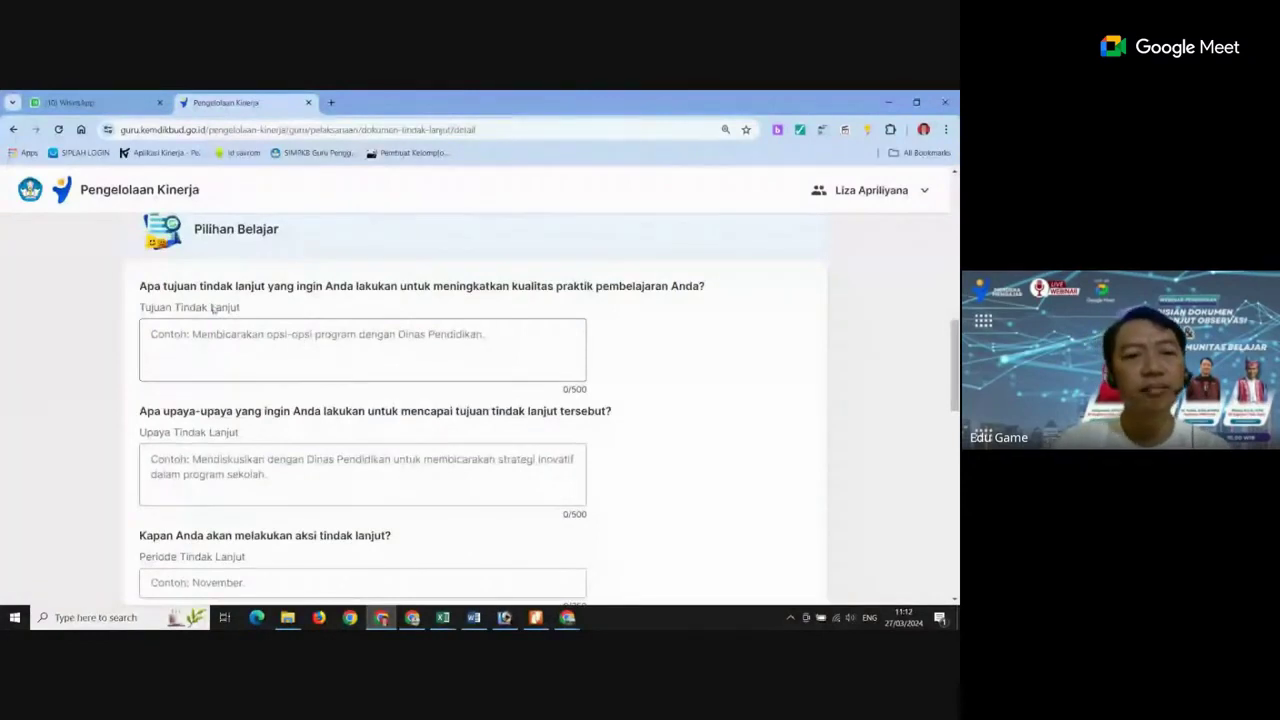
# Switch to the Form Observasi Guru (2) workbook in Excel and examine FORM C's Refleksi Guru, Kategori and Tujuan Tindak Lanjut cells
pyautogui.moveTo(443, 617)
pyautogui.click(503, 565)
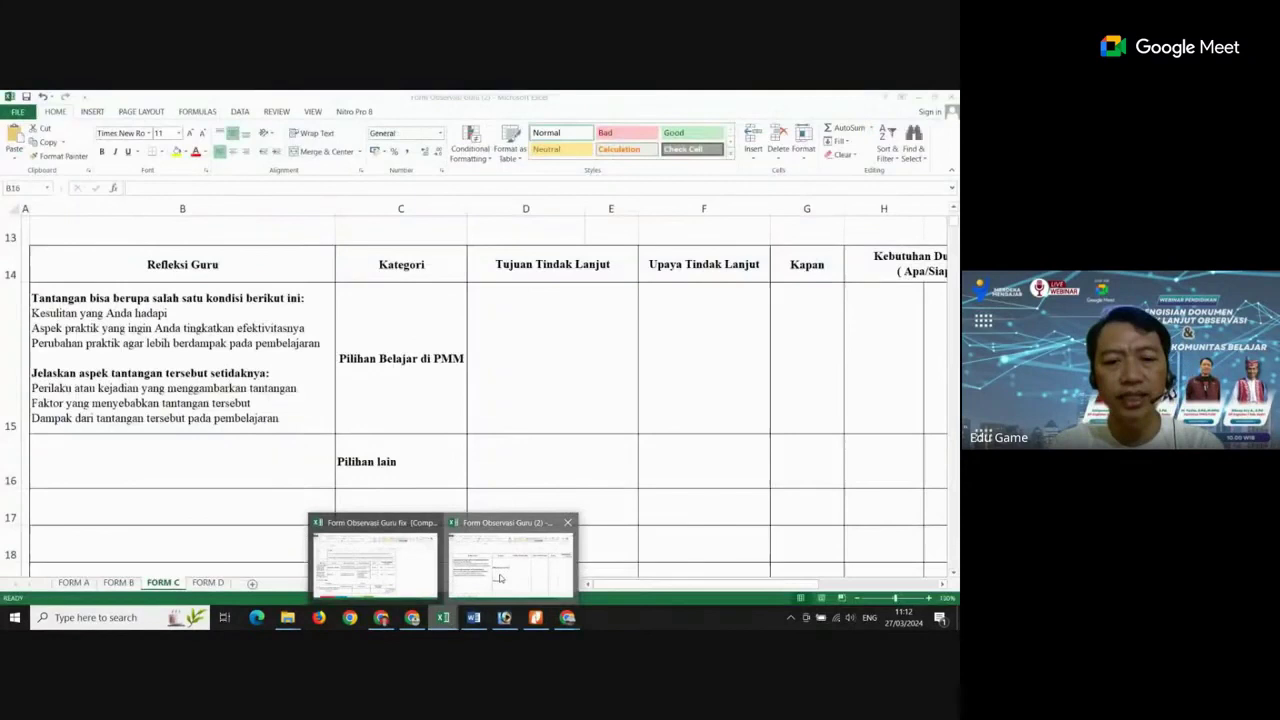
pyautogui.click(583, 318)
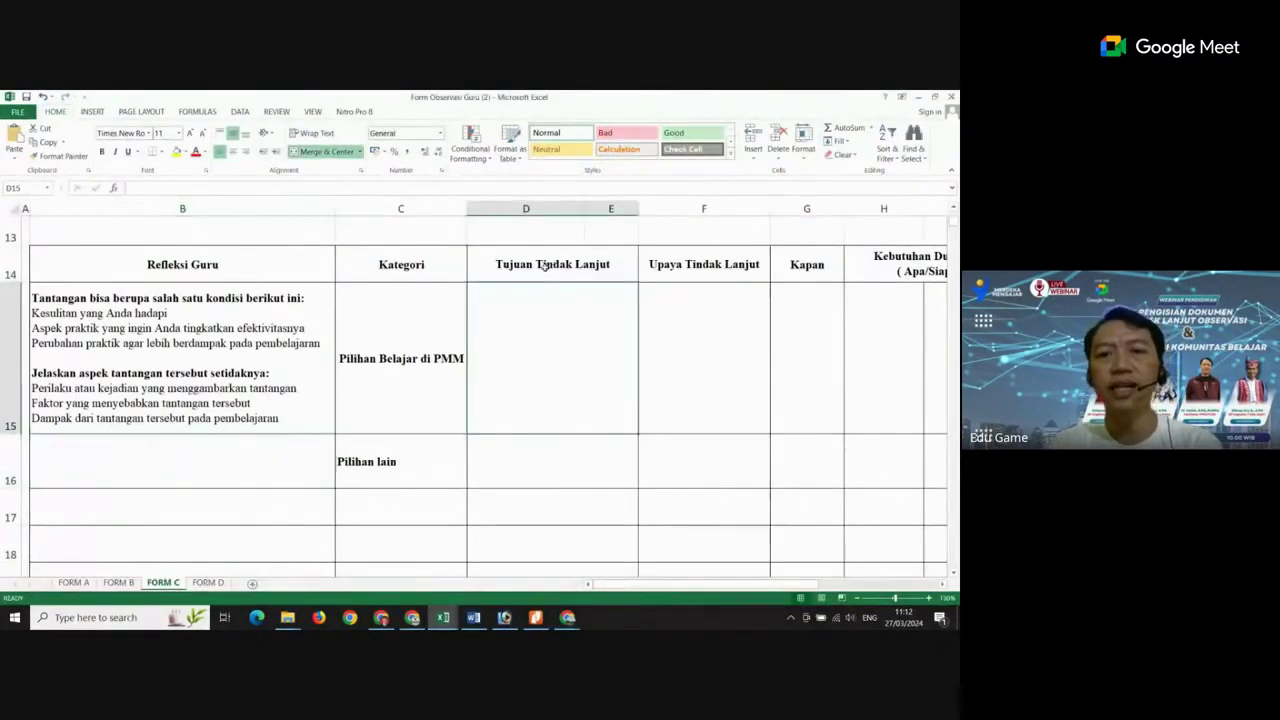
pyautogui.click(545, 268)
pyautogui.click(533, 367)
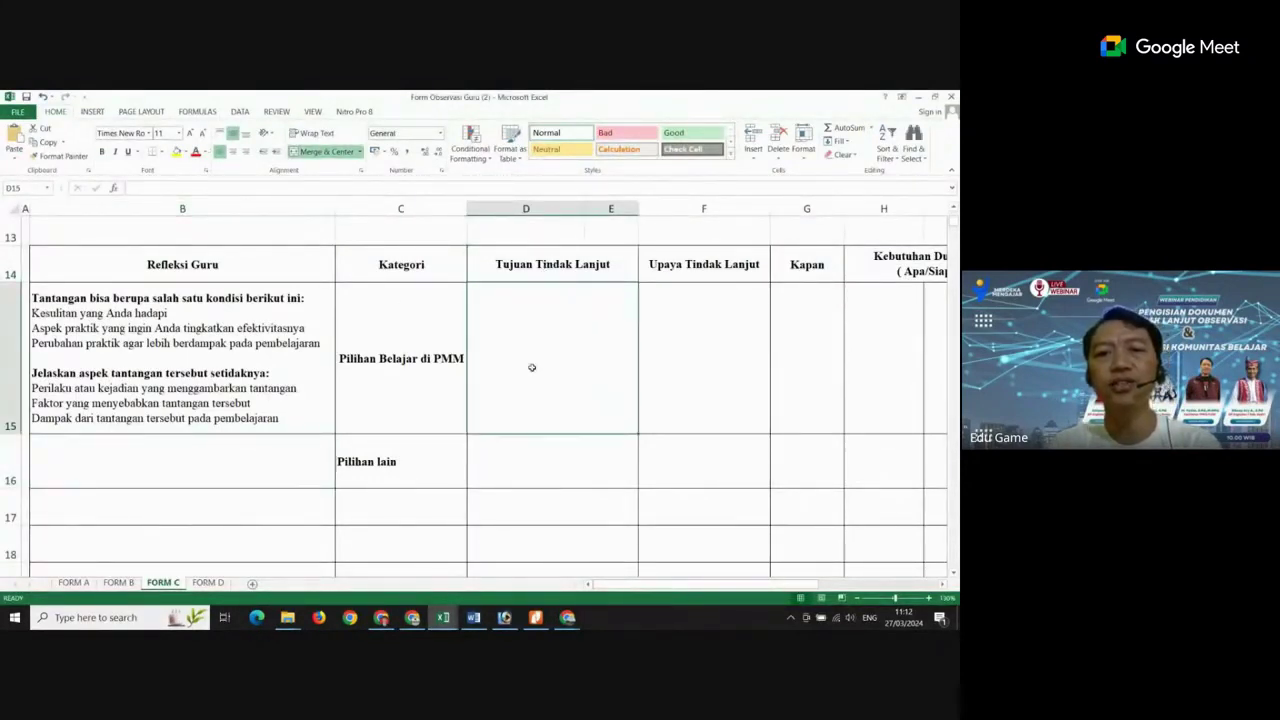
pyautogui.click(370, 472)
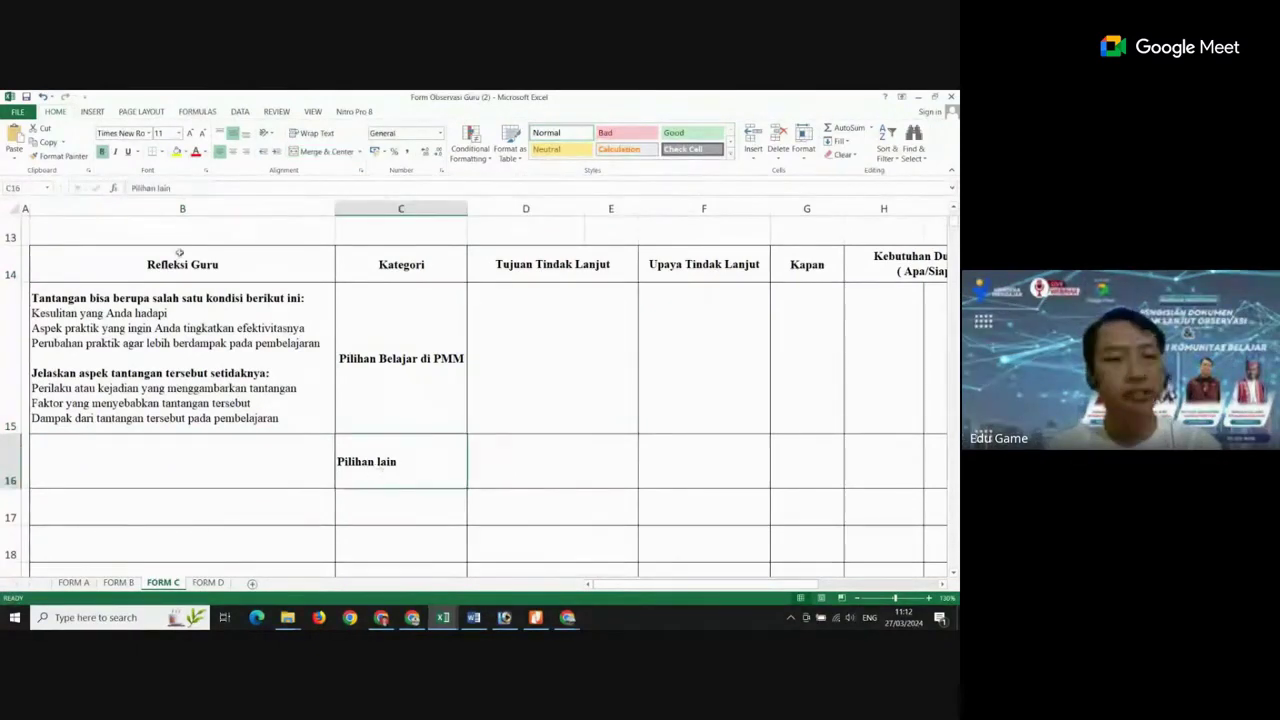
pyautogui.click(134, 459)
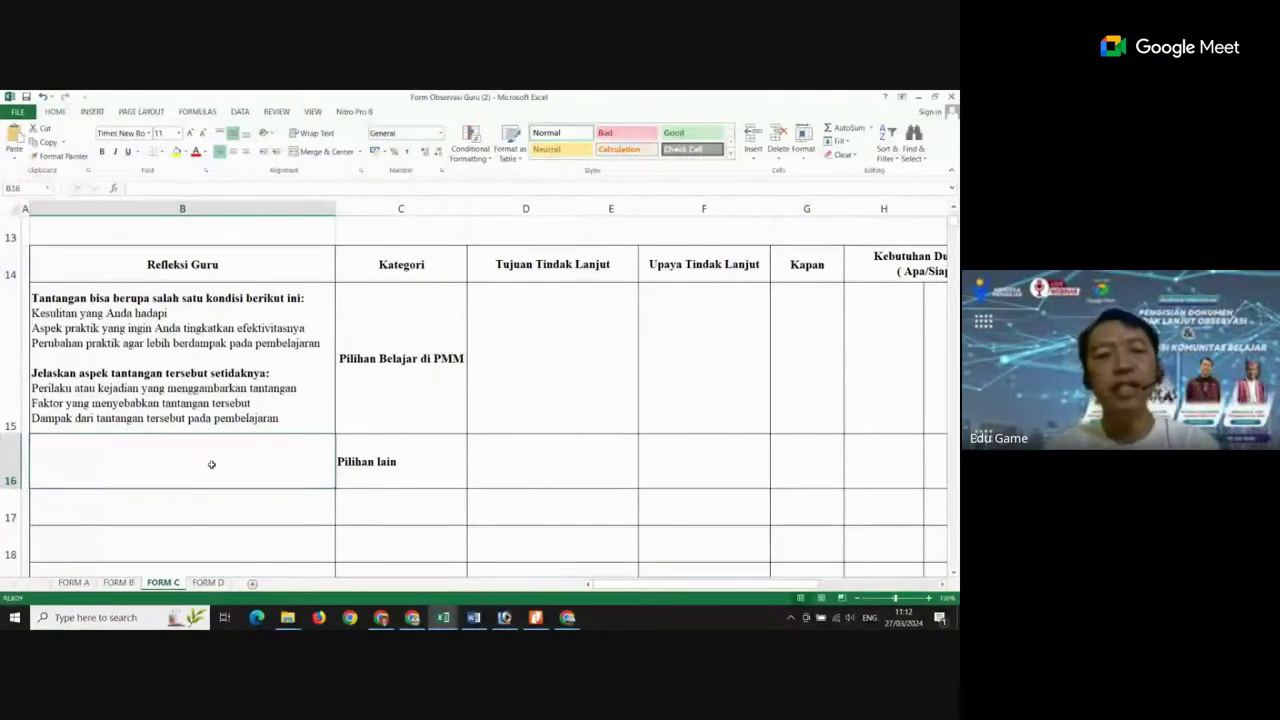
pyautogui.click(537, 465)
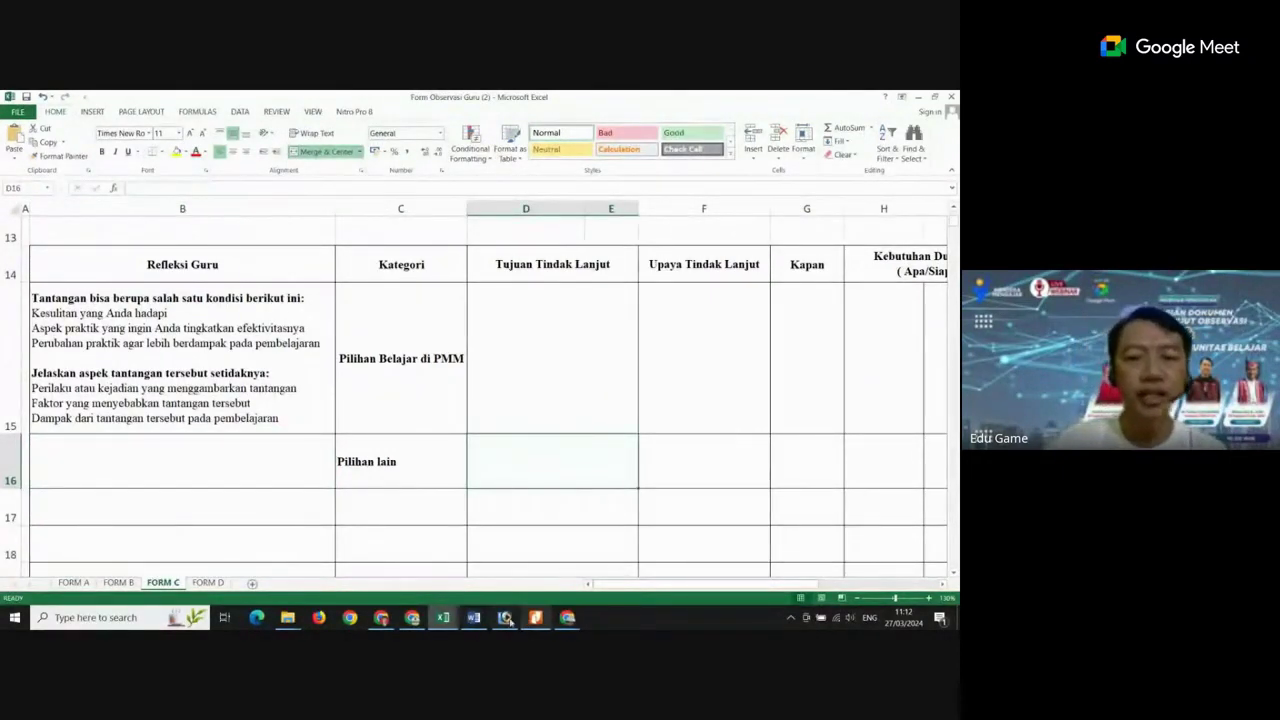
# Return to the Pengelolaan Kinerja form in the browser and review the Refleksi Guru answer with its guide and the Pilihan Belajar section
pyautogui.click(381, 618)
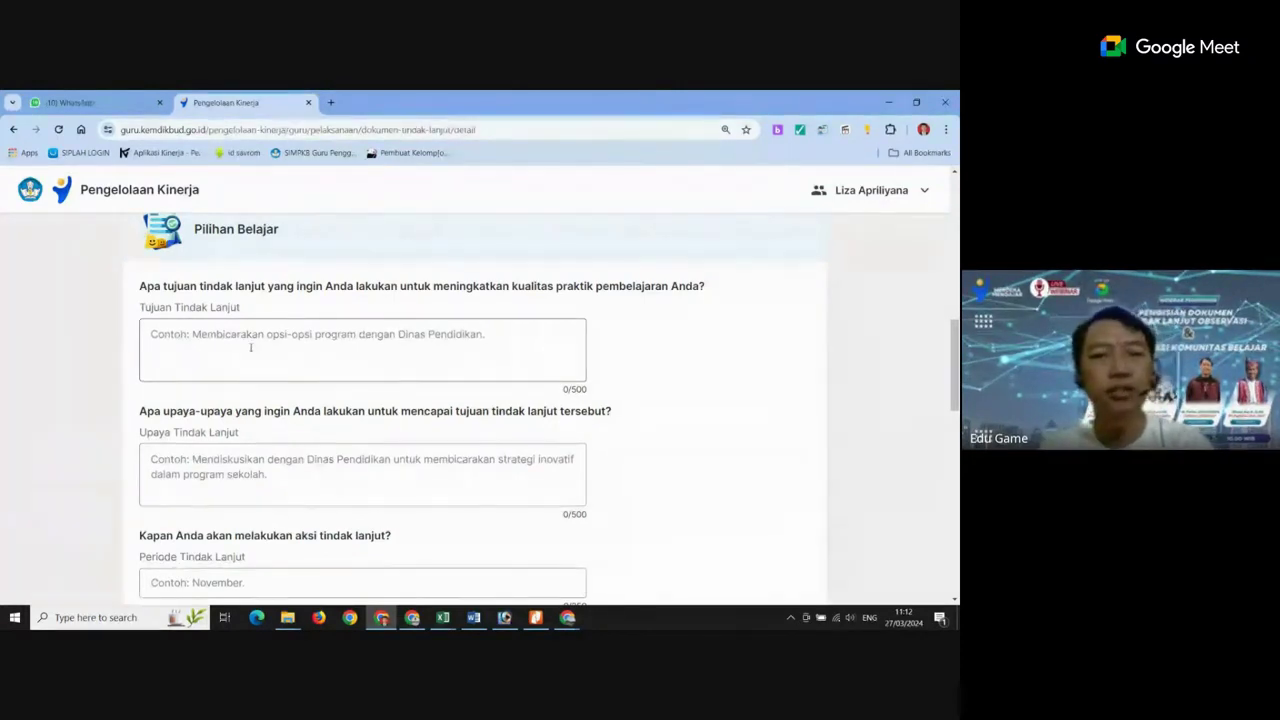
pyautogui.scroll(3, 251, 347)
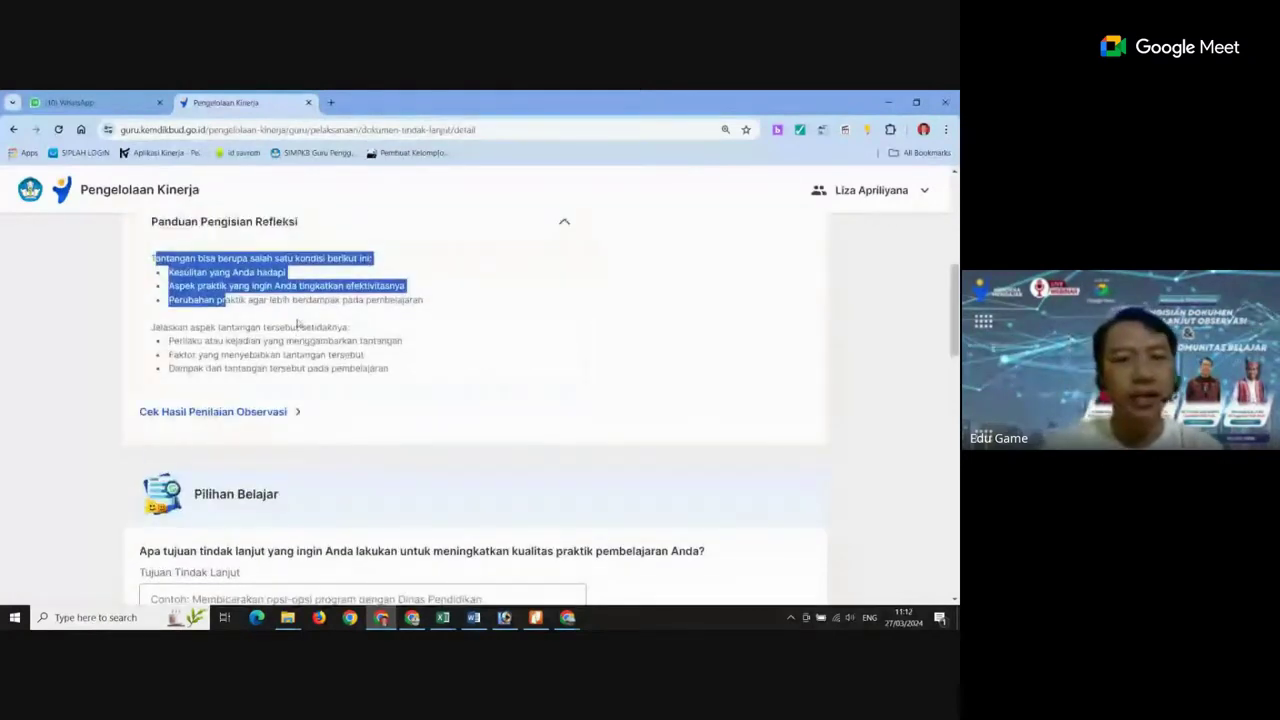
pyautogui.scroll(2, 294, 325)
pyautogui.scroll(-1, 300, 330)
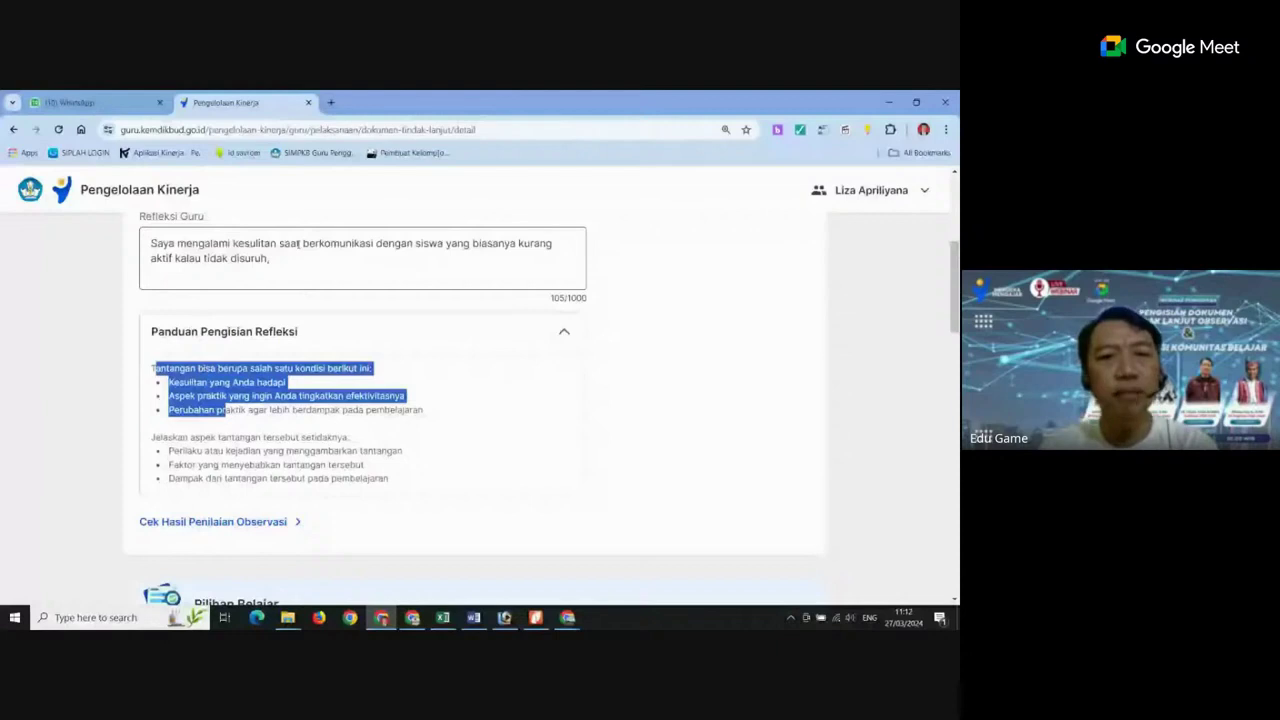
pyautogui.scroll(2, 300, 243)
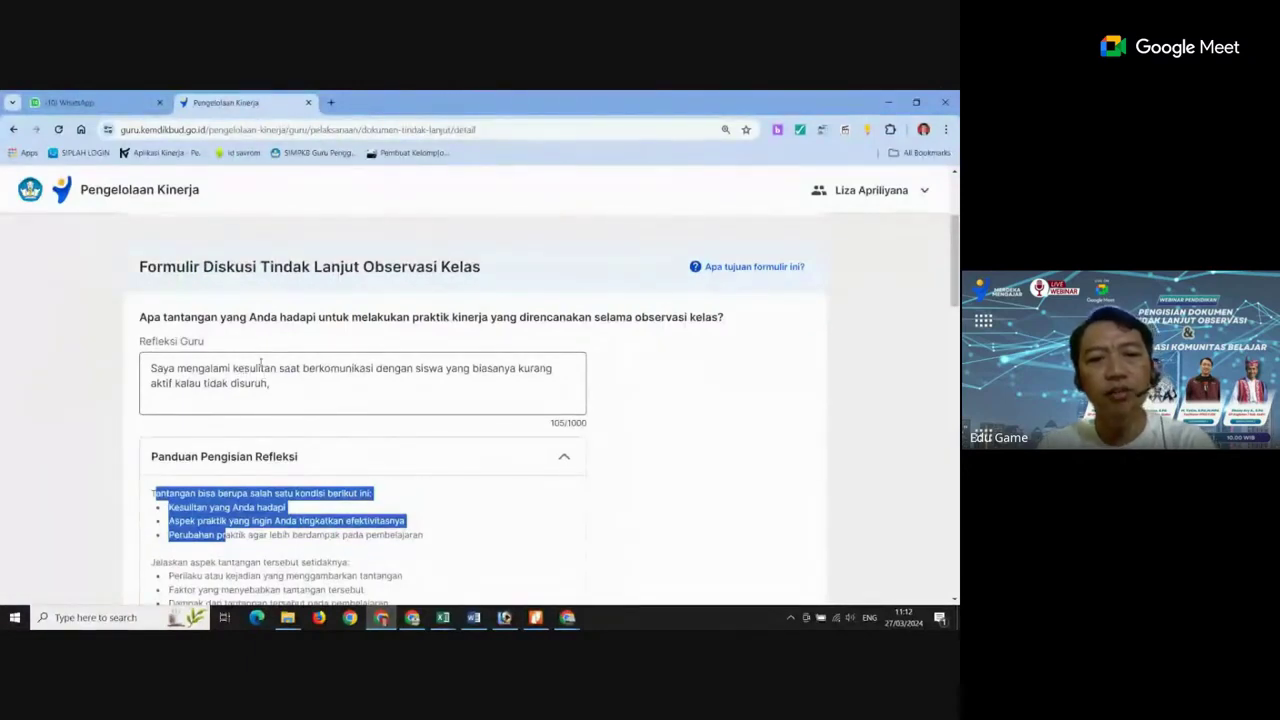
pyautogui.scroll(-1, 261, 363)
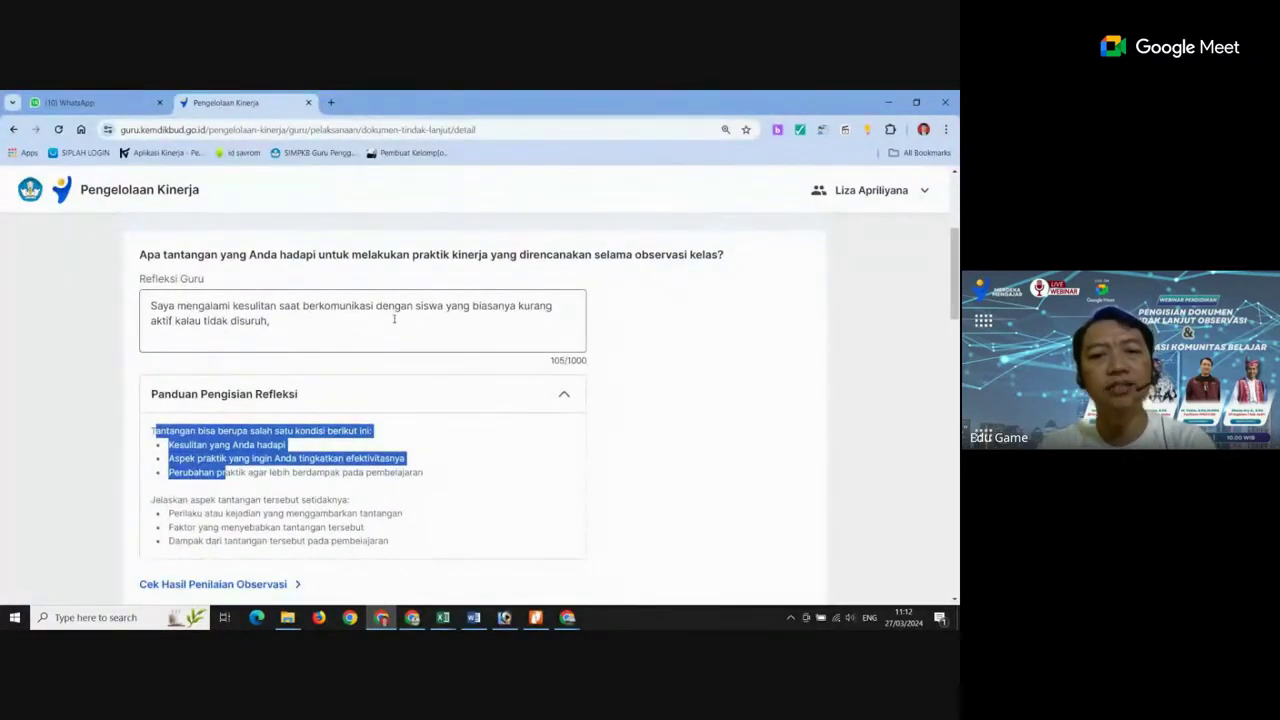
pyautogui.scroll(-5, 394, 319)
pyautogui.scroll(2, 386, 337)
pyautogui.scroll(-1, 365, 360)
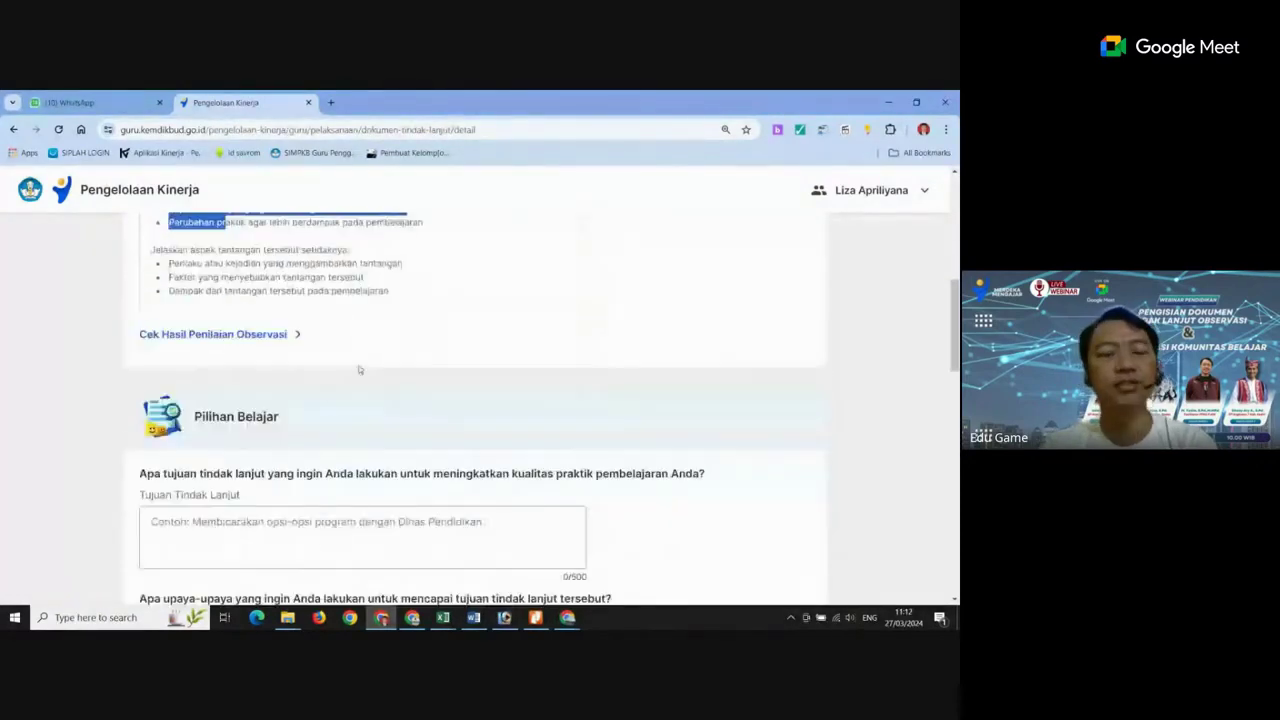
pyautogui.scroll(5, 359, 370)
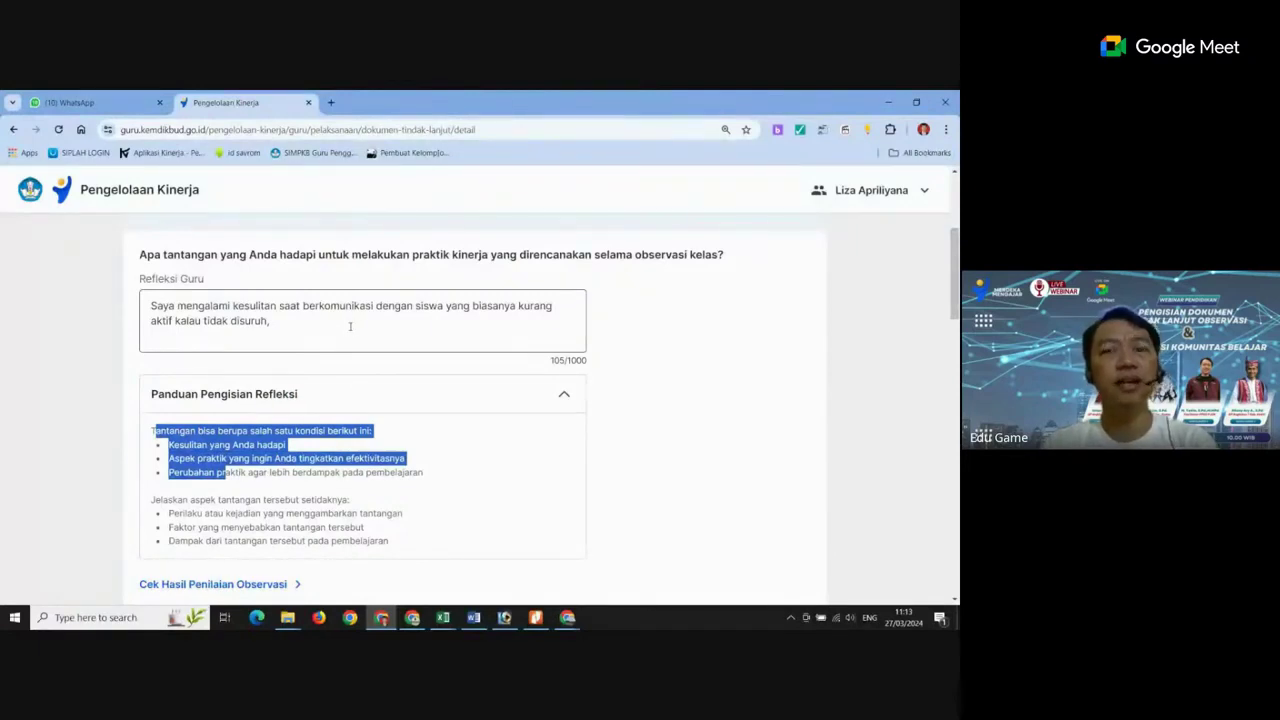
pyautogui.scroll(-4, 349, 326)
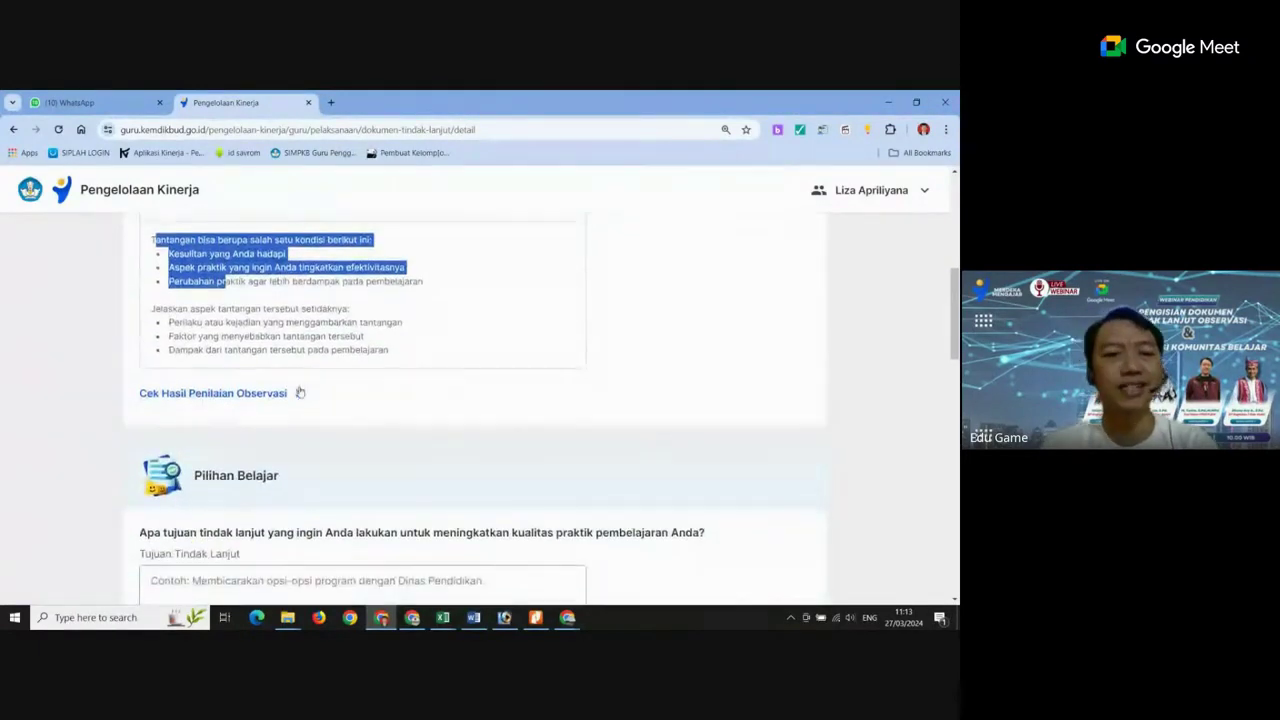
# Go through the Pilihan Belajar section's Tujuan Tindak Lanjut and Upaya Tindak Lanjut questions with their example answers
pyautogui.scroll(-2, 300, 393)
pyautogui.click(296, 446)
pyautogui.scroll(-2, 260, 440)
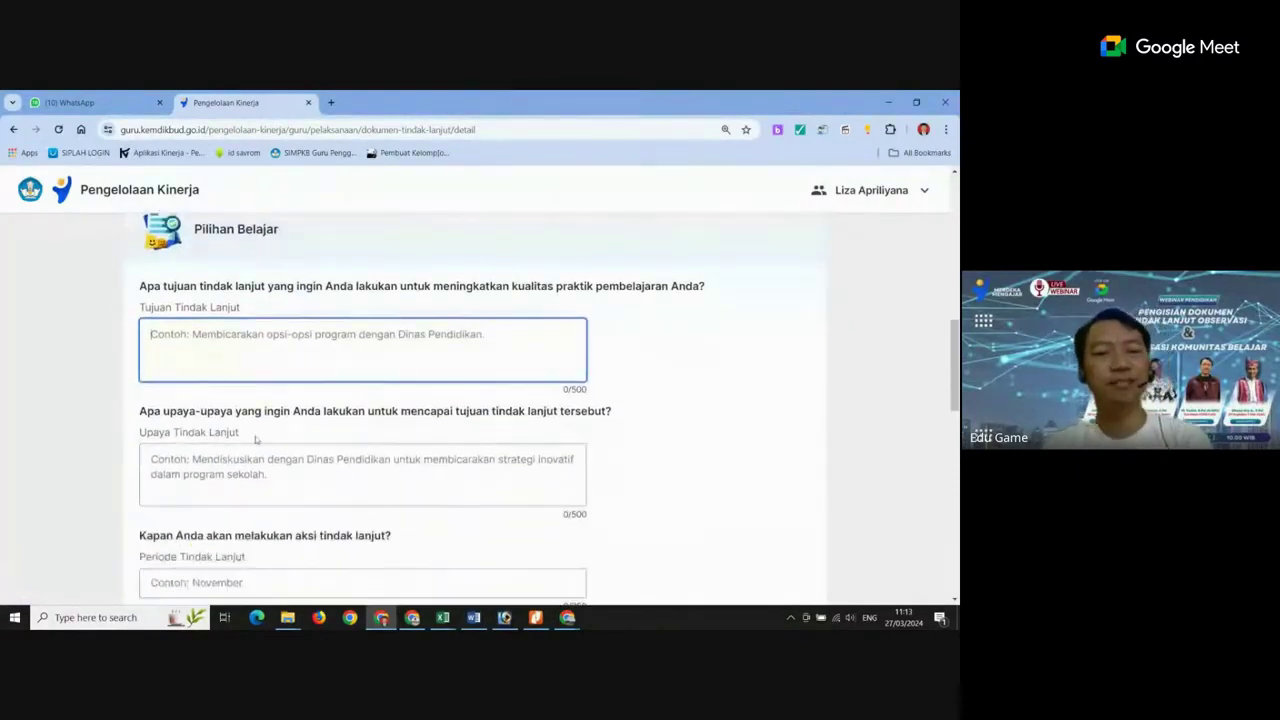
pyautogui.scroll(-2, 266, 372)
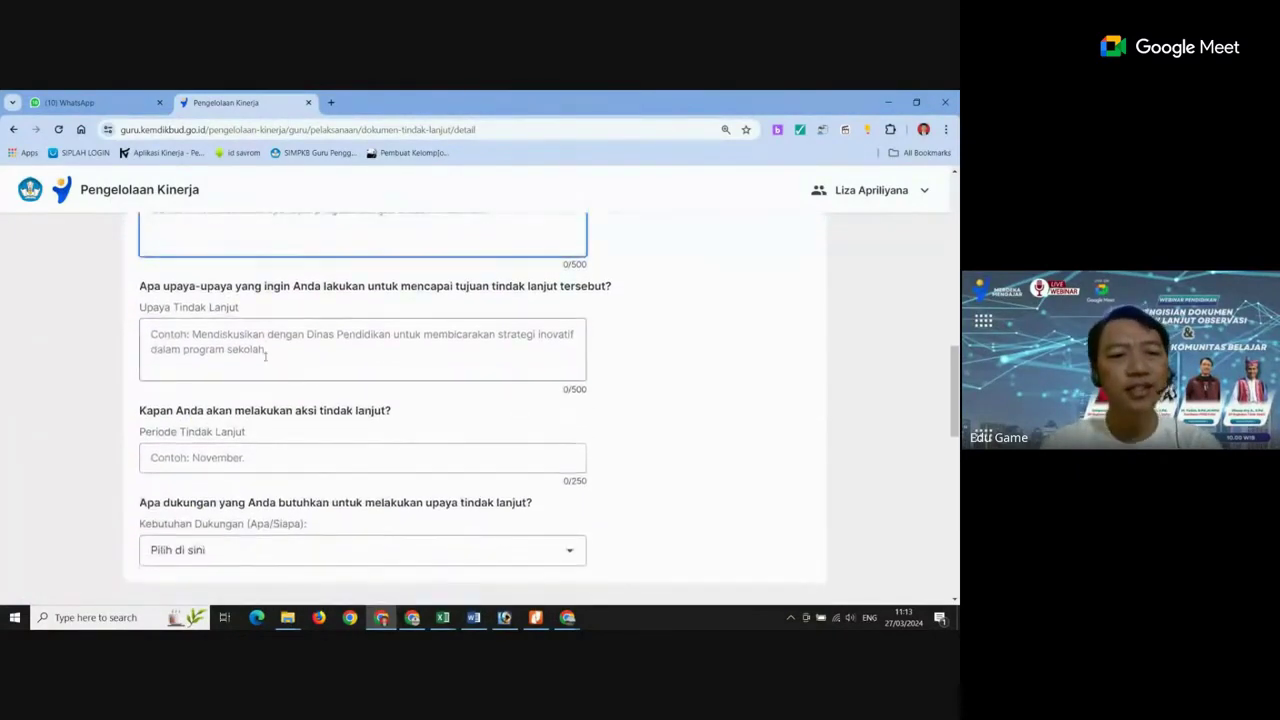
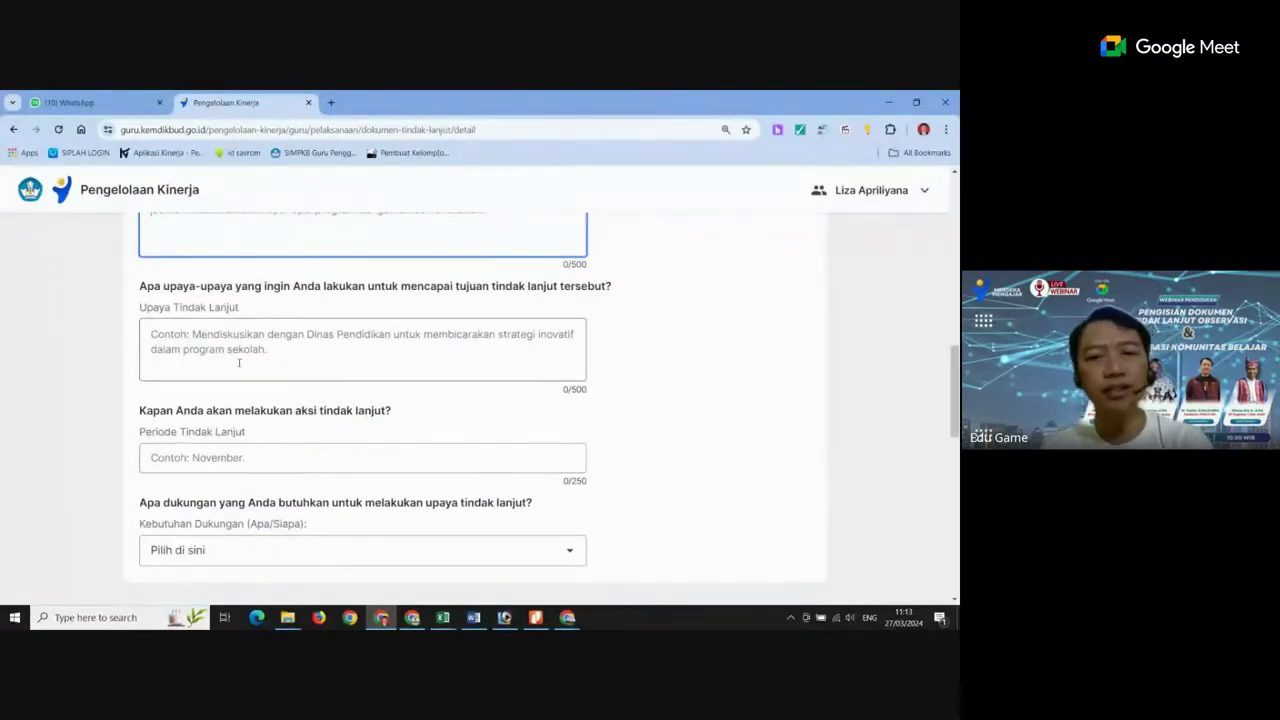
pyautogui.click(284, 351)
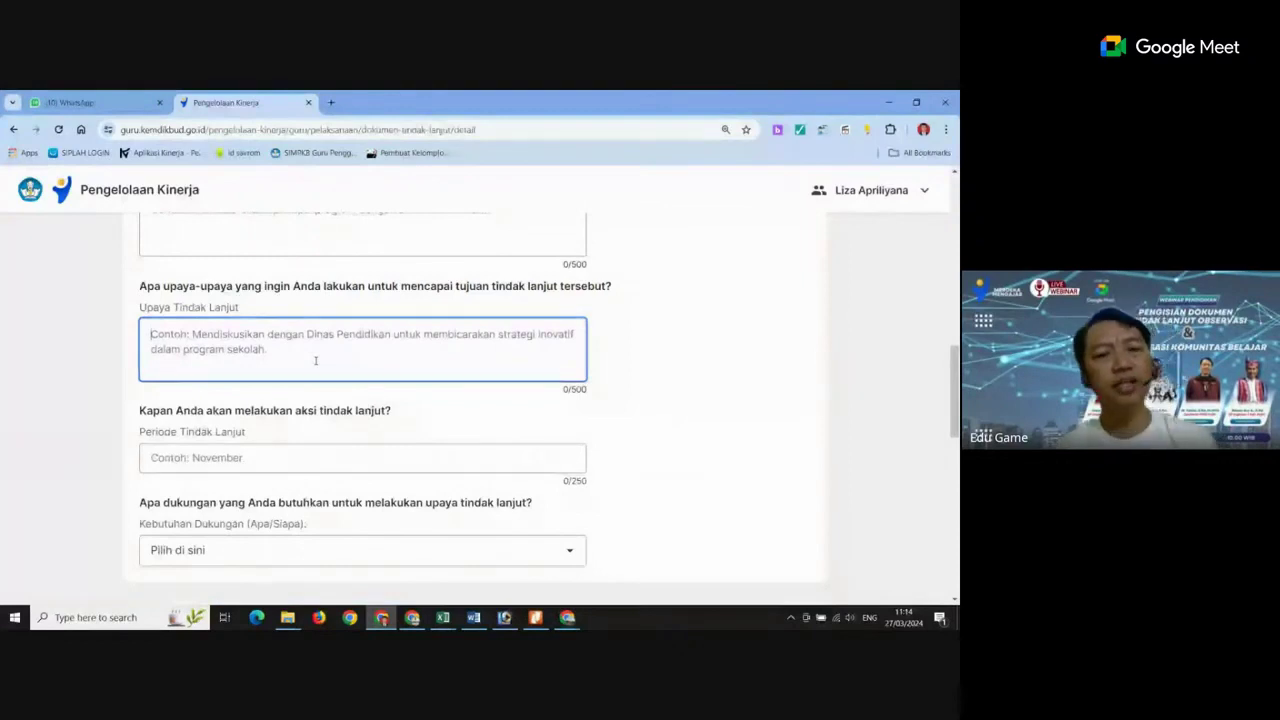
# Compare the Refleksi Guru answer and Panduan Pengisian Refleksi with what the Tujuan Tindak Lanjut question asks for
pyautogui.scroll(10, 315, 360)
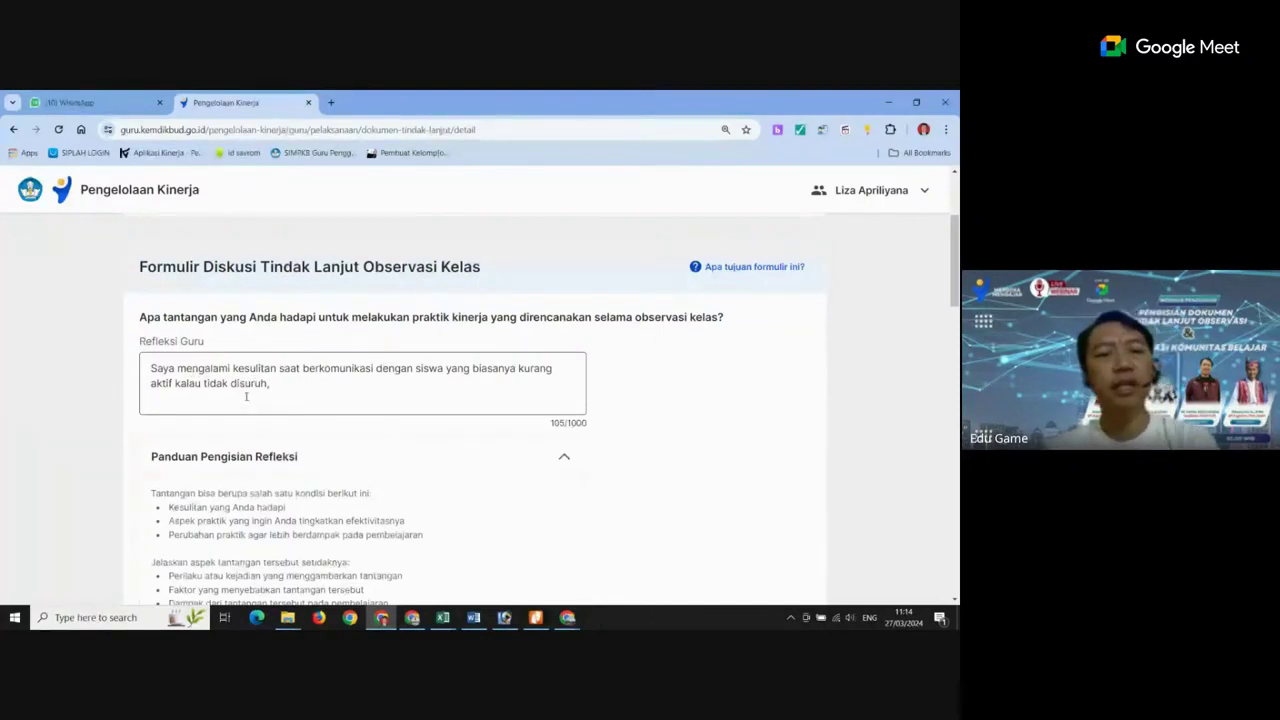
pyautogui.scroll(-1, 256, 384)
pyautogui.scroll(-5, 265, 381)
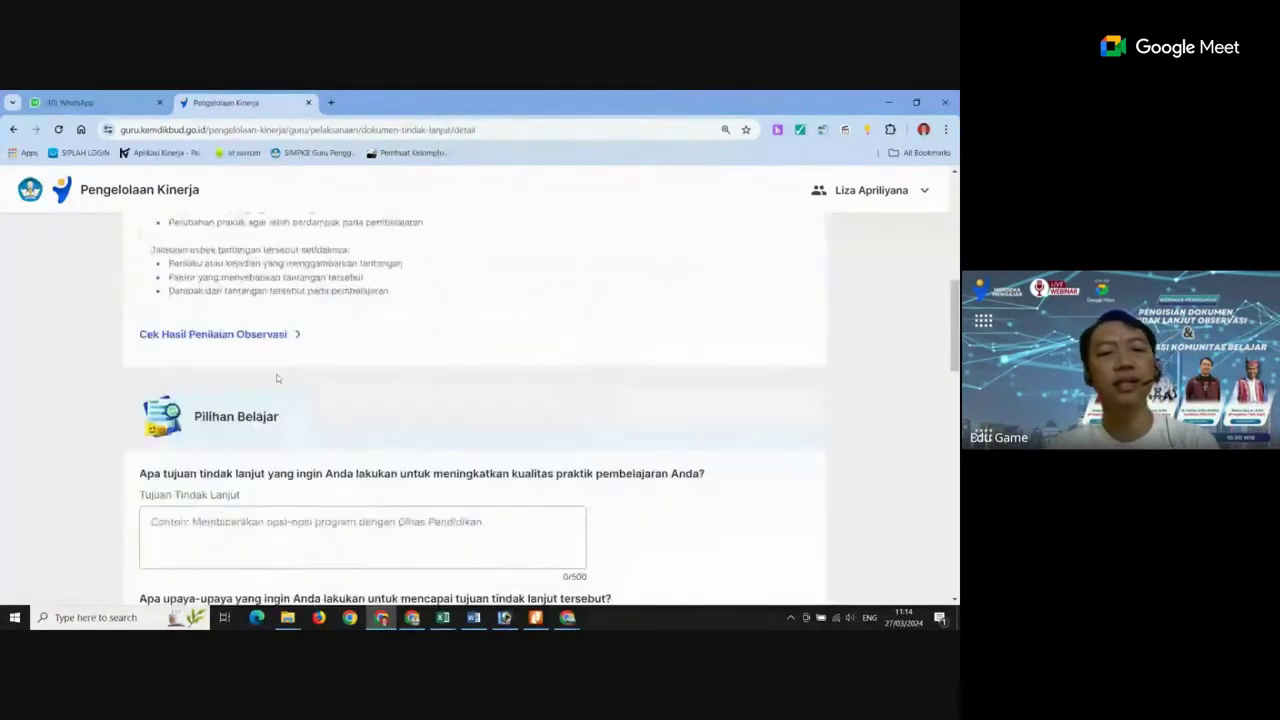
pyautogui.scroll(-3, 278, 378)
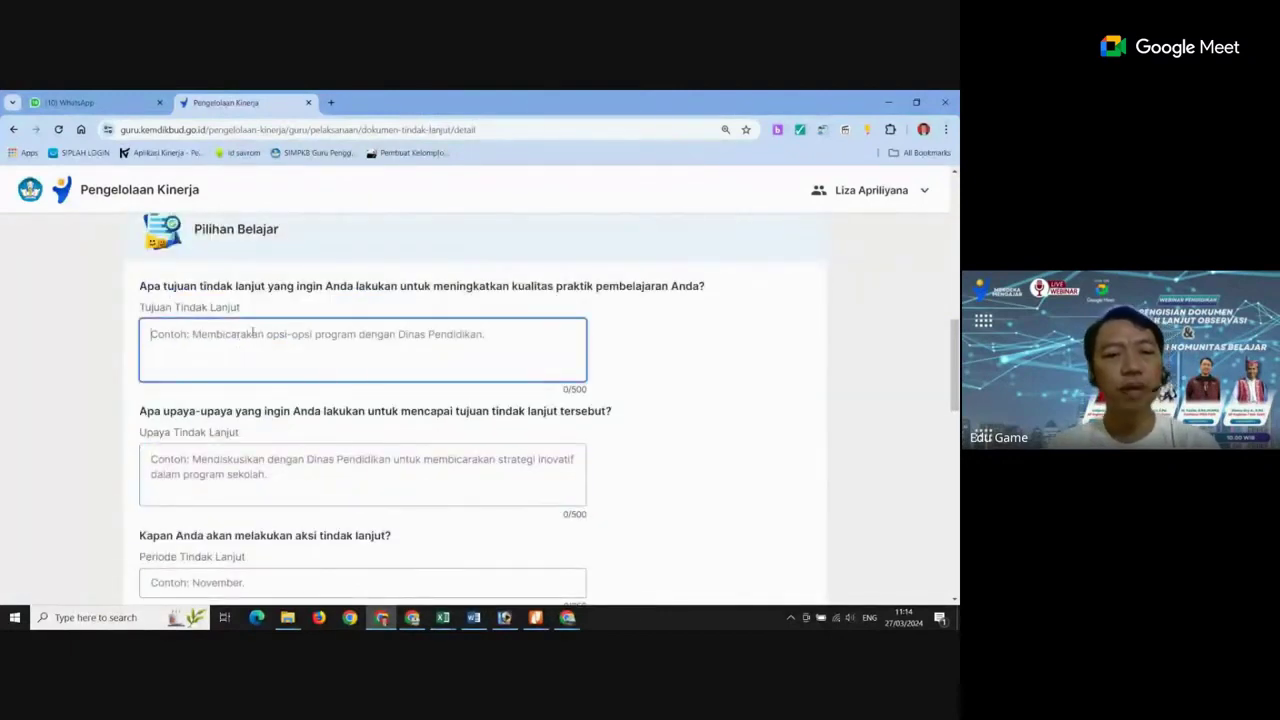
pyautogui.click(253, 333)
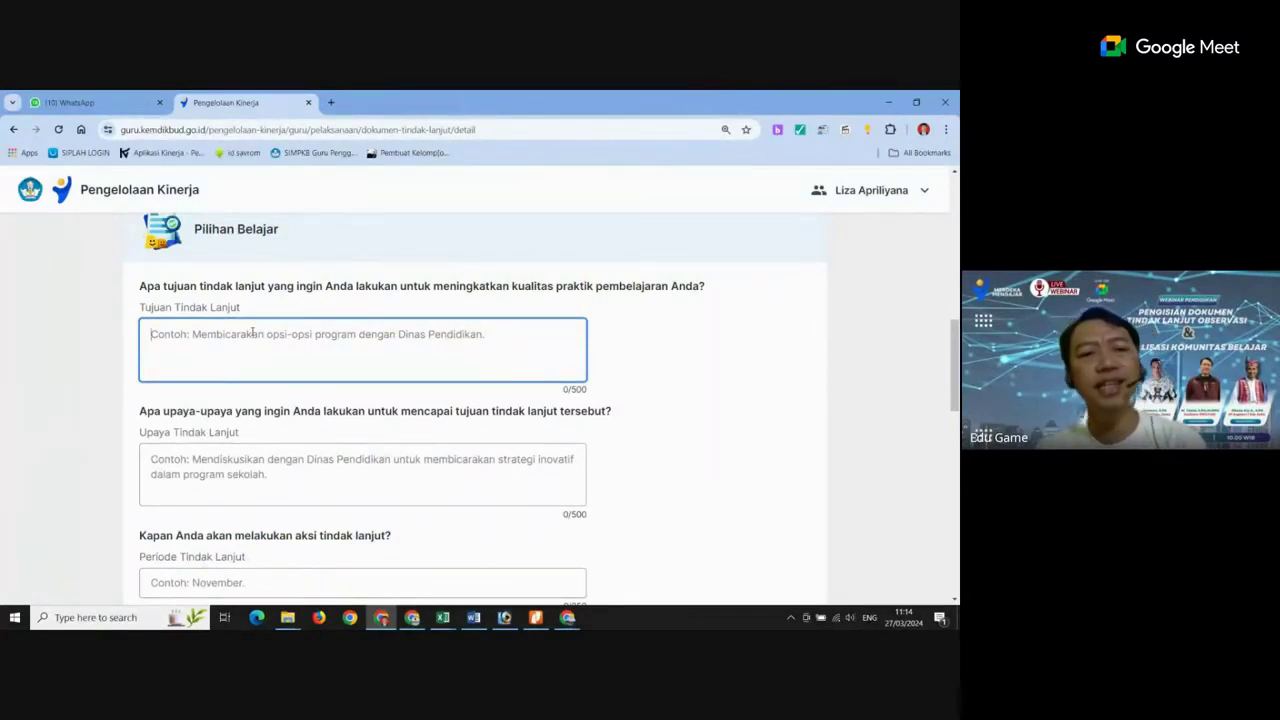
pyautogui.scroll(5, 253, 333)
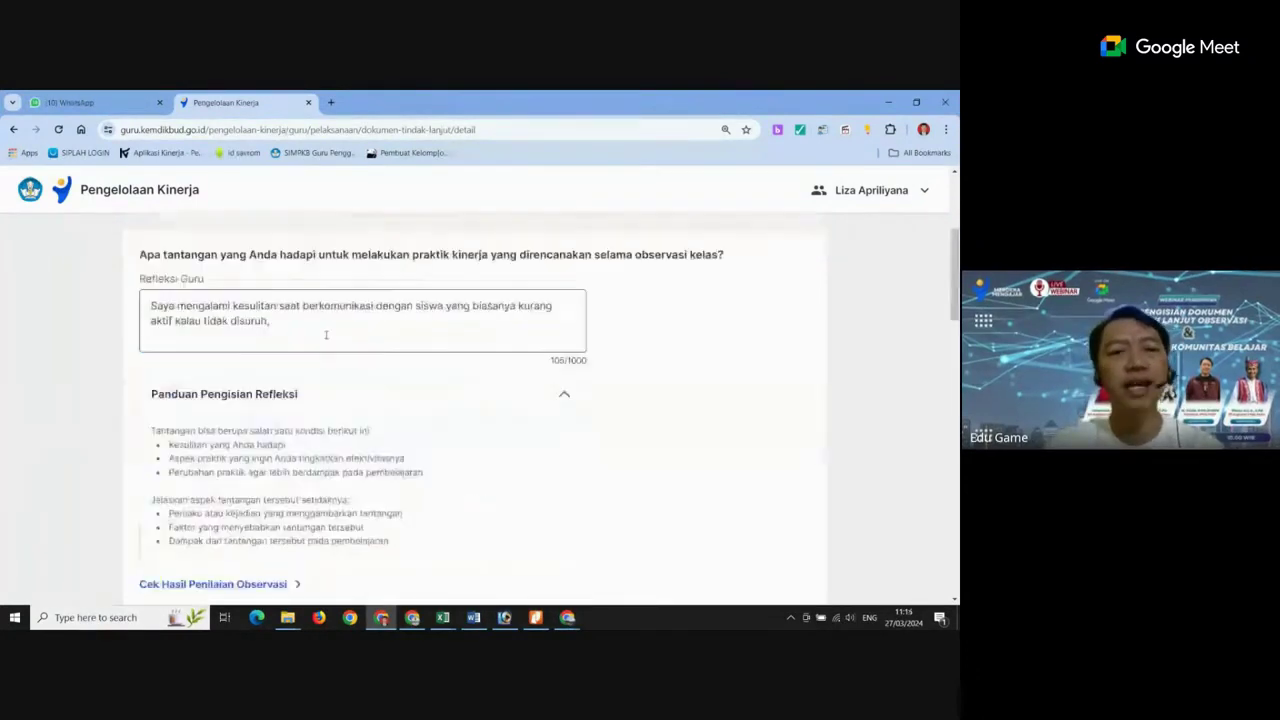
pyautogui.scroll(-5, 304, 337)
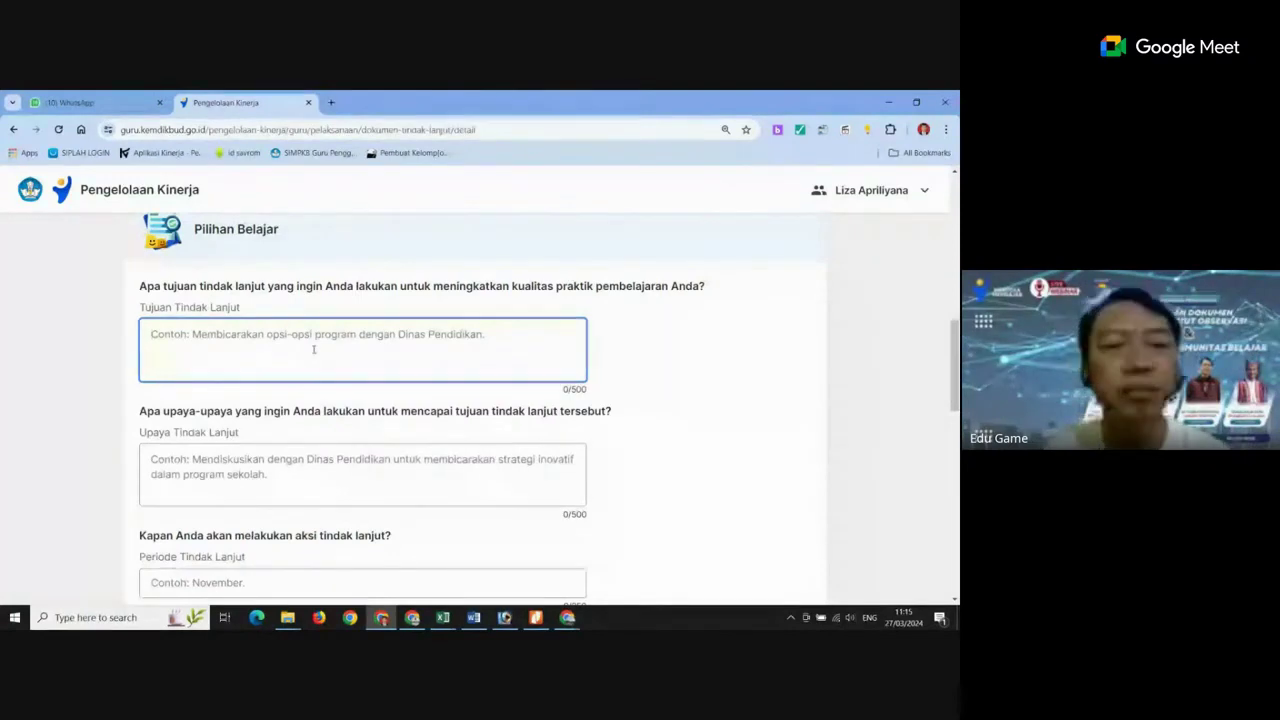
pyautogui.scroll(-1, 320, 350)
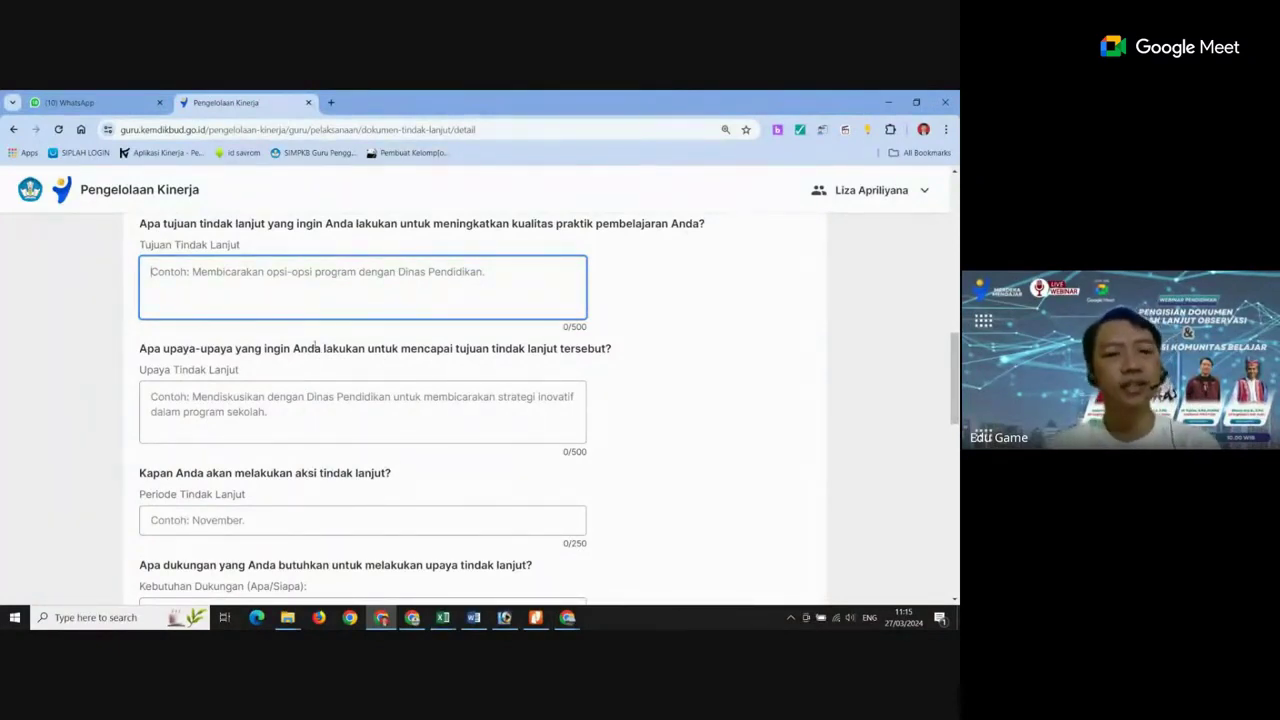
pyautogui.scroll(5, 316, 346)
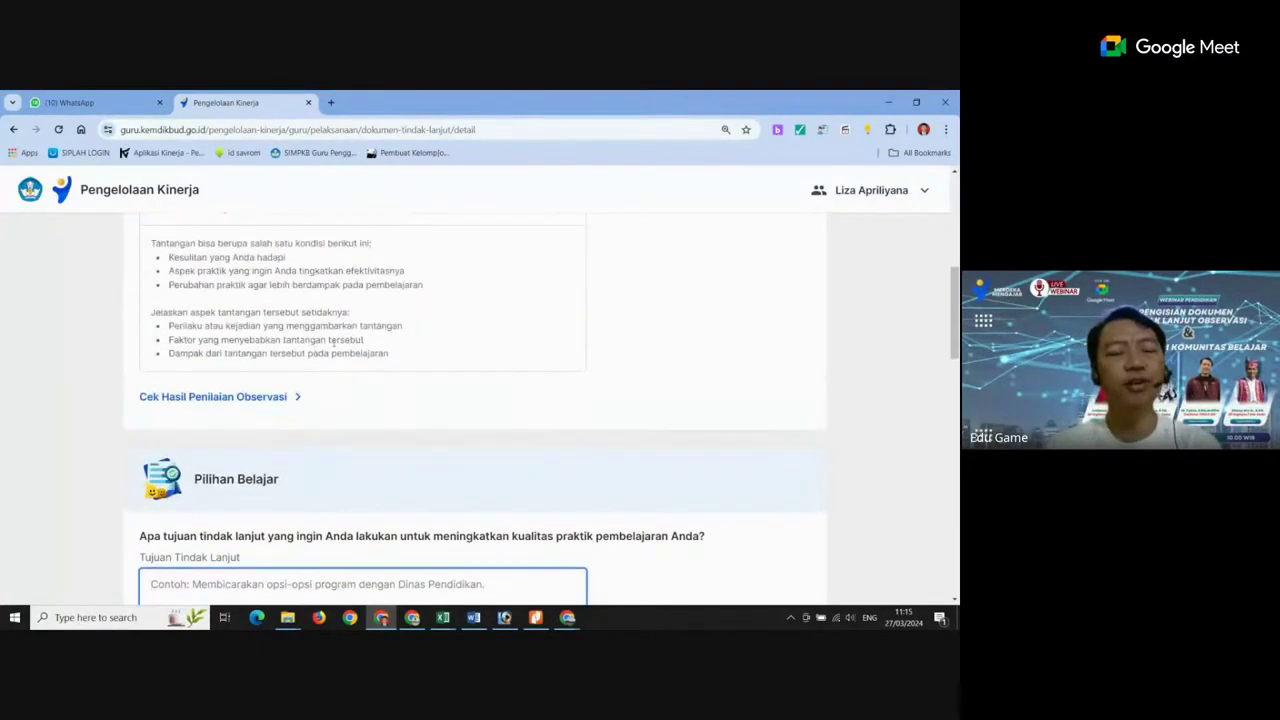
pyautogui.scroll(2, 333, 341)
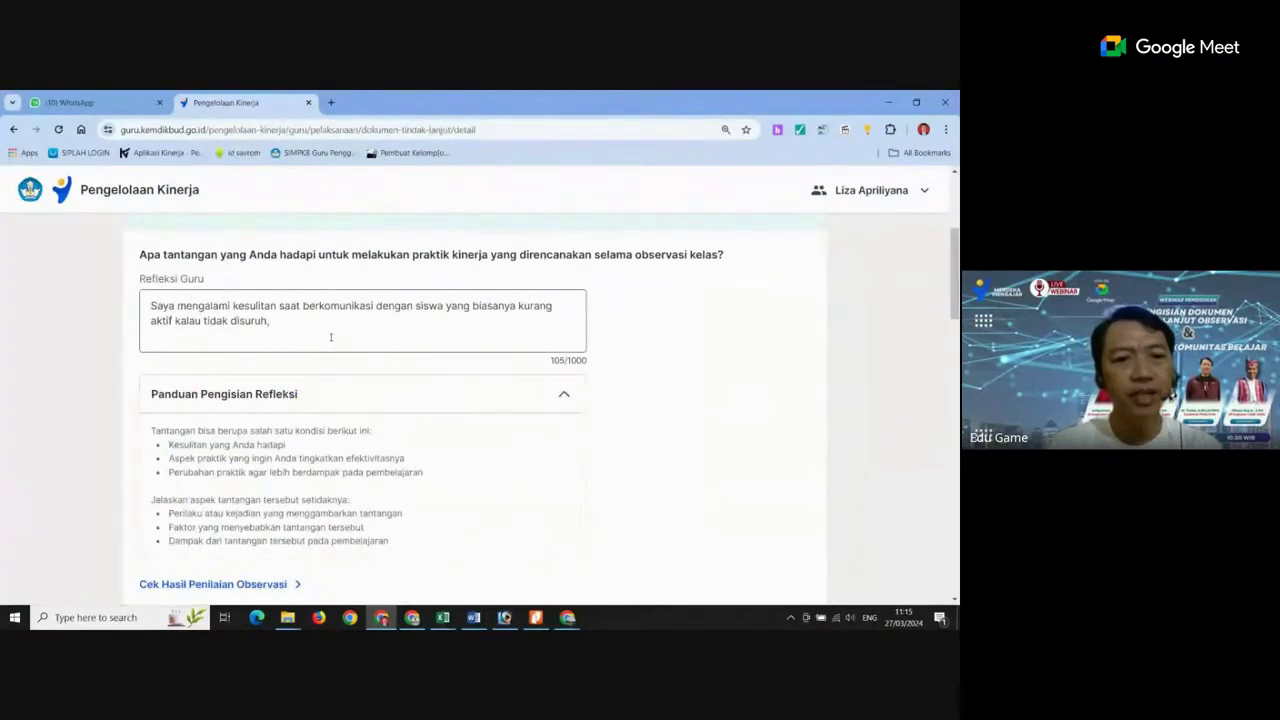
pyautogui.scroll(-3, 330, 337)
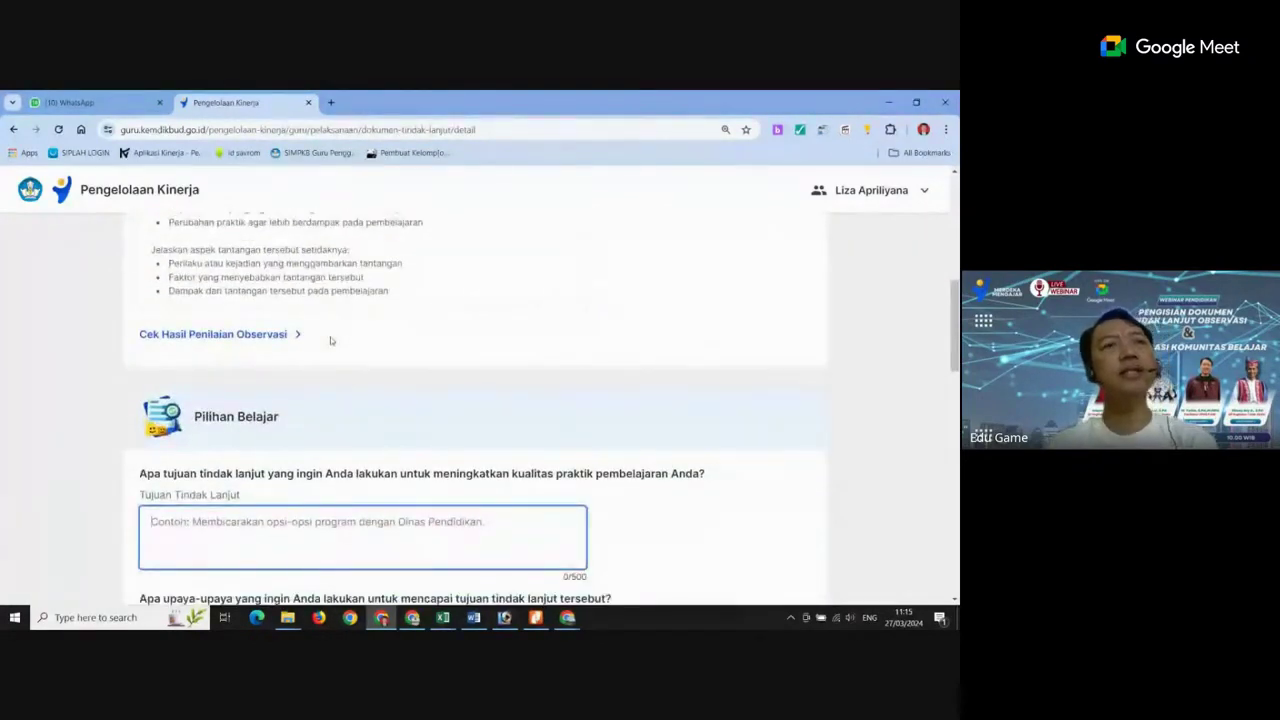
pyautogui.scroll(-1, 330, 340)
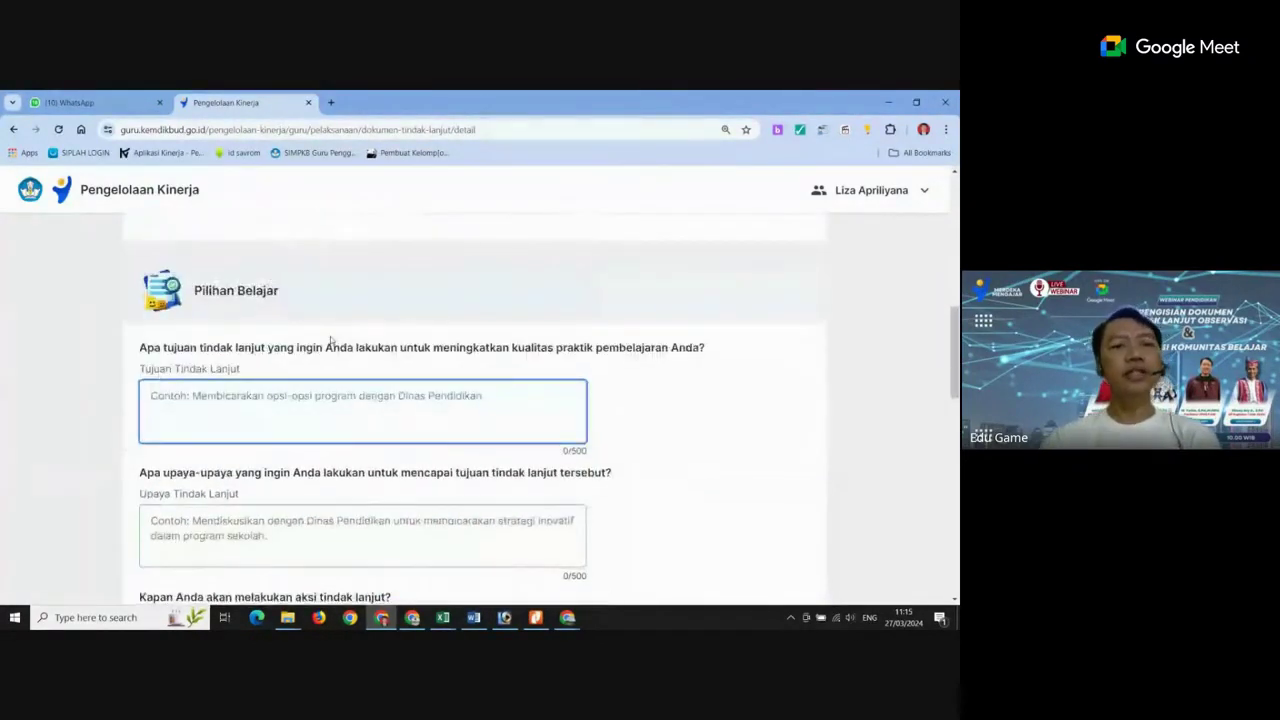
pyautogui.scroll(-1, 331, 341)
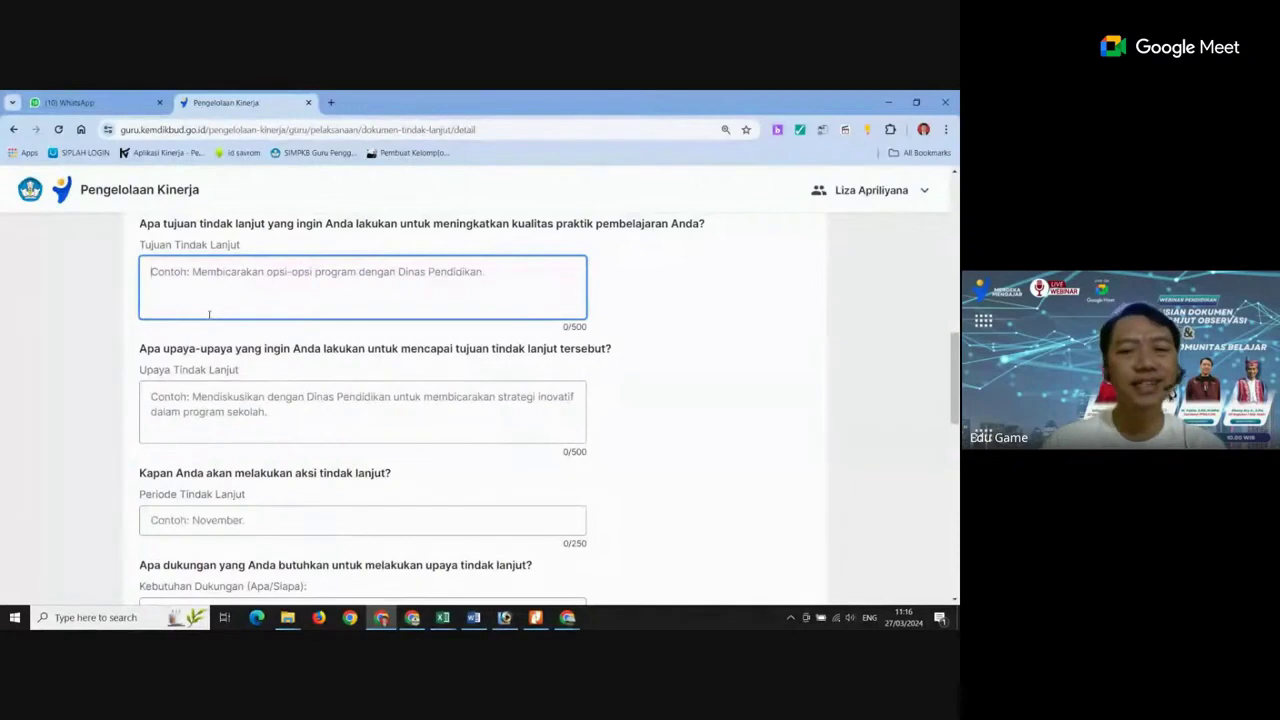
# Examine the question "Kapan Anda akan melakukan aksi tindak lanjut?" in relation to the Tujuan and Upaya Tindak Lanjut fields
pyautogui.scroll(-2, 672, 328)
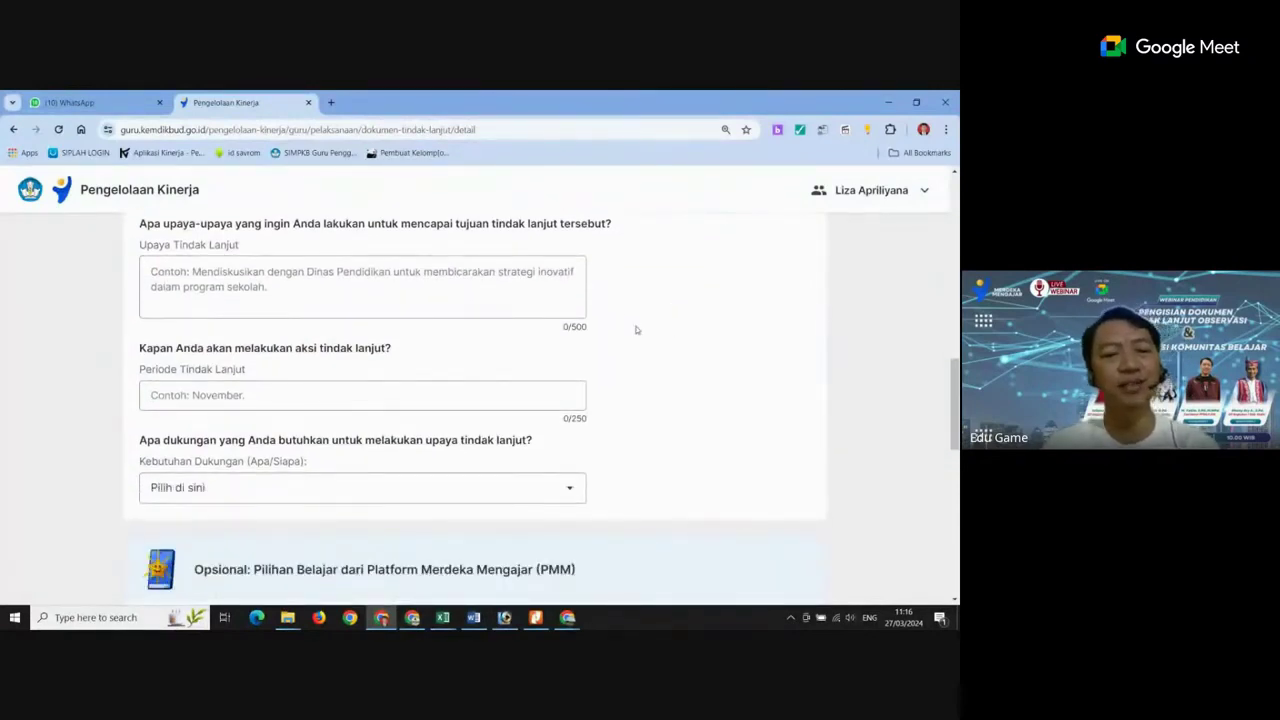
pyautogui.scroll(1, 376, 352)
pyautogui.scroll(-1, 250, 358)
pyautogui.moveTo(142, 348); pyautogui.dragTo(396, 355)
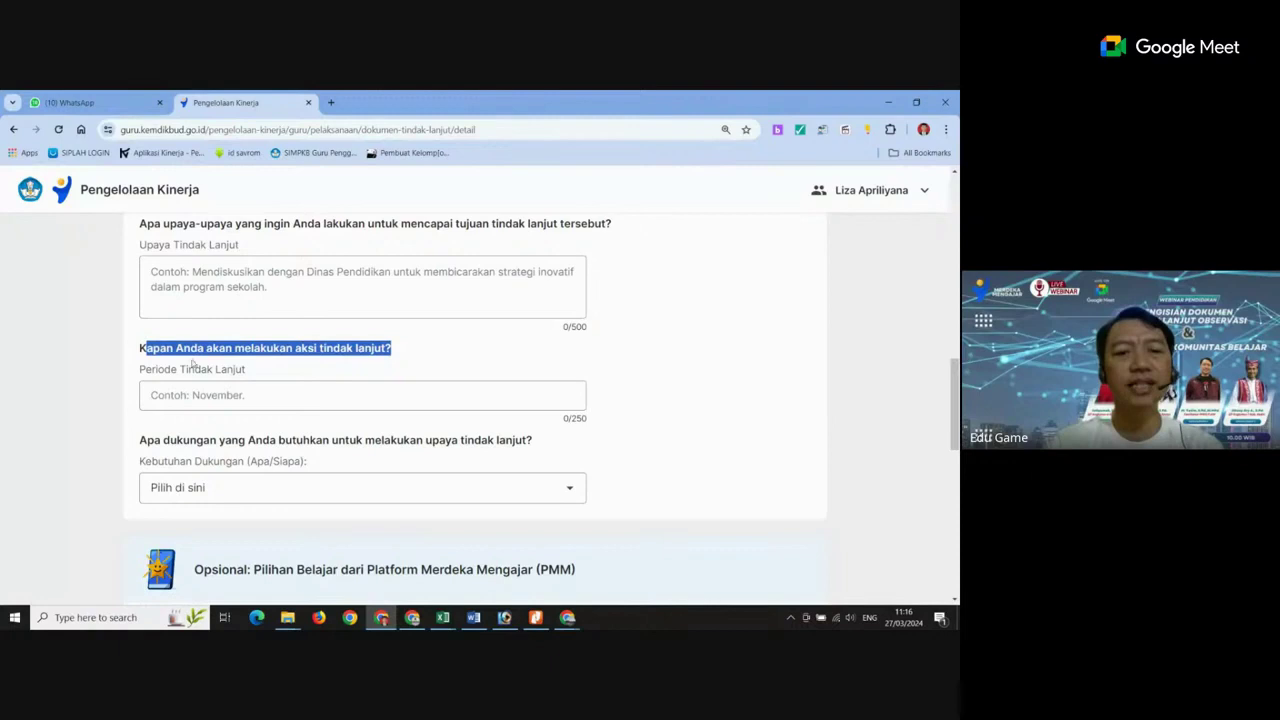
pyautogui.moveTo(140, 349); pyautogui.dragTo(406, 358)
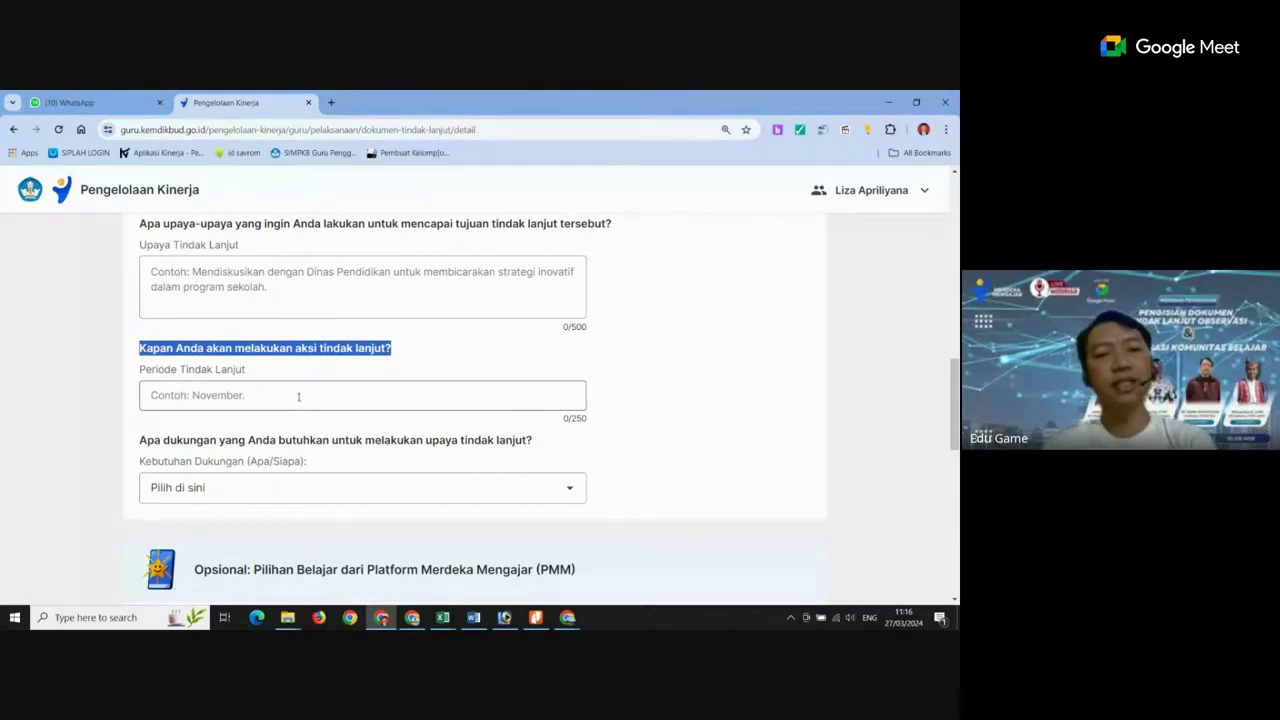
pyautogui.scroll(1, 312, 390)
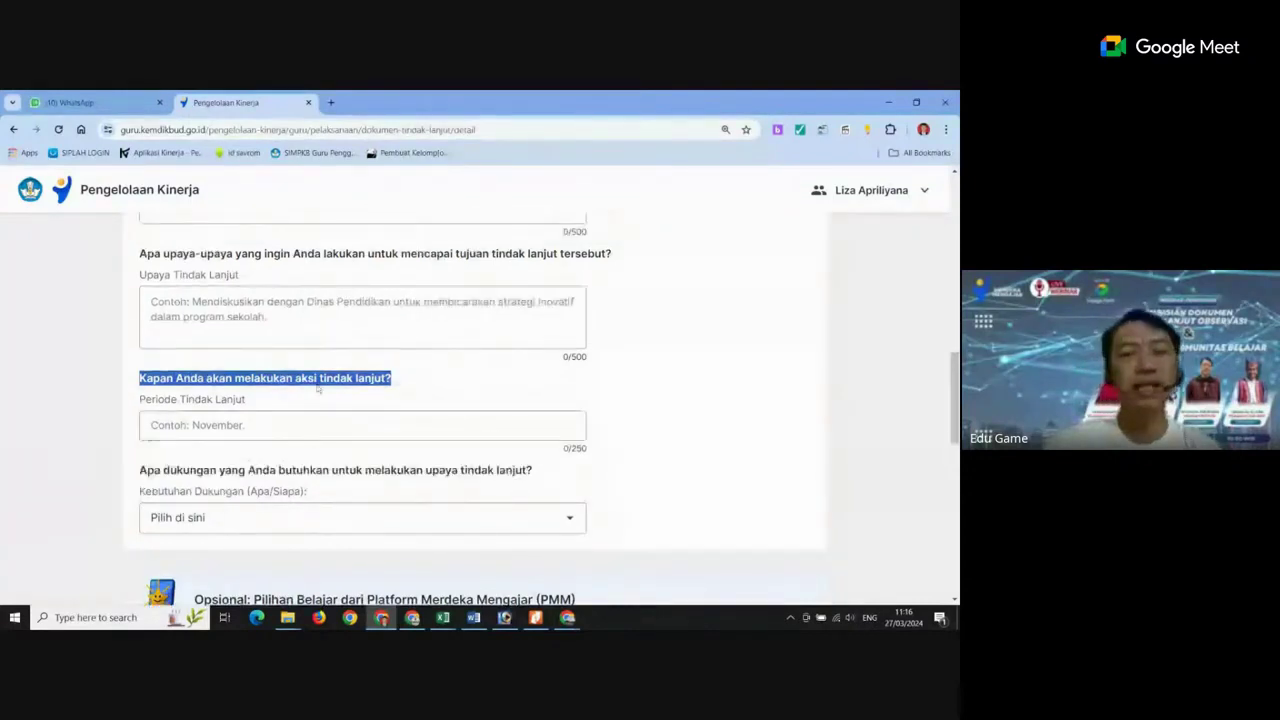
pyautogui.scroll(1, 318, 390)
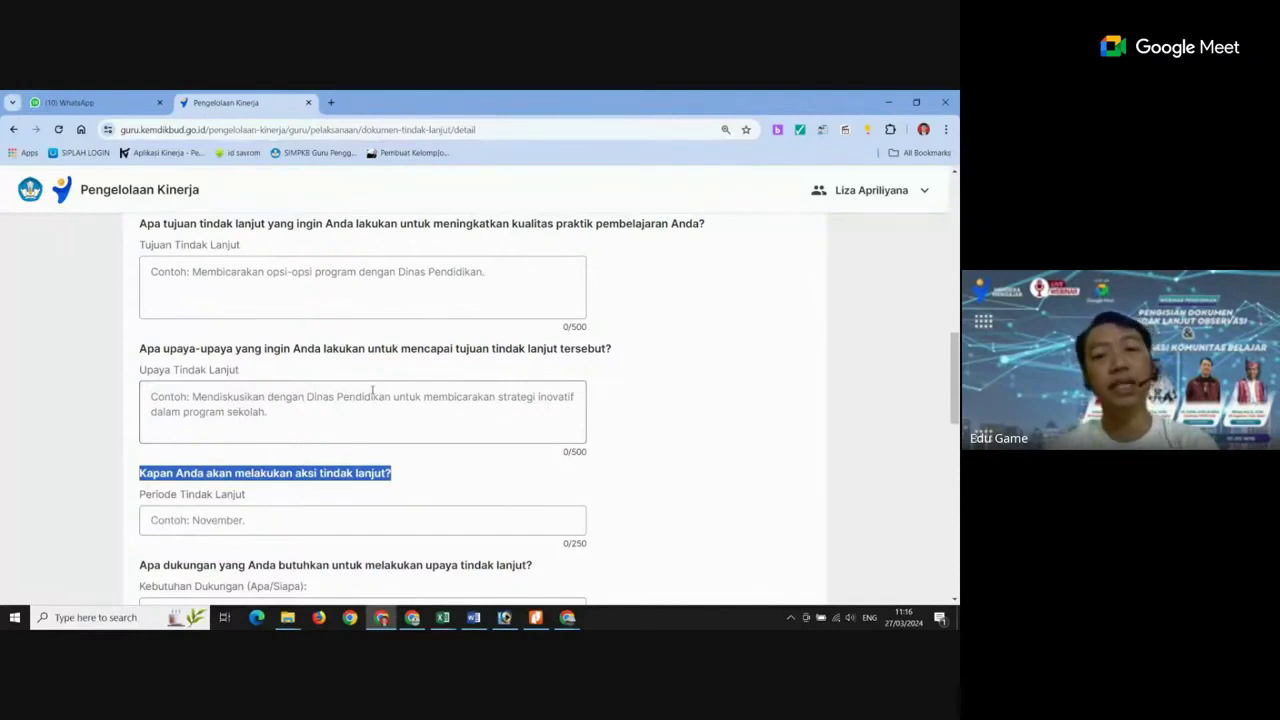
pyautogui.scroll(-1, 364, 451)
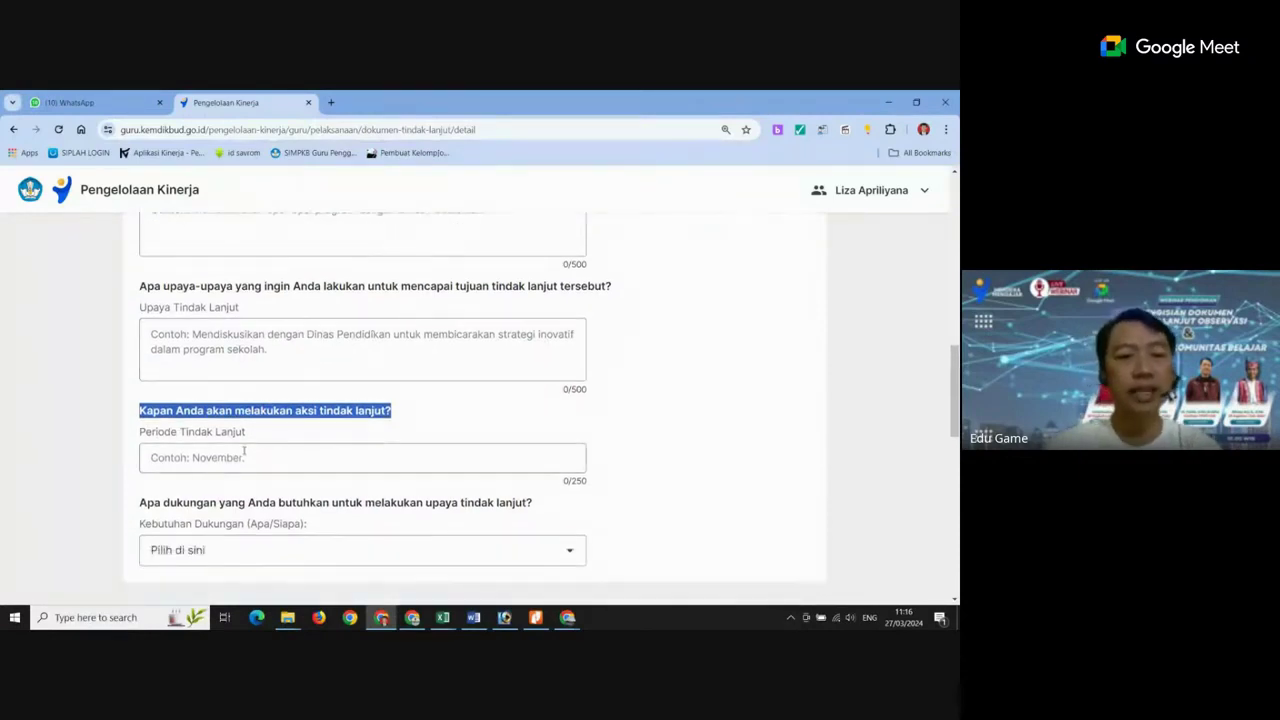
# Fill in Periode Tindak Lanjut with "Mei 2024"
pyautogui.click(237, 457)
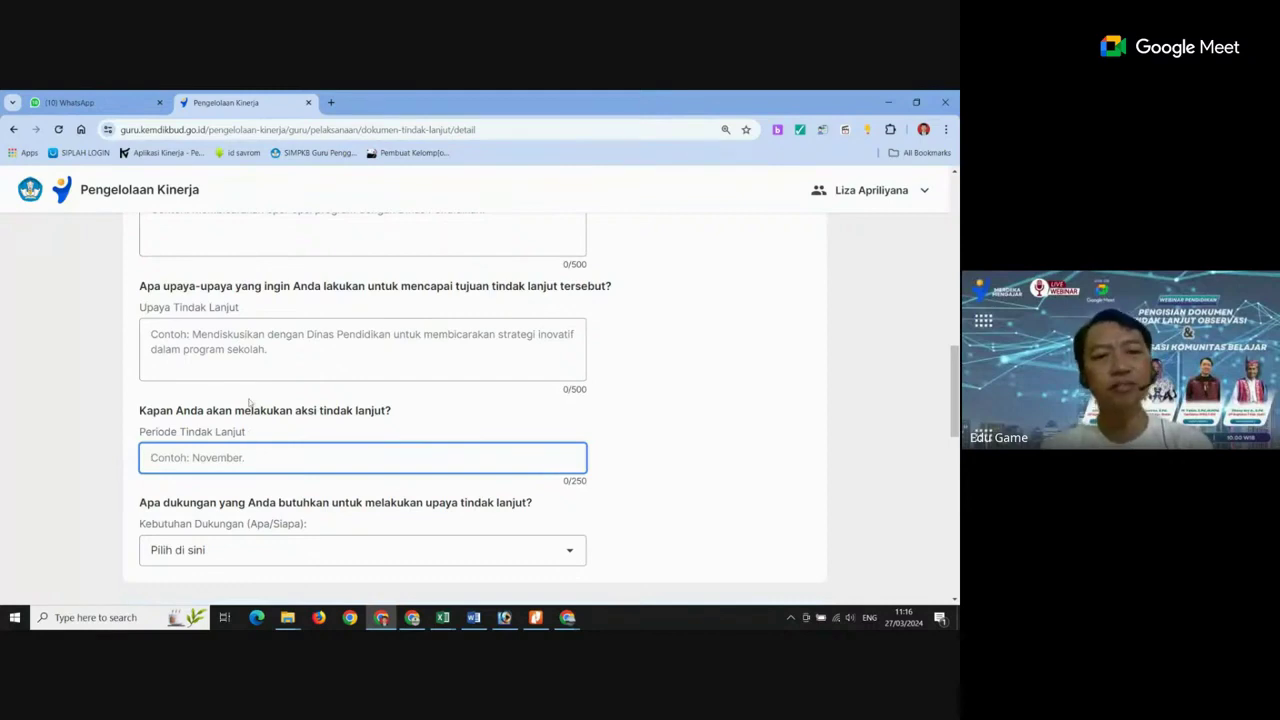
pyautogui.scroll(3, 240, 403)
pyautogui.scroll(-1, 236, 404)
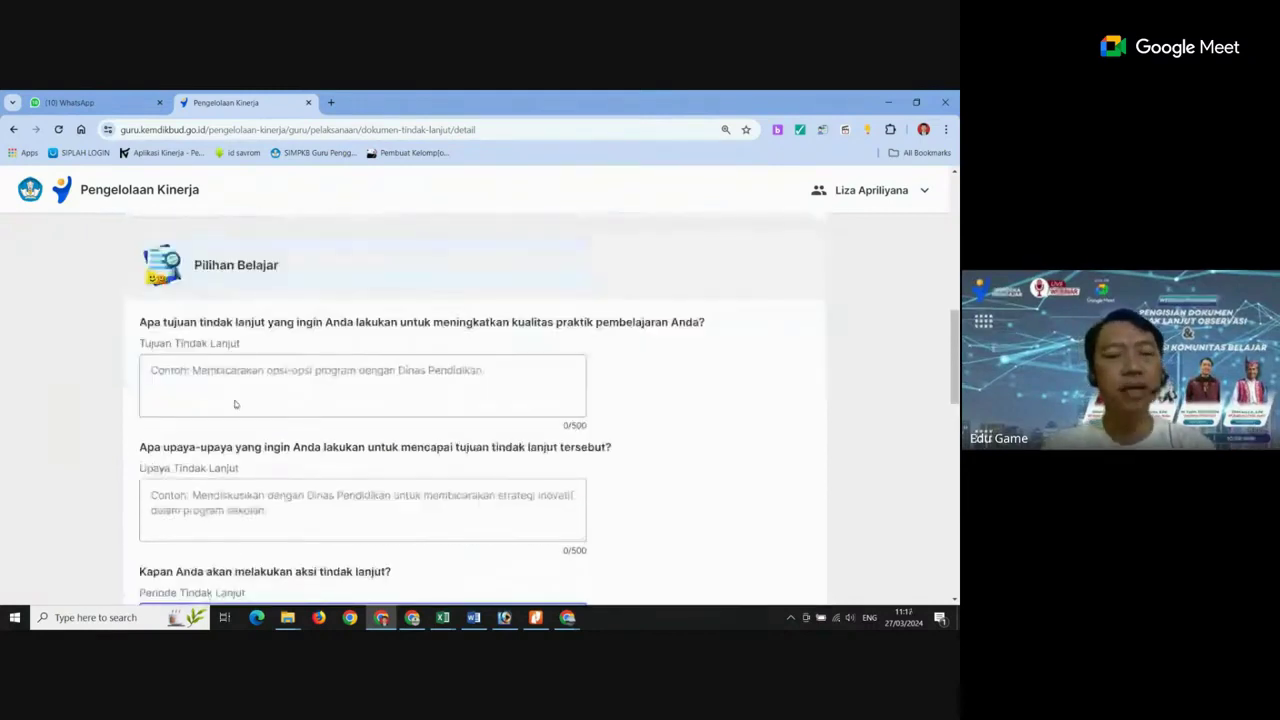
pyautogui.scroll(-3, 236, 404)
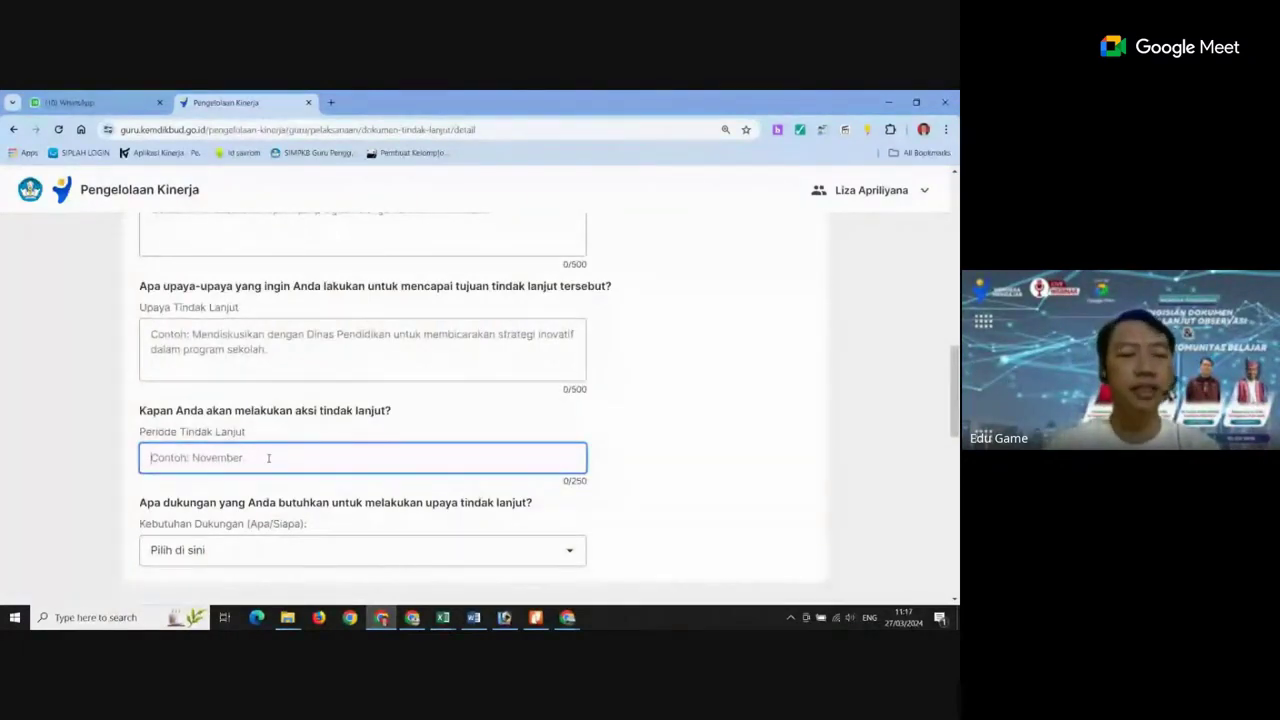
pyautogui.write('M')
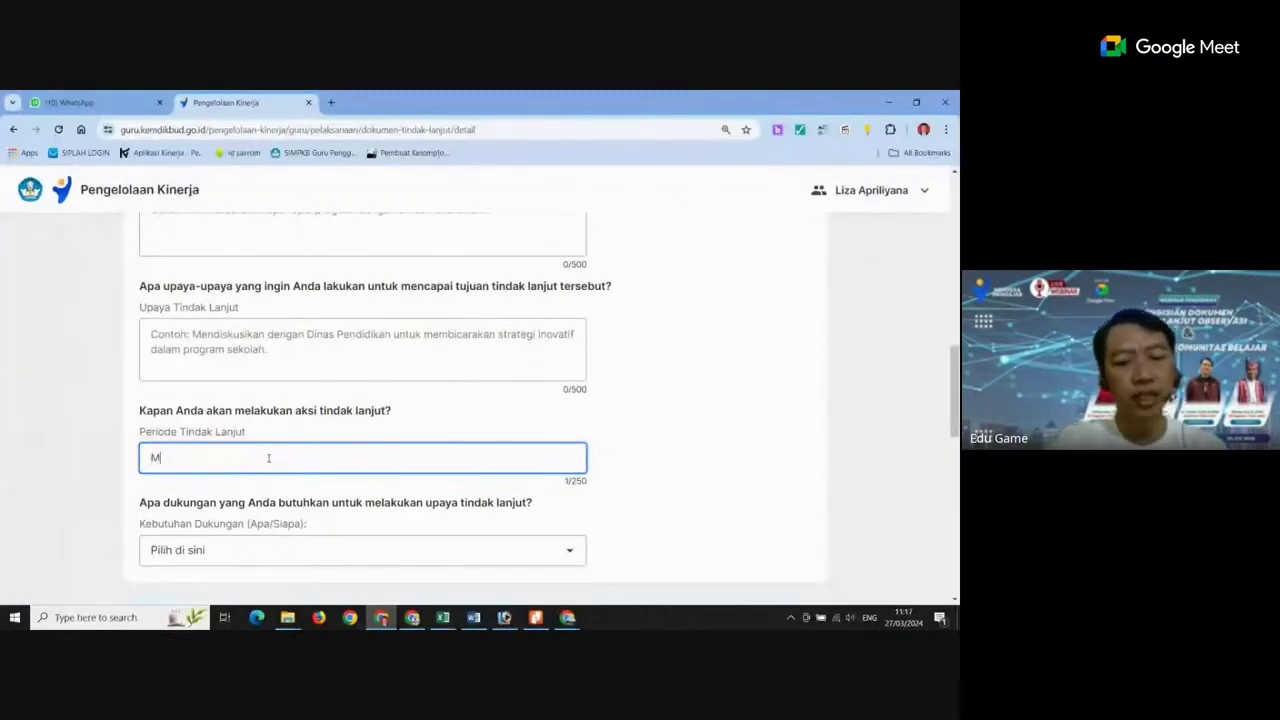
pyautogui.write('ei 202')
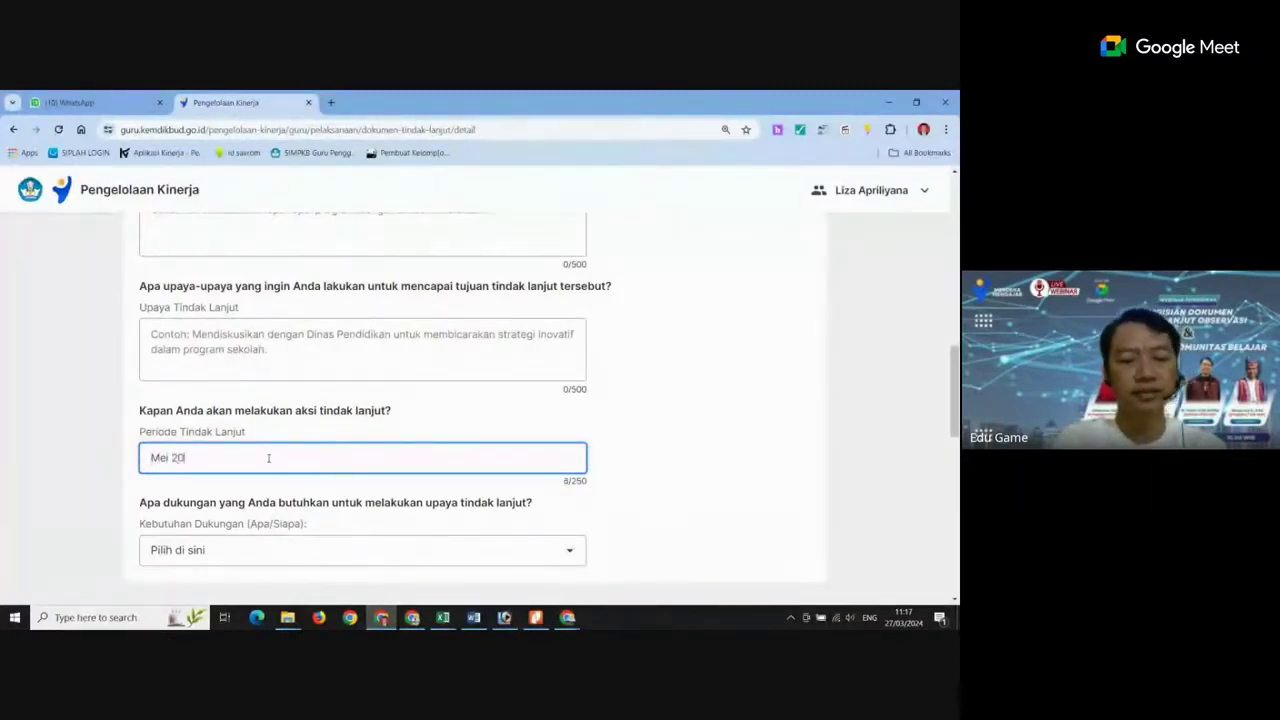
pyautogui.write('4')
# Look through the available Kebutuhan Dukungan (Apa/Siapa) options without choosing one
pyautogui.scroll(-2, 320, 450)
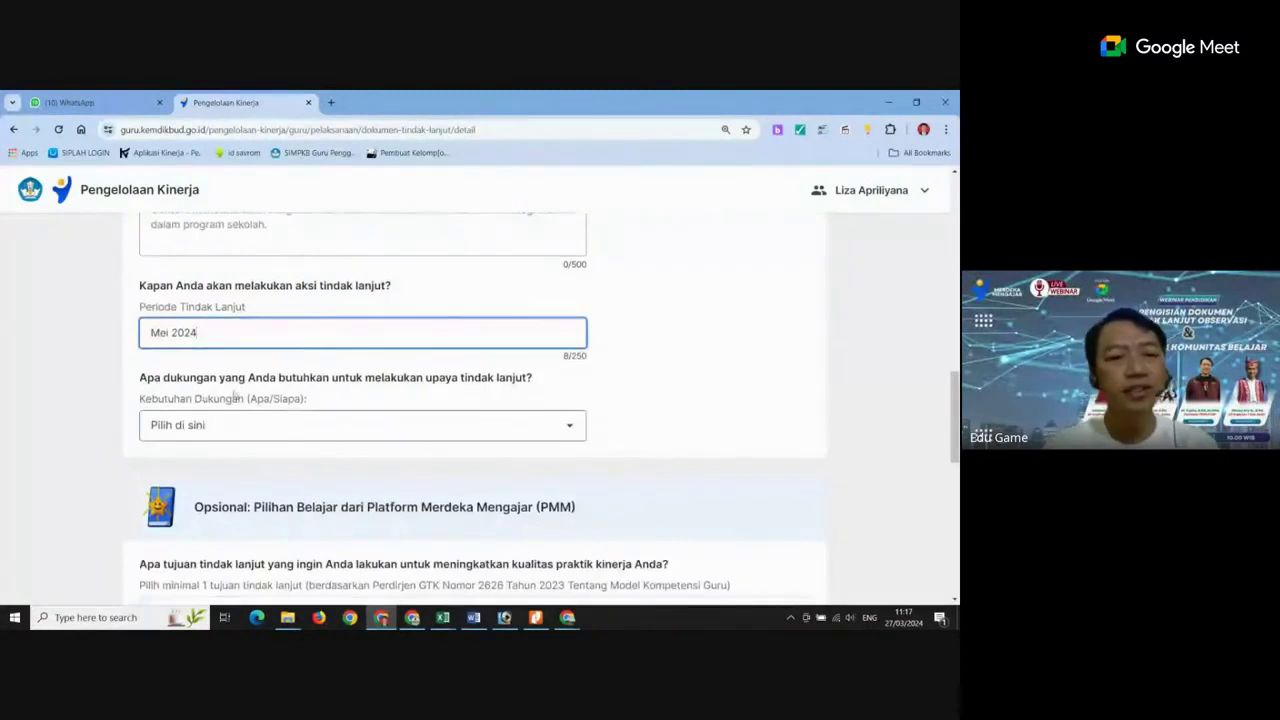
pyautogui.click(543, 432)
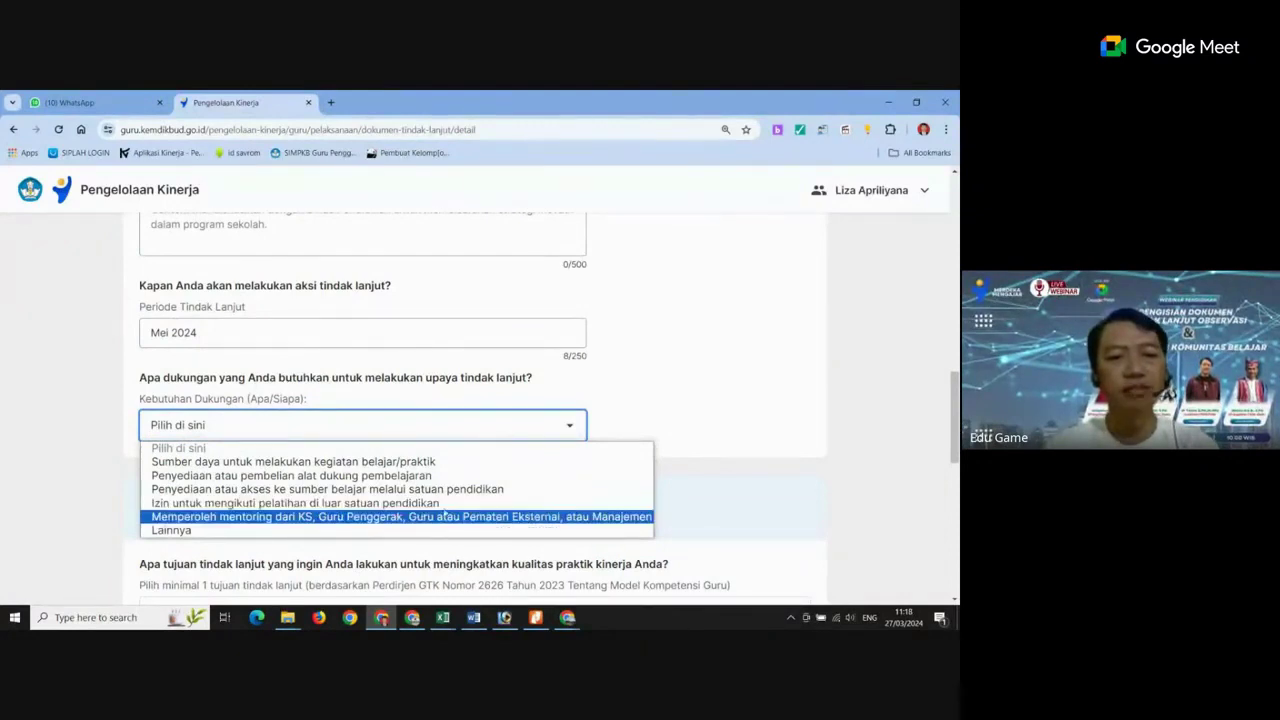
pyautogui.click(716, 369)
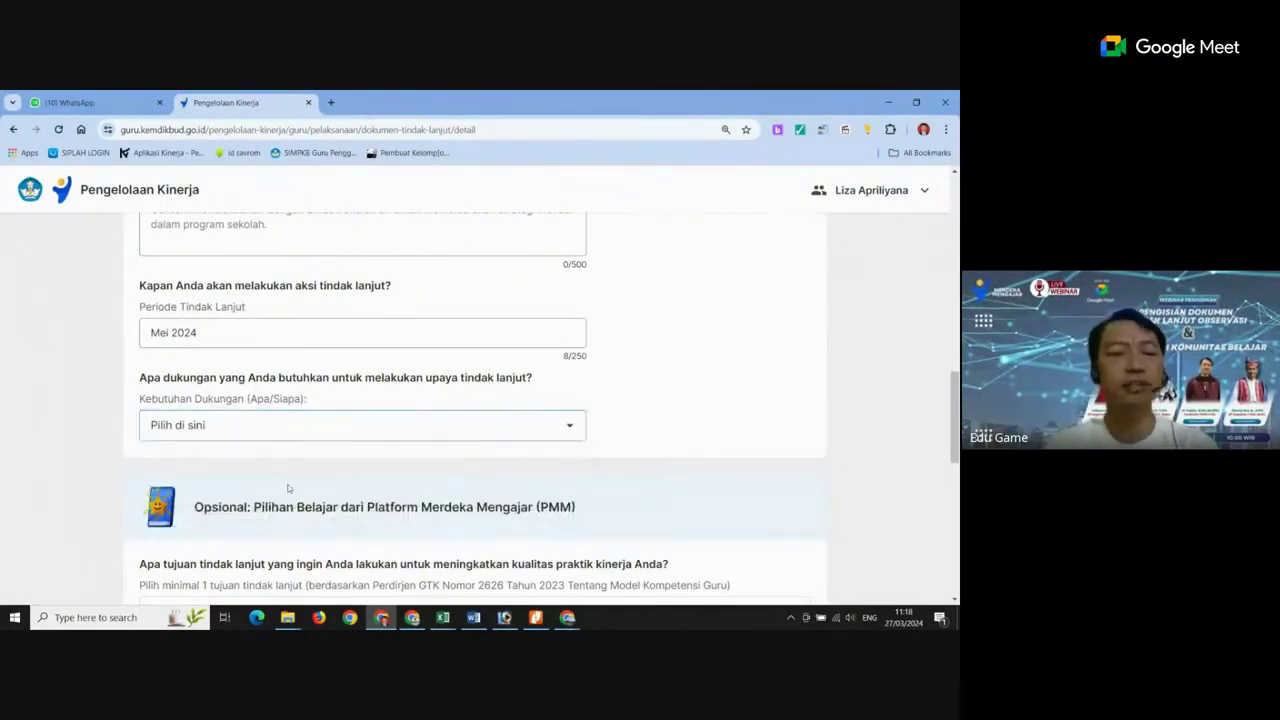
pyautogui.click(338, 437)
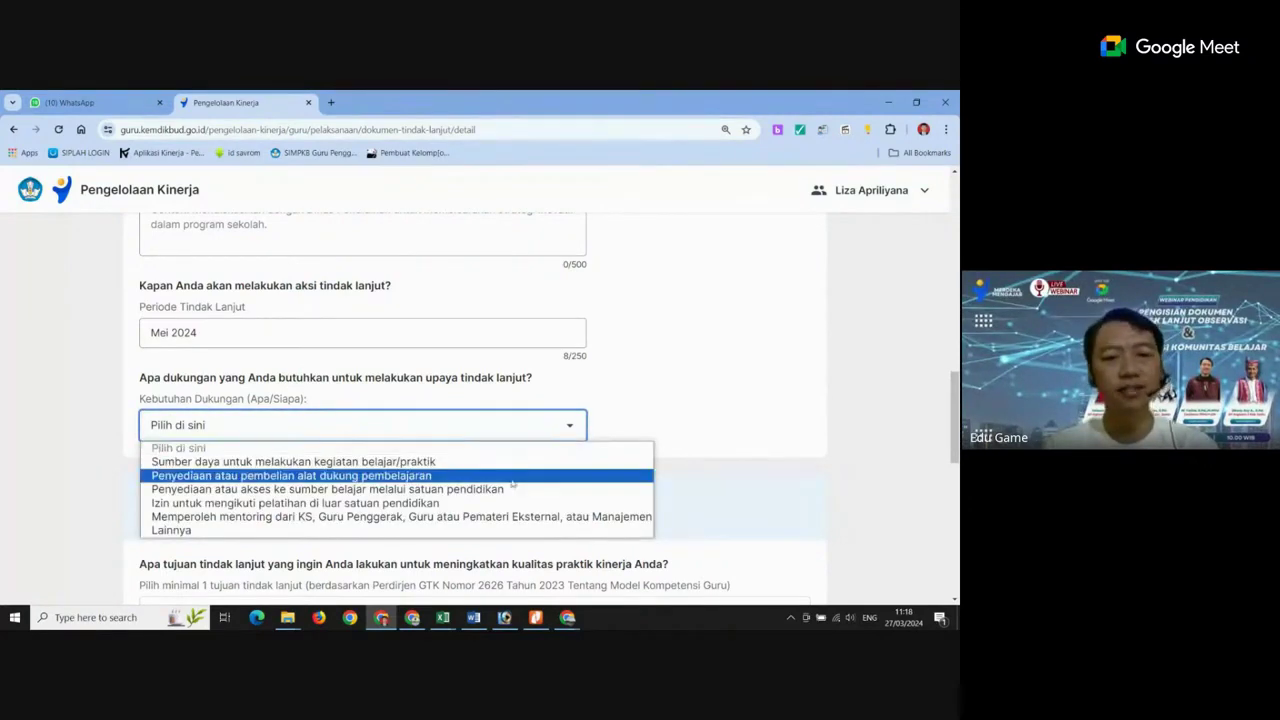
pyautogui.click(666, 382)
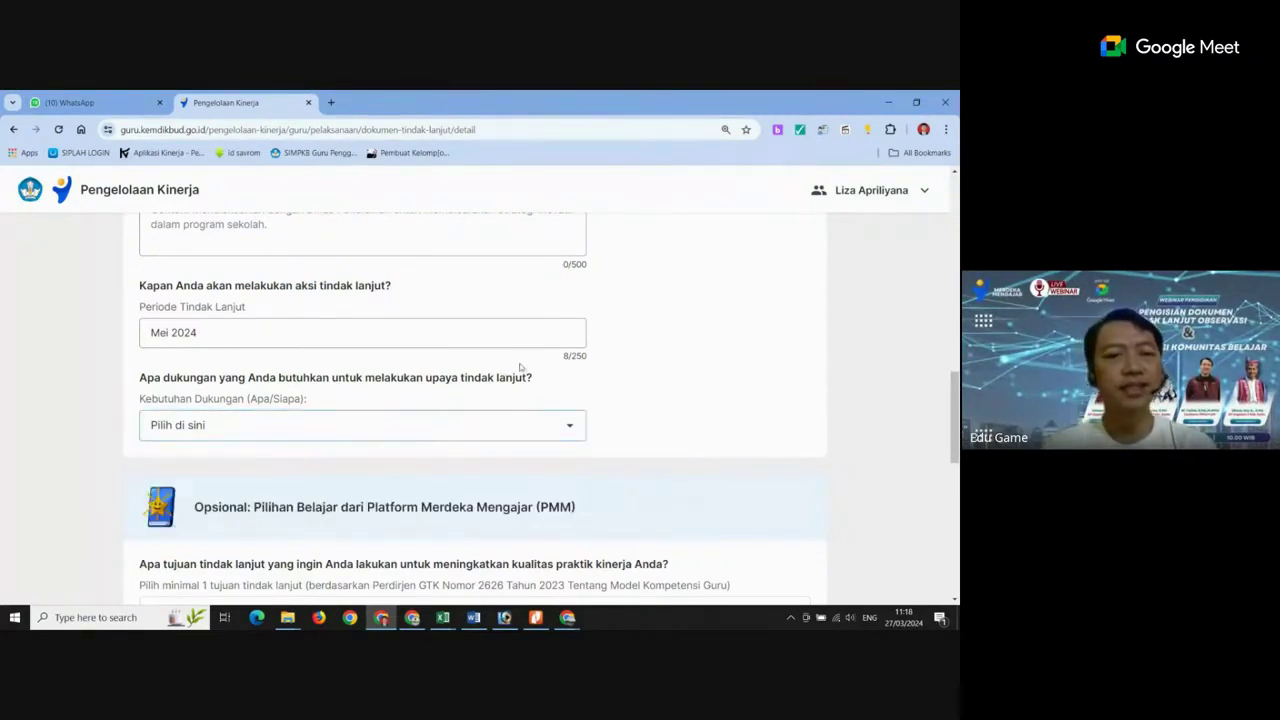
# Set Kebutuhan Dukungan (Apa/Siapa) to "Lainnya", leaving its description field empty, and view the optional PMM learning section
pyautogui.scroll(-1, 295, 390)
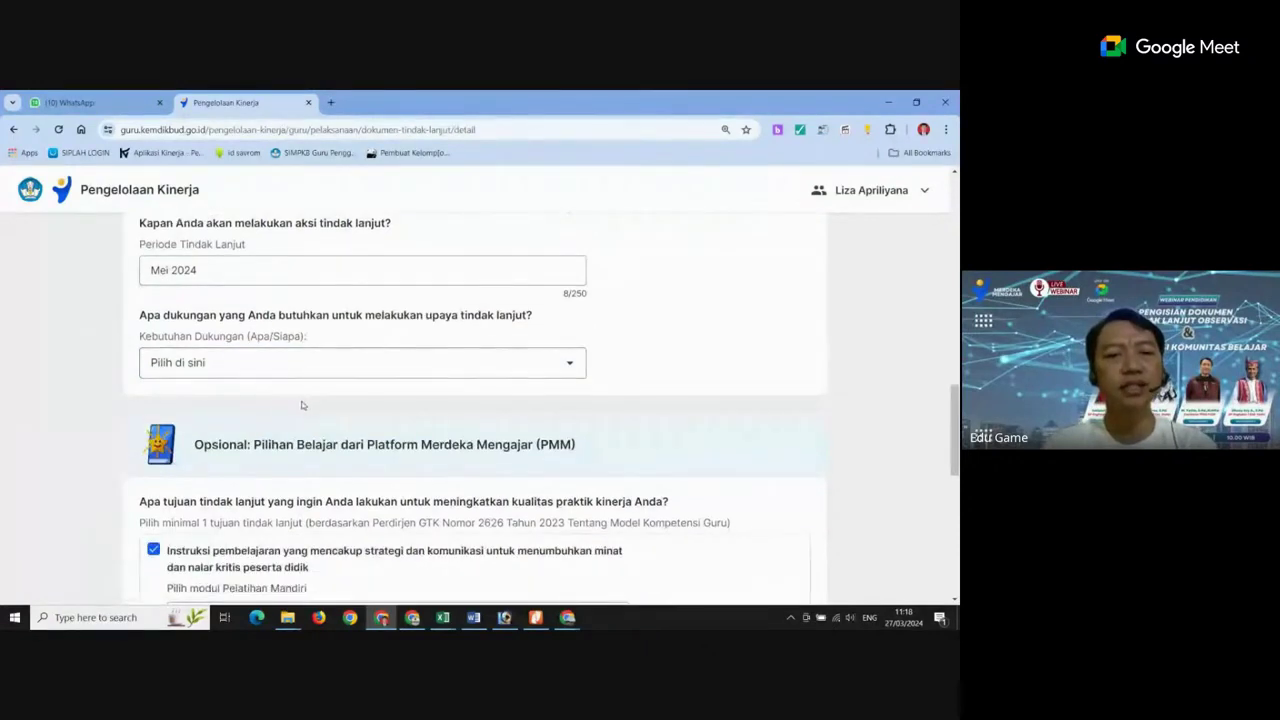
pyautogui.click(295, 365)
pyautogui.click(227, 476)
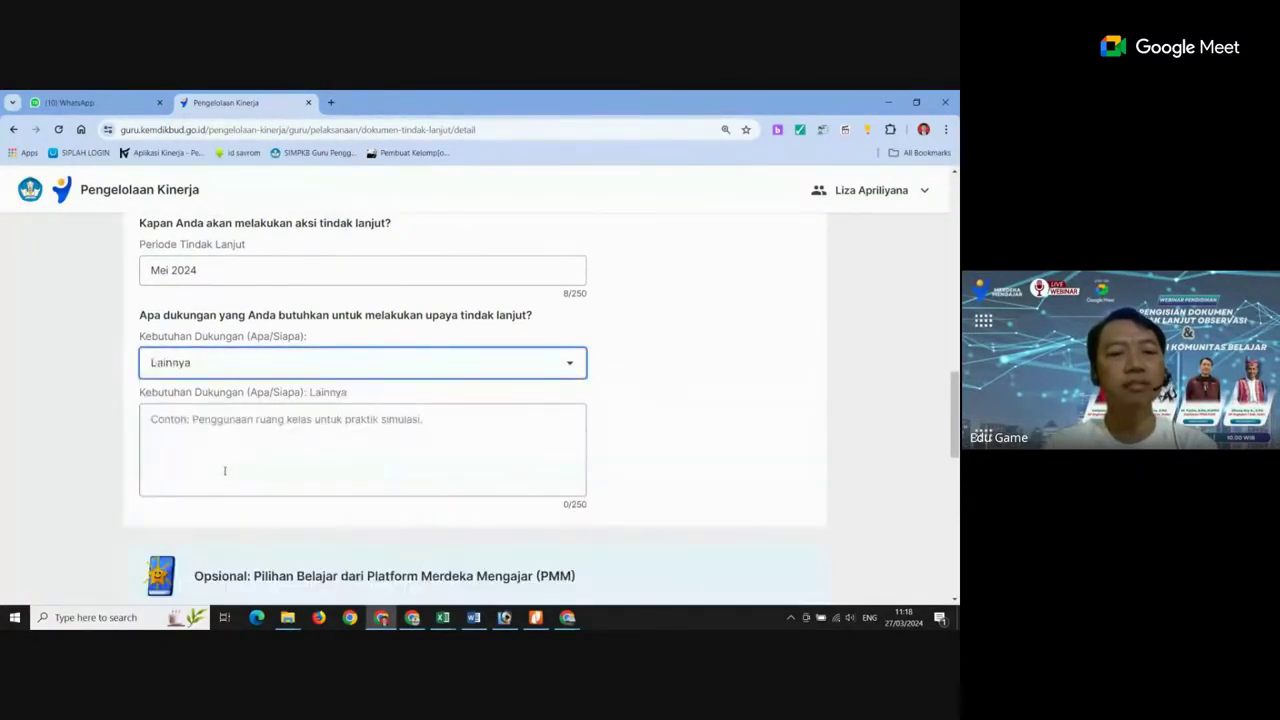
pyautogui.click(216, 422)
pyautogui.click(571, 363)
pyautogui.click(713, 368)
pyautogui.scroll(1, 713, 368)
pyautogui.scroll(-5, 725, 375)
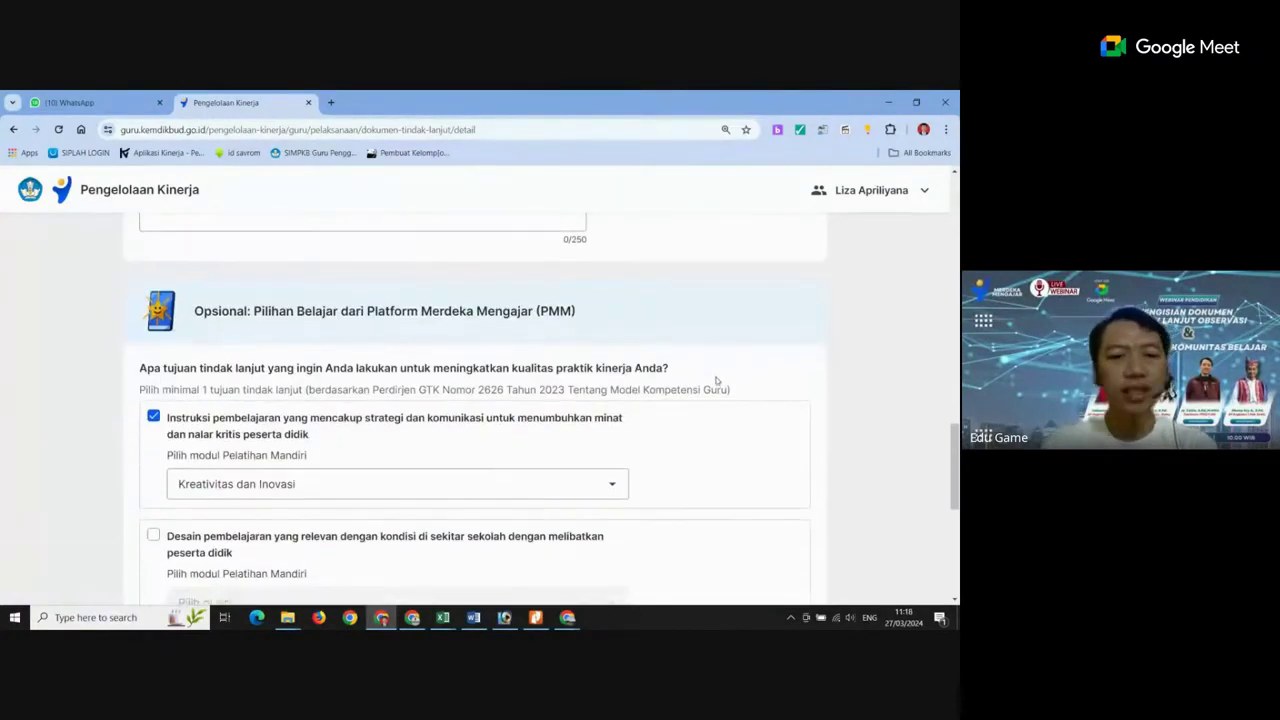
# Examine the optional PMM learning section, including its Kebutuhan Dukungan (Apa/Siapa) options, and review the rest of the form up to Panduan Pengisian Refleksi
pyautogui.scroll(-3, 715, 361)
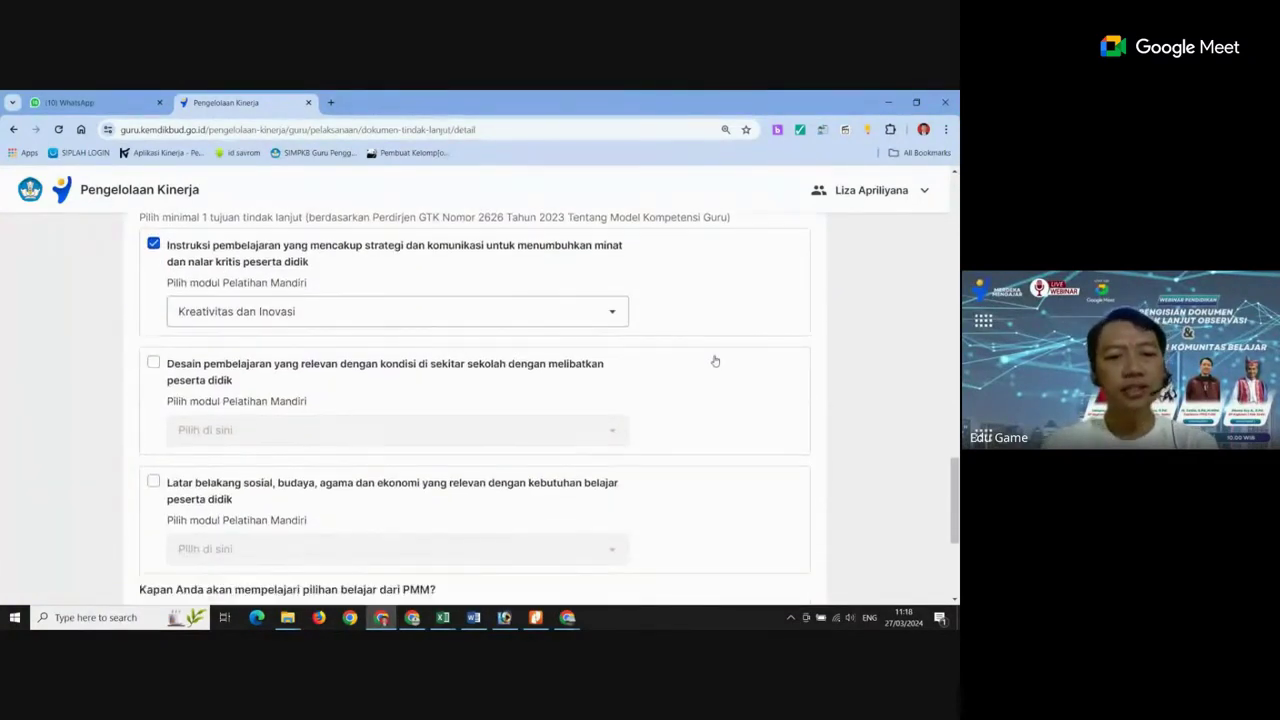
pyautogui.scroll(1, 715, 361)
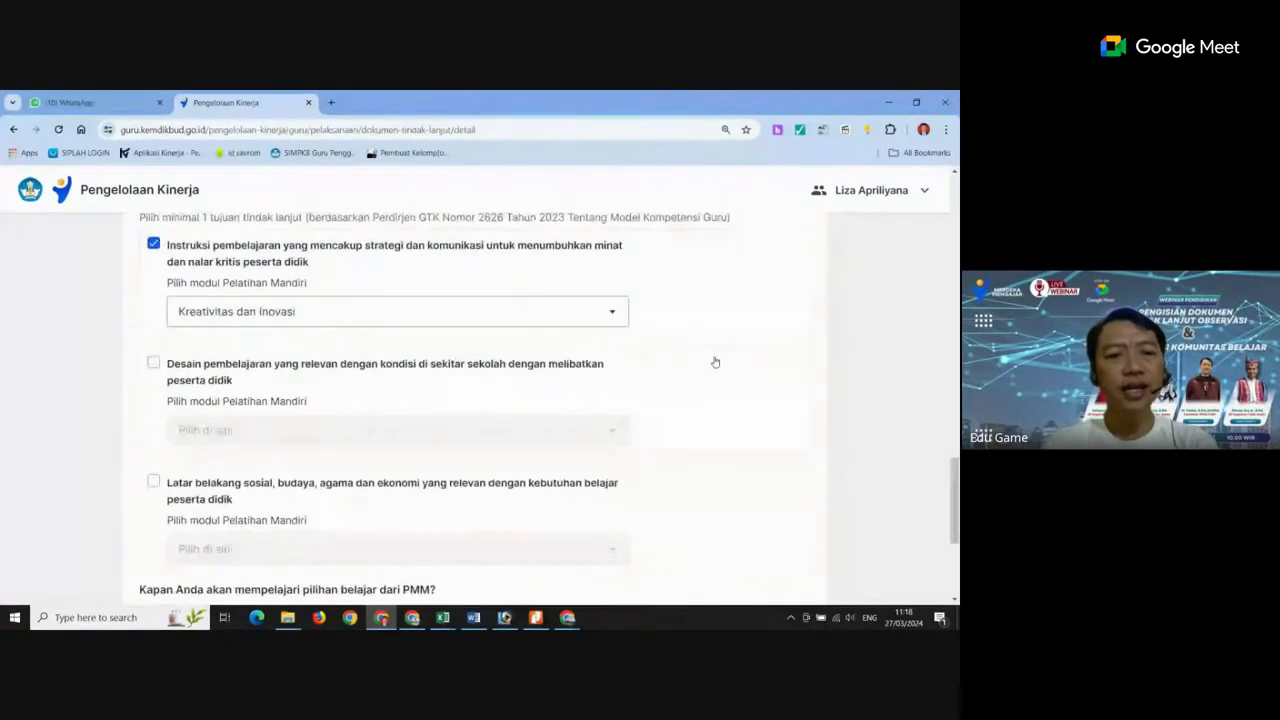
pyautogui.scroll(3, 715, 362)
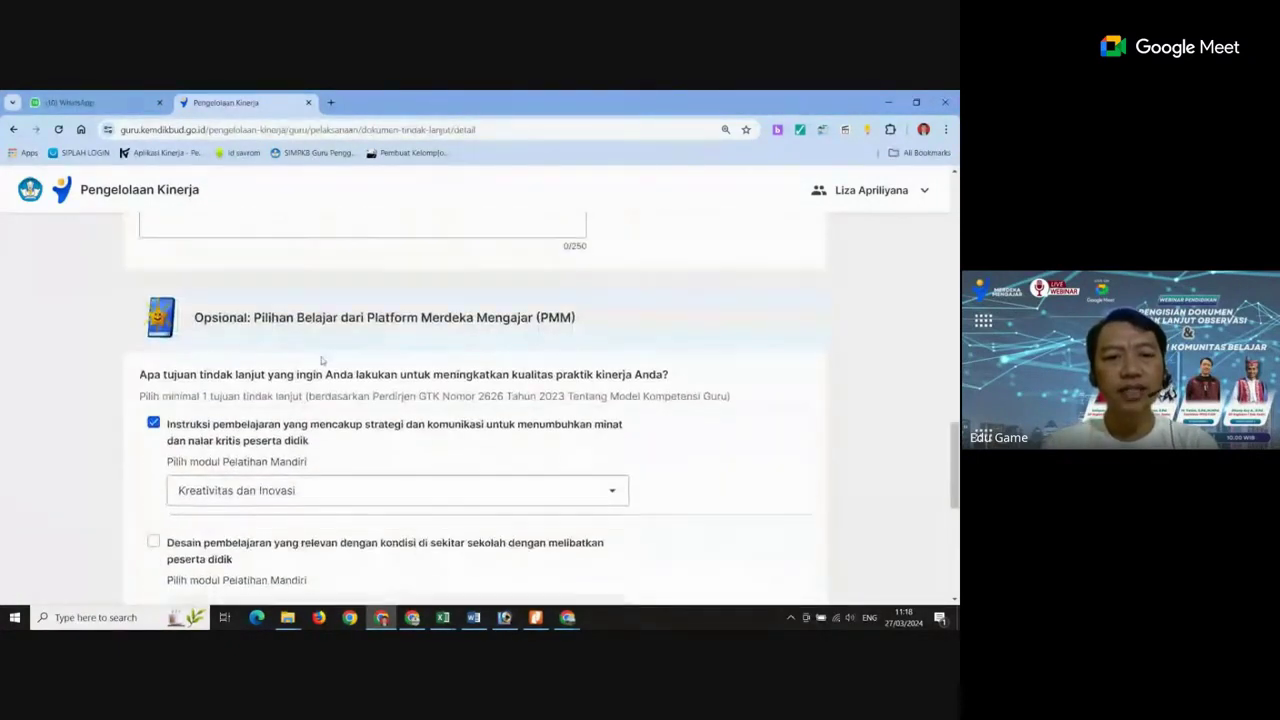
pyautogui.scroll(-5, 423, 385)
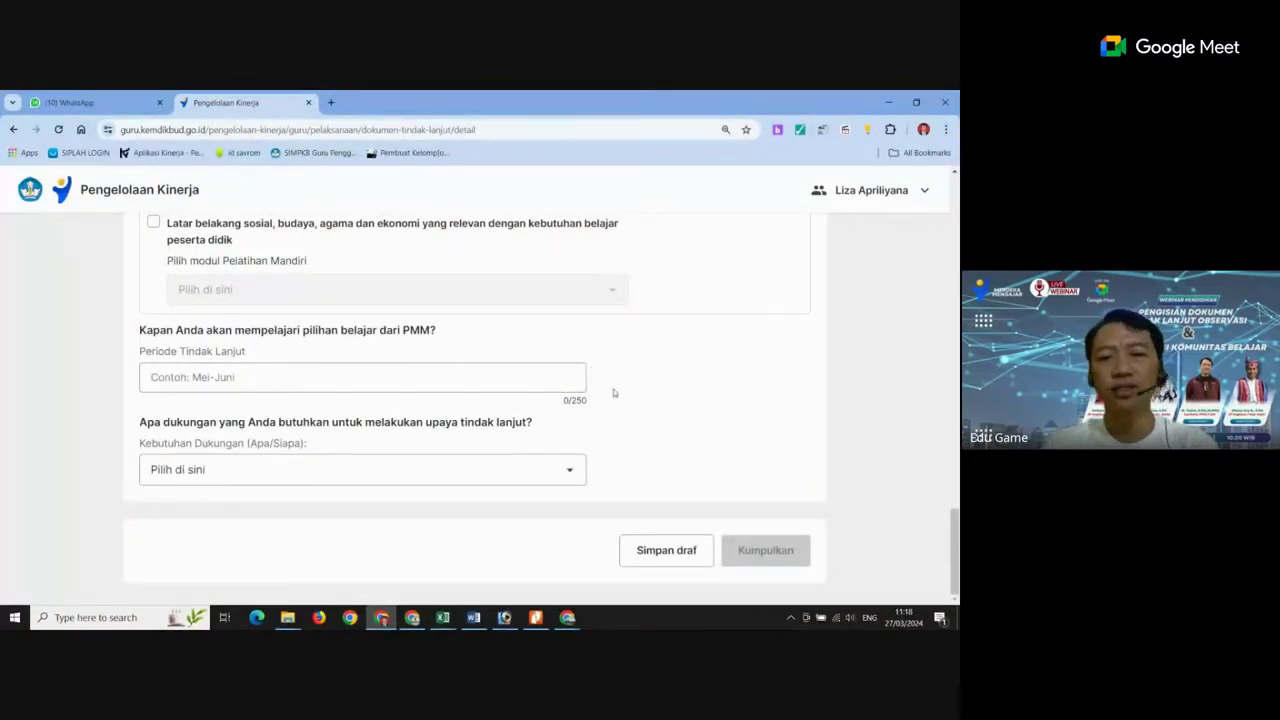
pyautogui.click(448, 478)
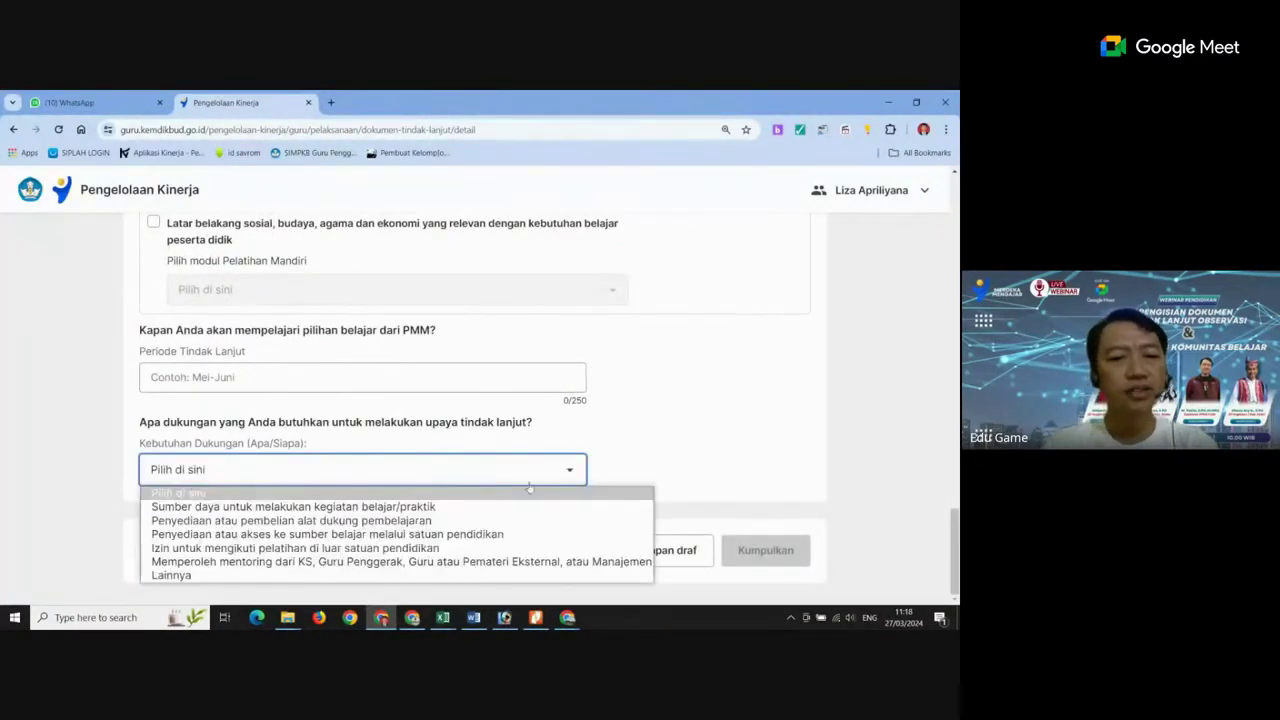
pyautogui.click(842, 432)
pyautogui.scroll(15, 716, 389)
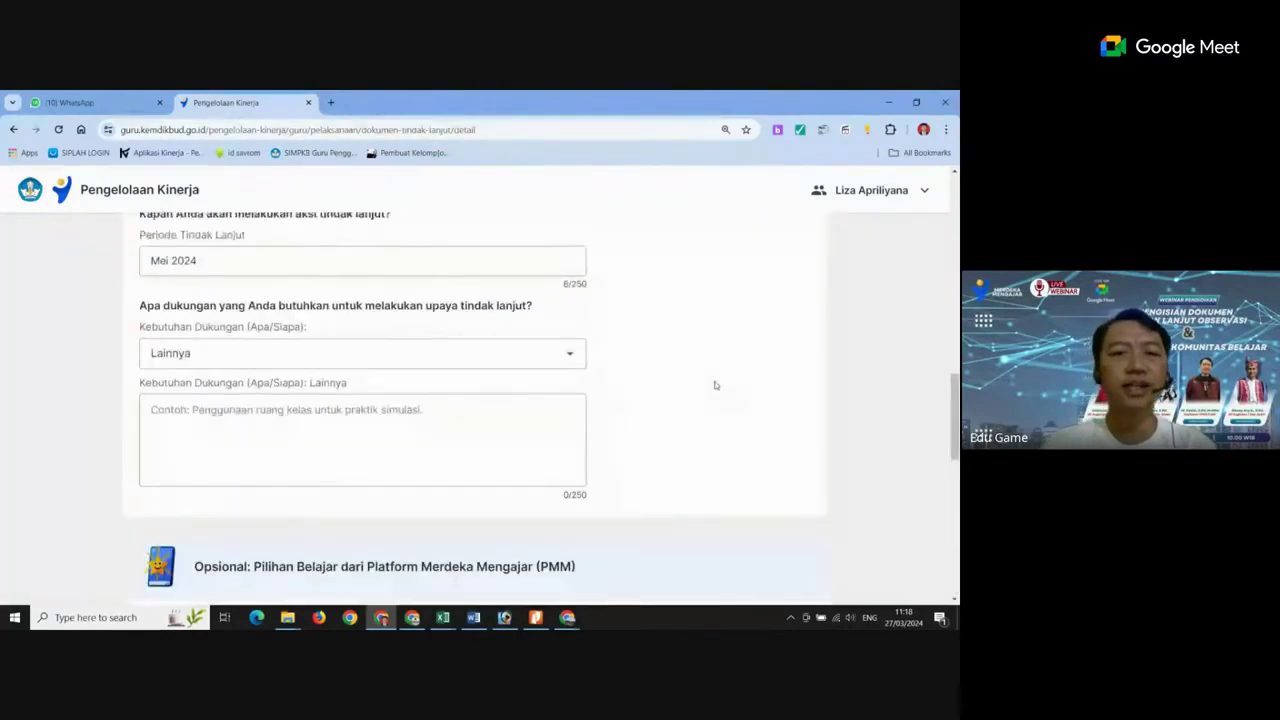
pyautogui.scroll(3, 715, 382)
pyautogui.scroll(-15, 715, 385)
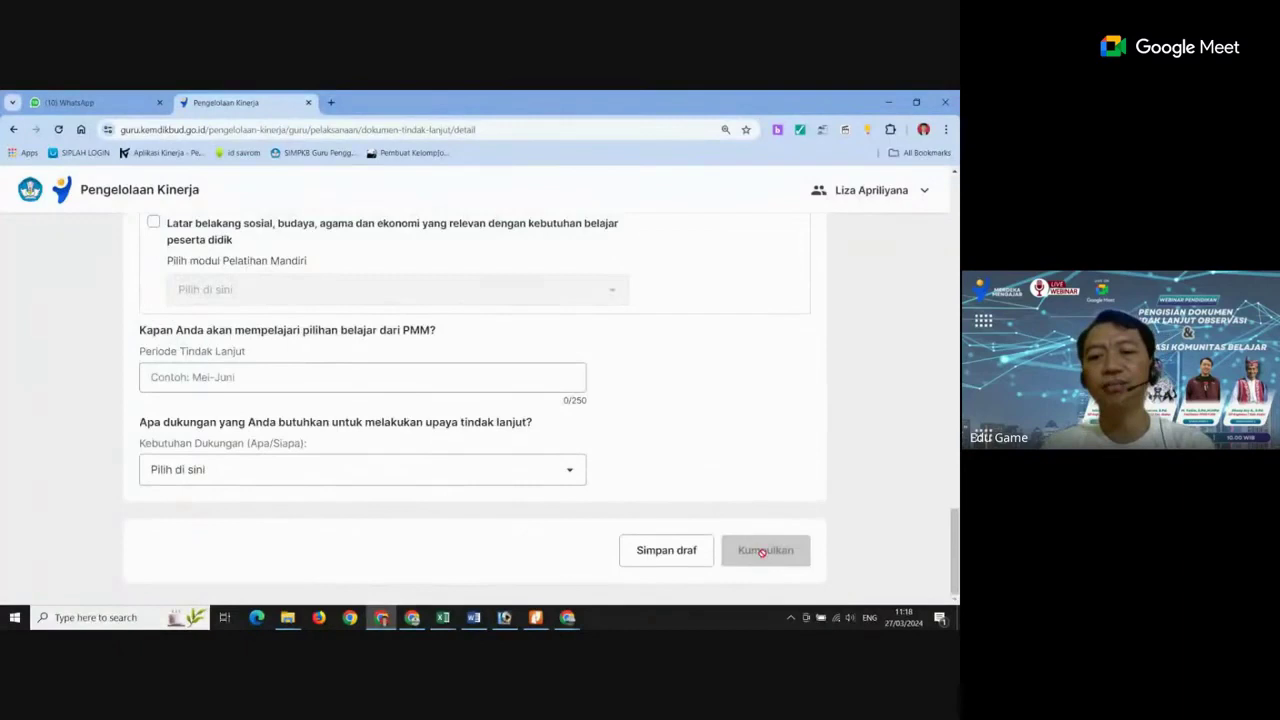
pyautogui.scroll(10, 409, 319)
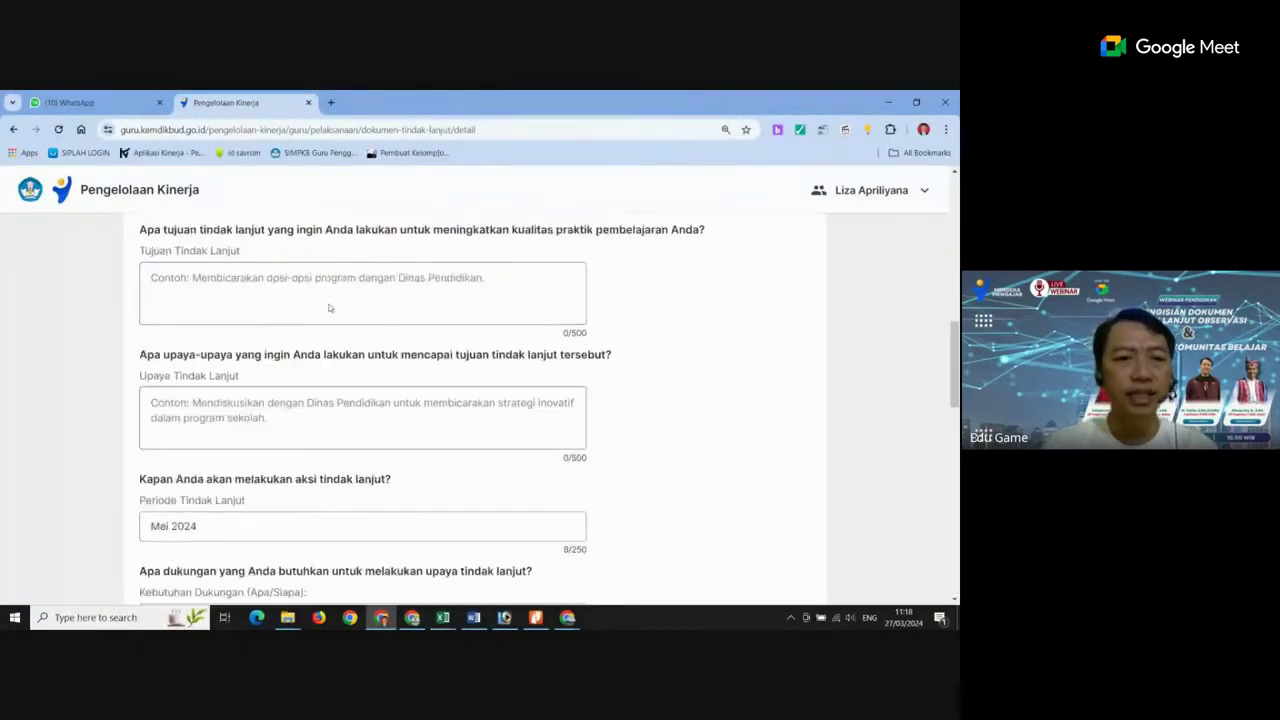
pyautogui.scroll(6, 161, 365)
pyautogui.scroll(-7, 280, 390)
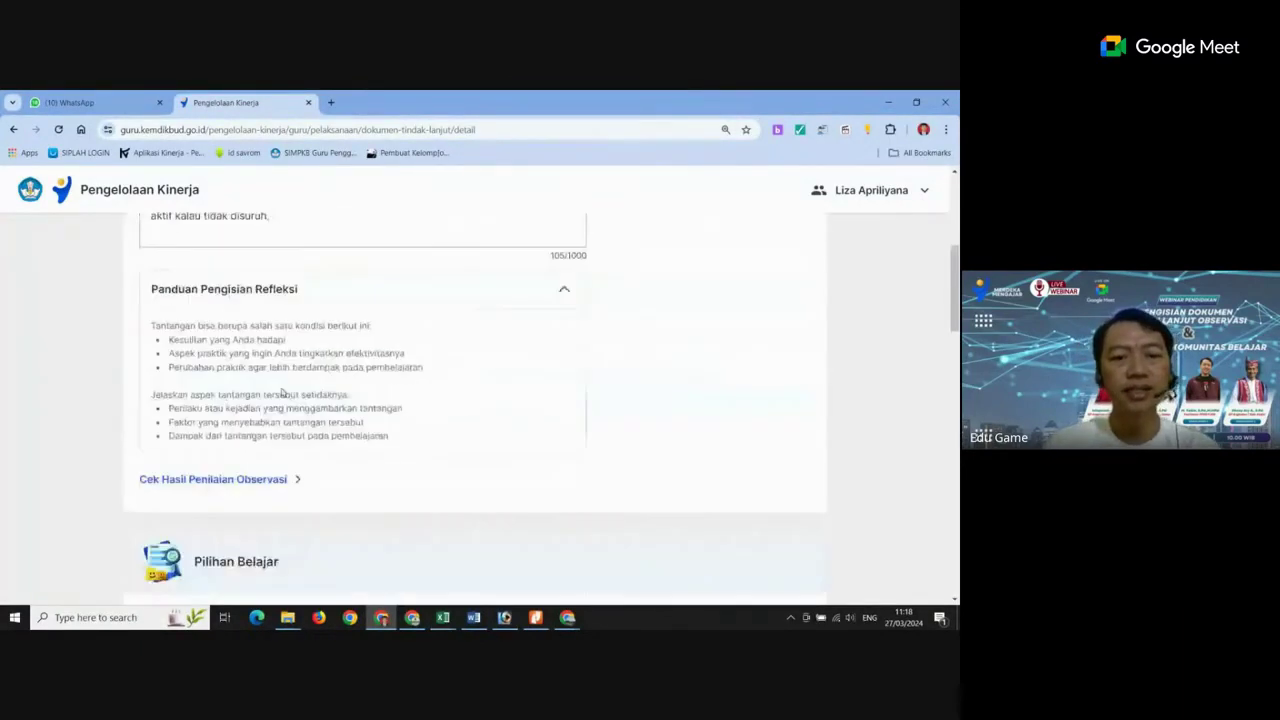
# Save the Dokumen Tindak Lanjut as a draft and exit the form
pyautogui.scroll(-10, 453, 370)
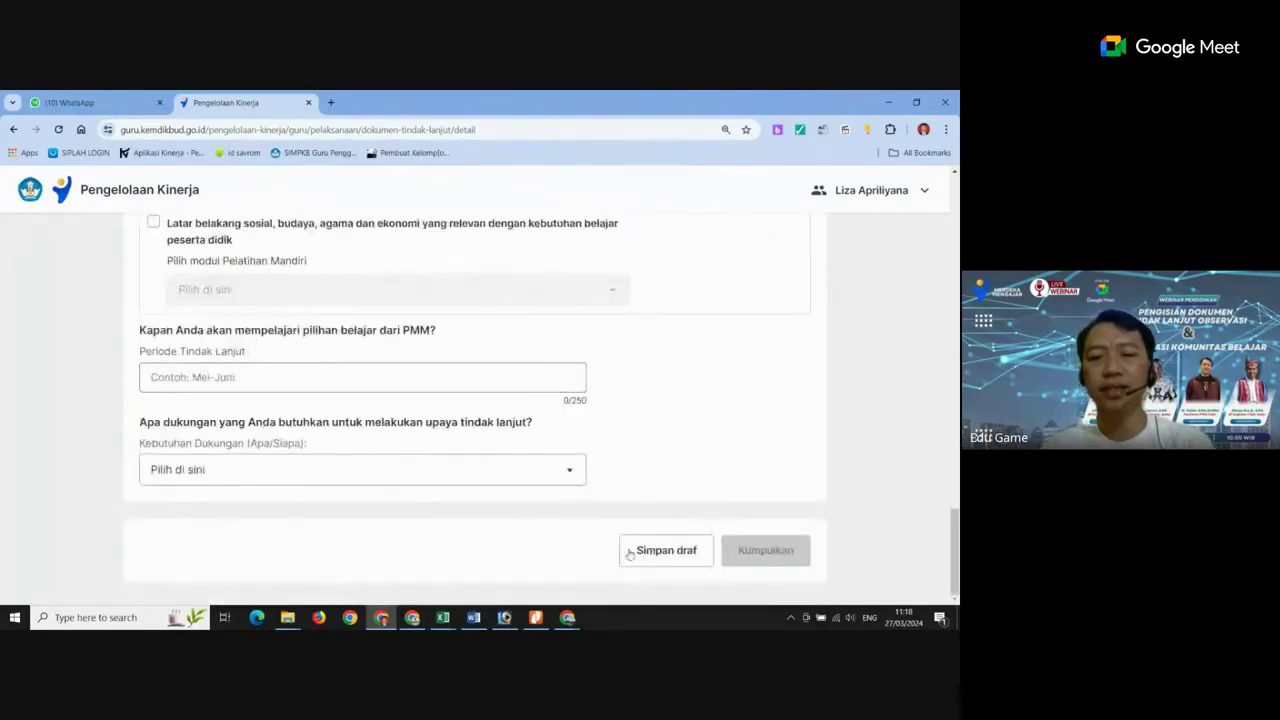
pyautogui.click(668, 556)
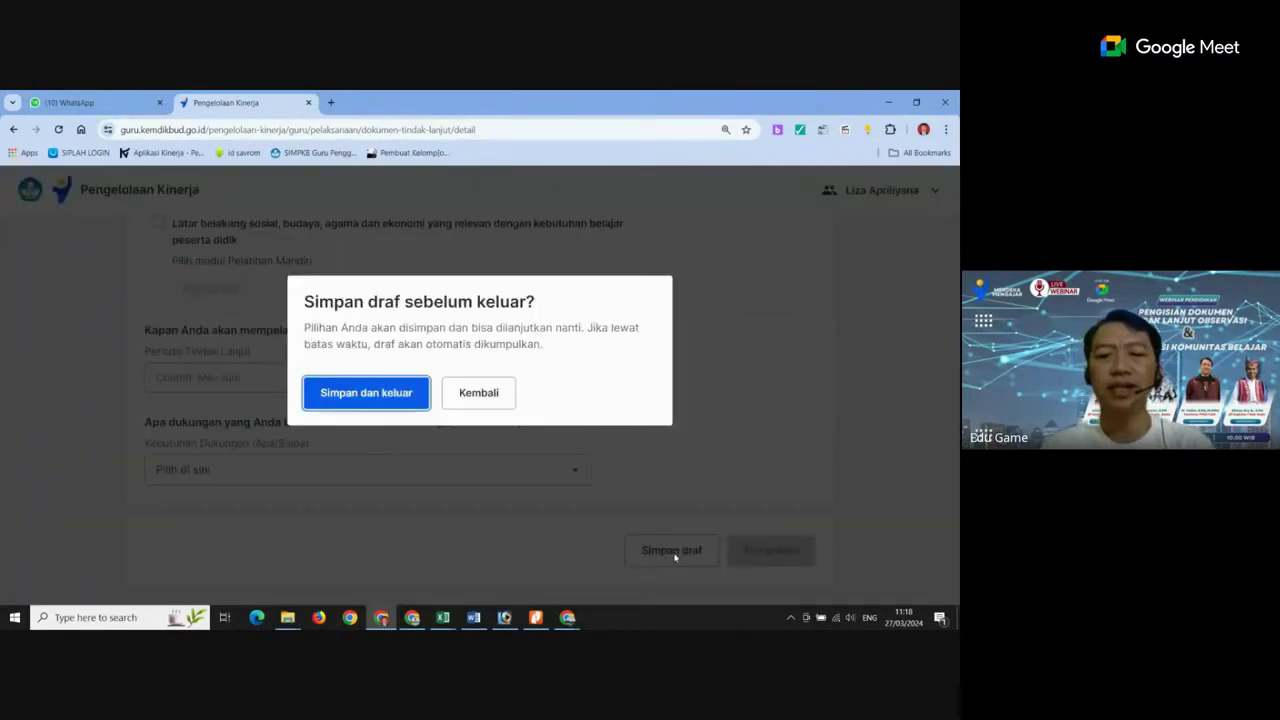
pyautogui.click(331, 397)
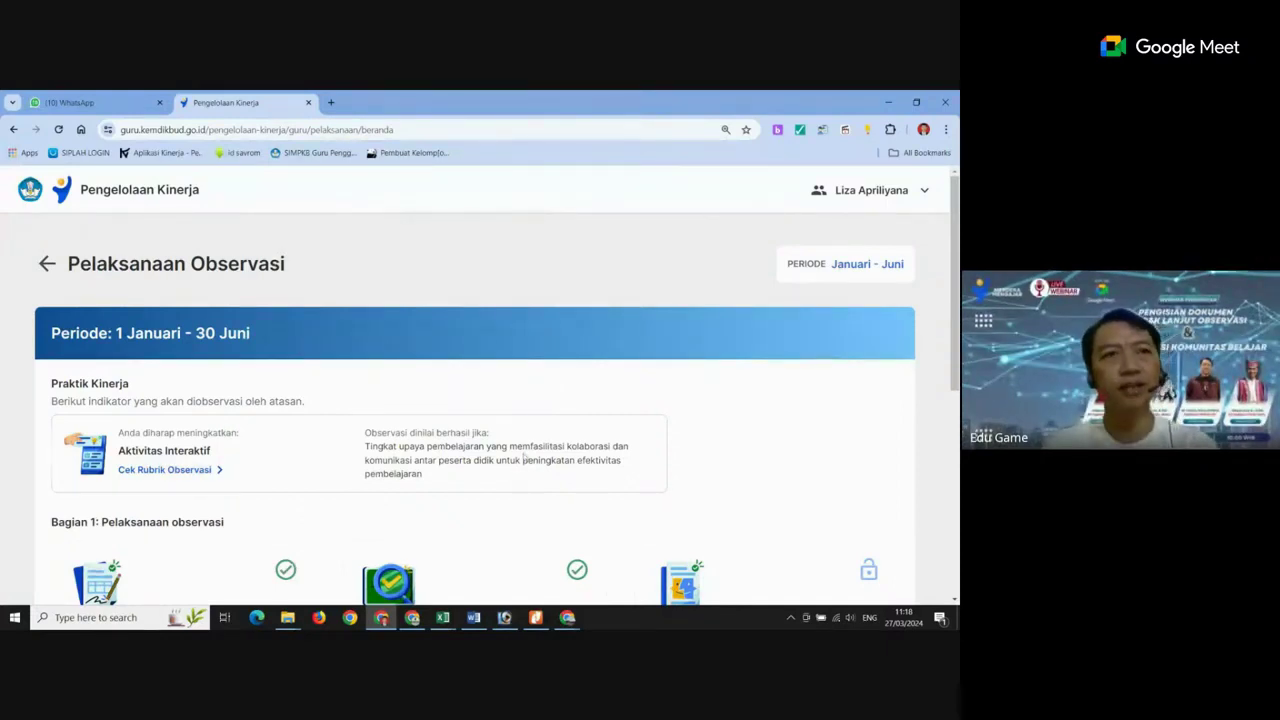
# Review the Pelaksanaan Observasi overview, including the Praktik Kinerja indicator and the stages of Bagian 1 and Bagian 2
pyautogui.scroll(-5, 507, 456)
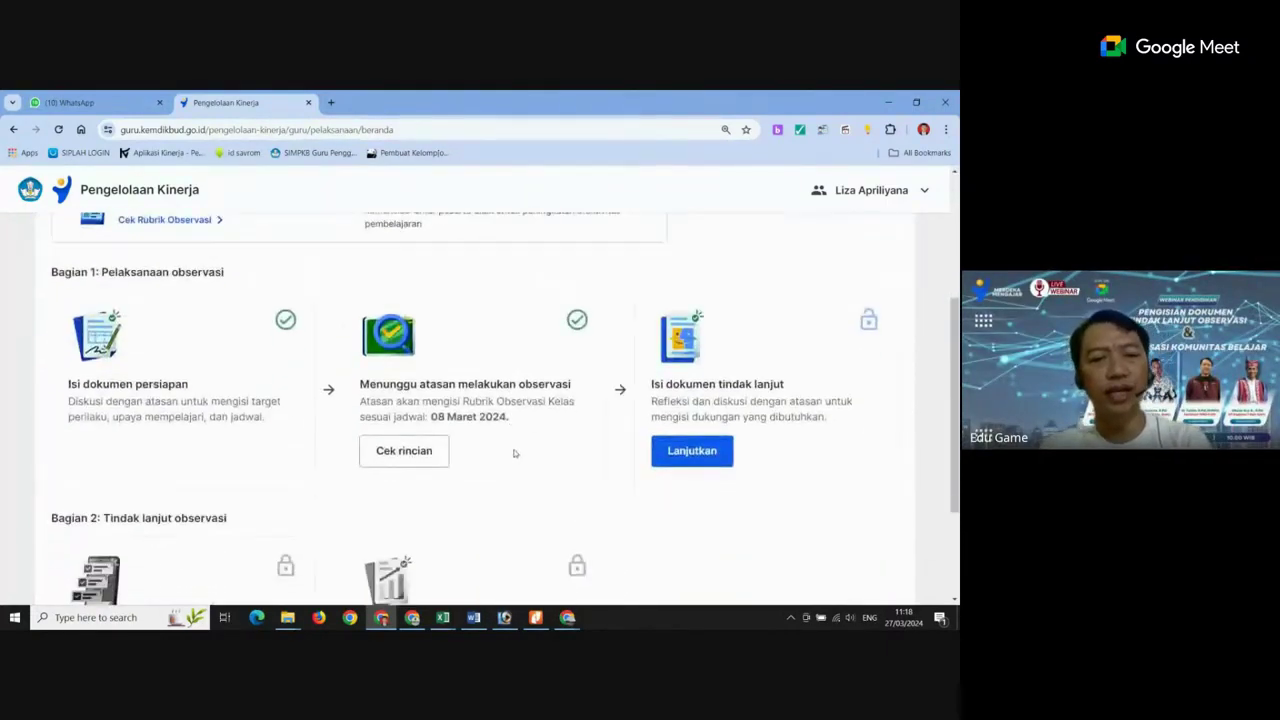
pyautogui.scroll(3, 503, 457)
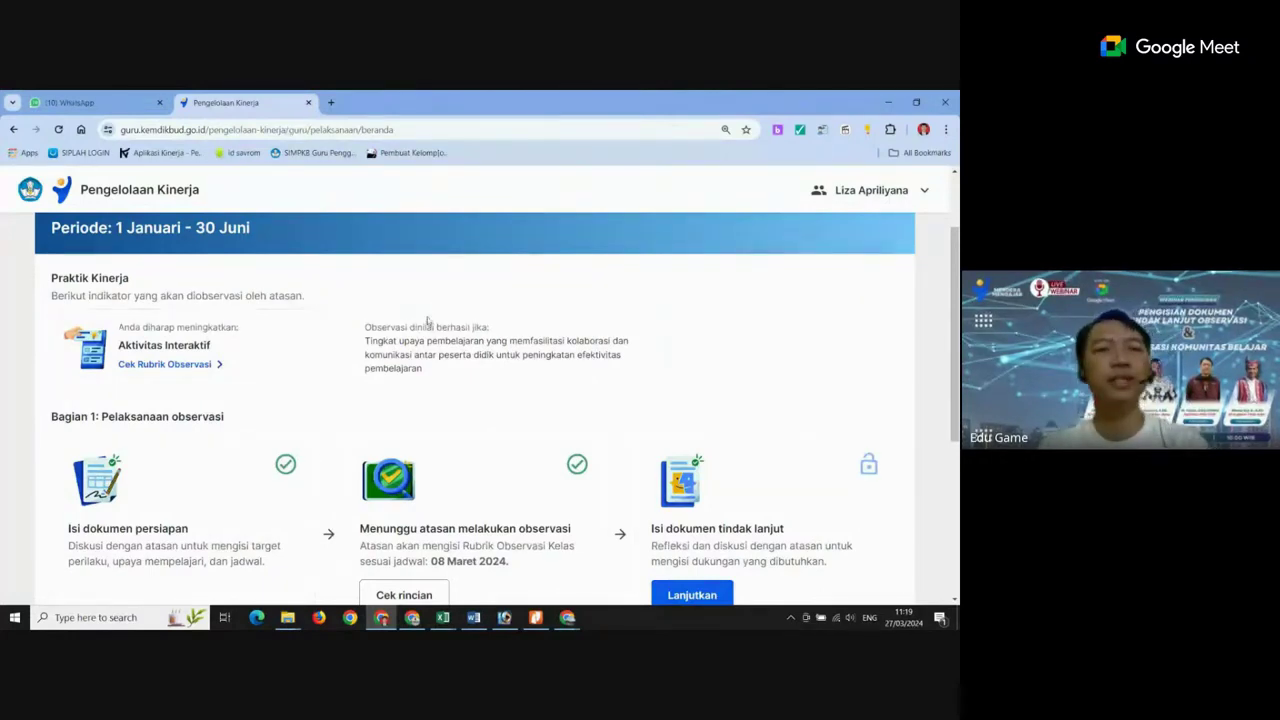
pyautogui.scroll(-3, 237, 369)
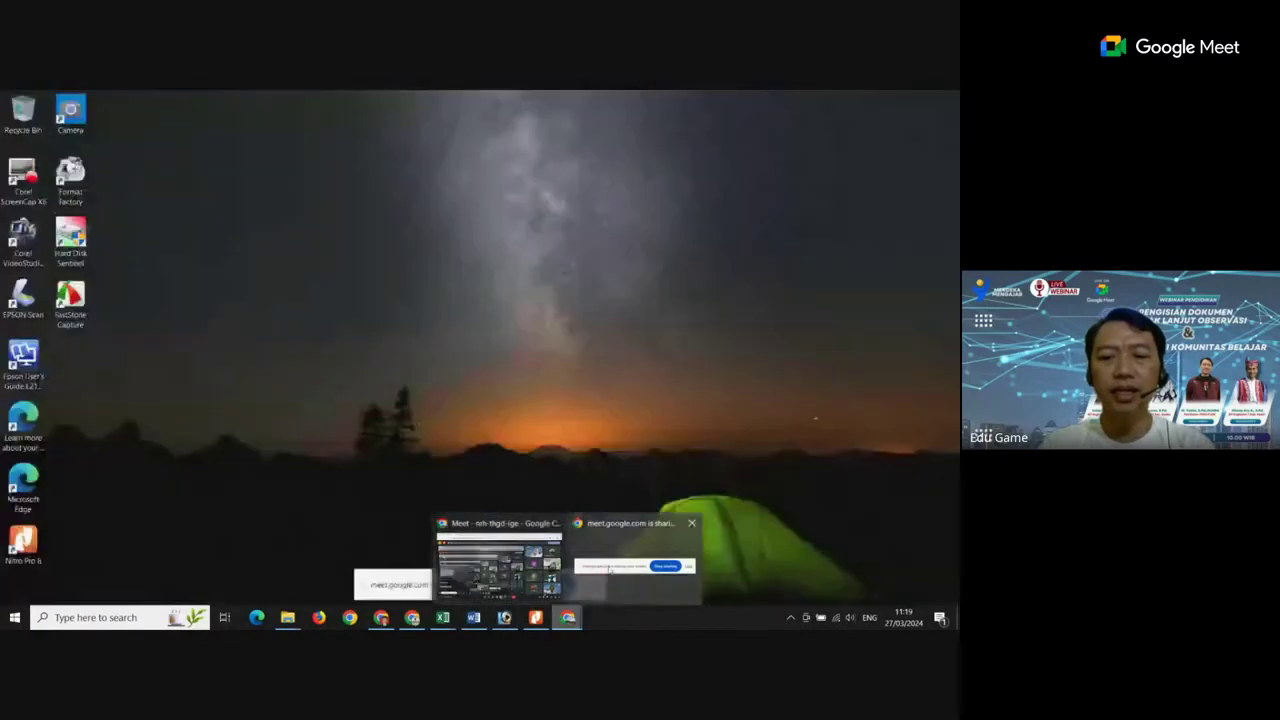
# Switch to the Google Meet sharing control and stop sharing the screen
pyautogui.click(636, 562)
pyautogui.click(555, 586)
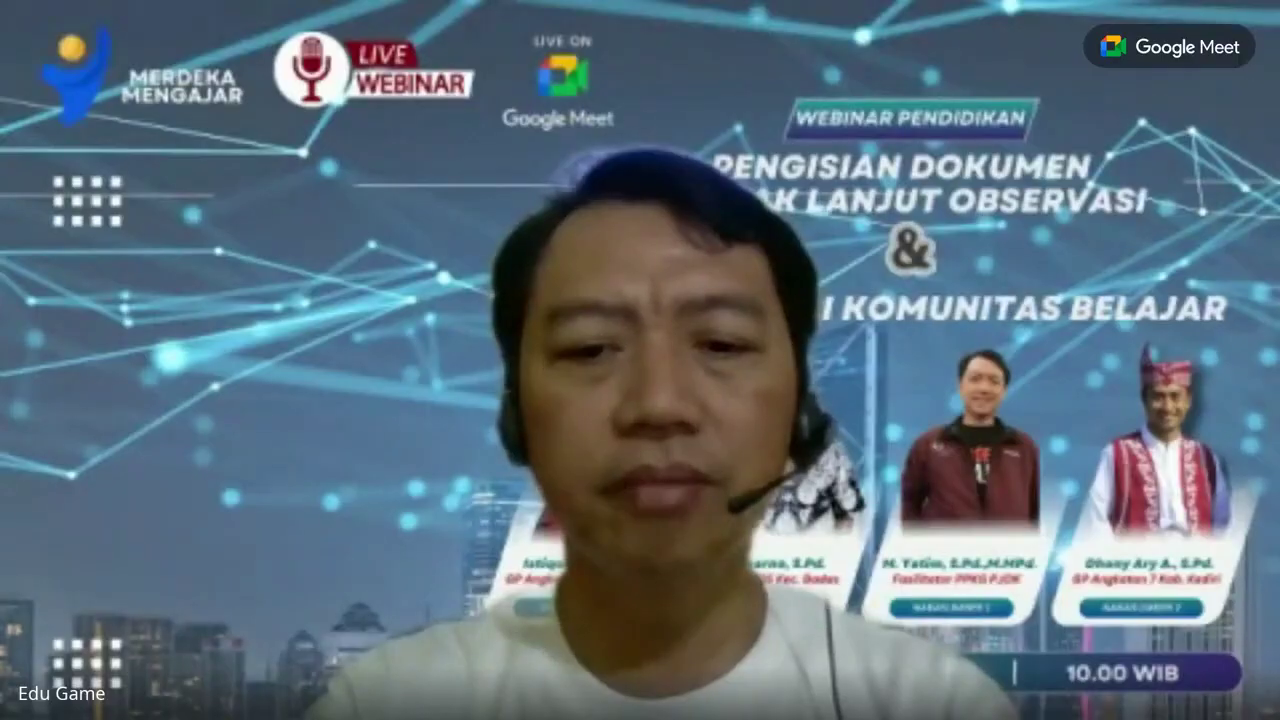